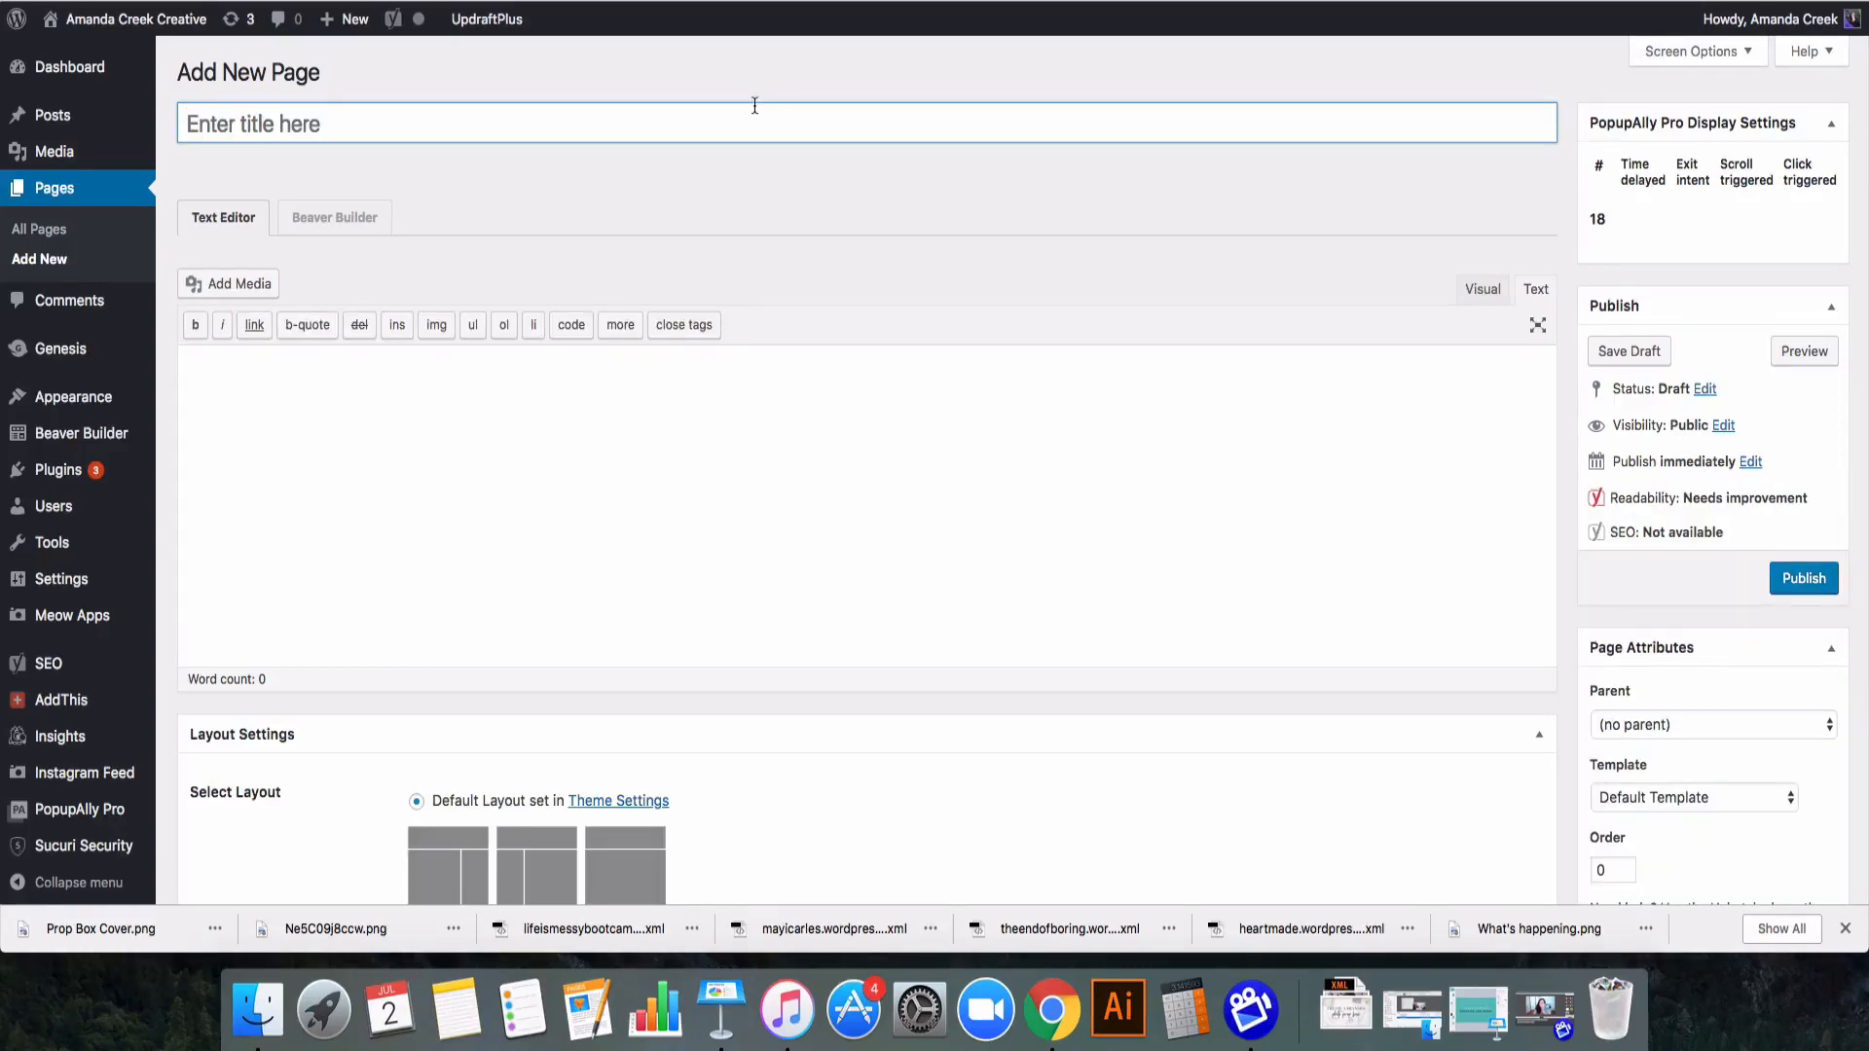
- Title the new page "SEO Checklist for Creatives"
type("Se")
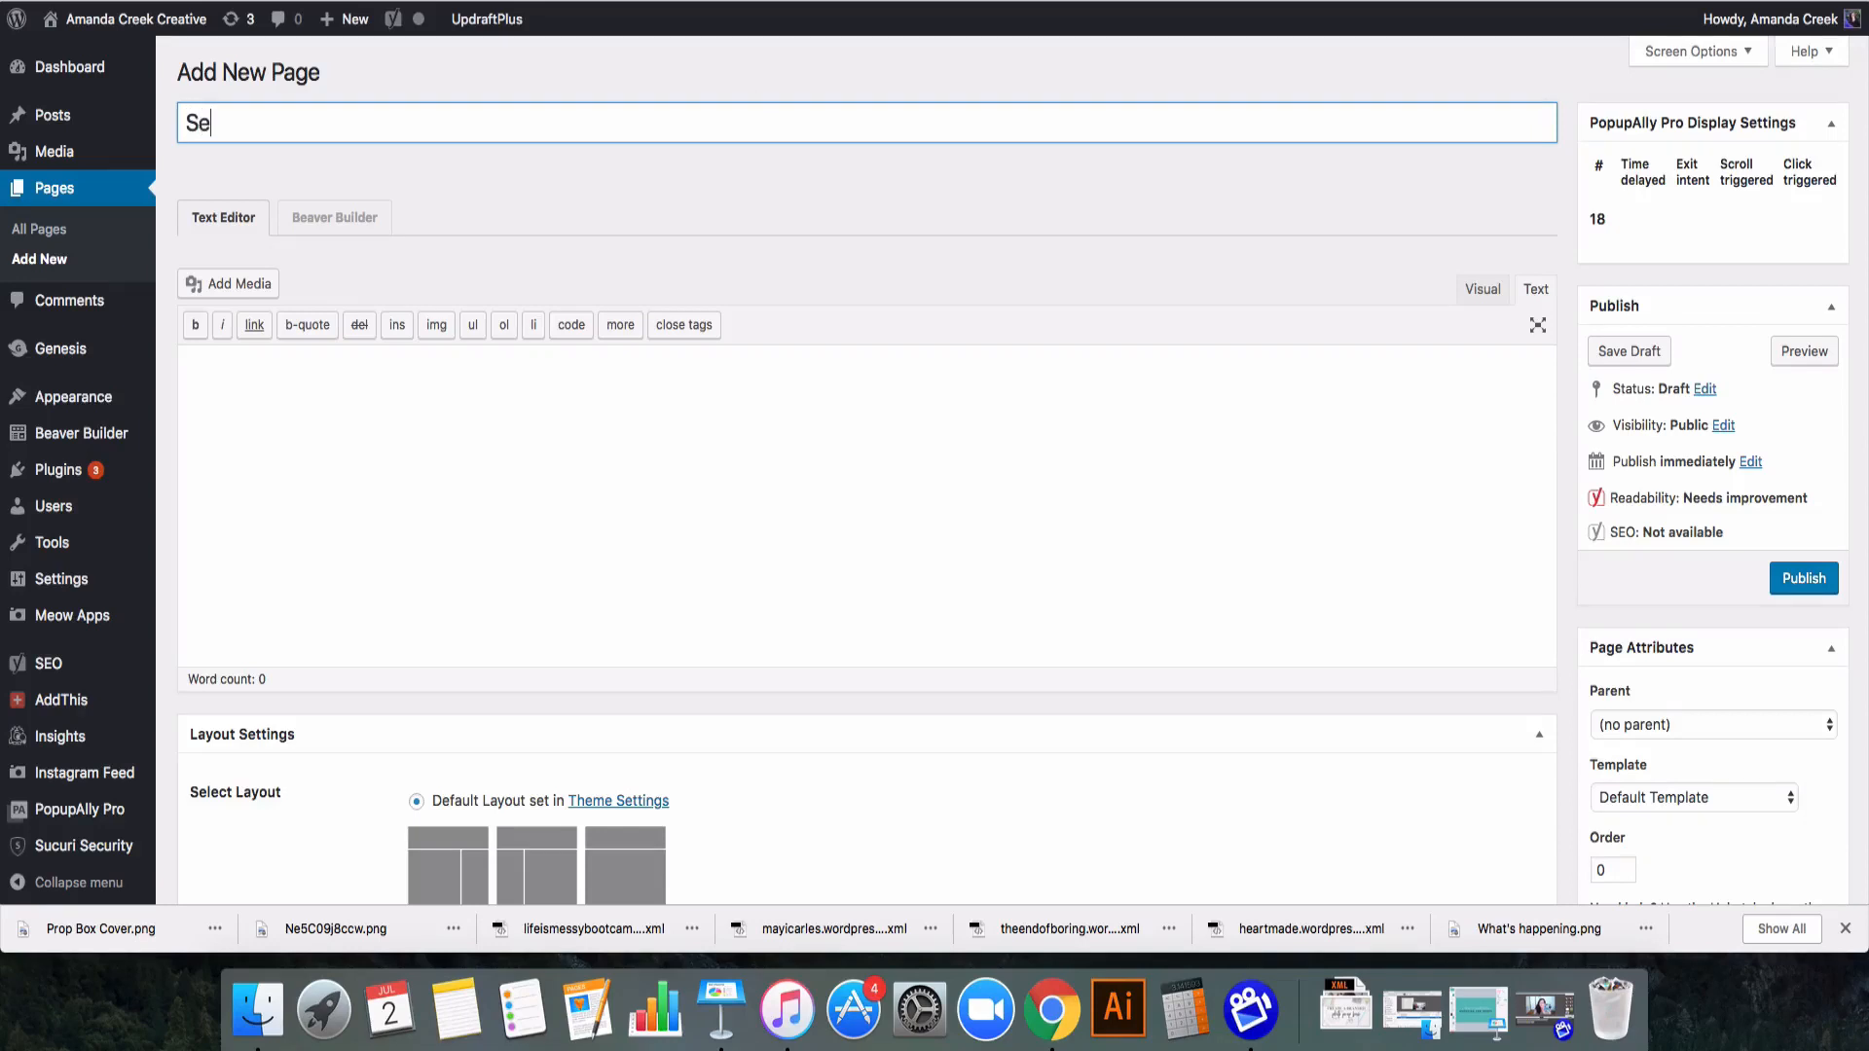
key("BackSpace")
type("EO check")
key("BackSpace")
key("BackSpace")
key("BackSpace")
key("BackSpace")
key("BackSpace")
type("Checklist for ")
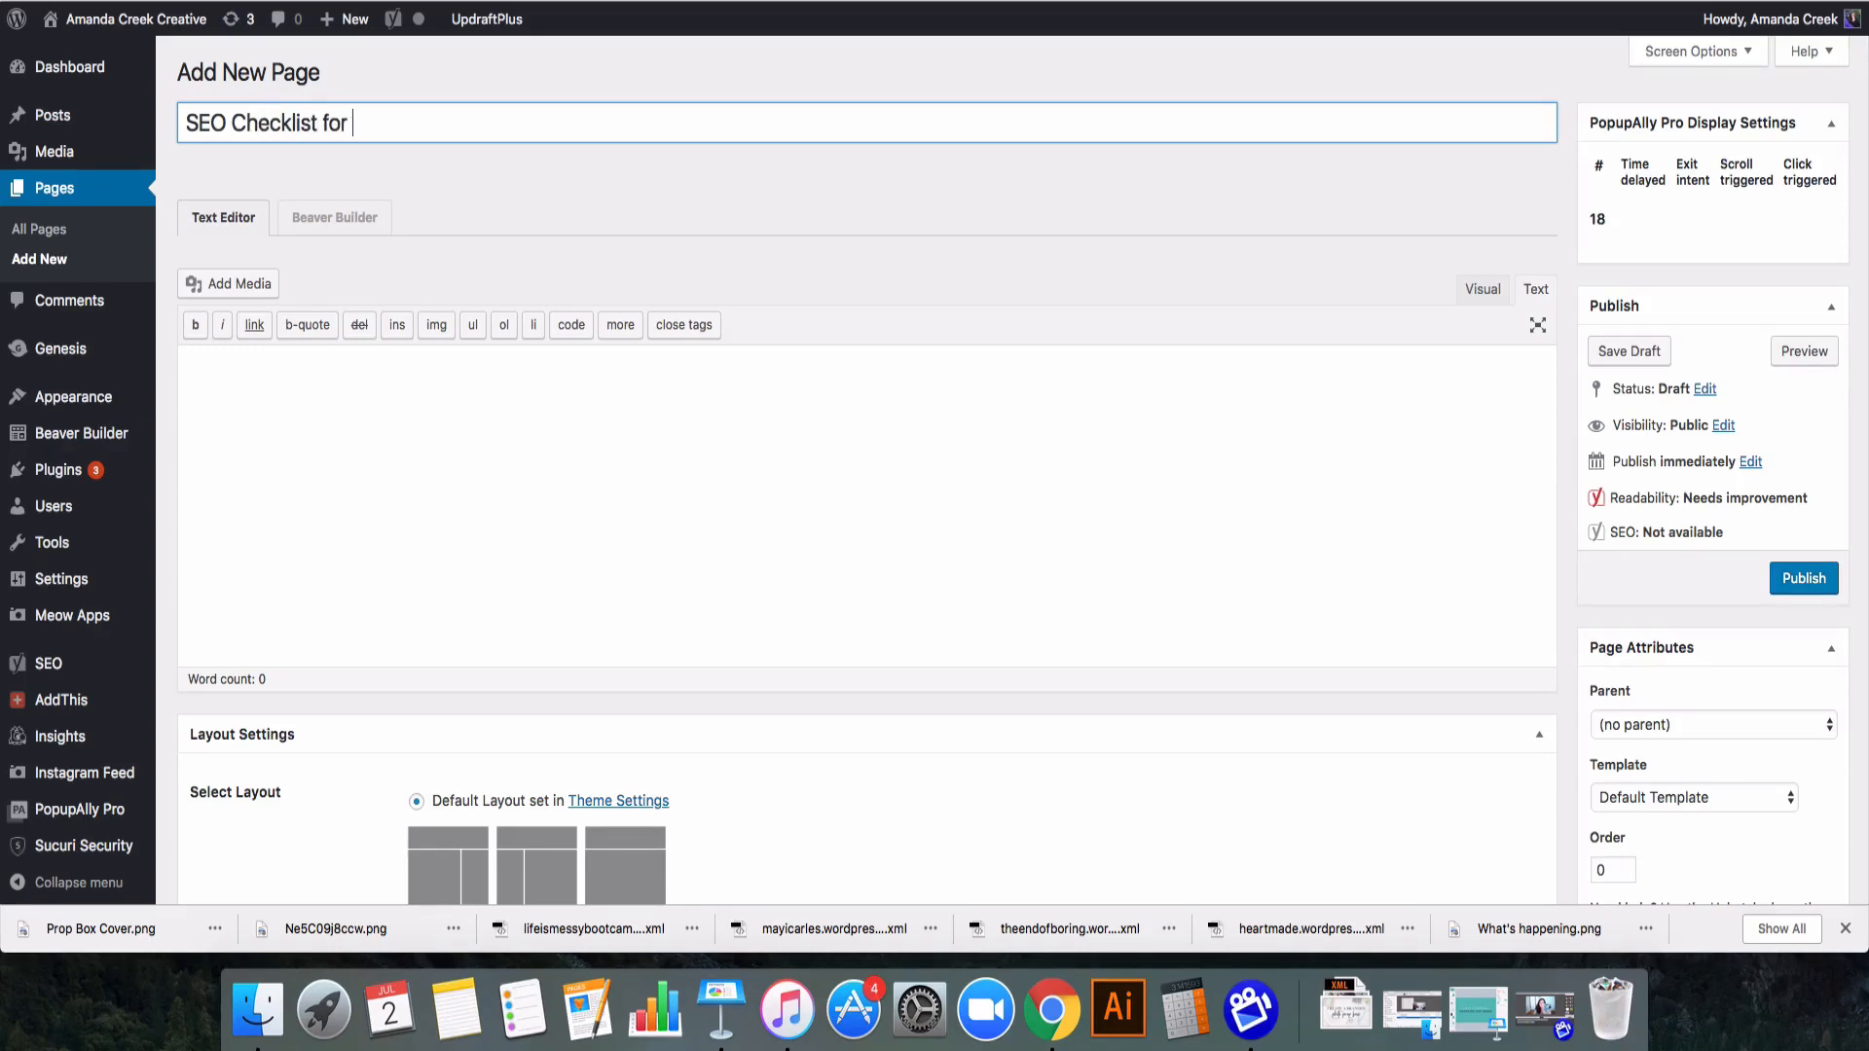
type("Creatives")
left_click(730, 404)
- Set the page's template to Beaver Builder Landing Page
scroll(918, 349, "down", 4)
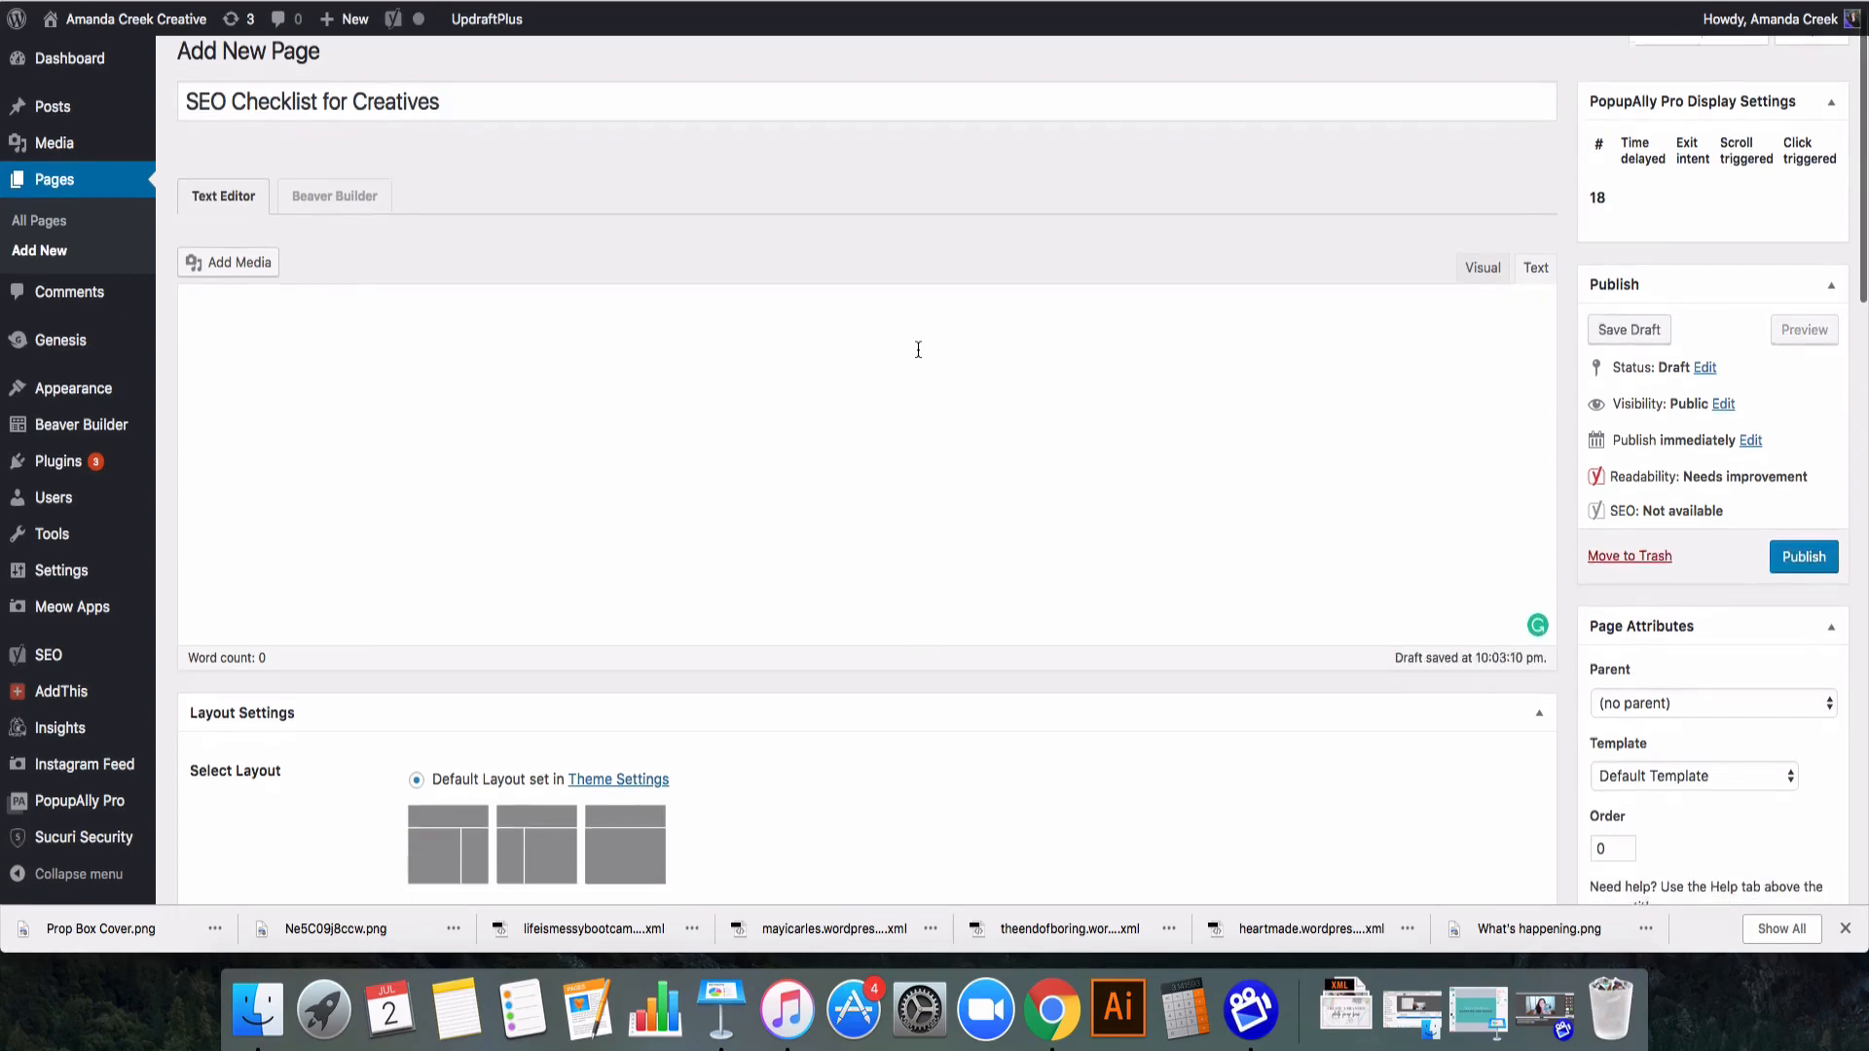
scroll(918, 350, "down", 1)
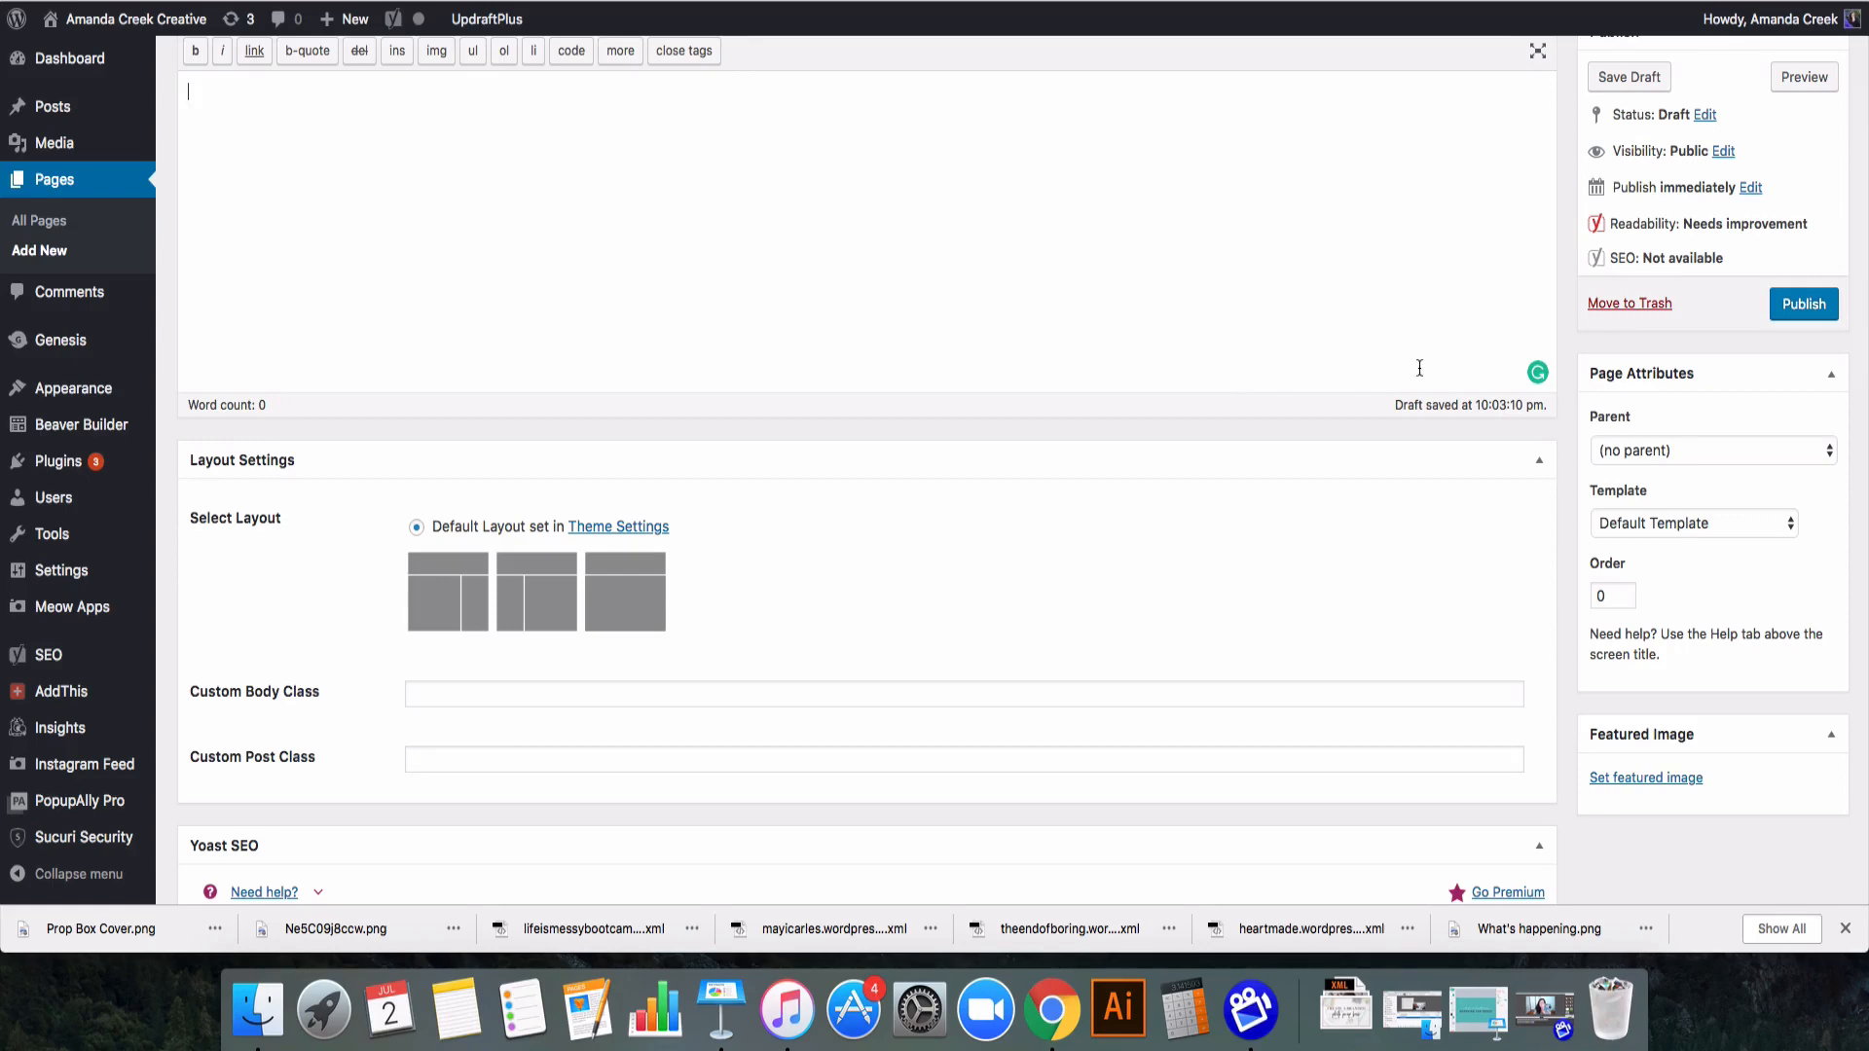
left_click(1789, 526)
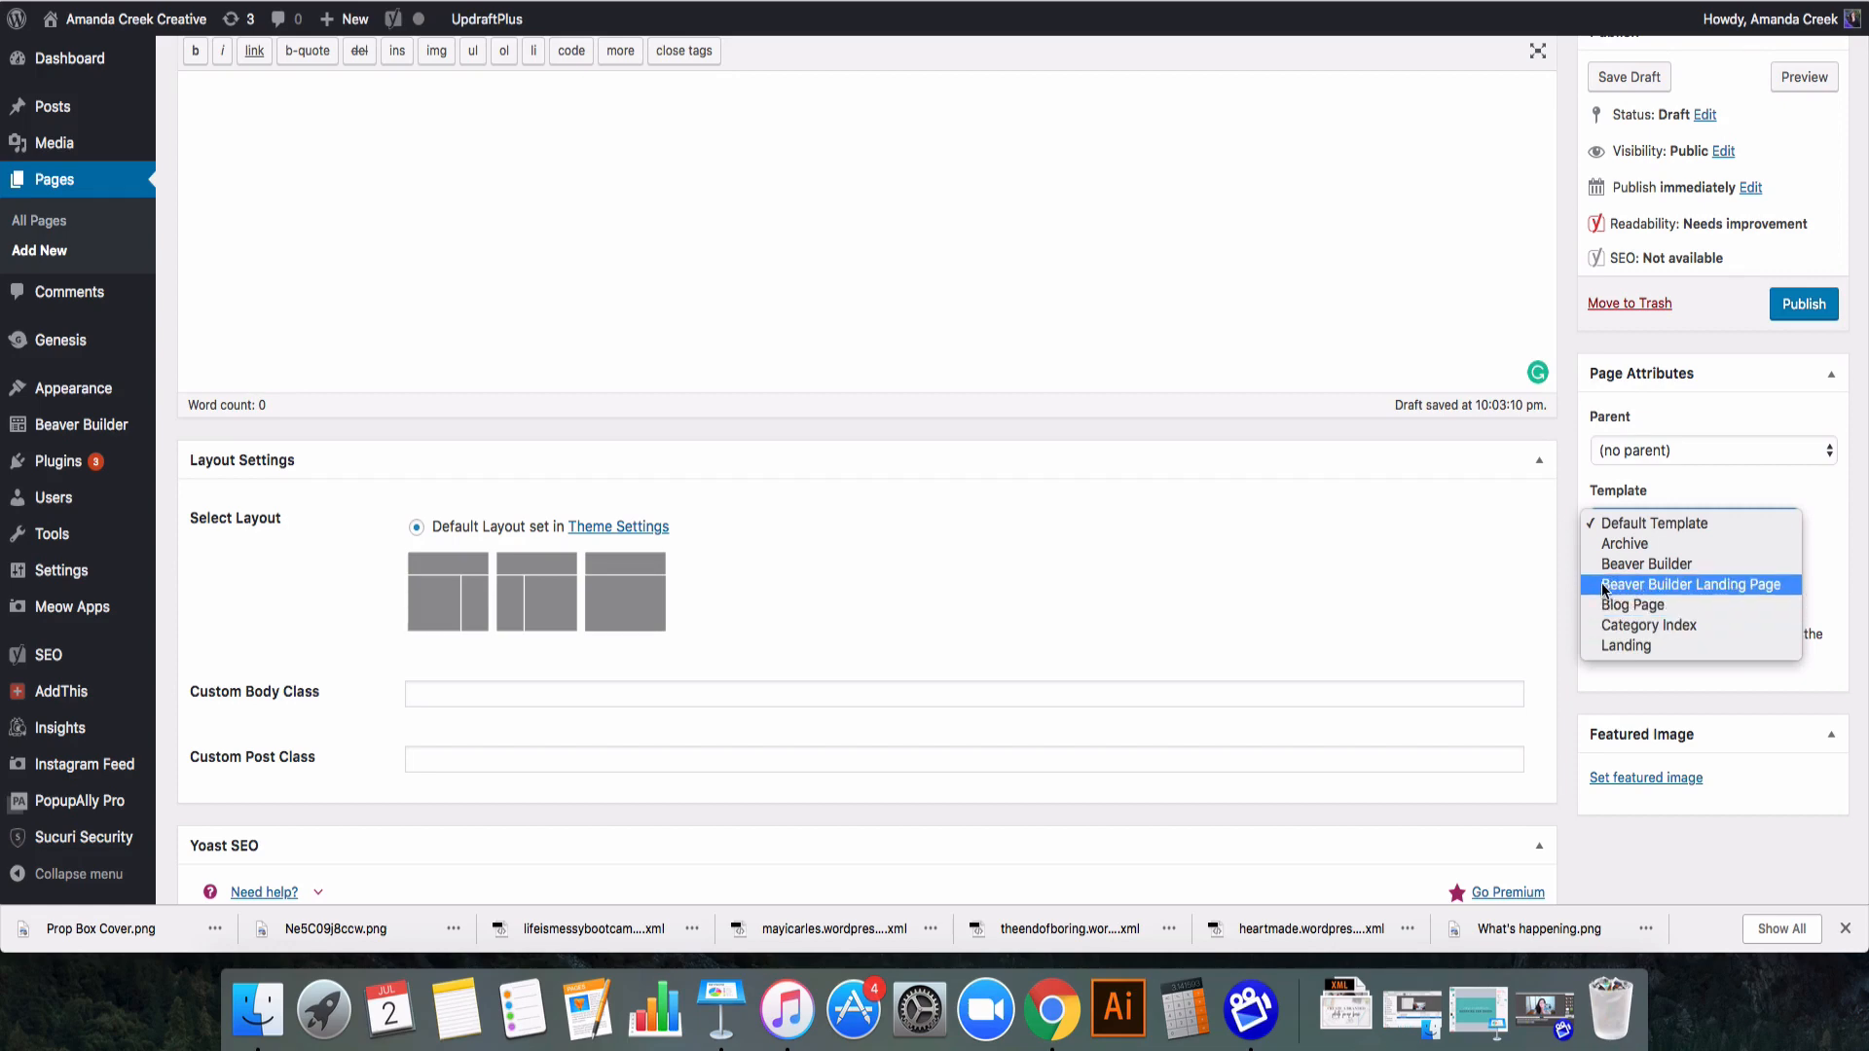
left_click(1718, 585)
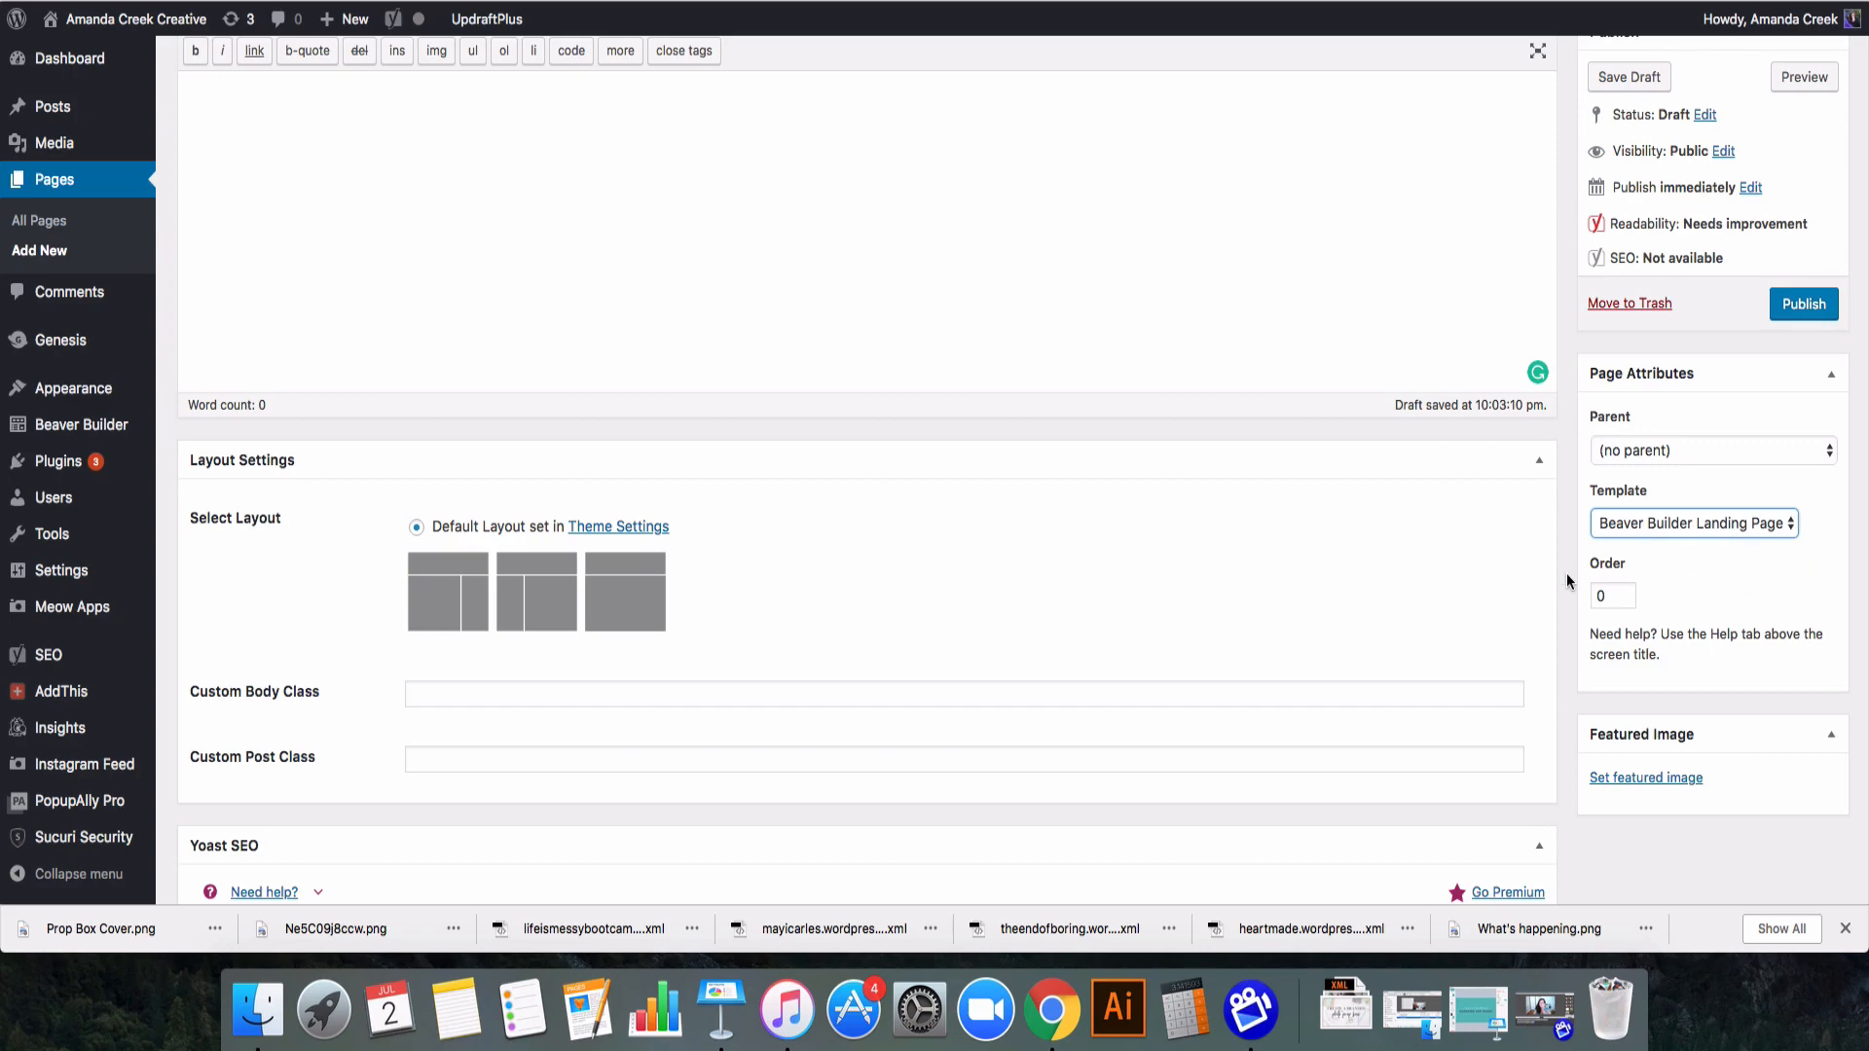
- Choose the full-width page layout without a sidebar and save the page as a draft
scroll(1567, 581, "down", 12)
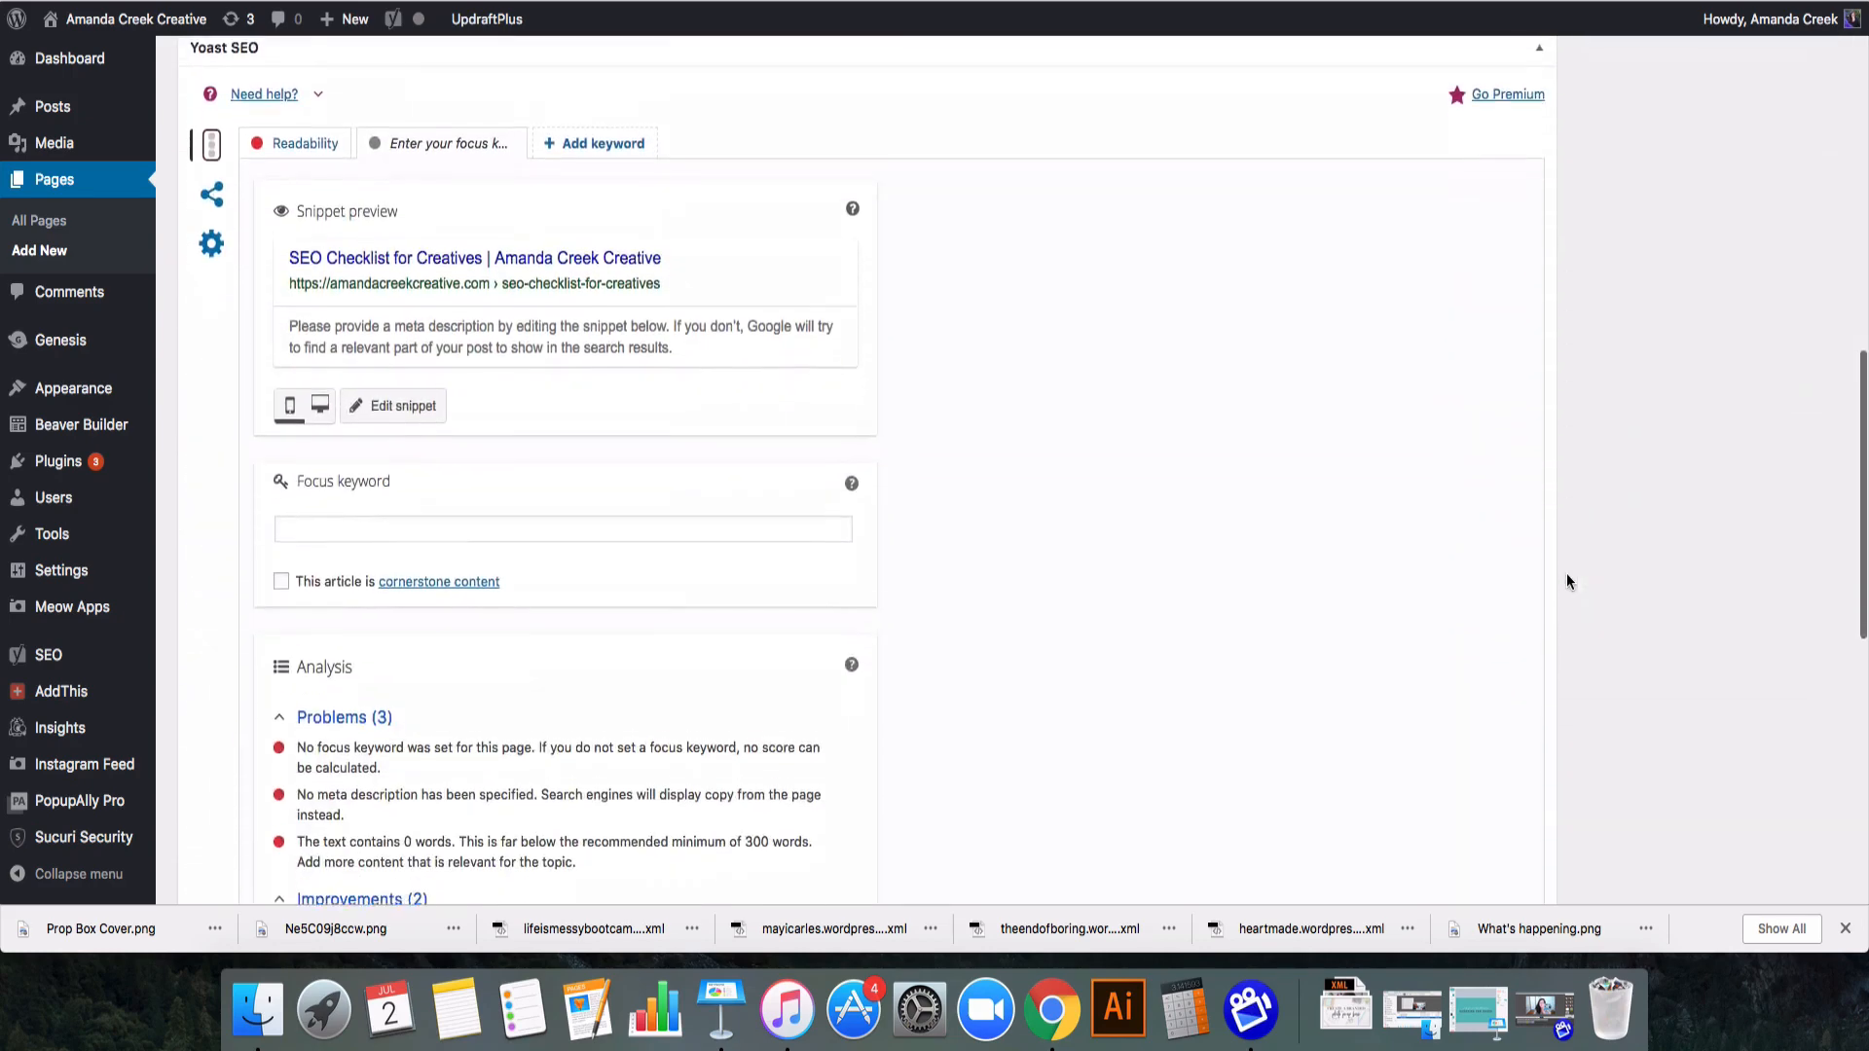
scroll(1567, 581, "down", 5)
scroll(1567, 581, "up", 10)
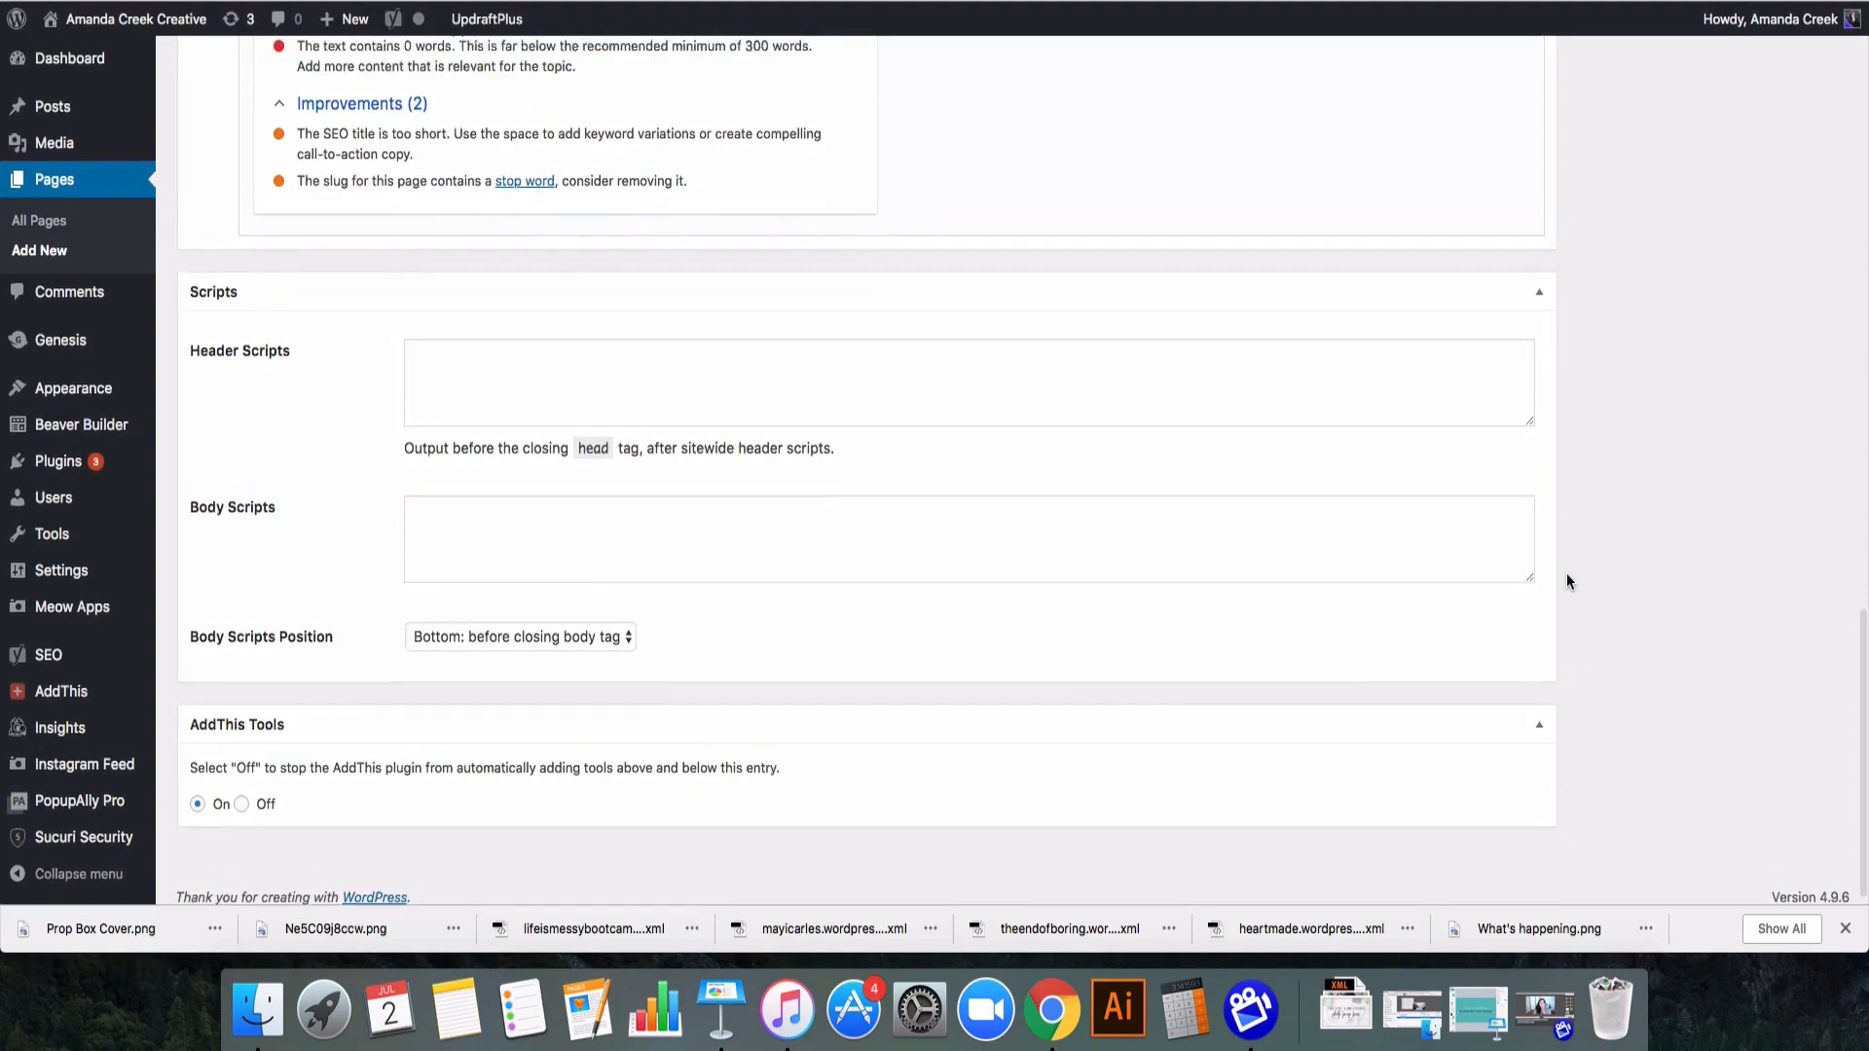
scroll(1567, 581, "up", 5)
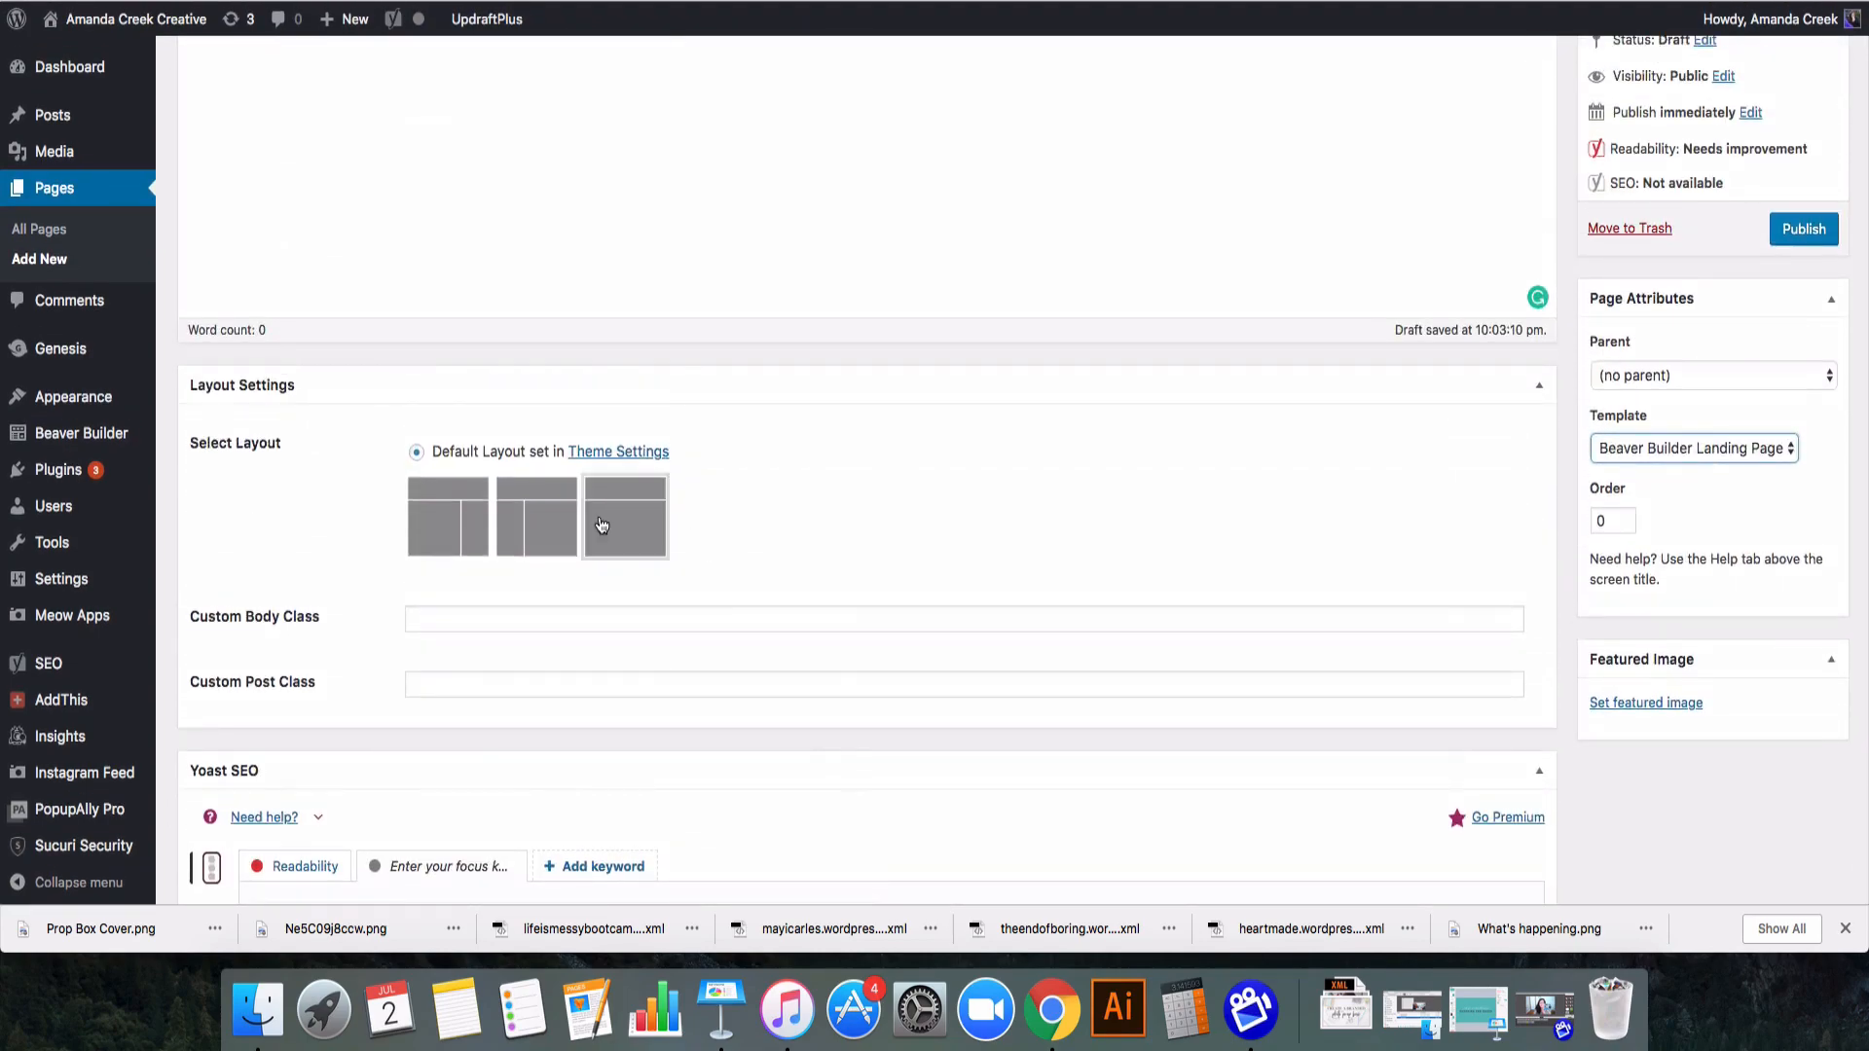
left_click(621, 514)
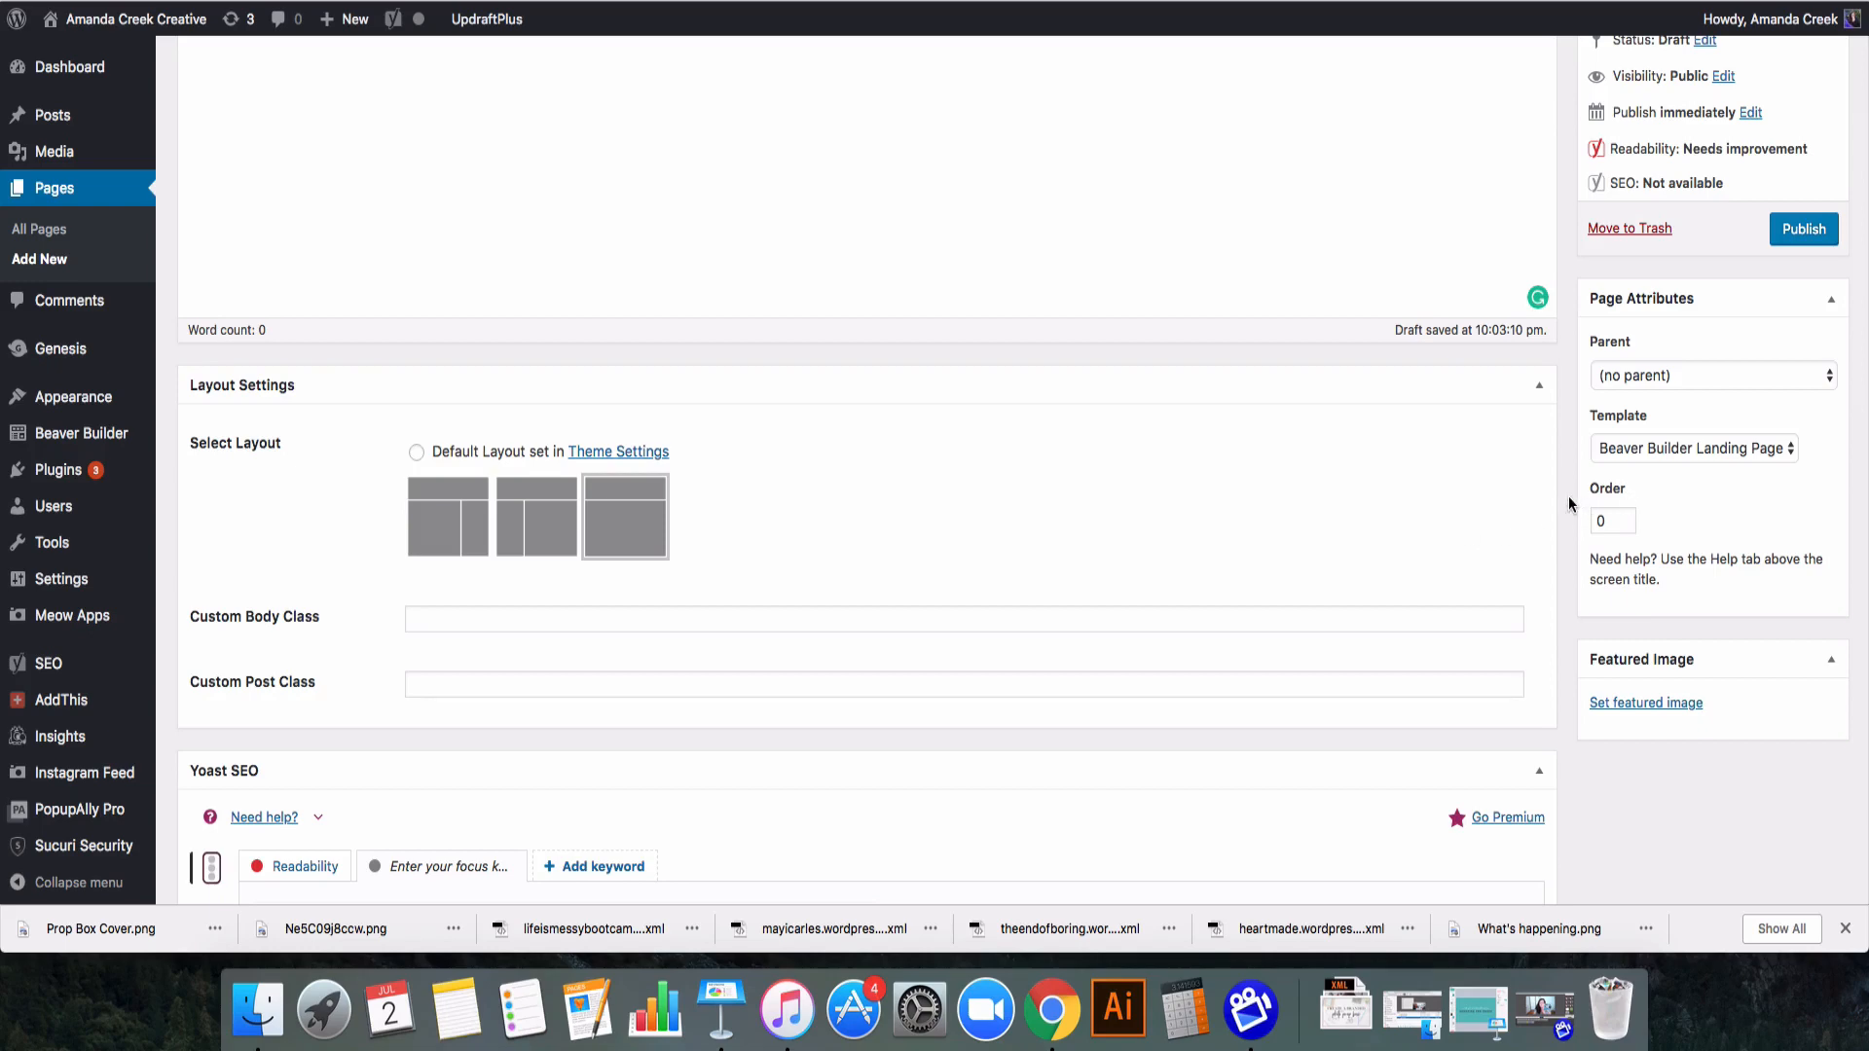
scroll(1568, 494, "up", 2)
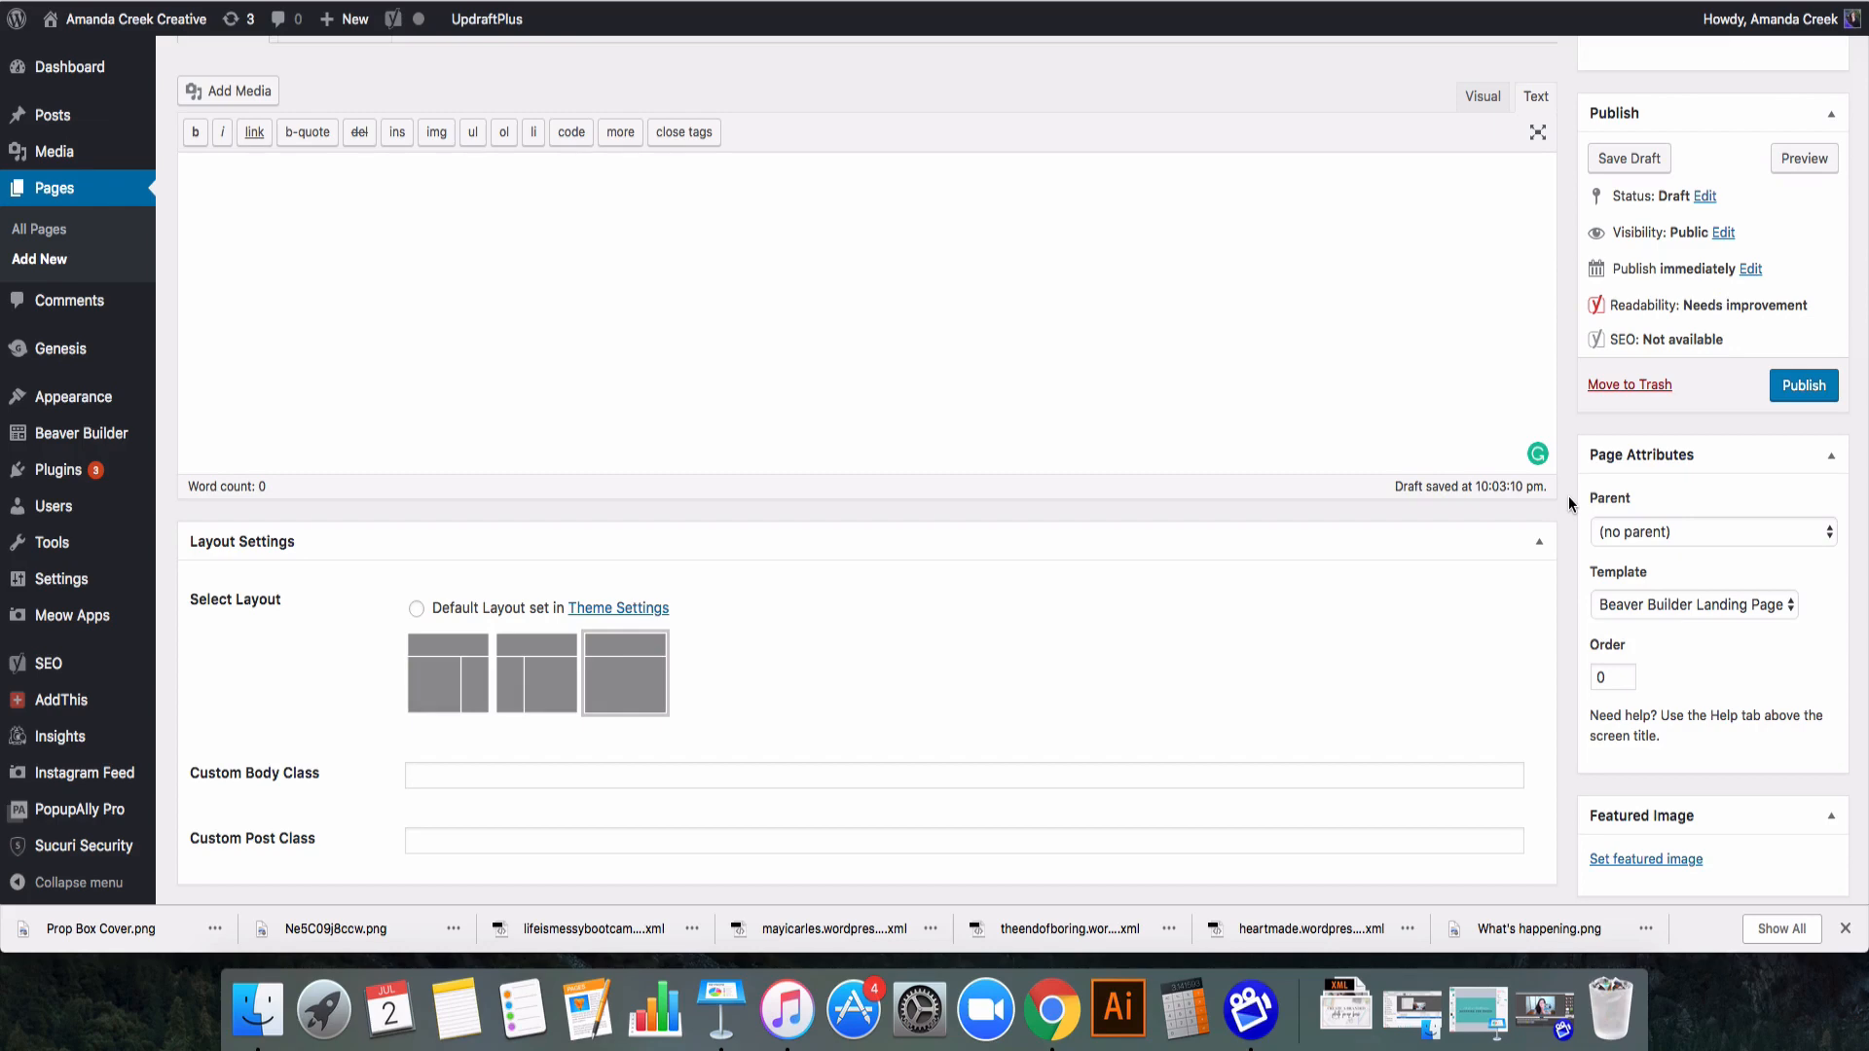
left_click(1655, 161)
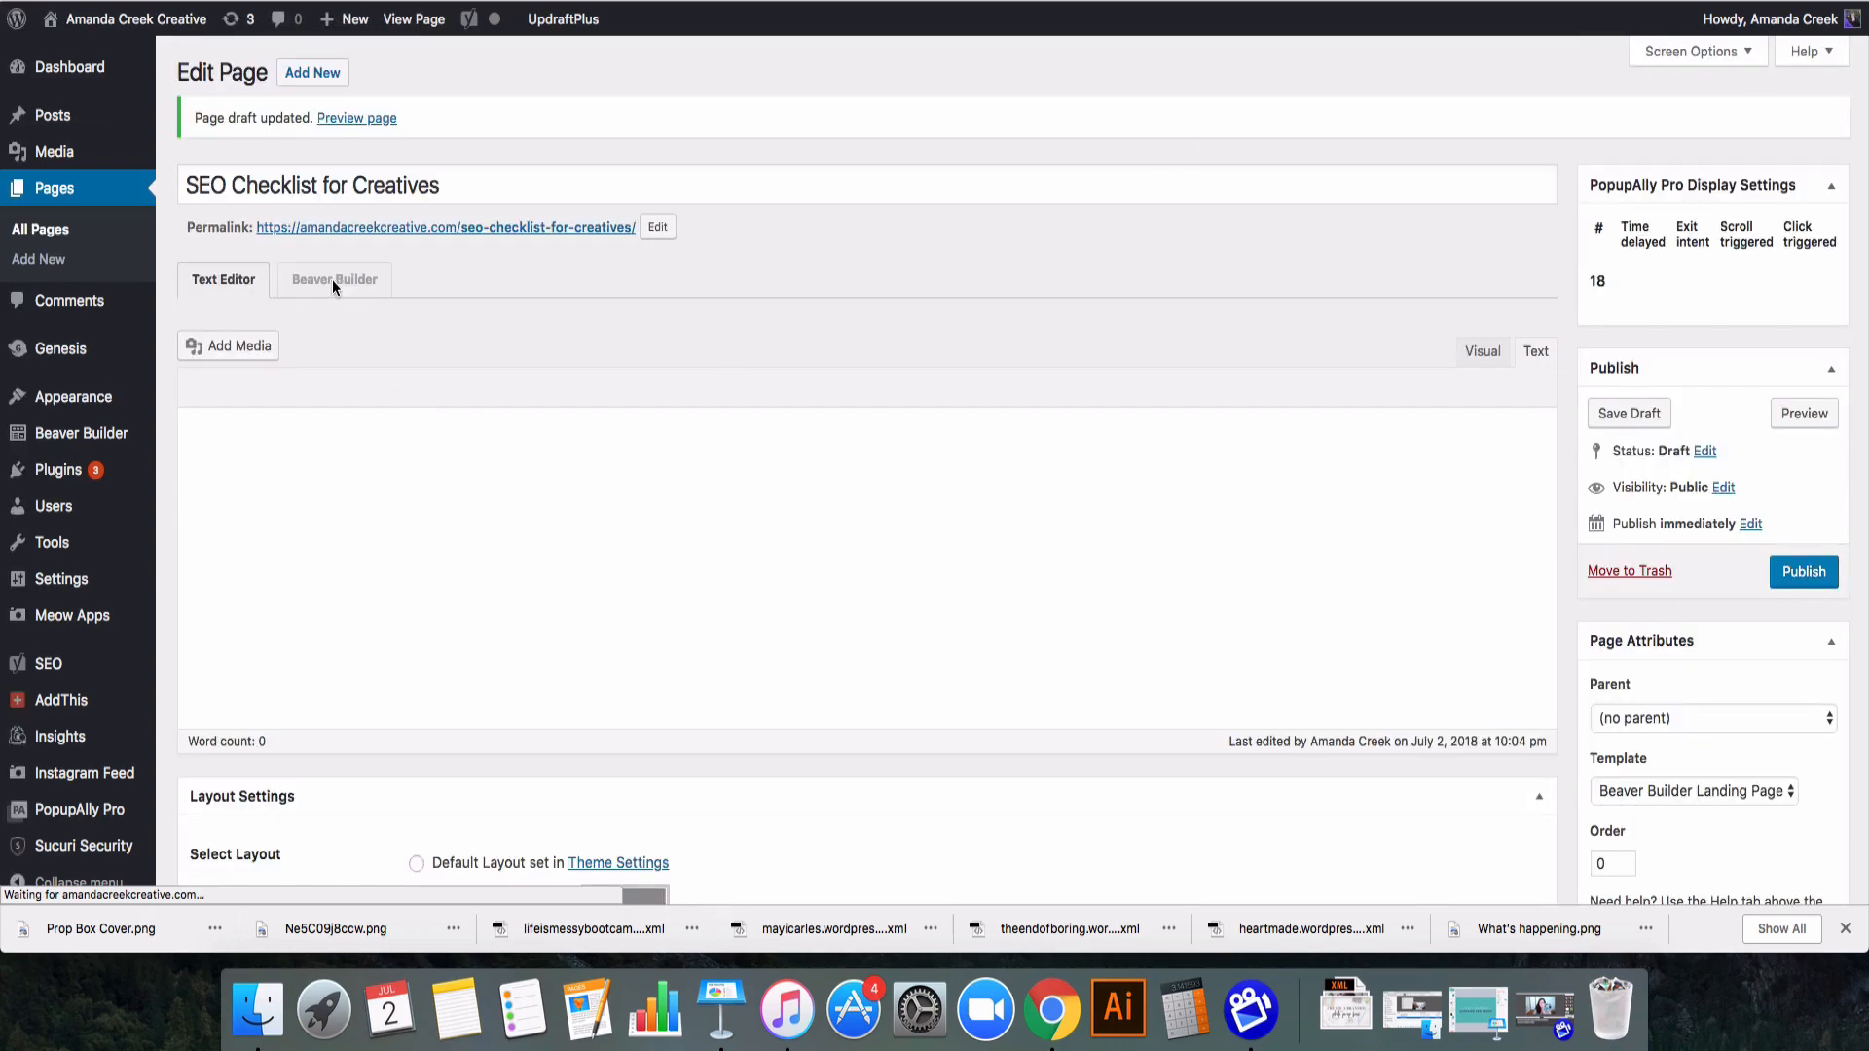
- Open the page in Beaver Builder and add a 1 Column row to the empty layout
left_click(332, 281)
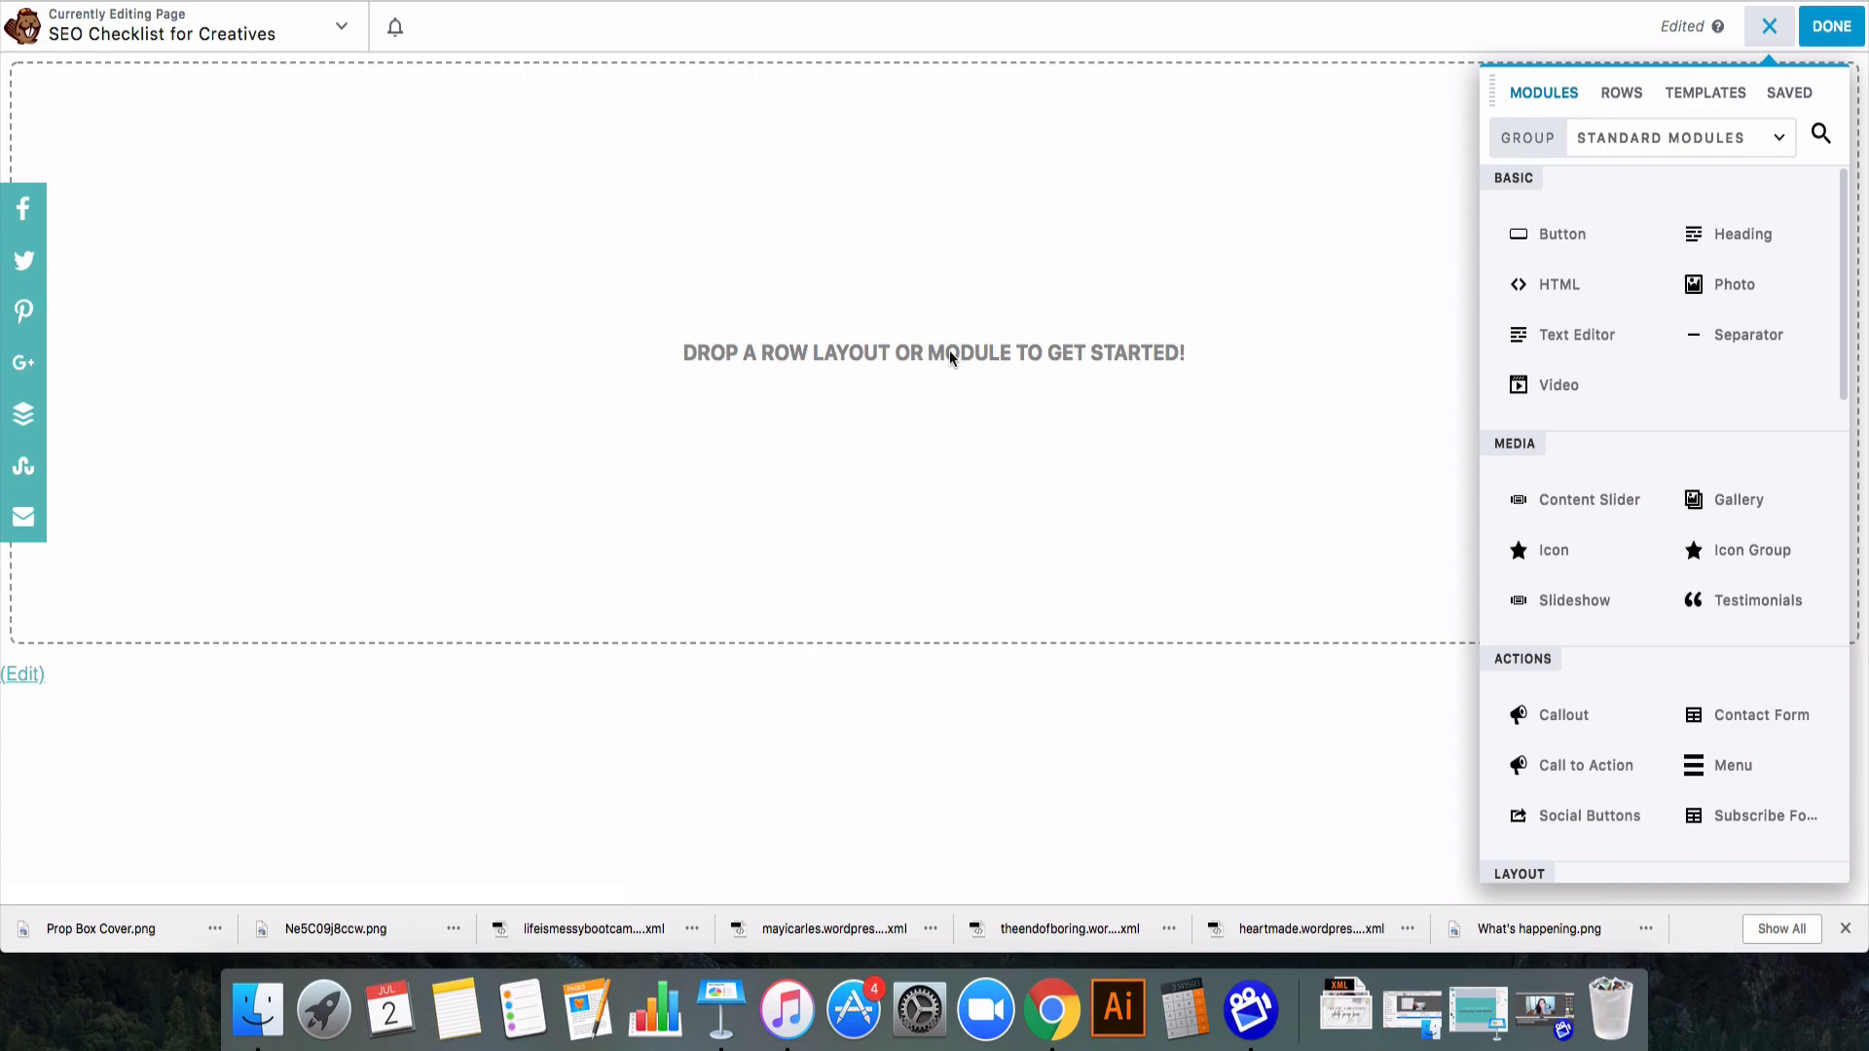
left_click(1622, 93)
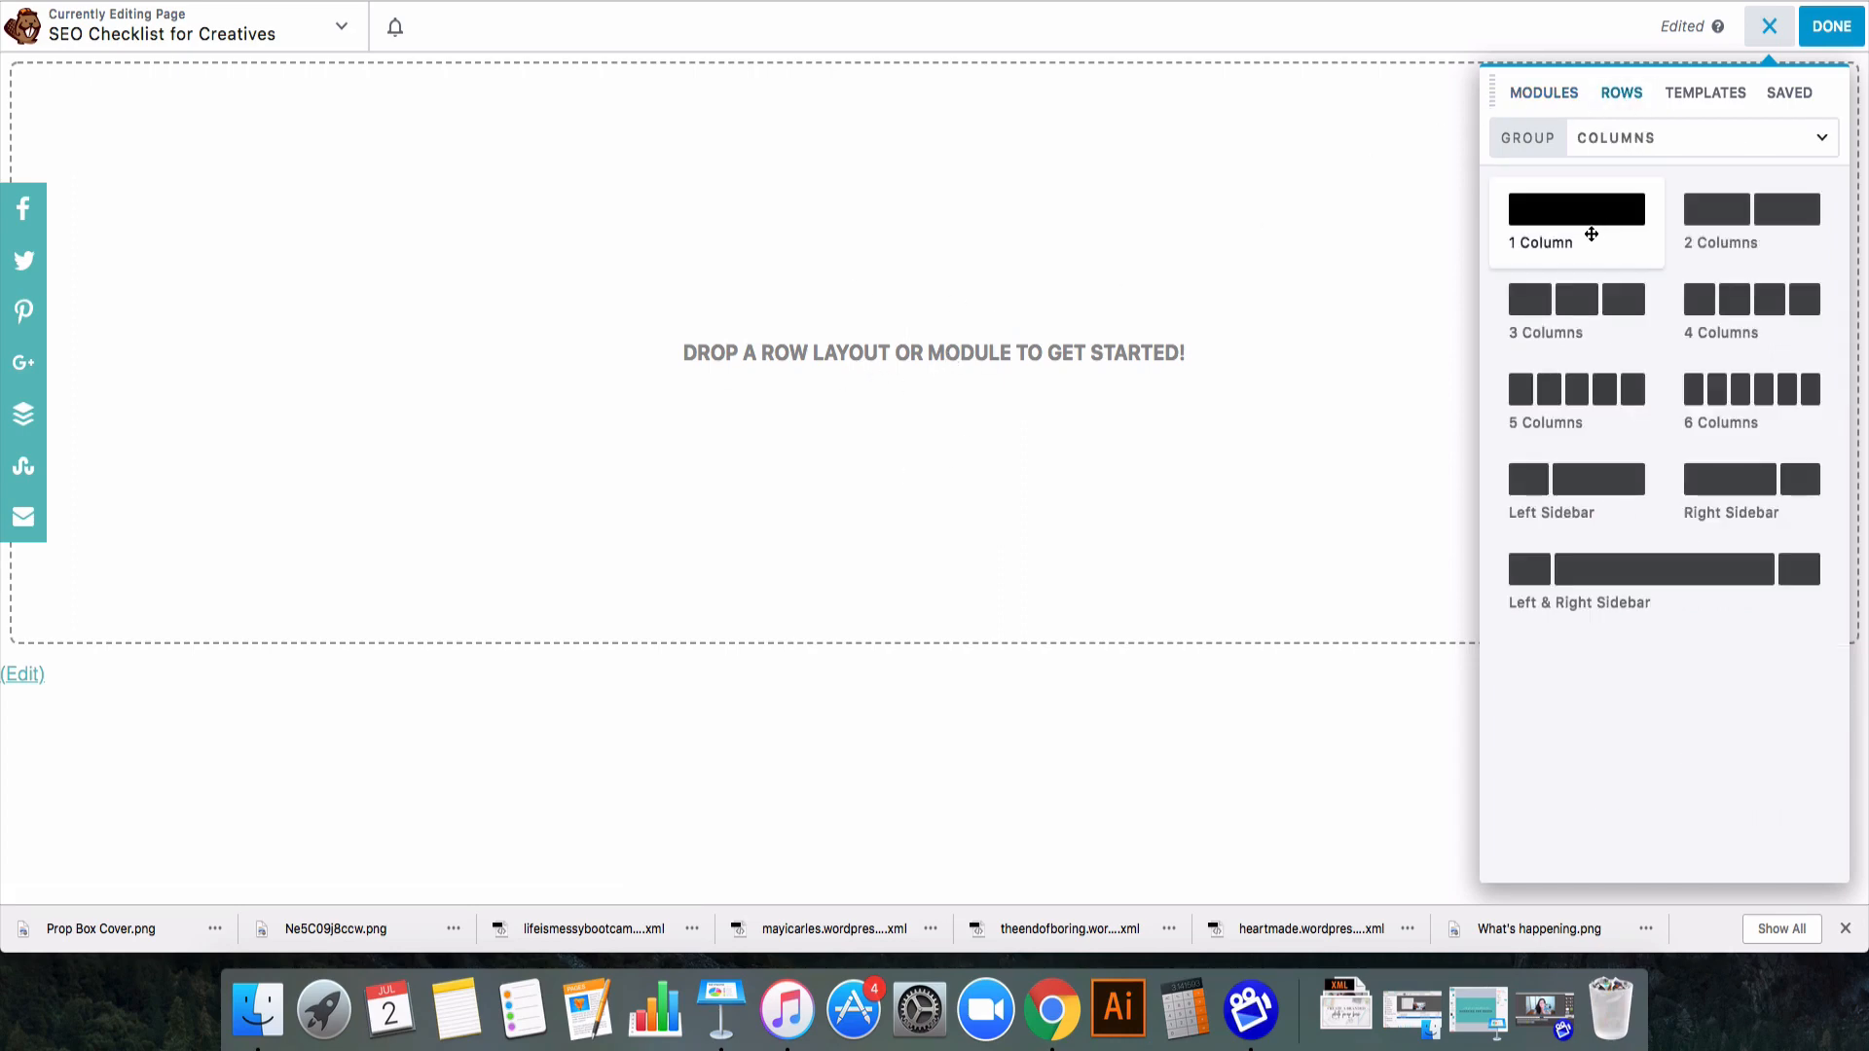
left_click_drag(1588, 215, 976, 216)
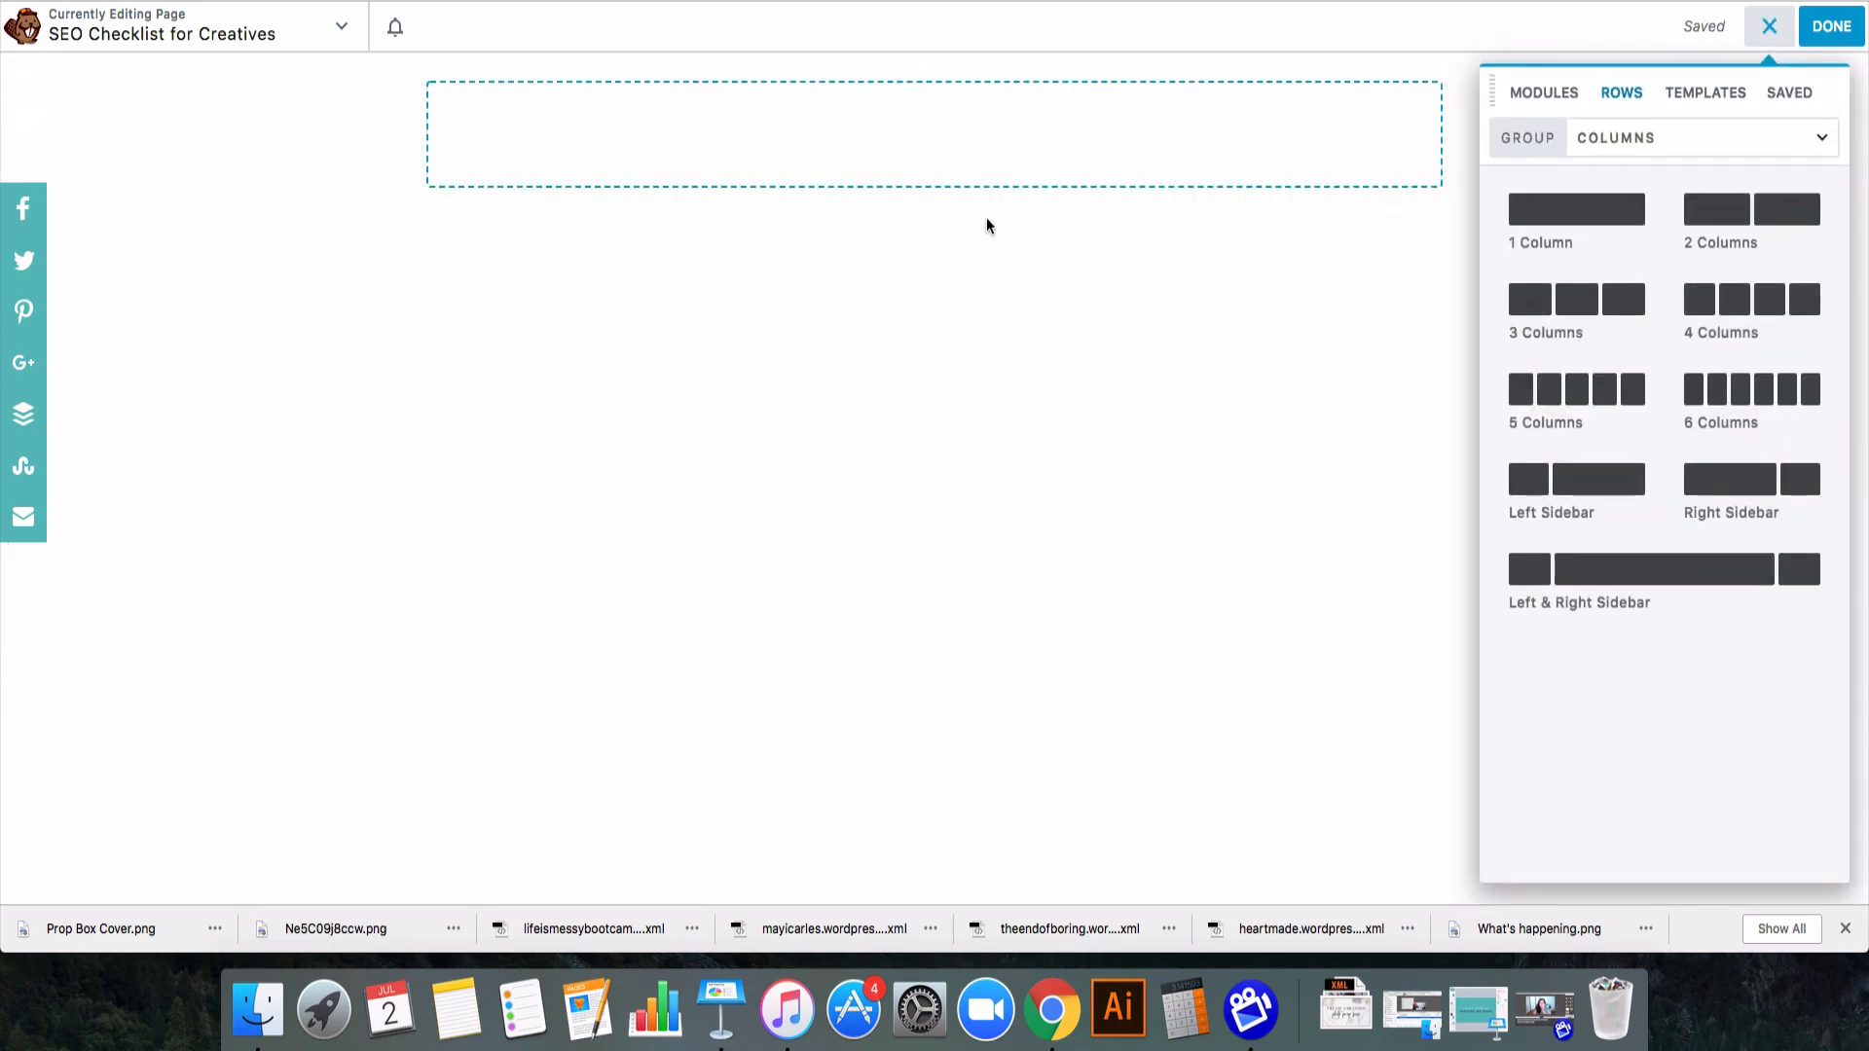
- Set both the row's width and its content width to Full Width
mouse_move(881, 173)
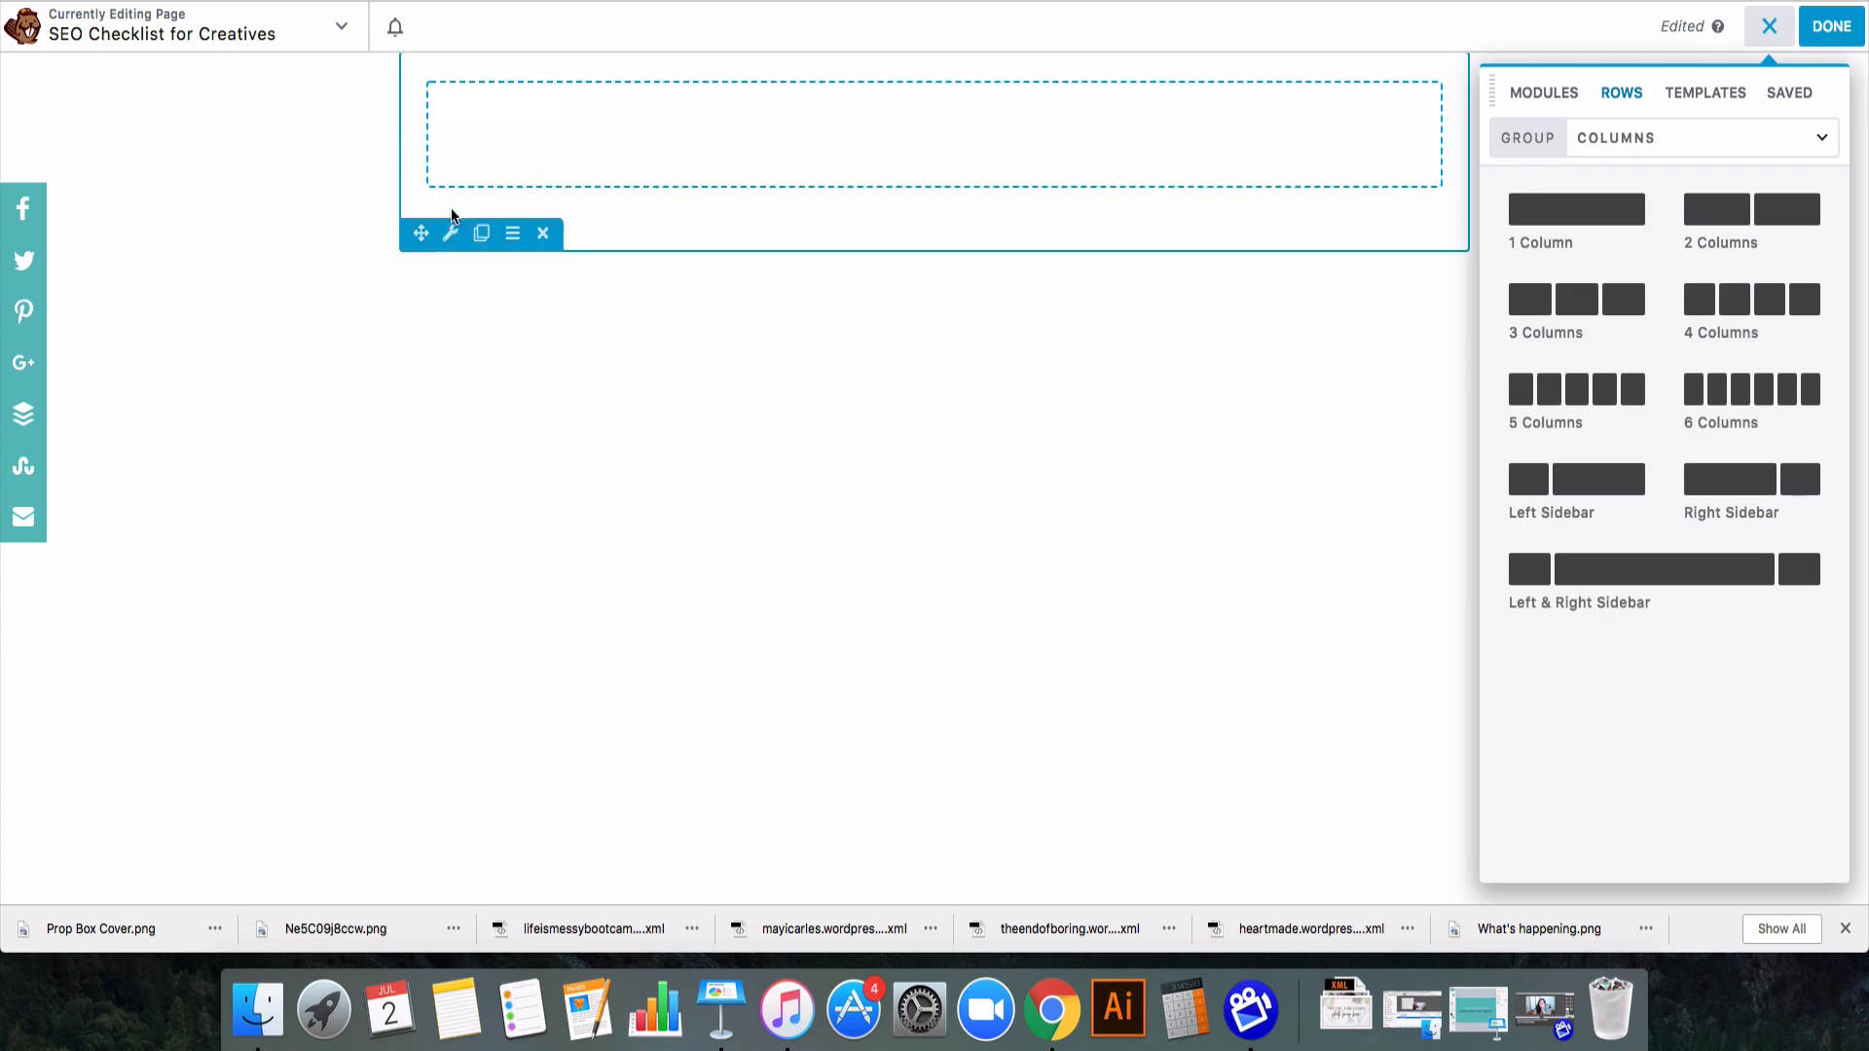
left_click(450, 231)
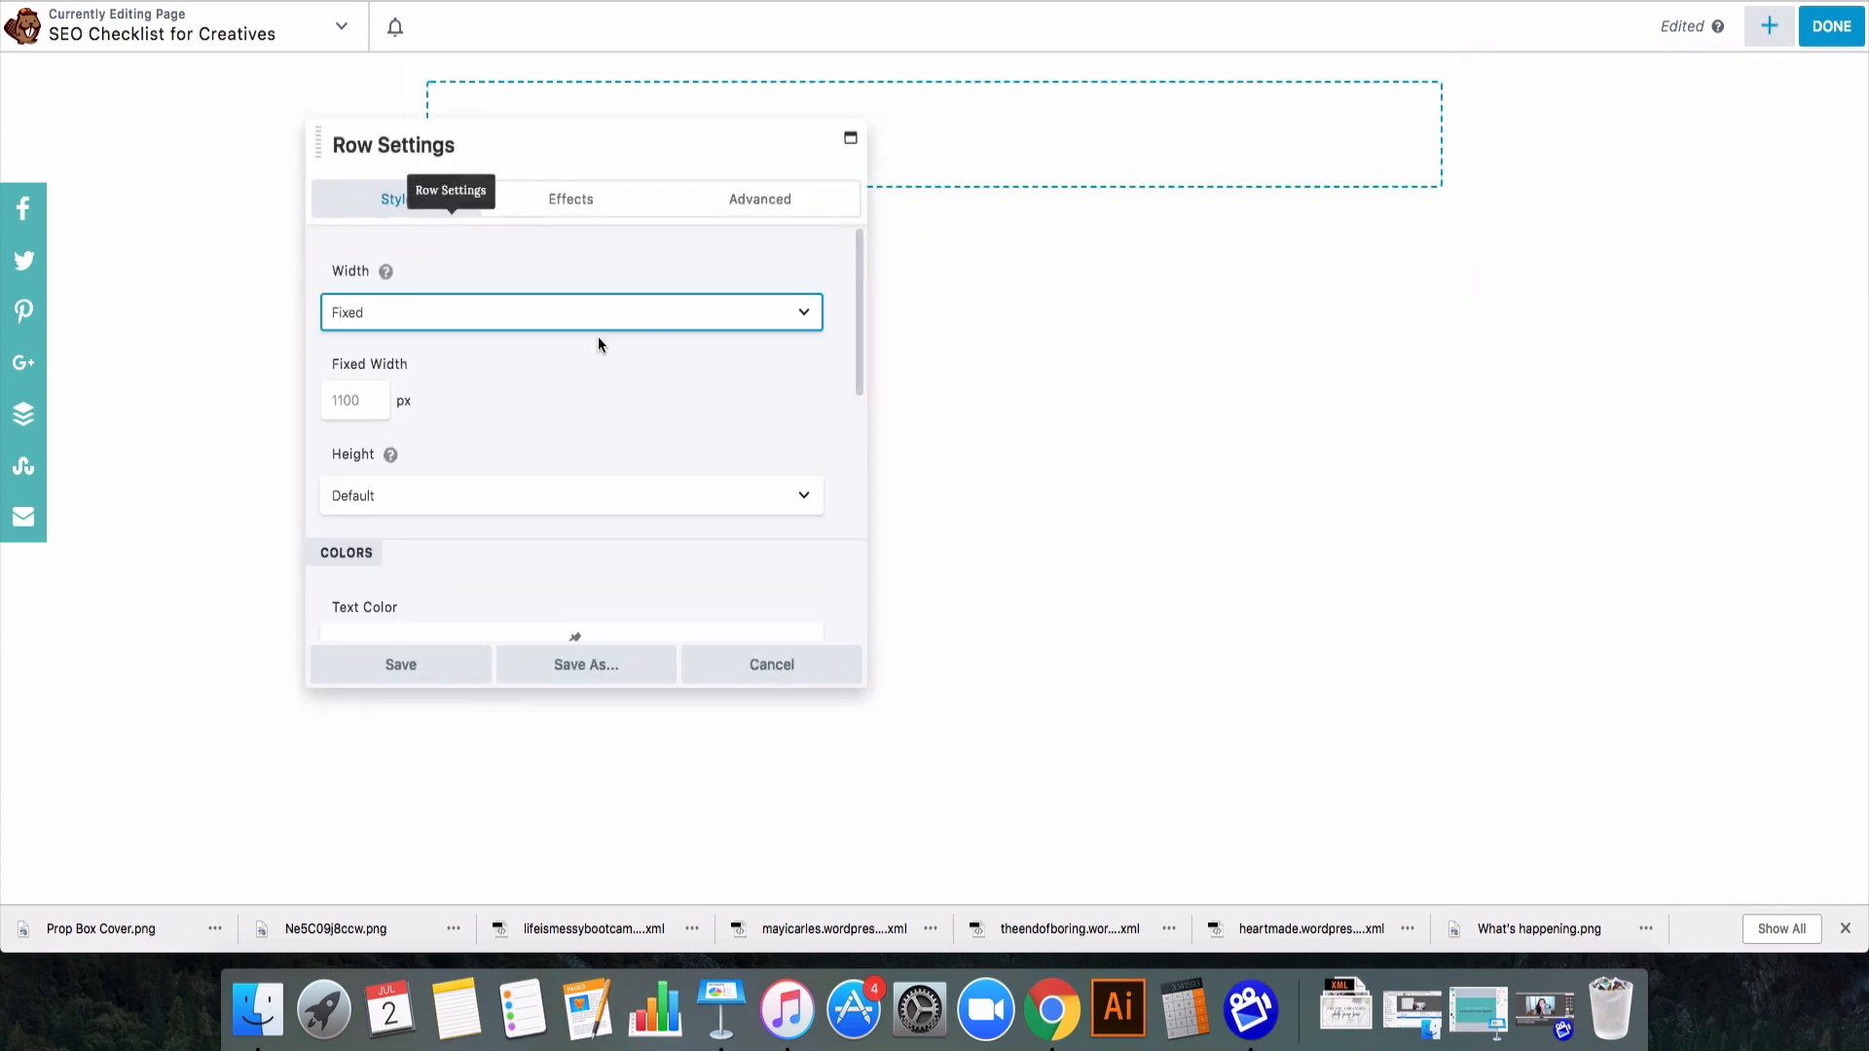
left_click(510, 323)
left_click(463, 324)
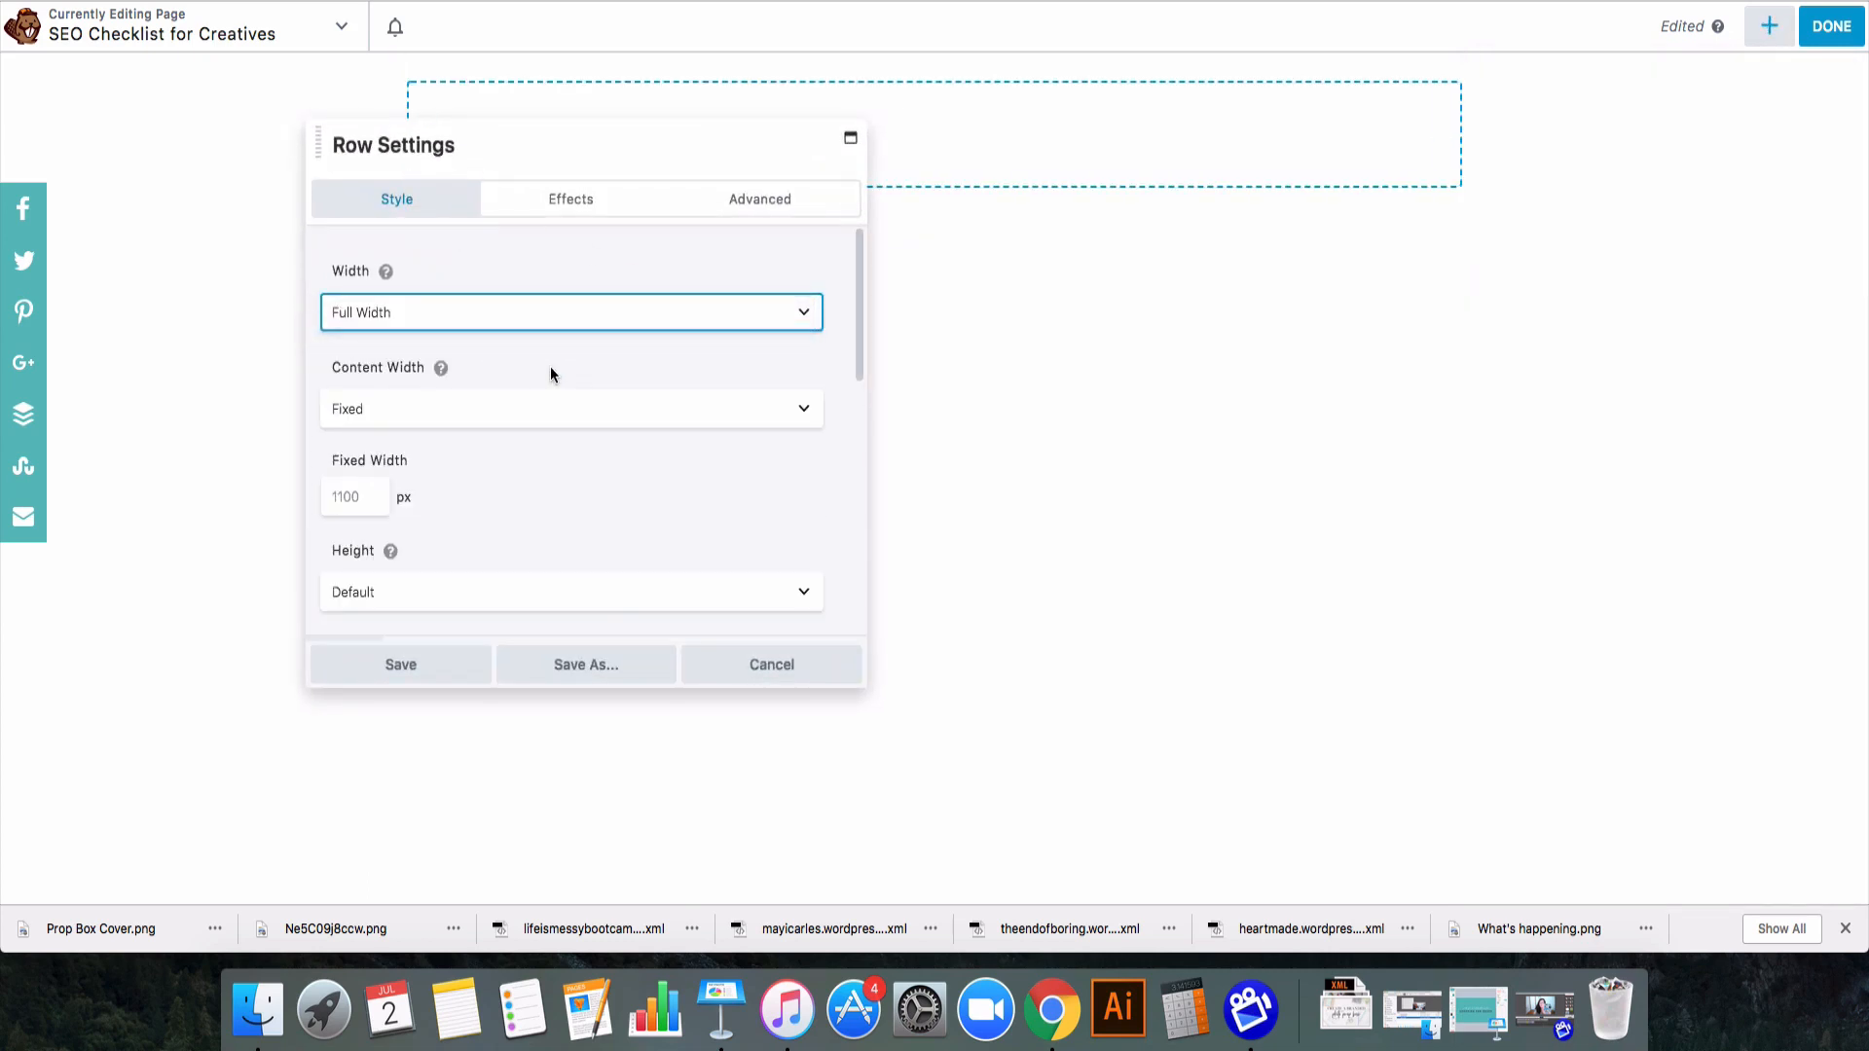
left_click(534, 406)
left_click(494, 427)
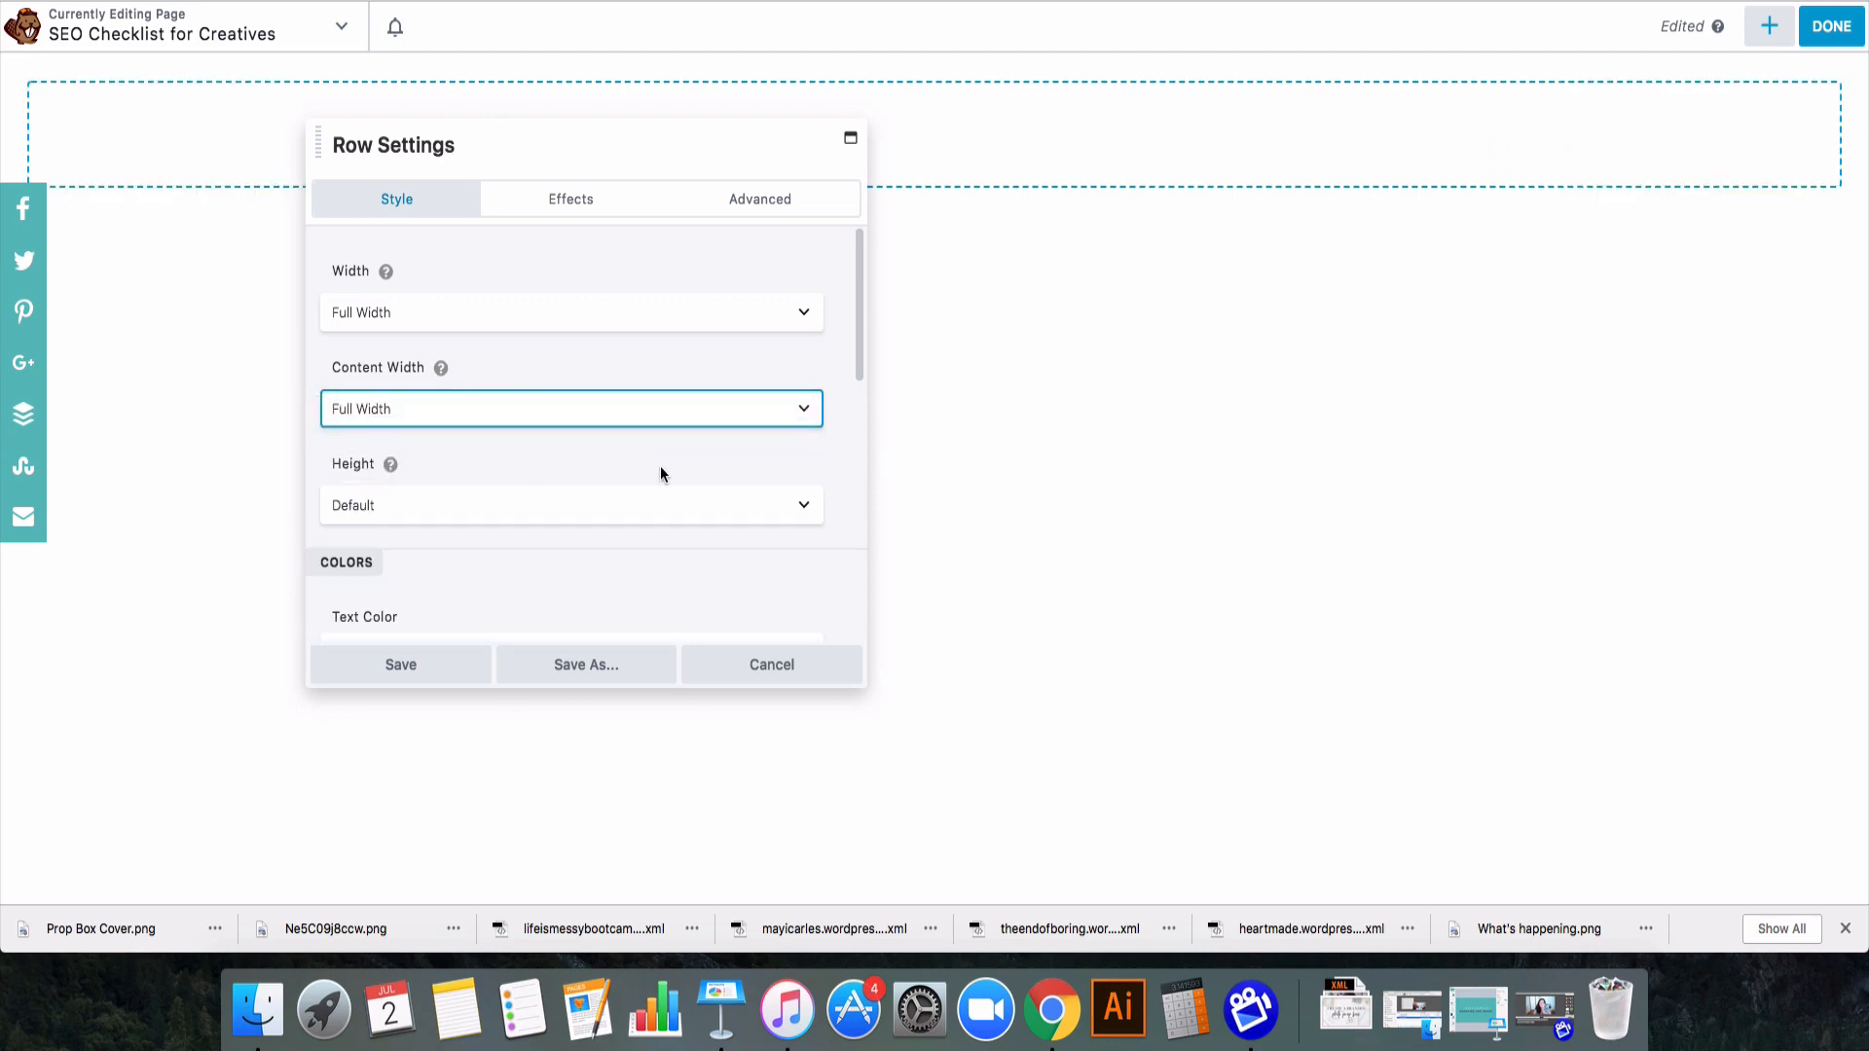
- Give the row a solid background color of #5dbebe and save the row settings
scroll(670, 481, "down", 8)
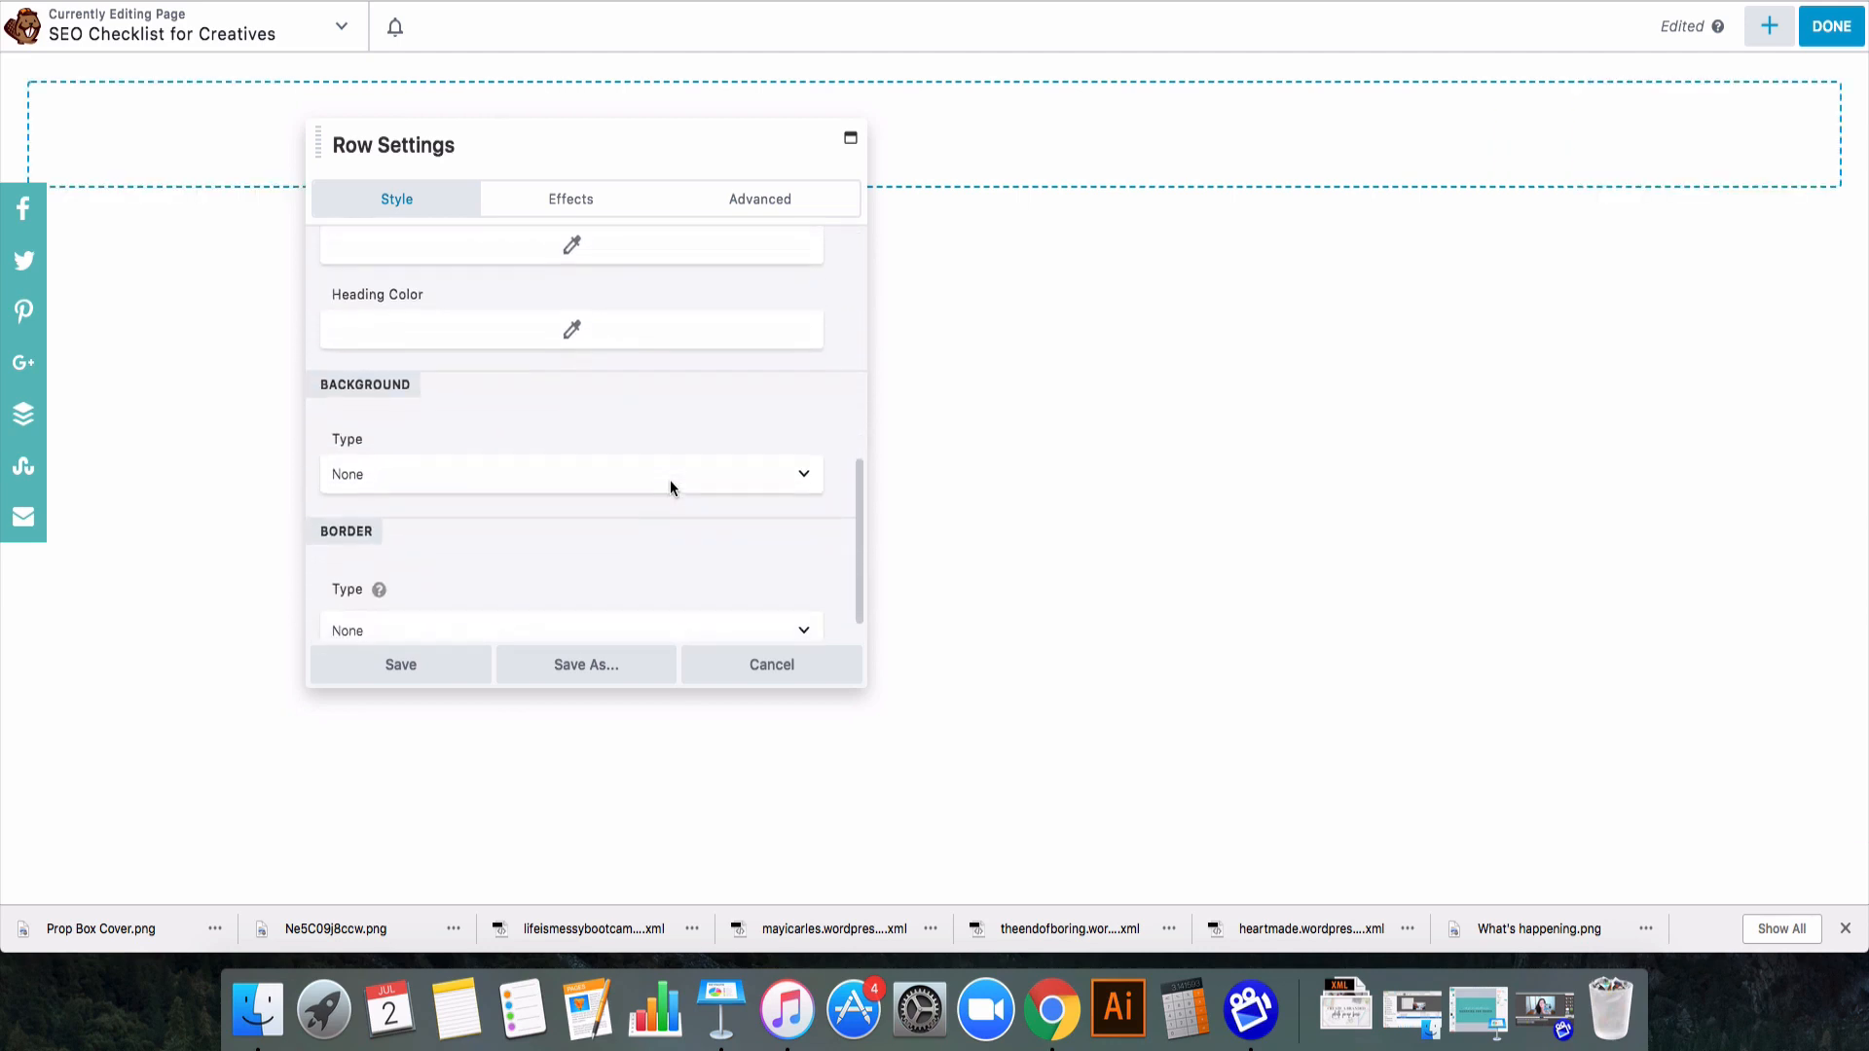
left_click(647, 444)
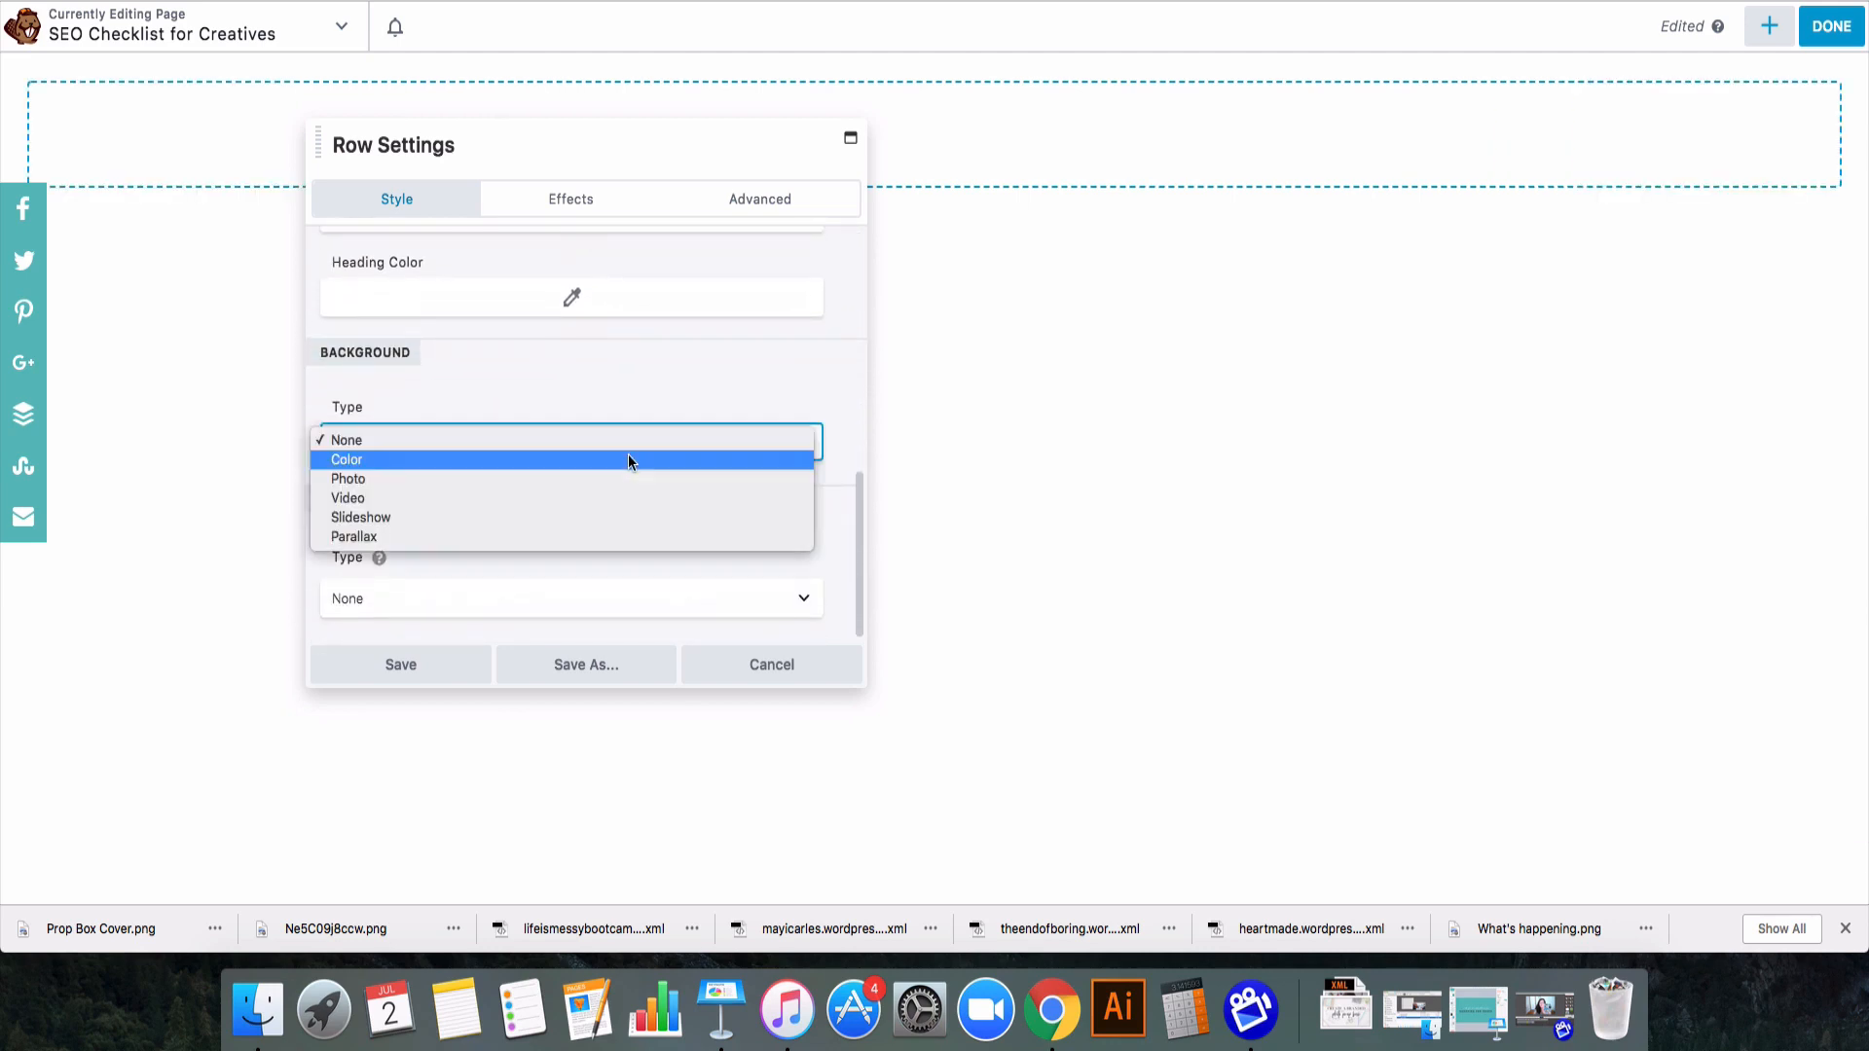
left_click(422, 461)
scroll(669, 405, "down", 4)
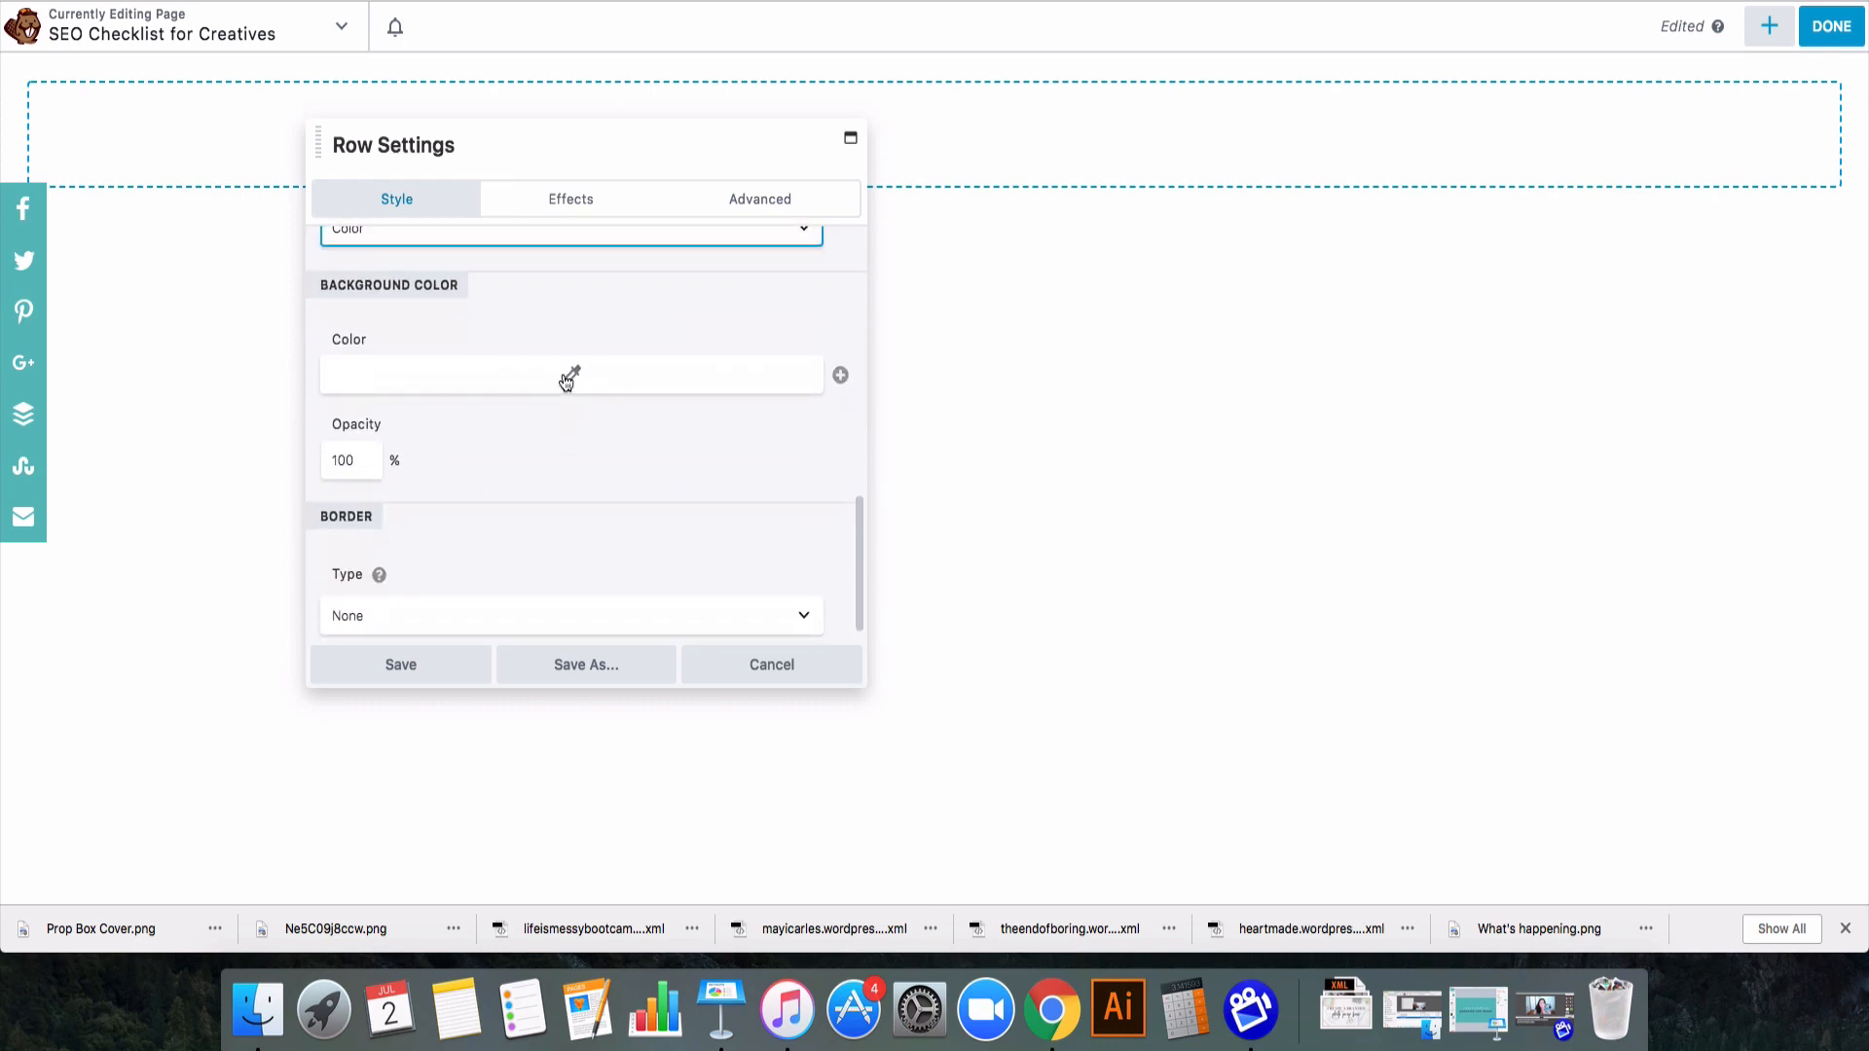
left_click(567, 381)
left_click_drag(382, 416, 333, 415)
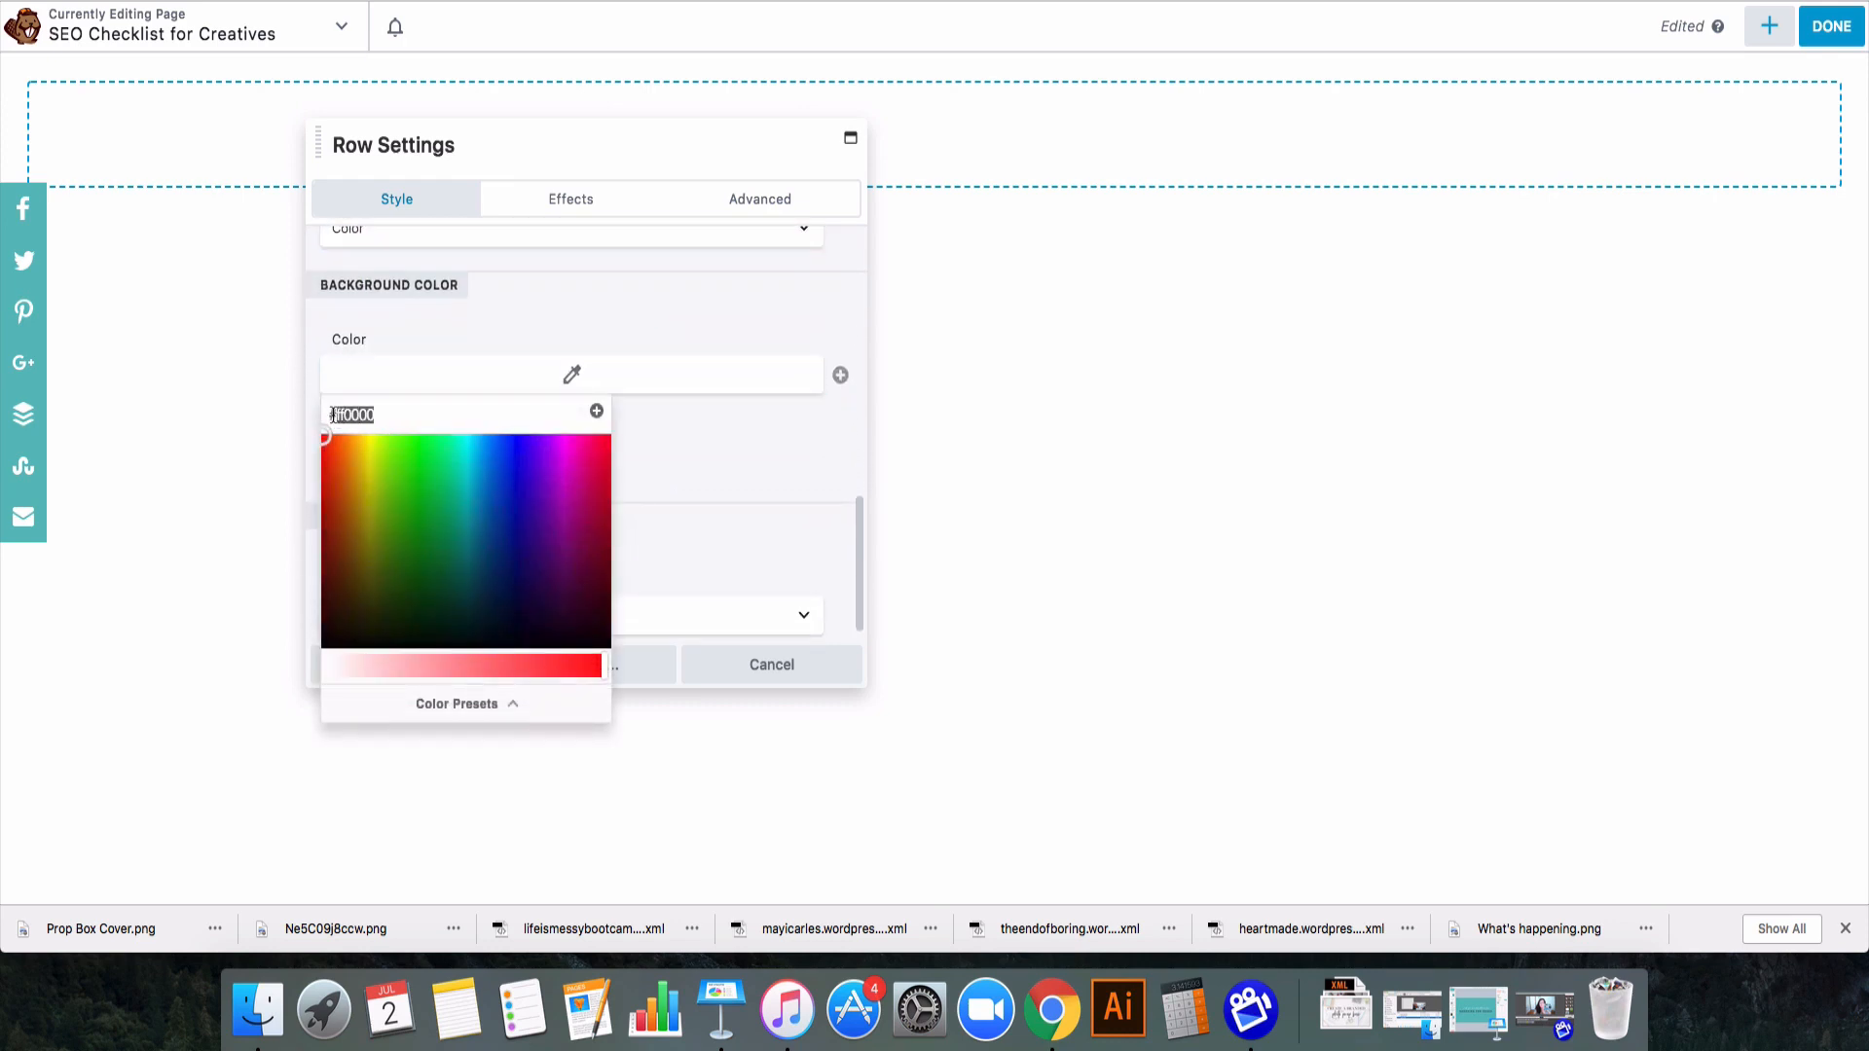
type("5dbebe")
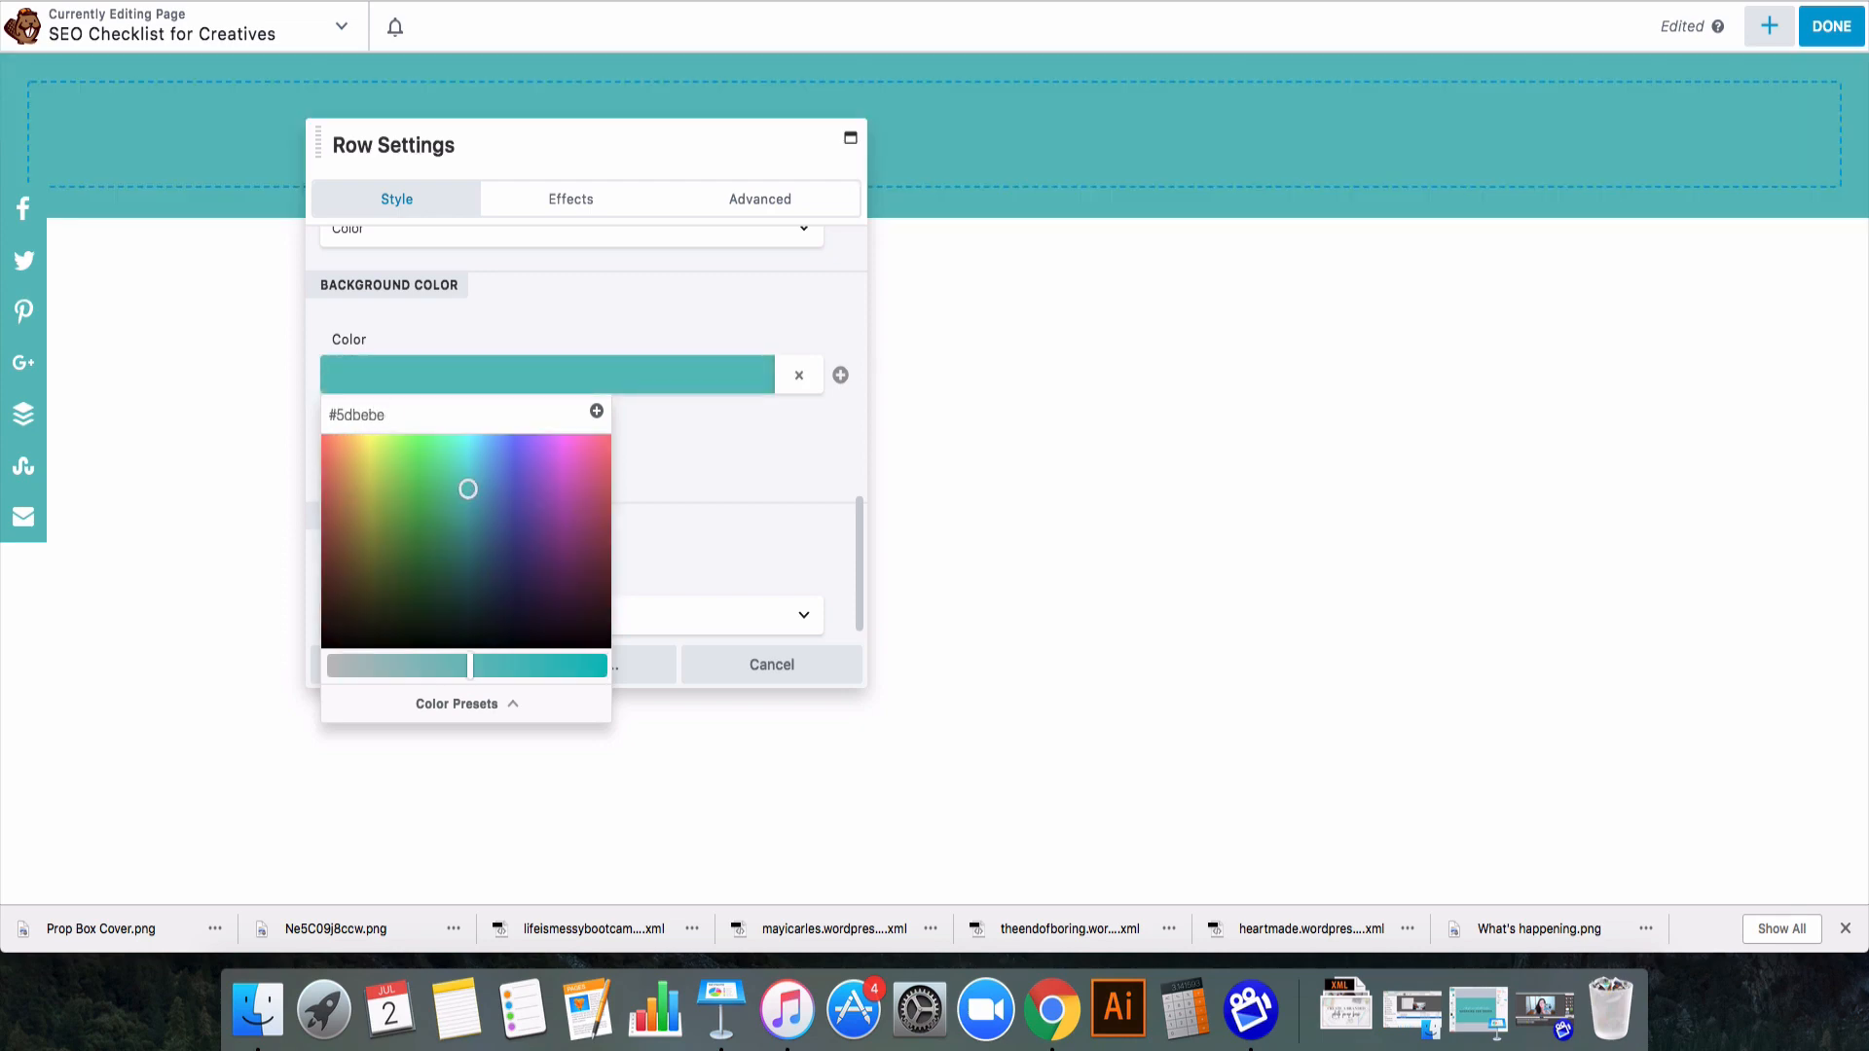
left_click(740, 475)
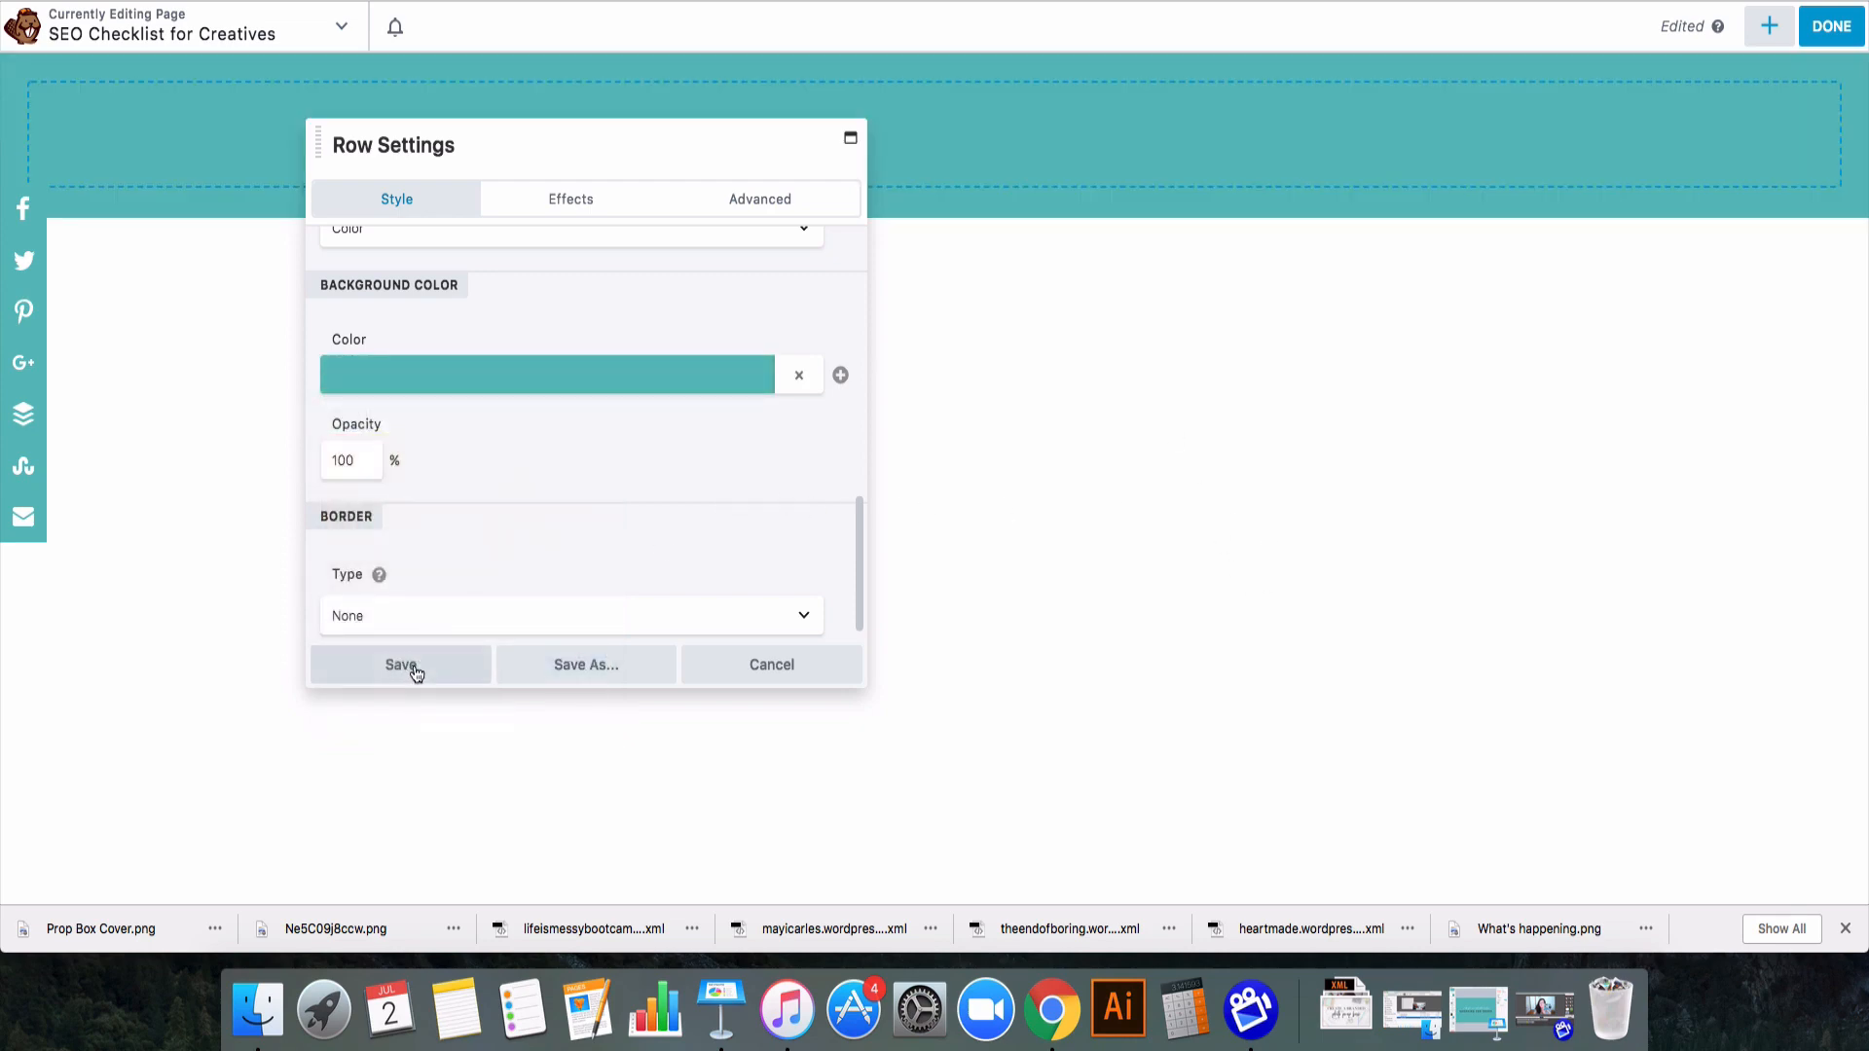
left_click(413, 666)
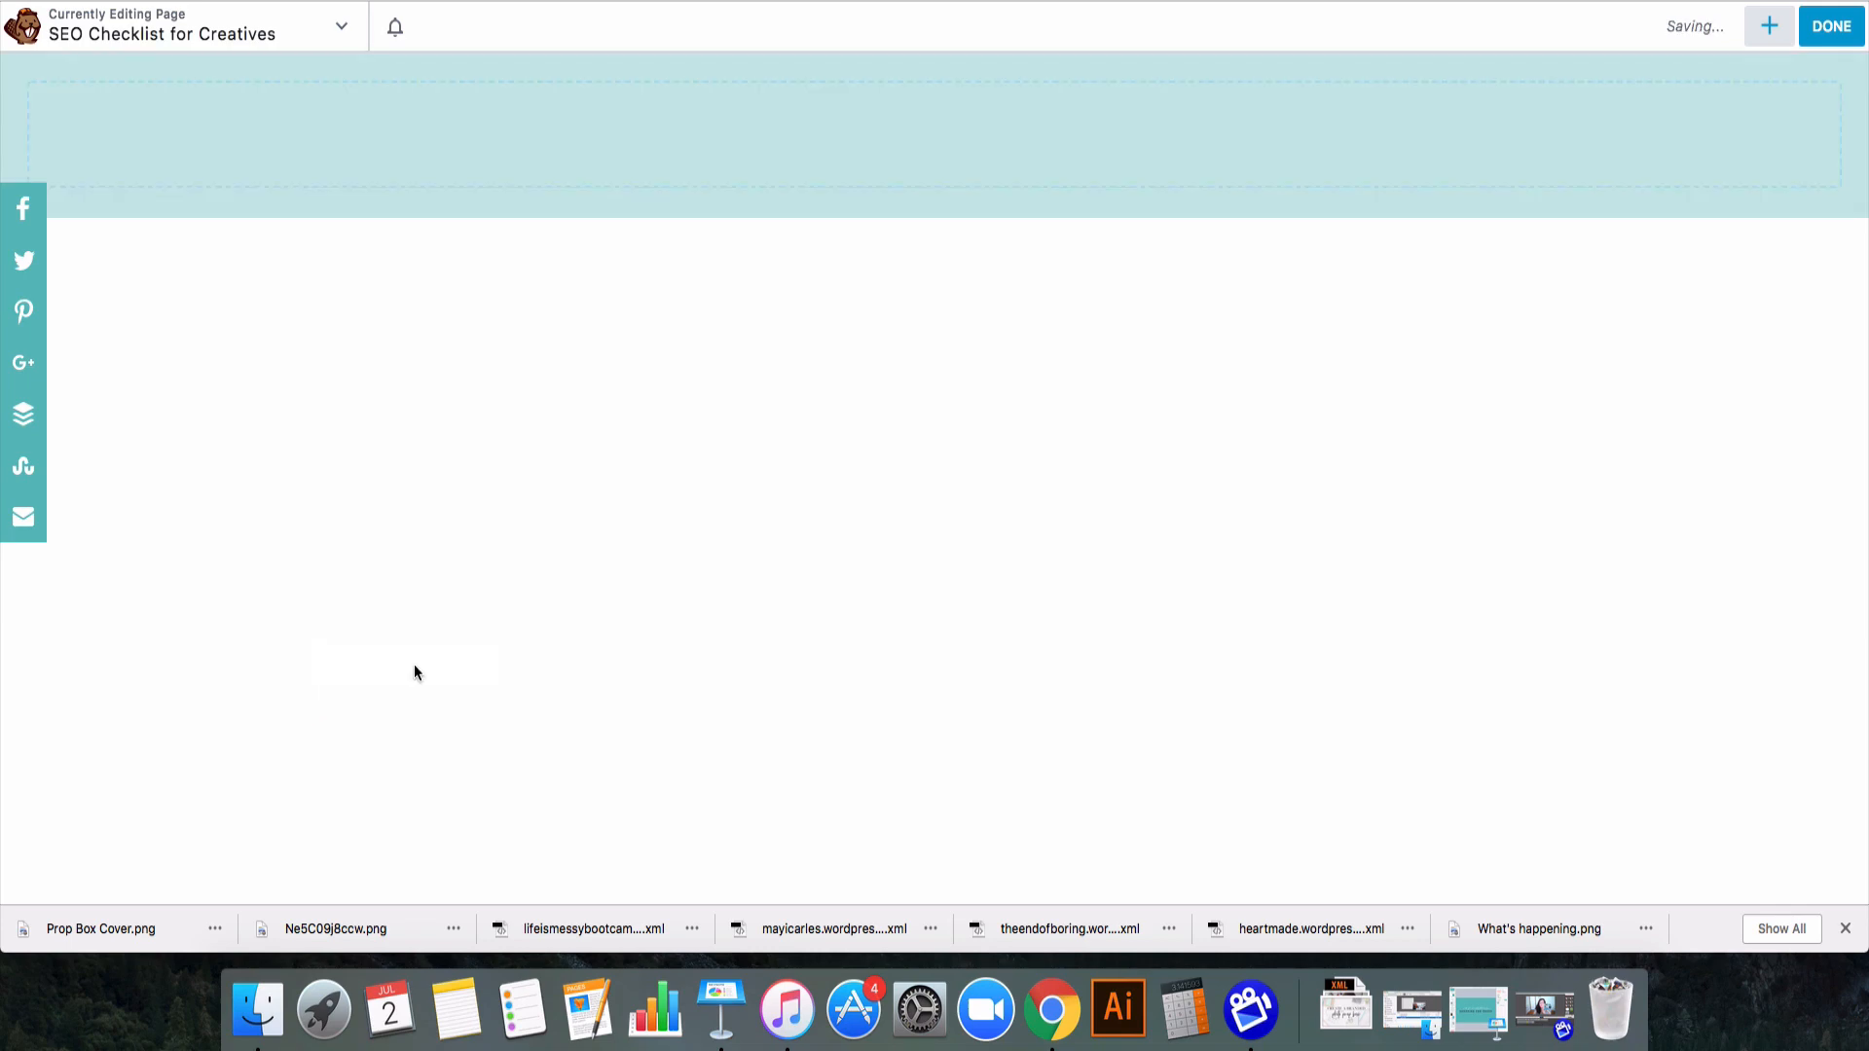
- Place a 2 Columns layout inside the teal row and widen its left column to about two thirds of the row
left_click(1769, 27)
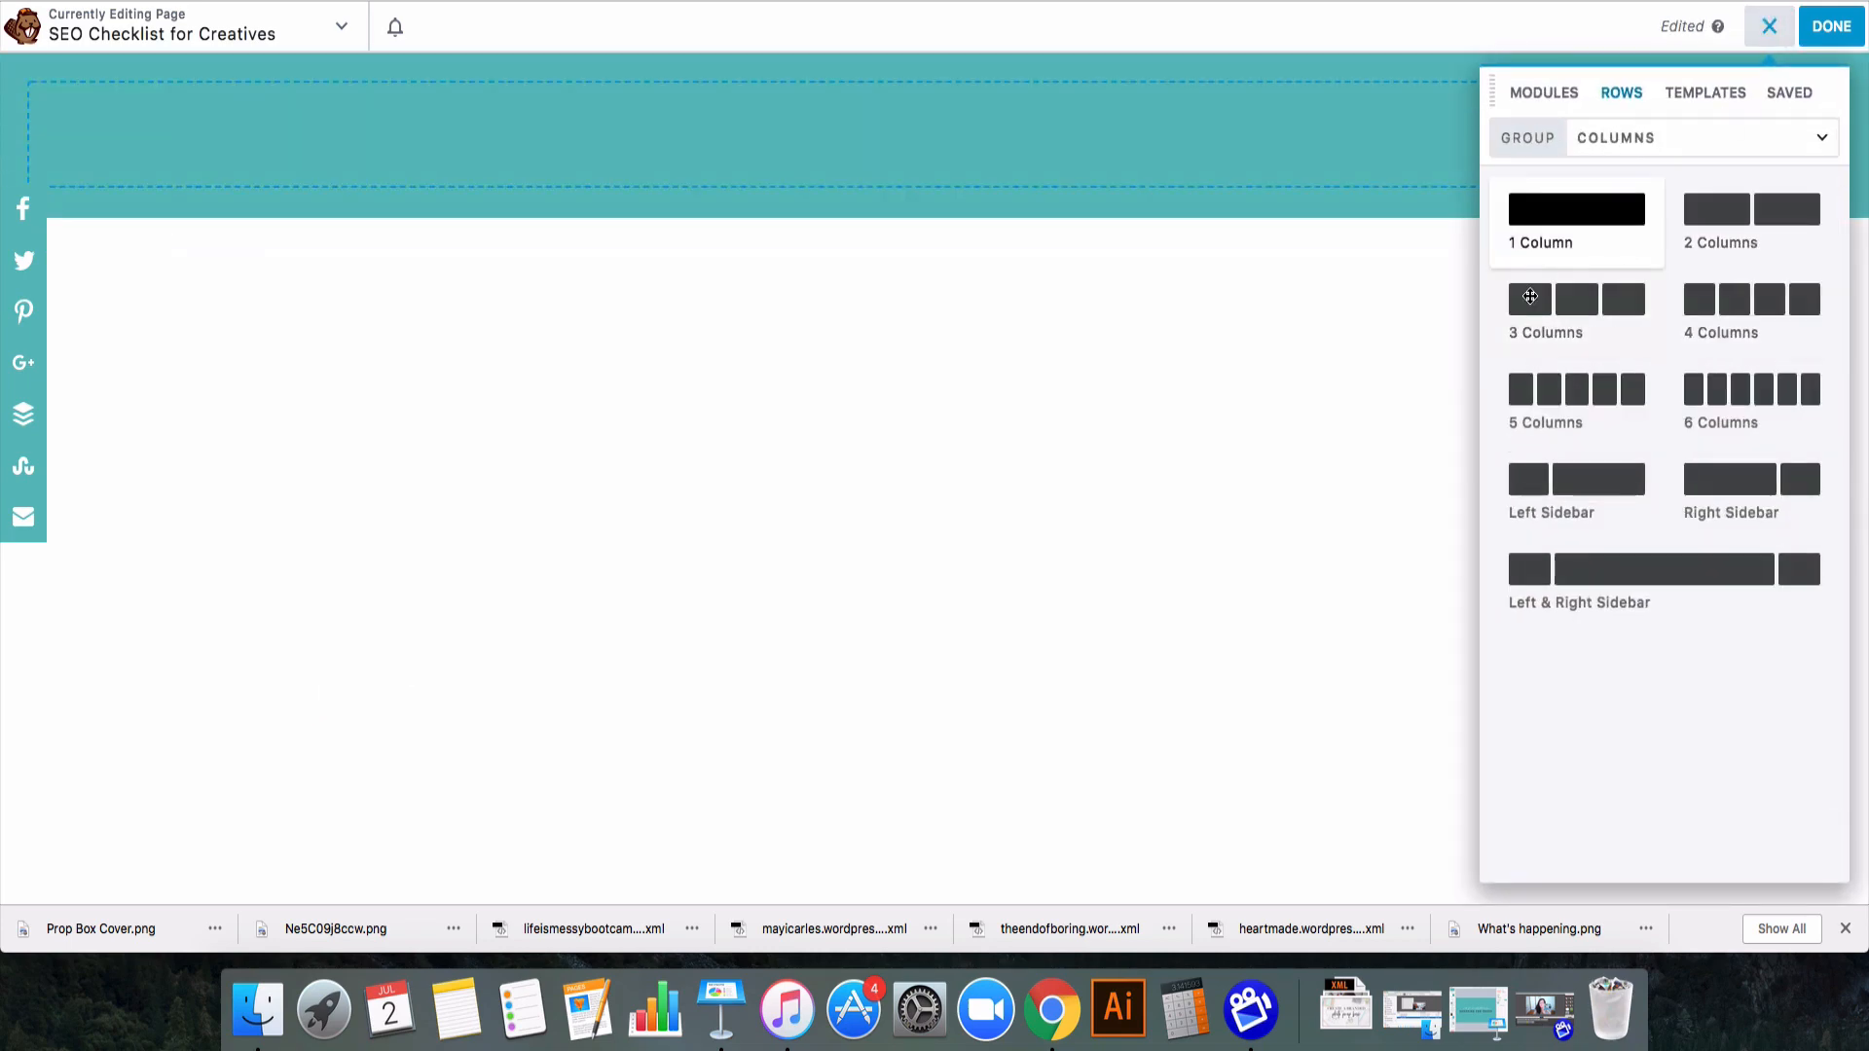
left_click_drag(1723, 226, 1071, 194)
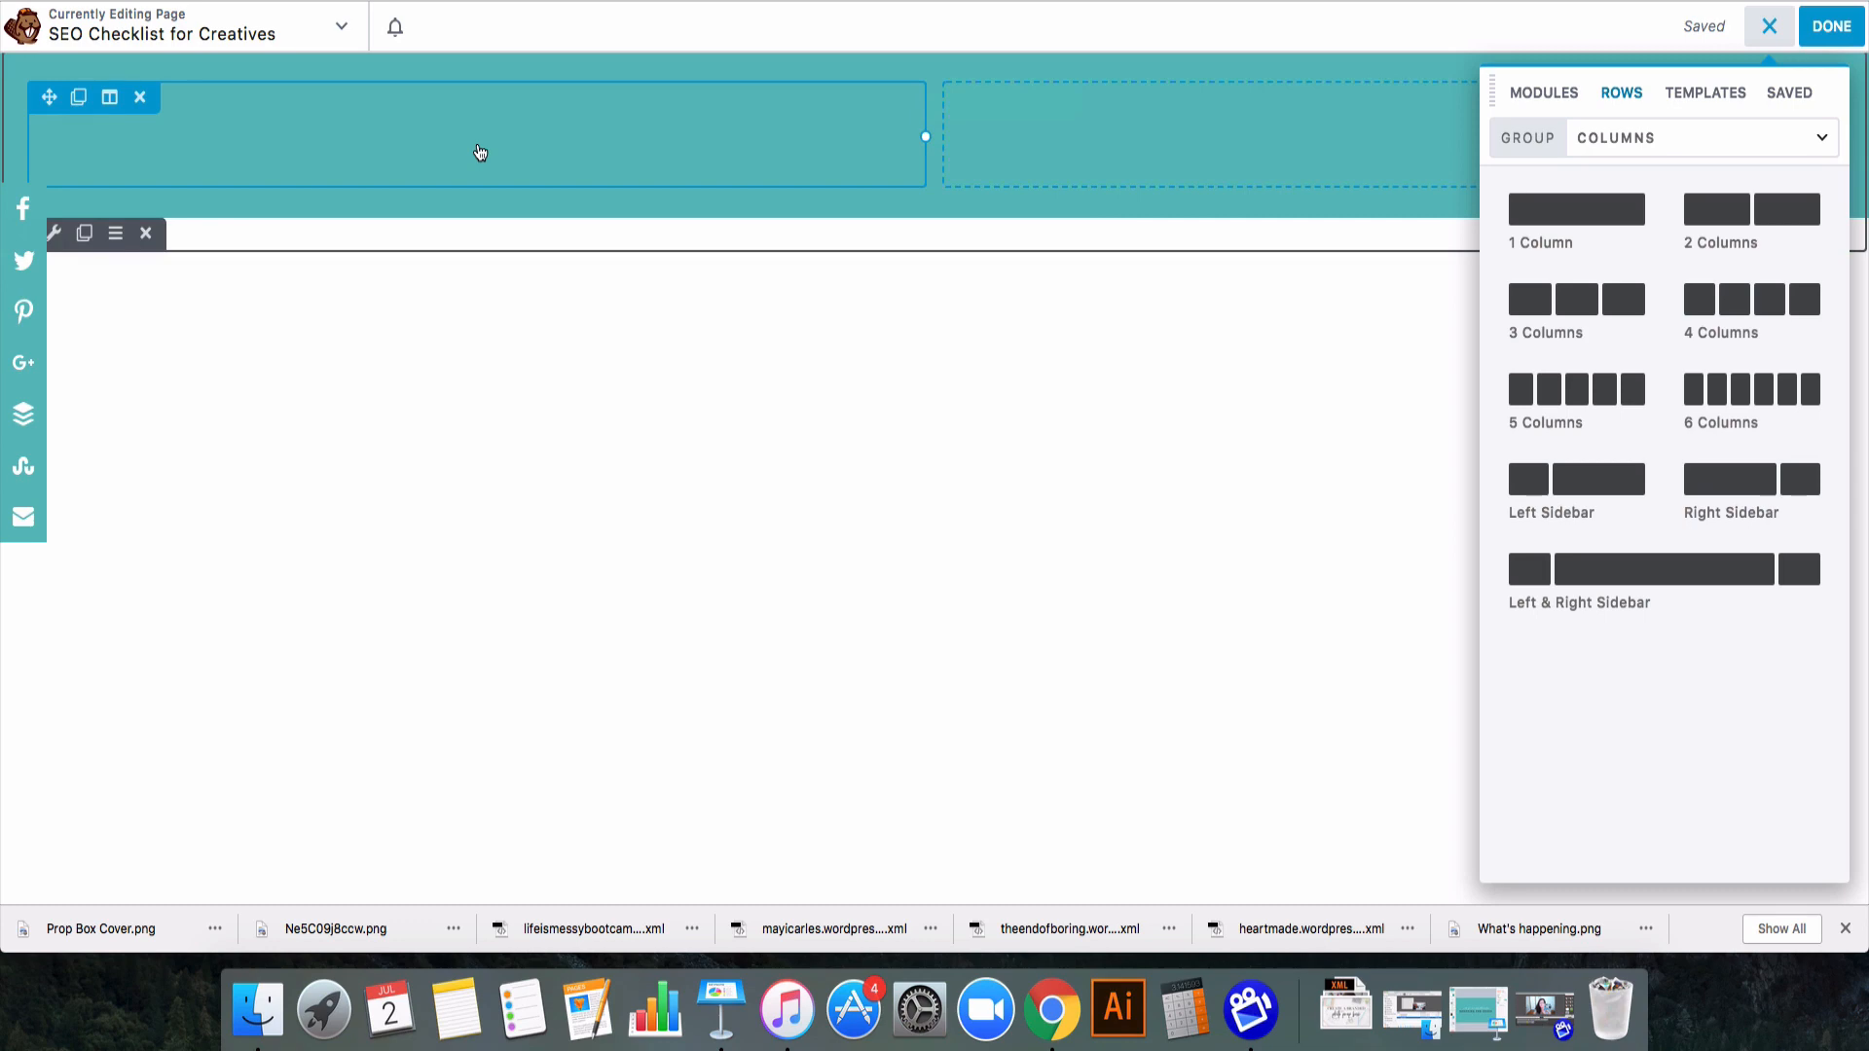
left_click_drag(925, 137, 1280, 136)
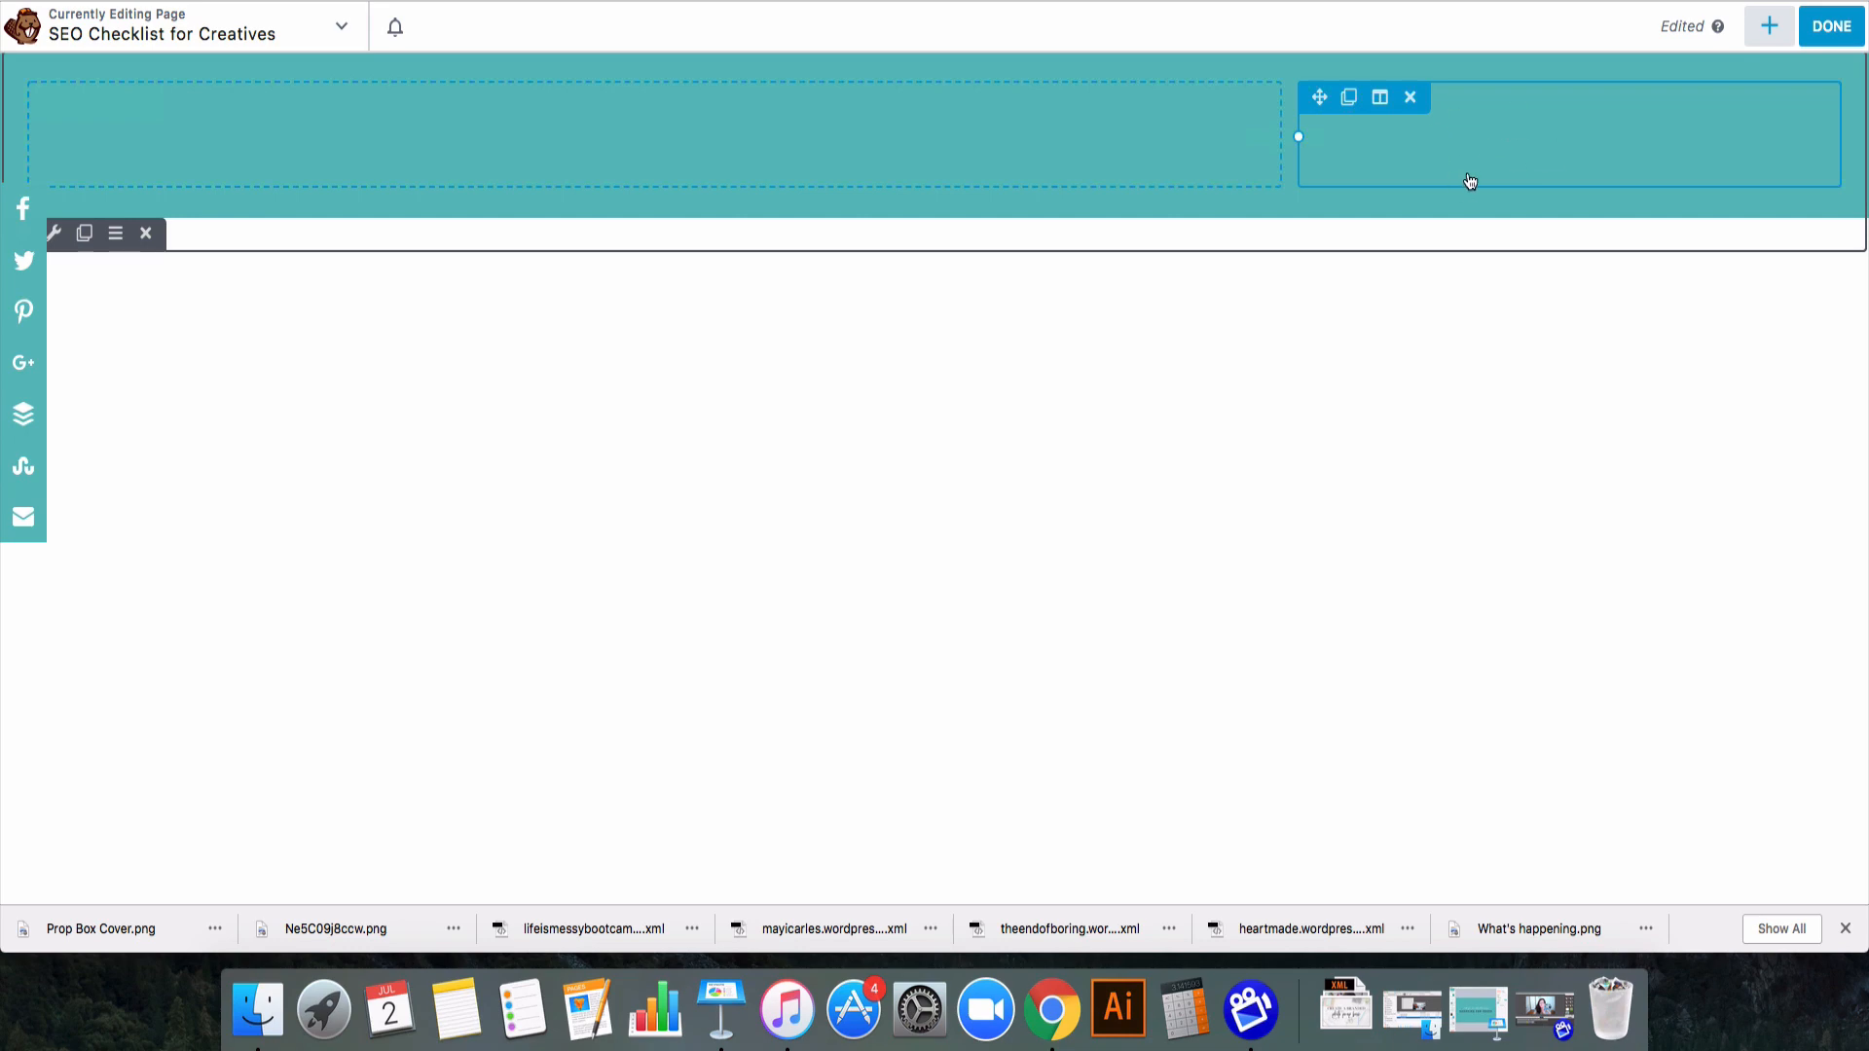
- Add a Text Editor module to the wide column reading "Download the free SEO Checklist so you can keep track of what things you need to do to optimize your website!"
left_click(1769, 26)
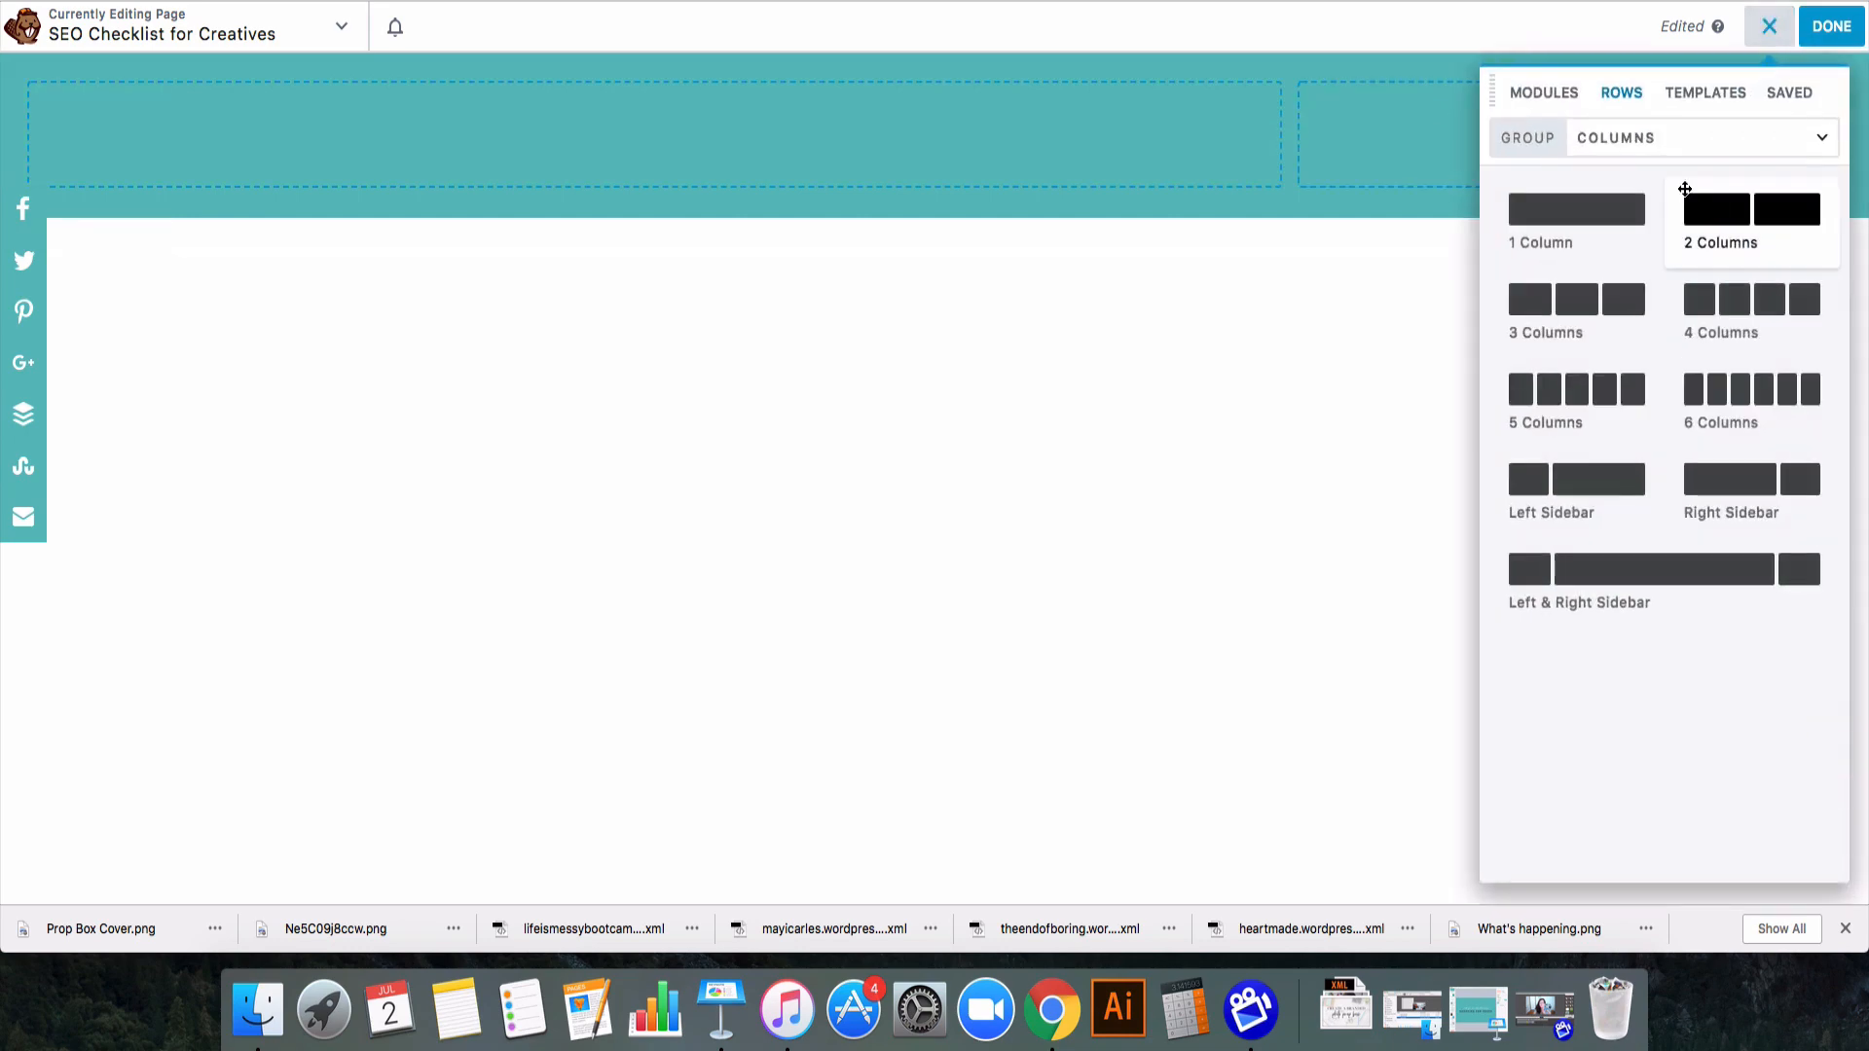
left_click(1545, 95)
left_click_drag(1556, 343, 716, 203)
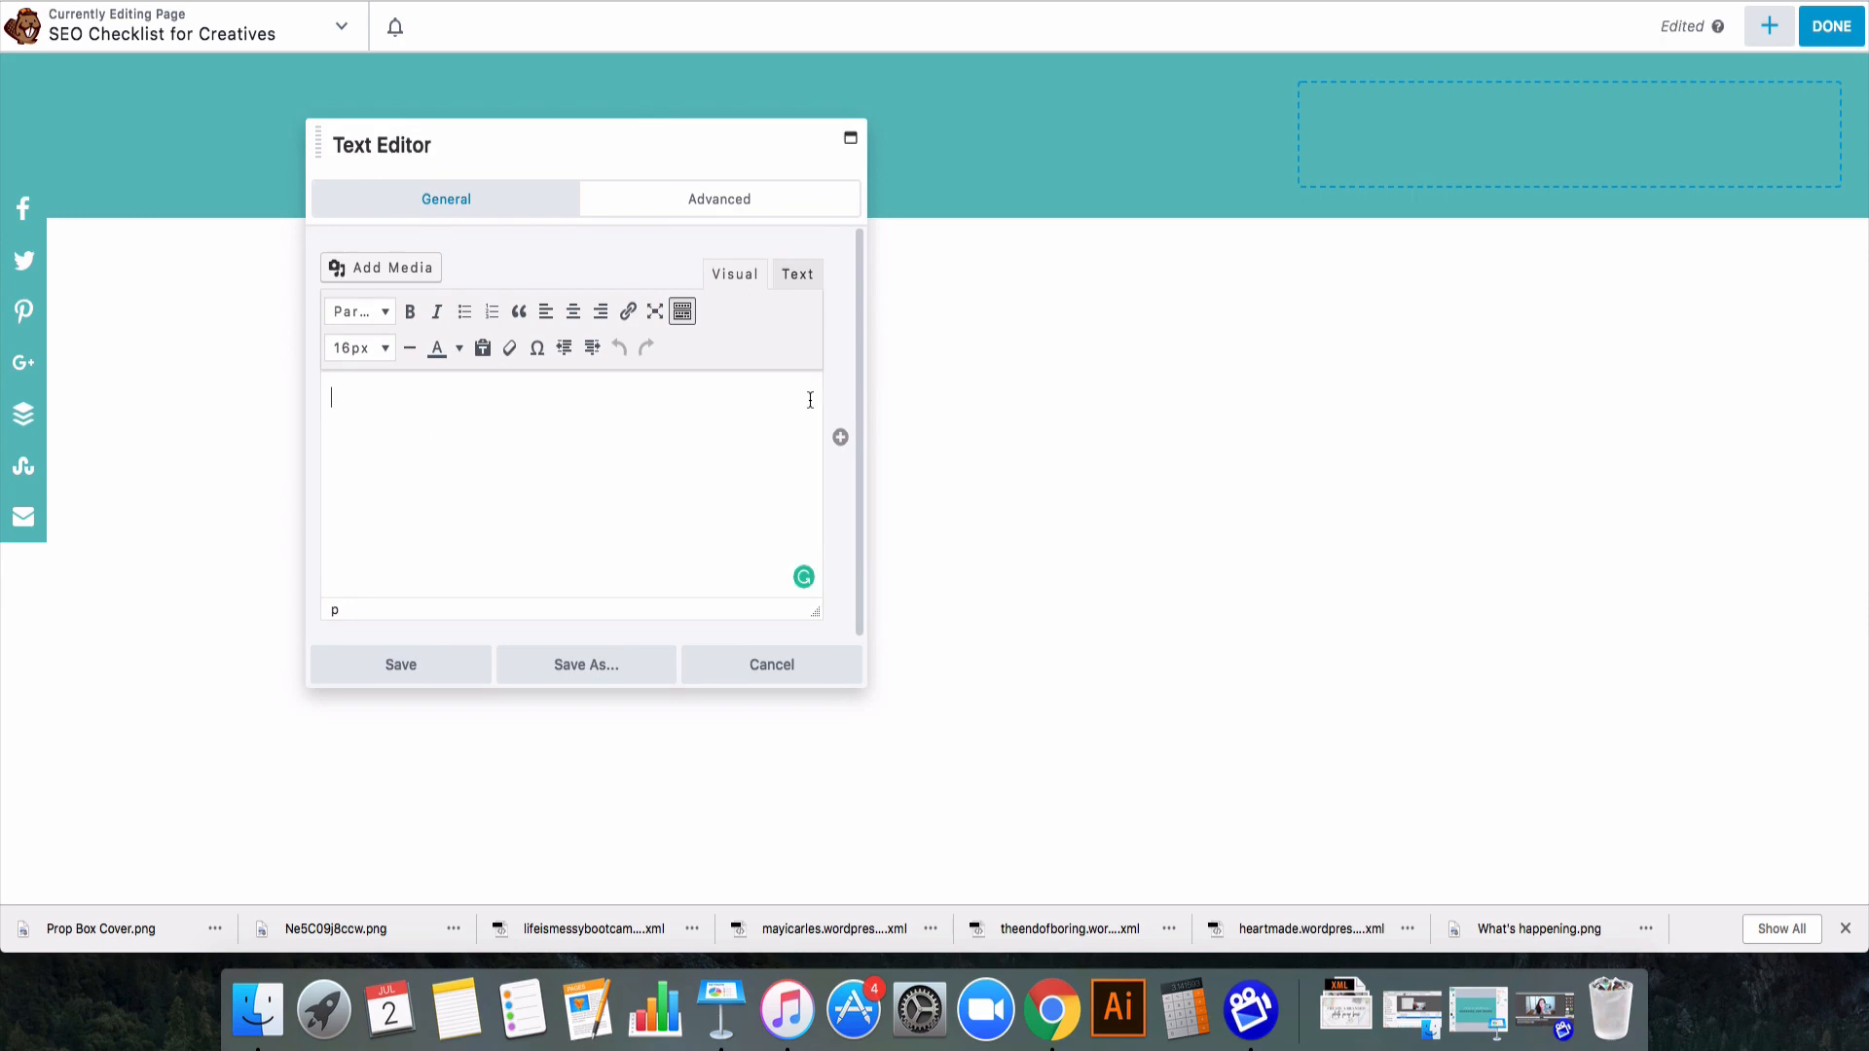
type("Download the")
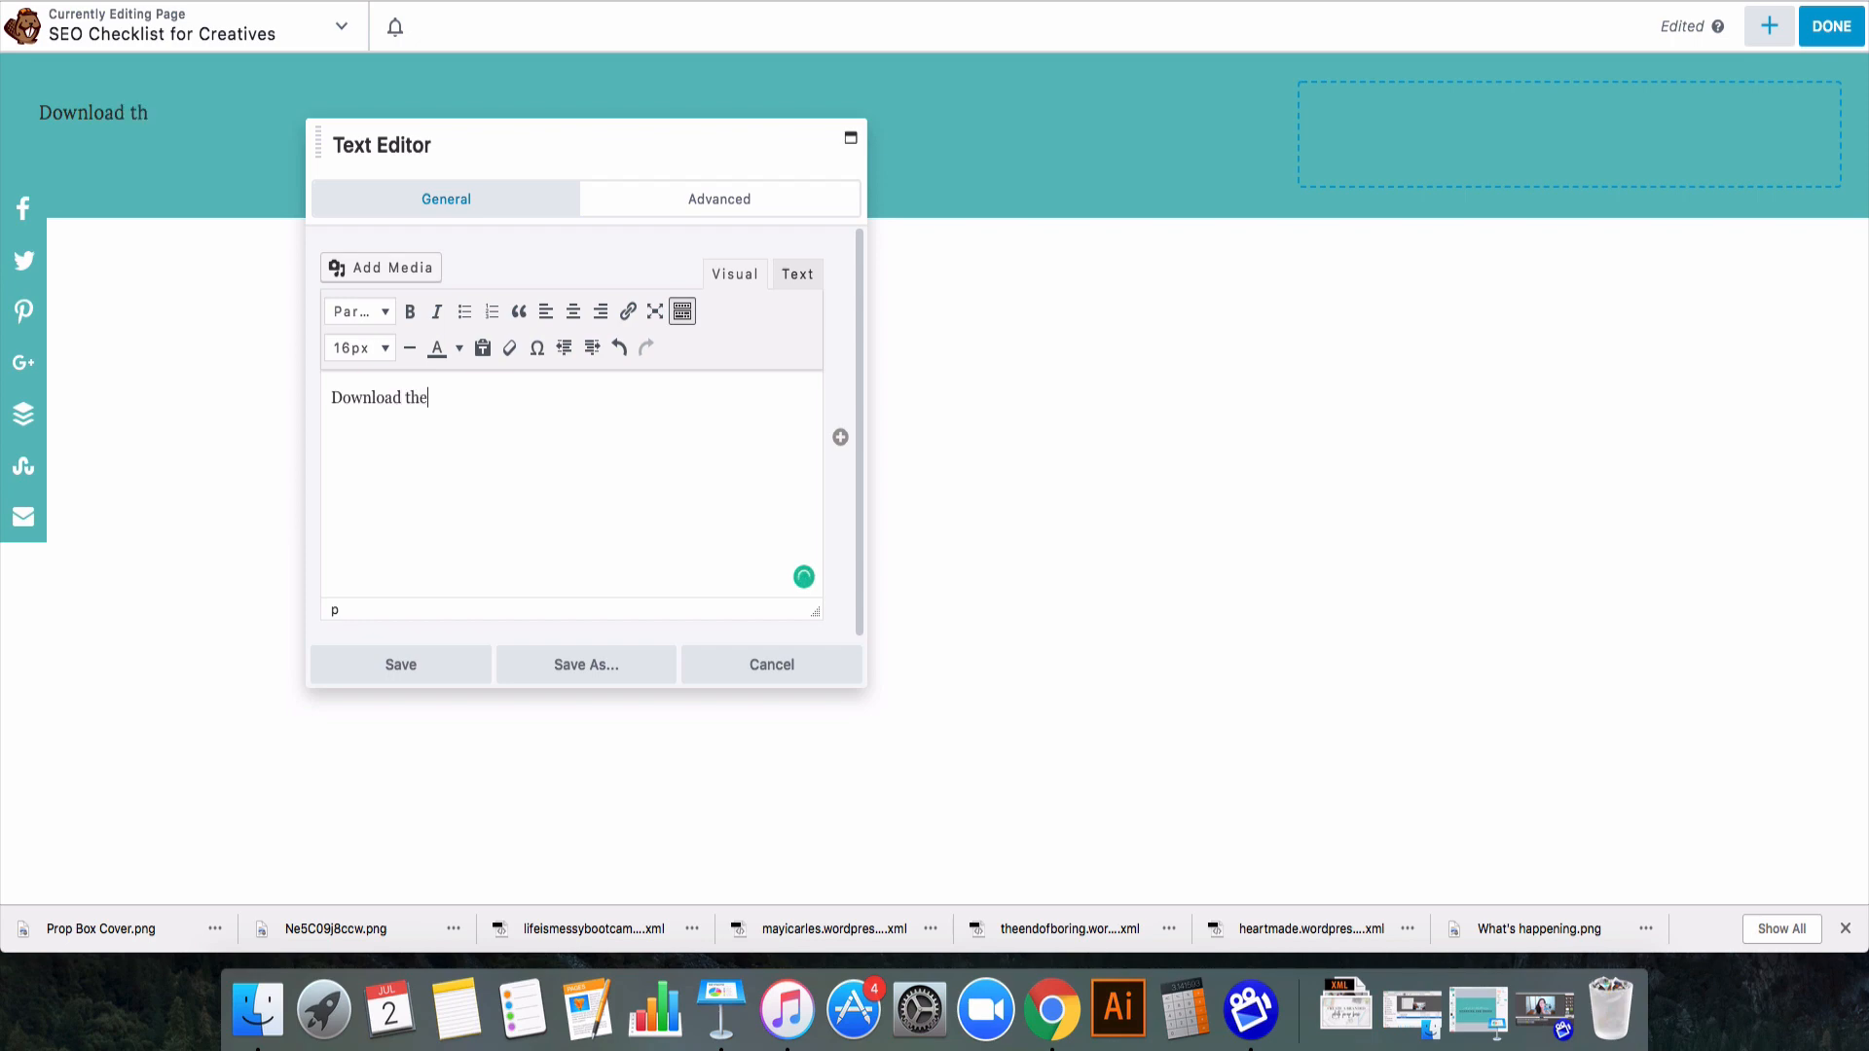
type(" free SEO Chec")
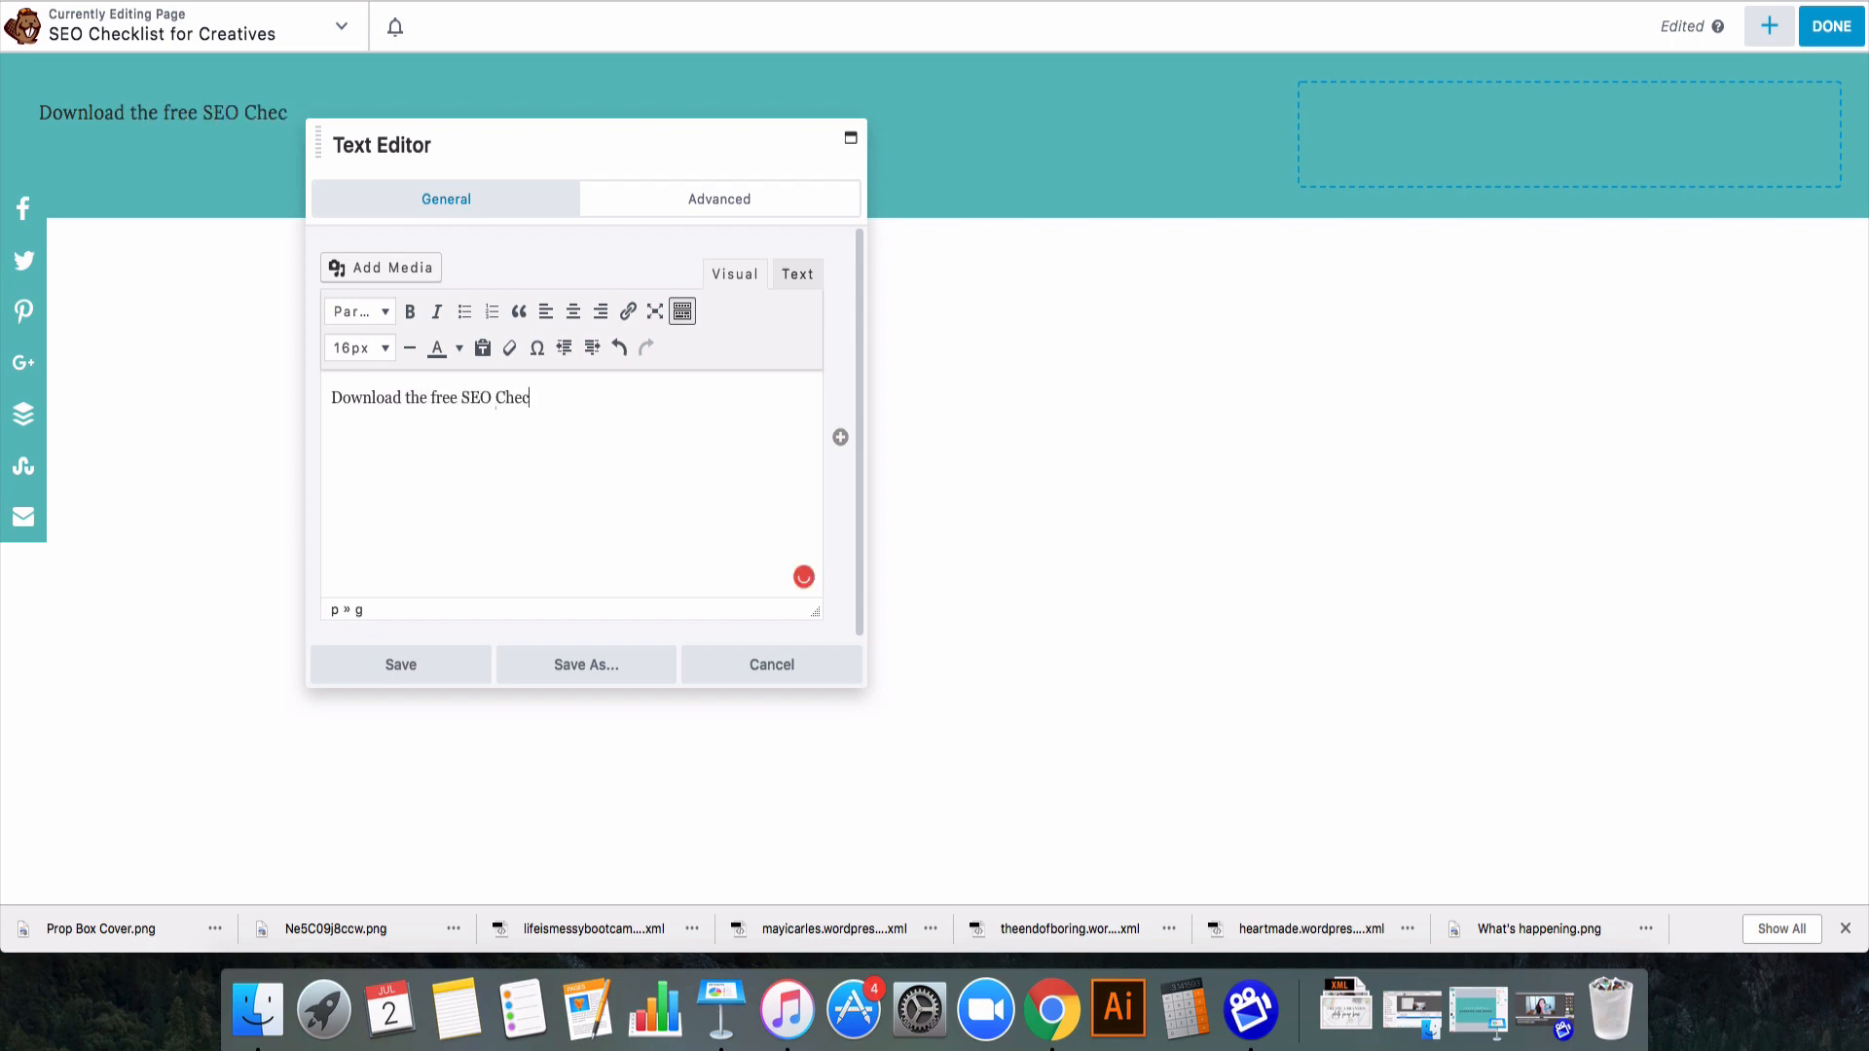
type("klist so you can keep")
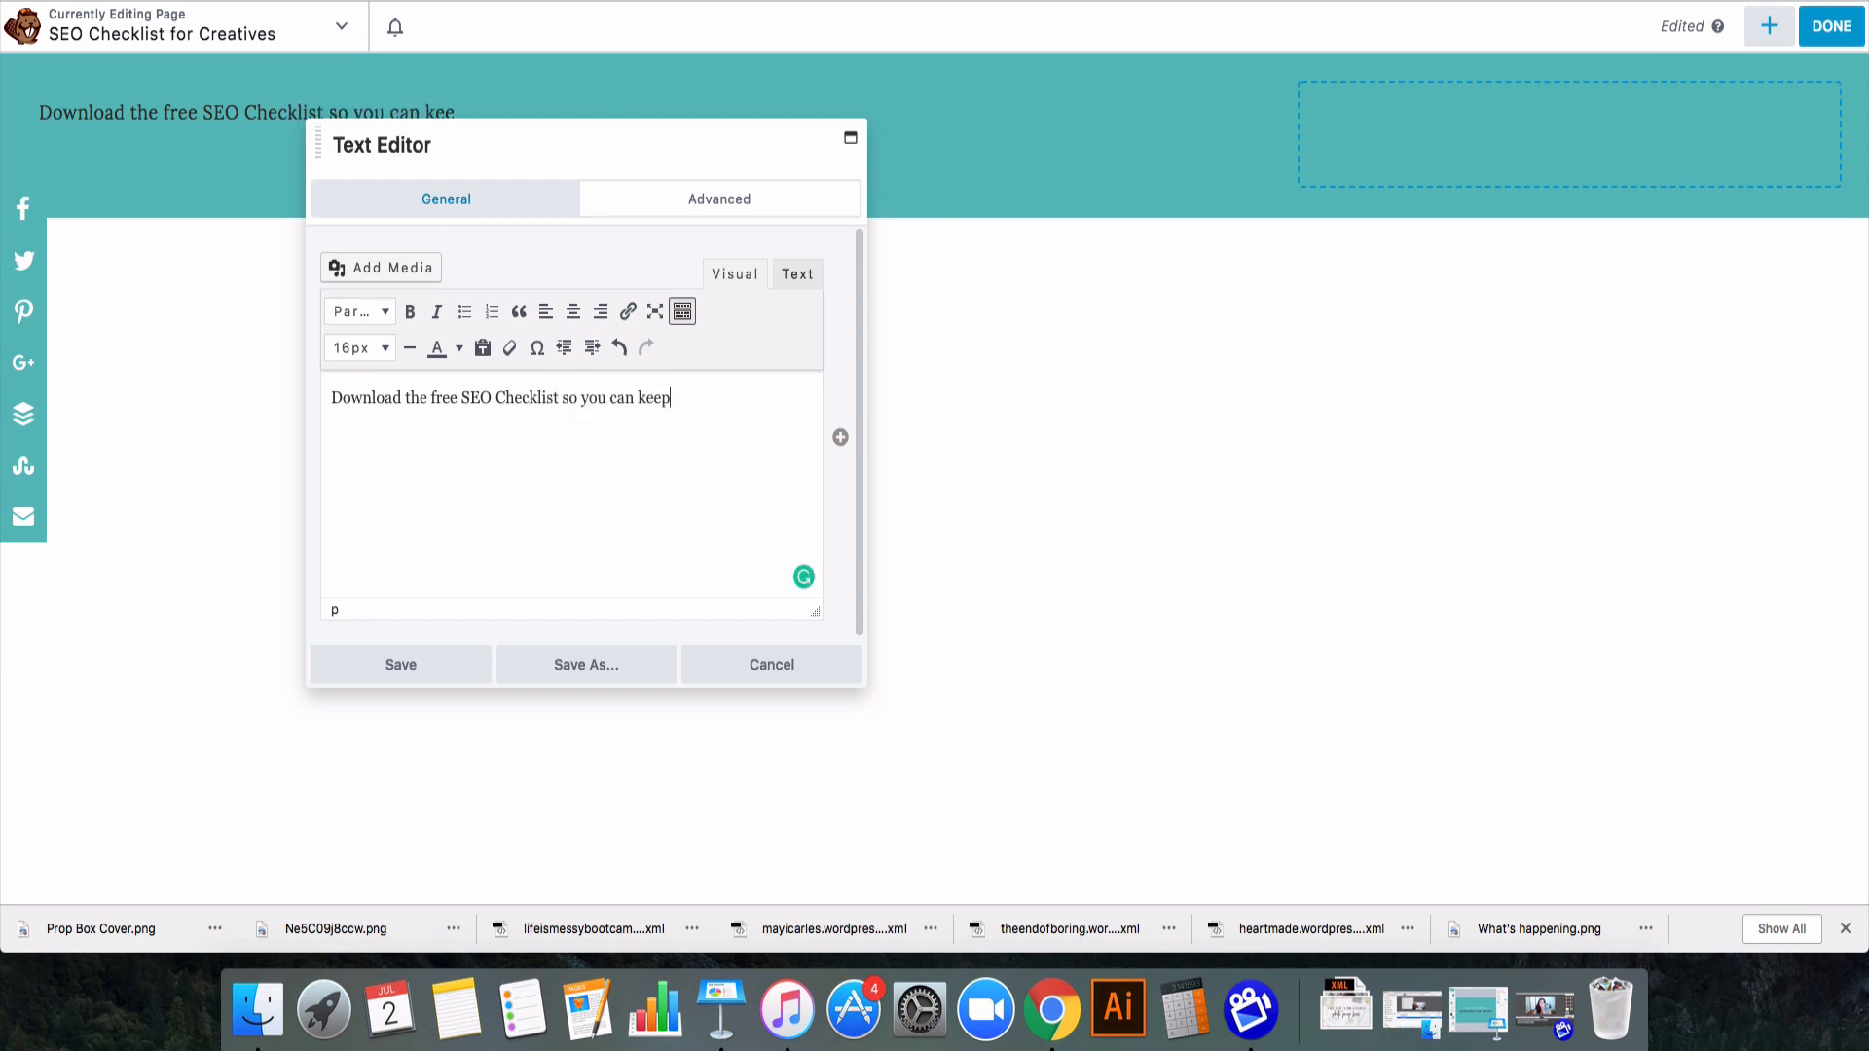
type(" track of what things ")
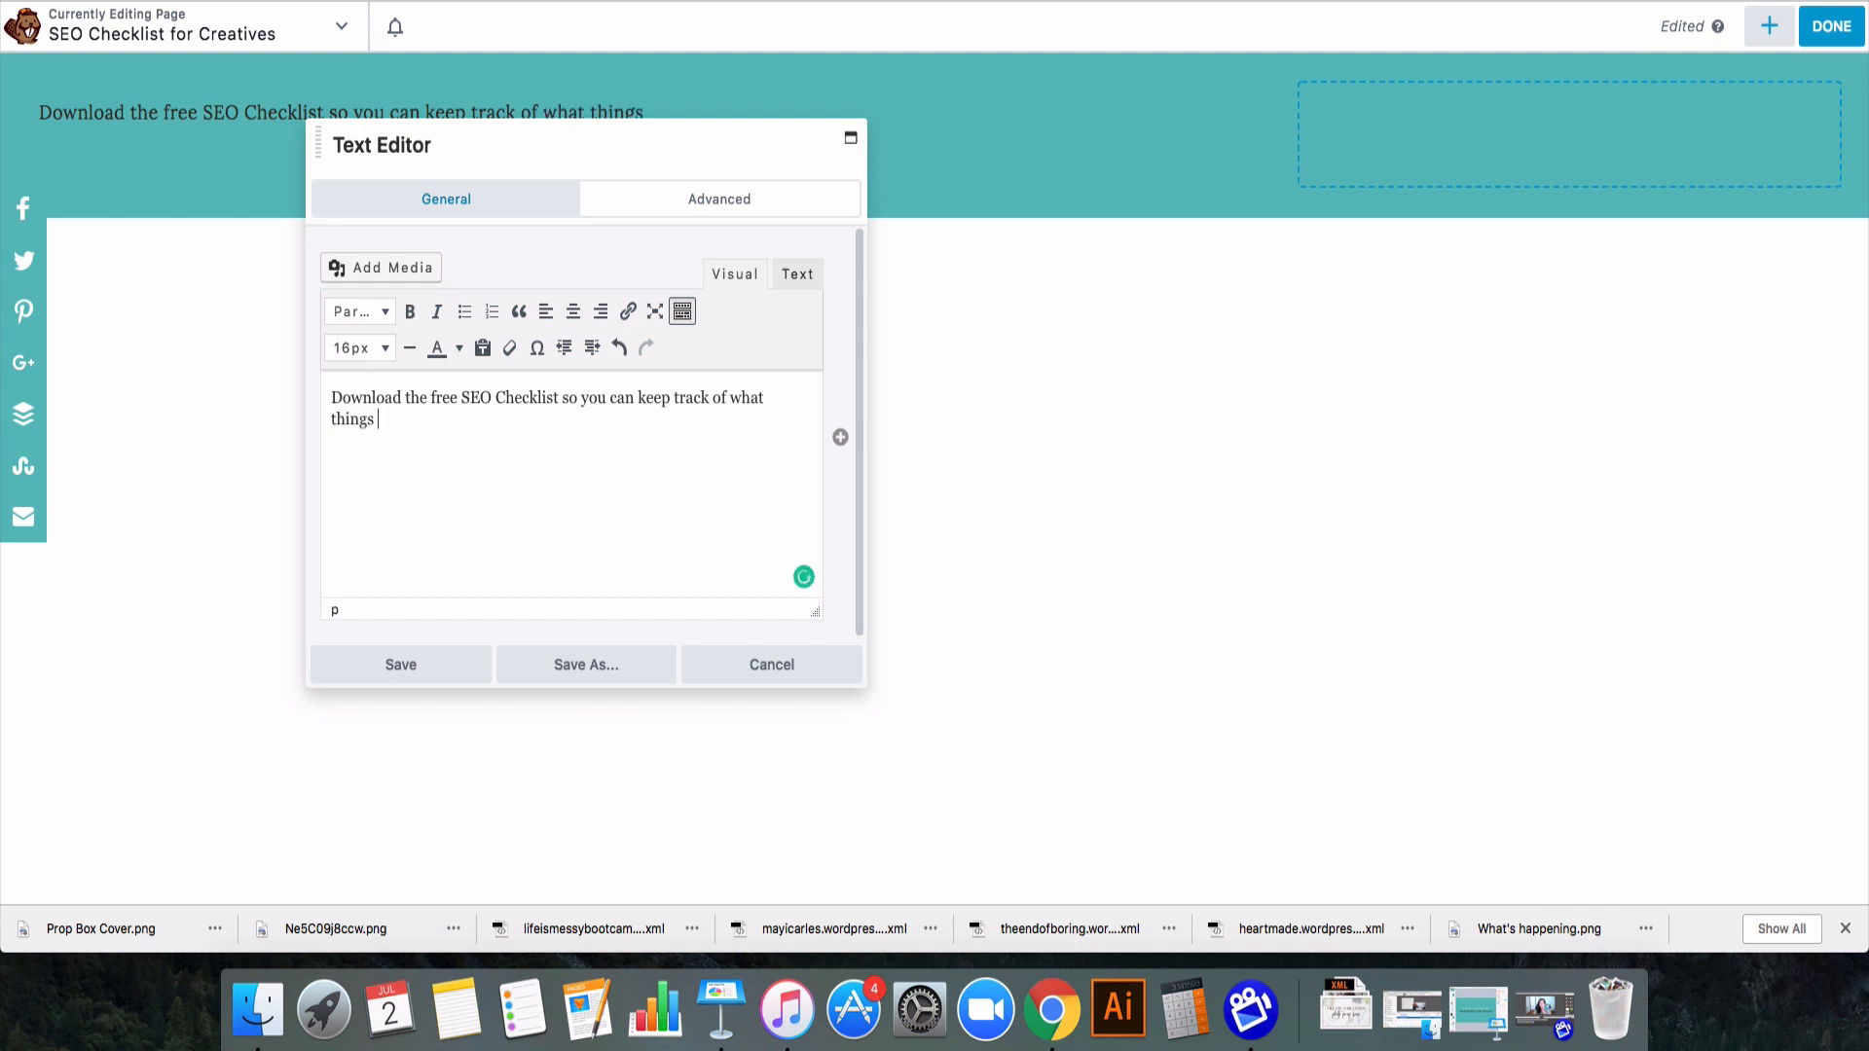
type("you need to")
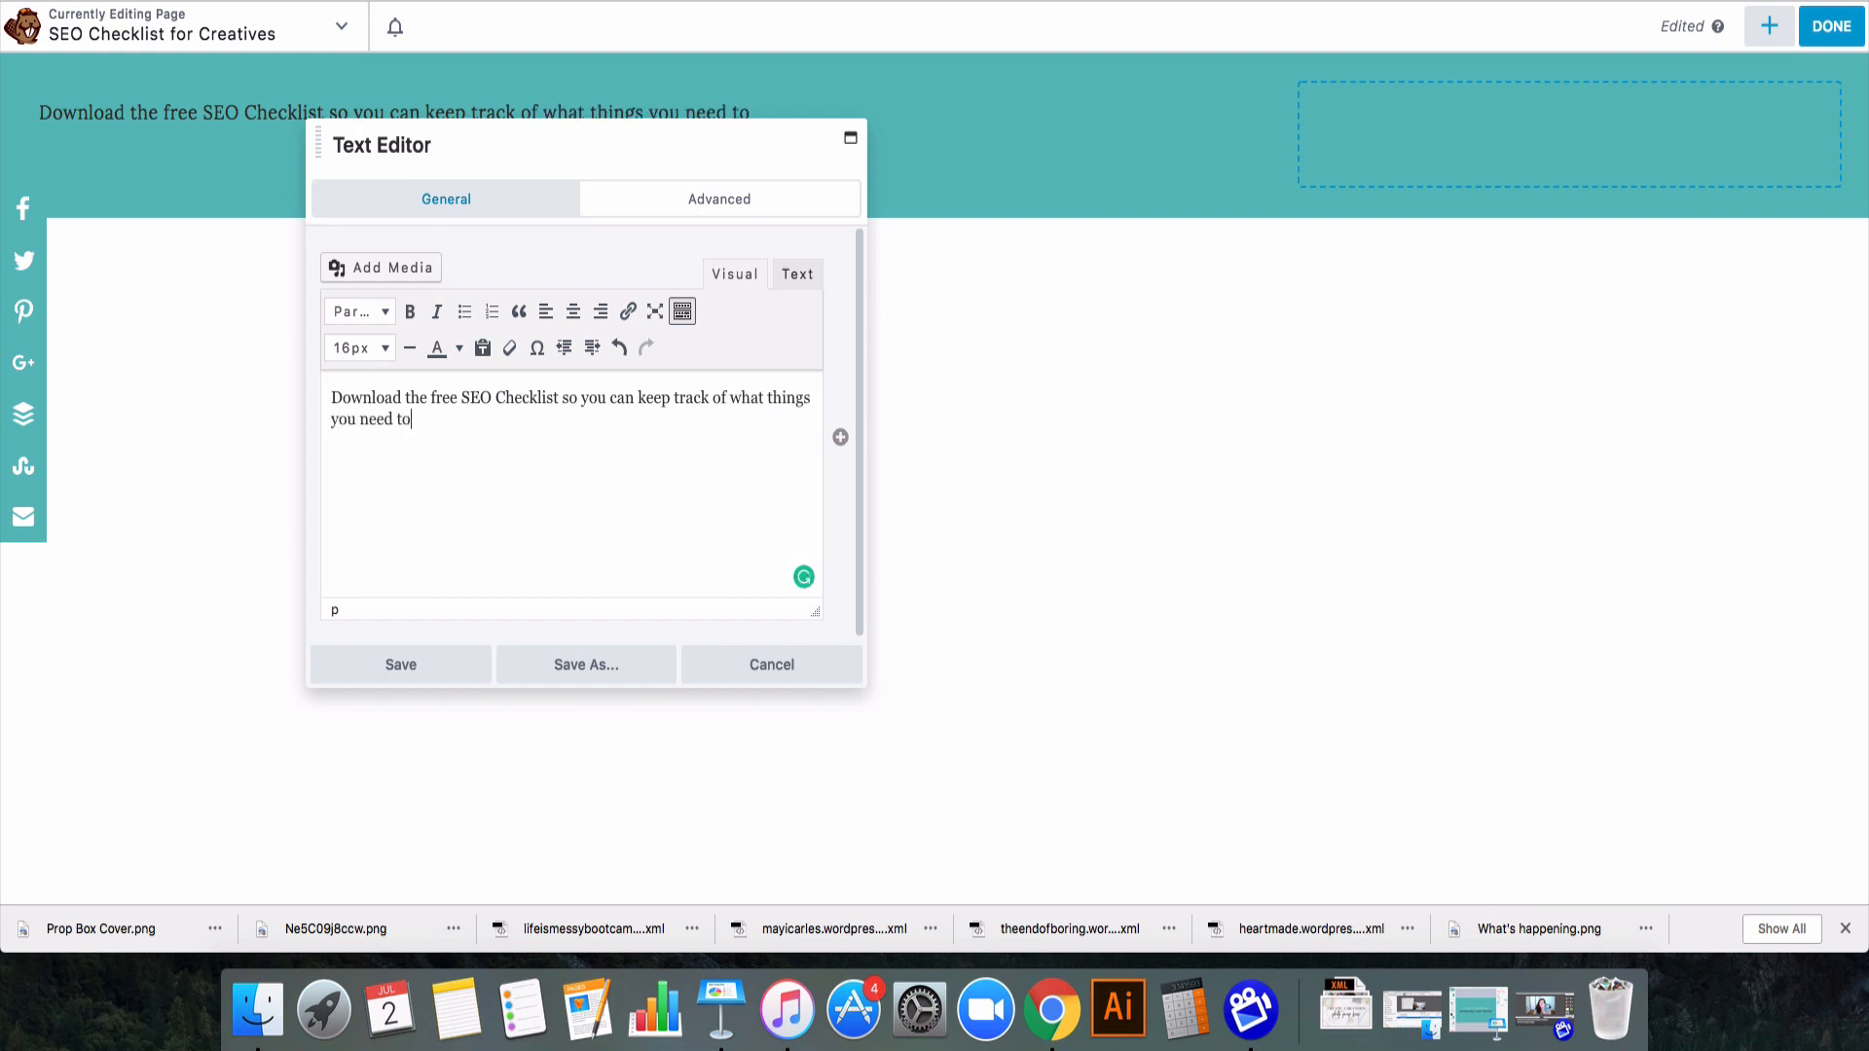
type(" do to optimize yo")
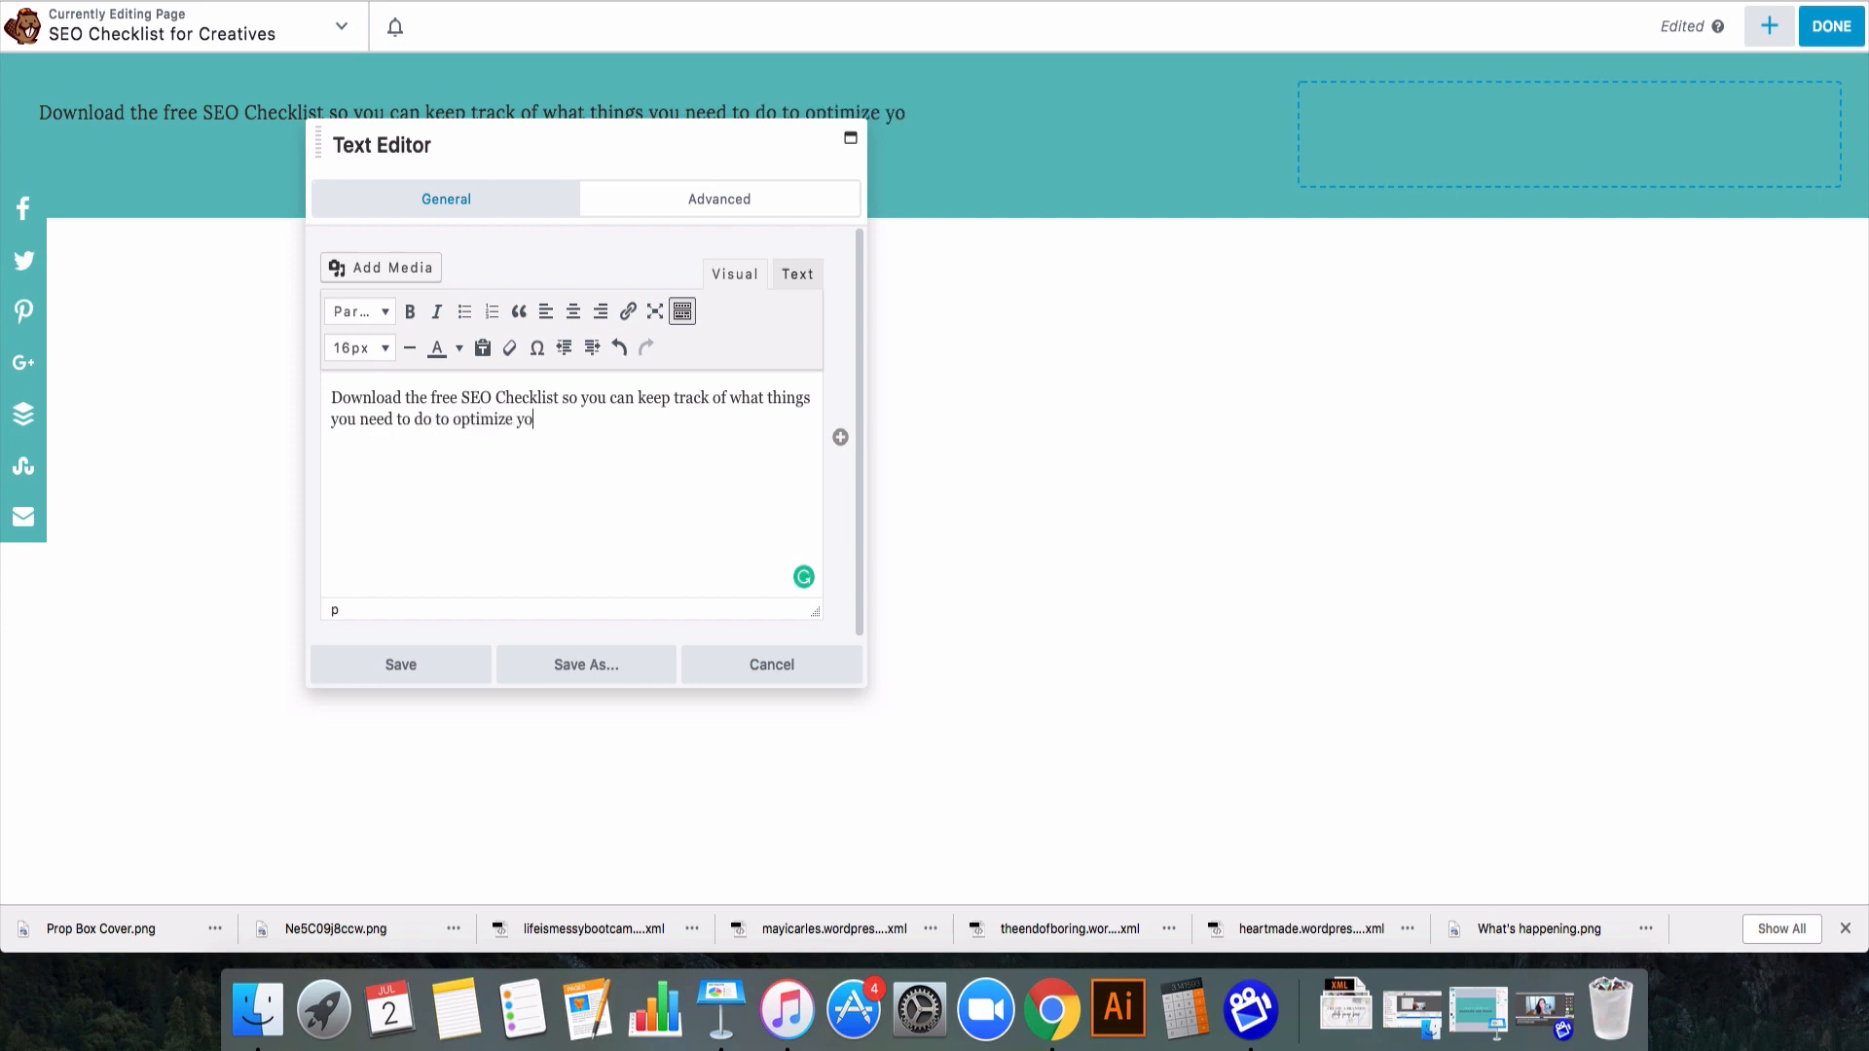
type("ur website!")
- Set the text module's right margin to 50 px and left margin to 100 px, and save the module
left_click(719, 198)
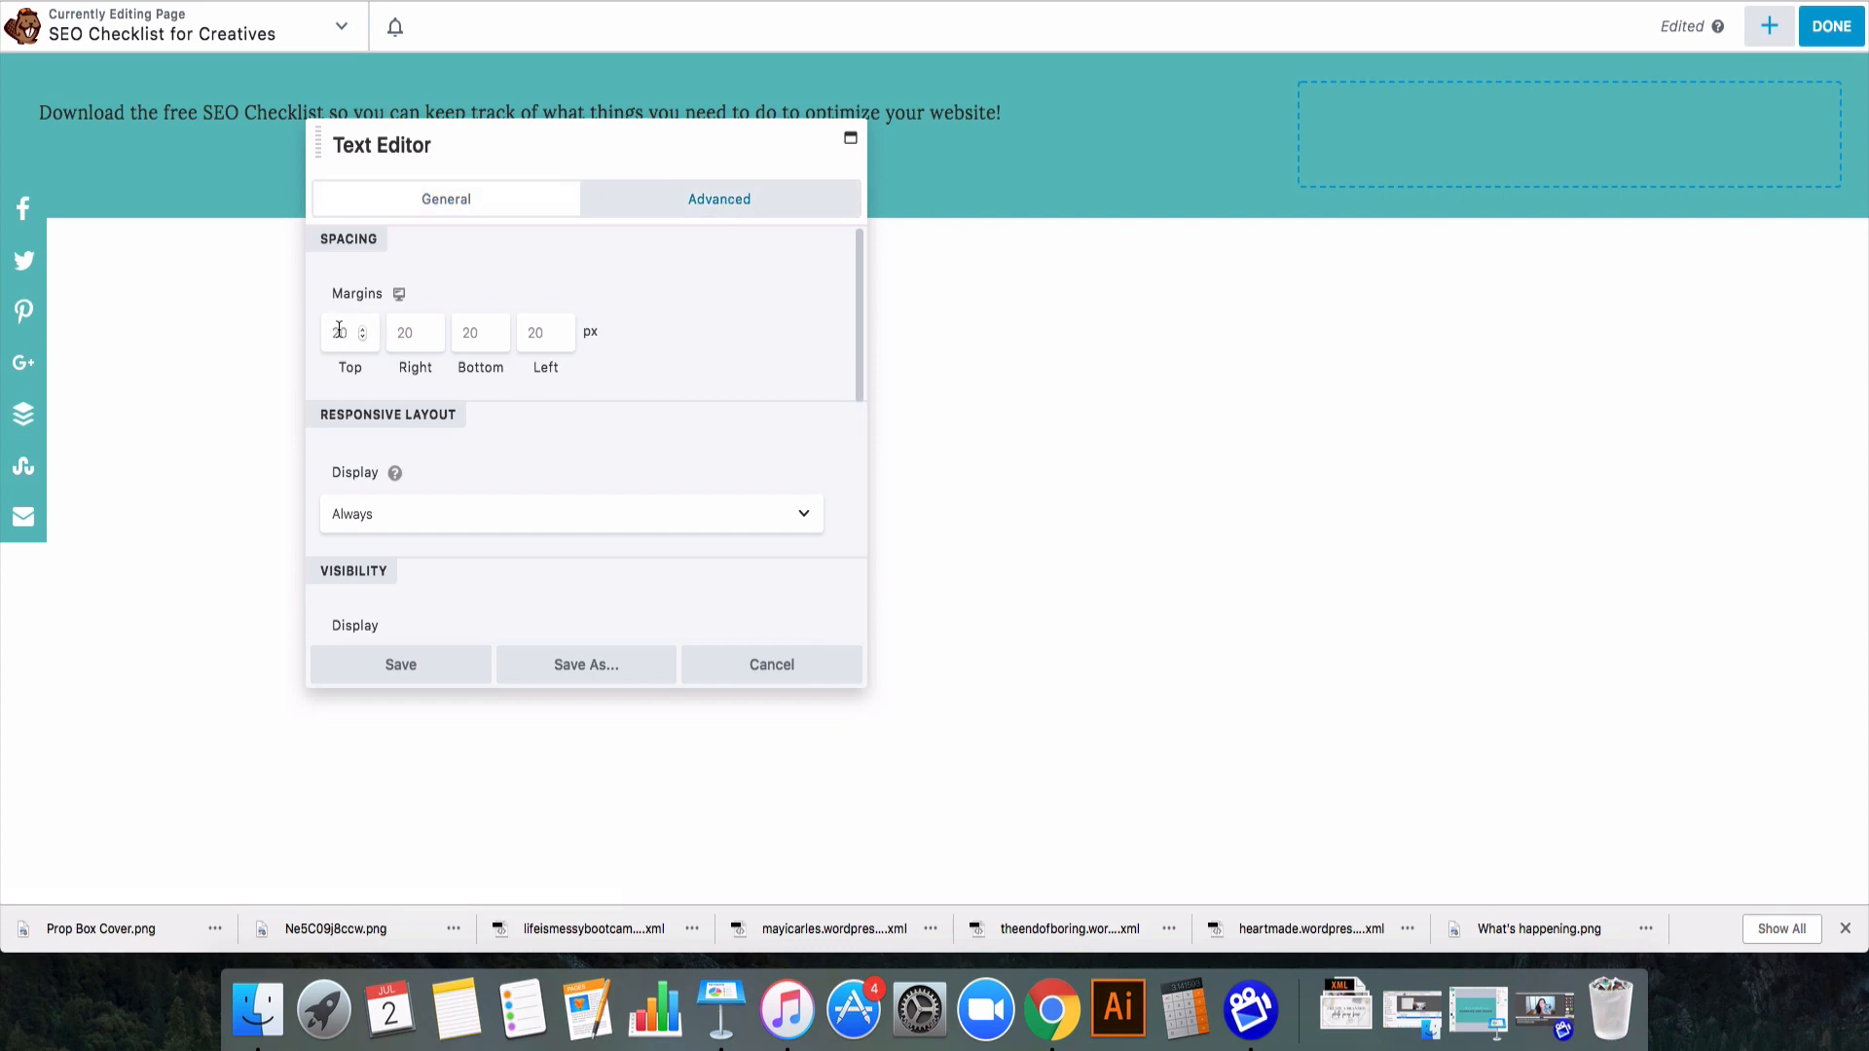
left_click(389, 331)
type("50")
key("Tab")
key("Tab")
type("100")
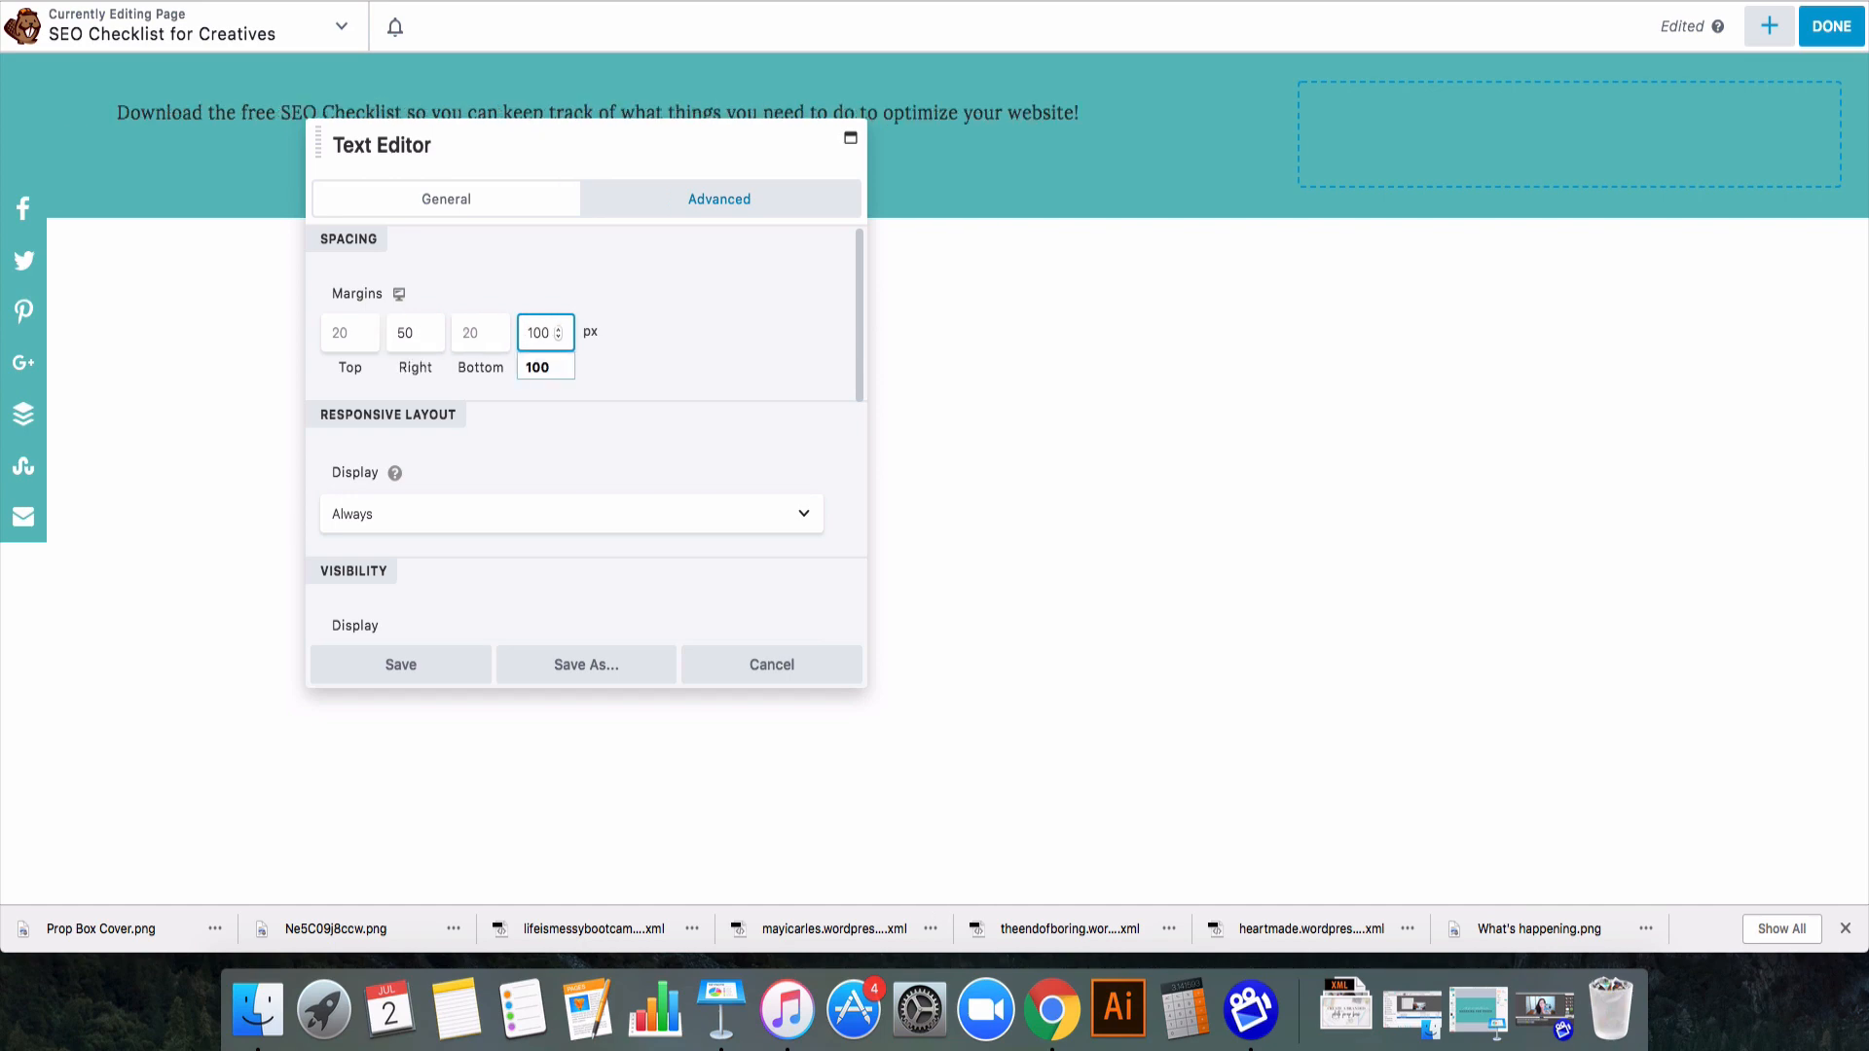
left_click(418, 663)
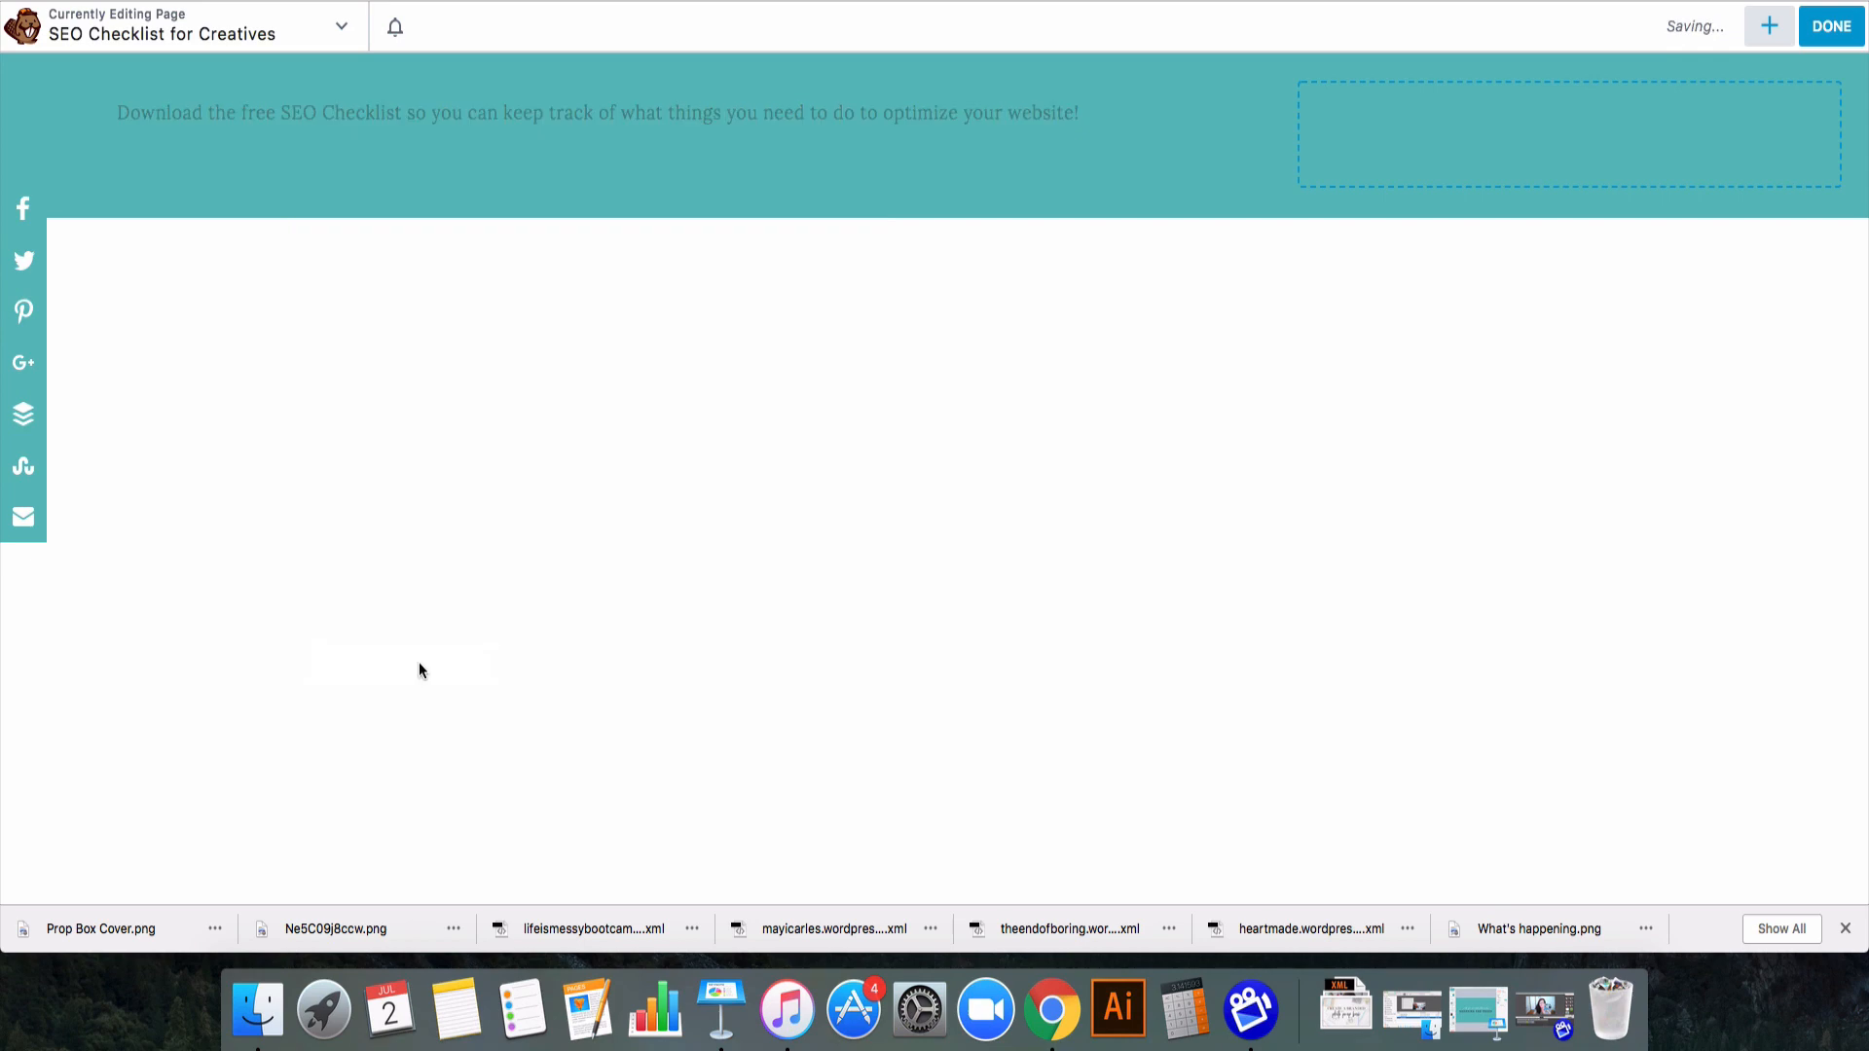
- Add a Heading module above the download paragraph with the text "Download the free SEO checklist!"
left_click(1768, 26)
left_click_drag(1722, 234, 742, 183)
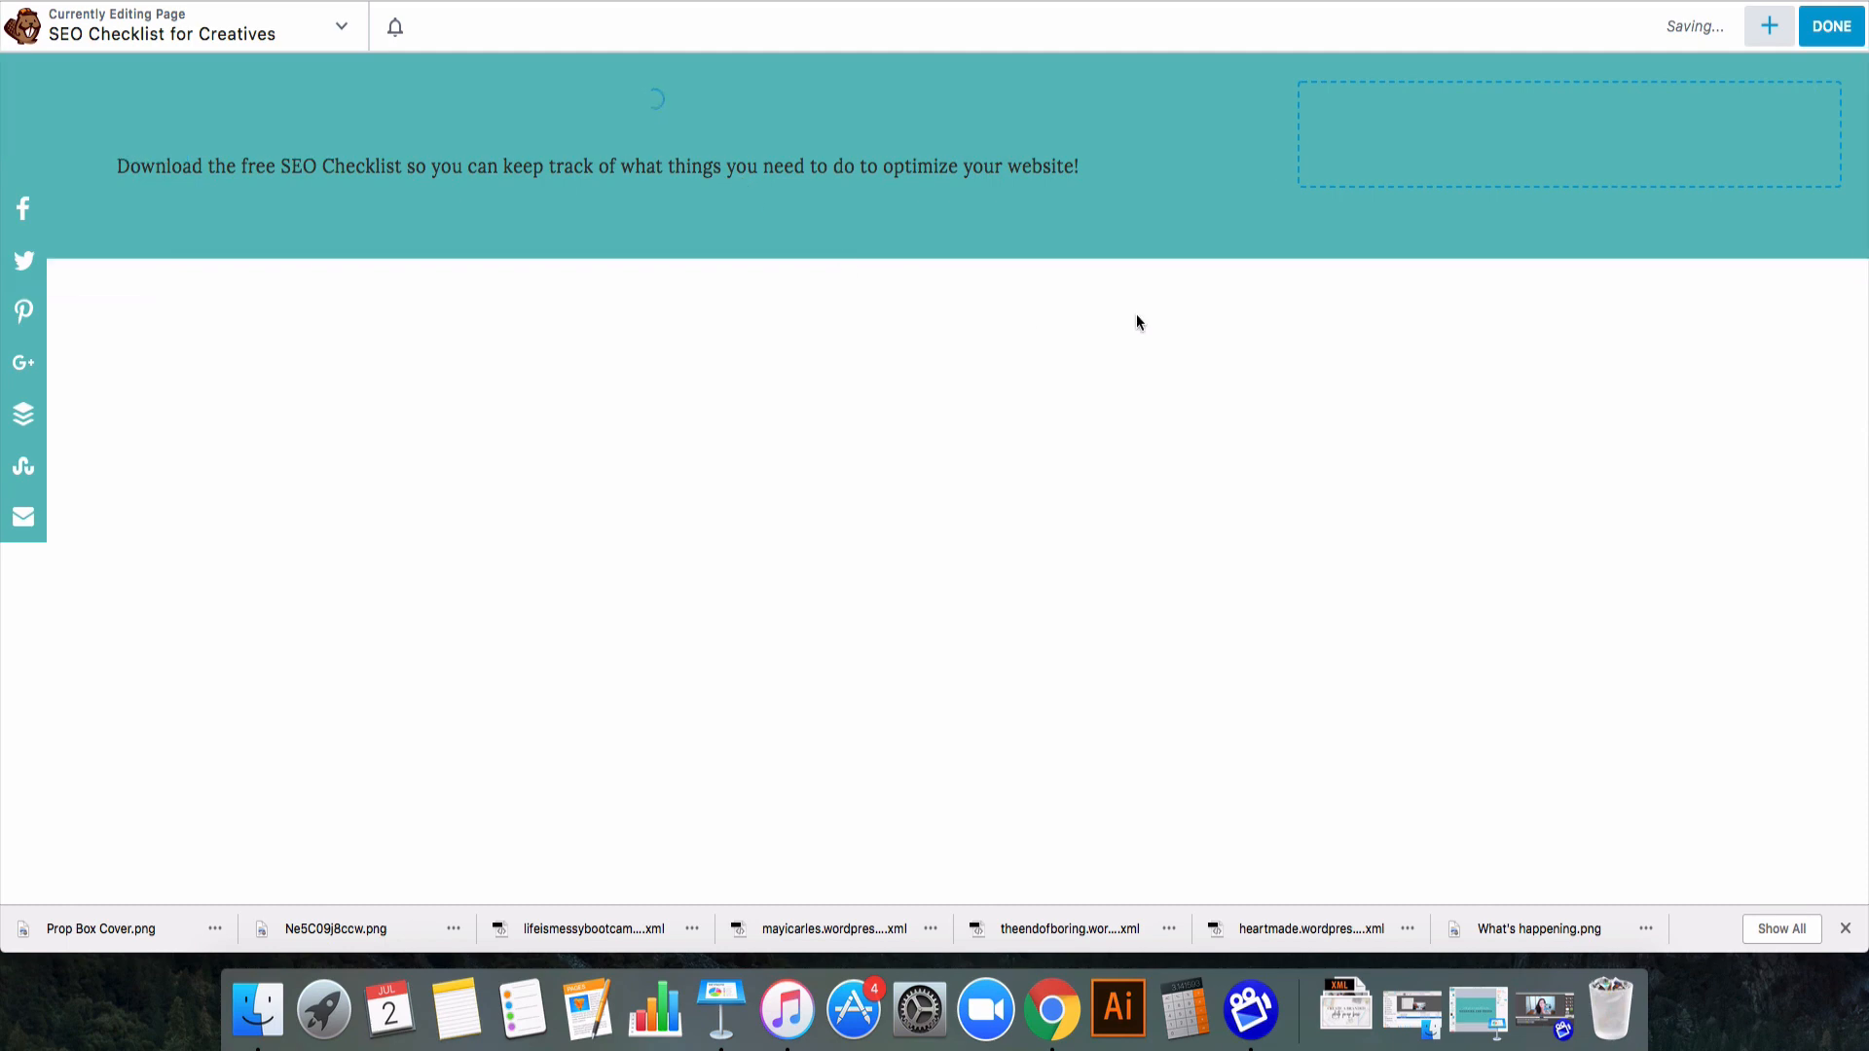
left_click_drag(498, 146, 943, 275)
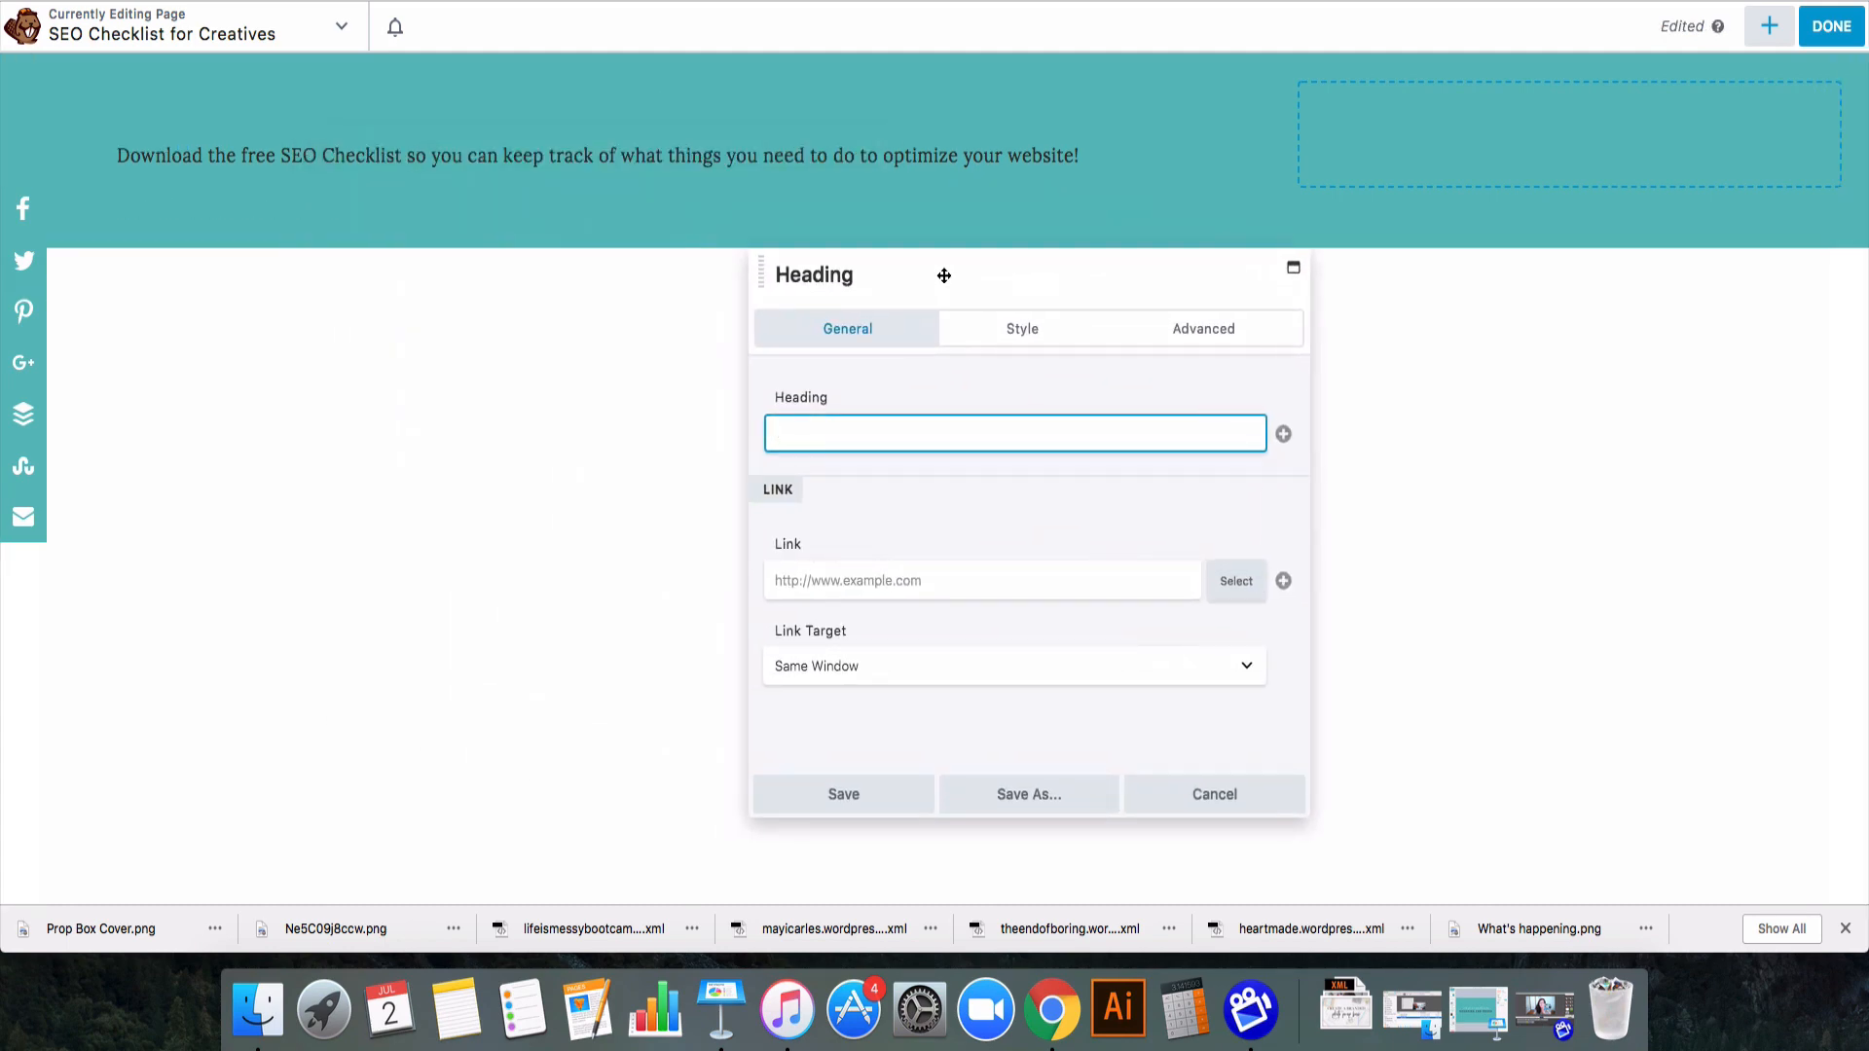
type("Down")
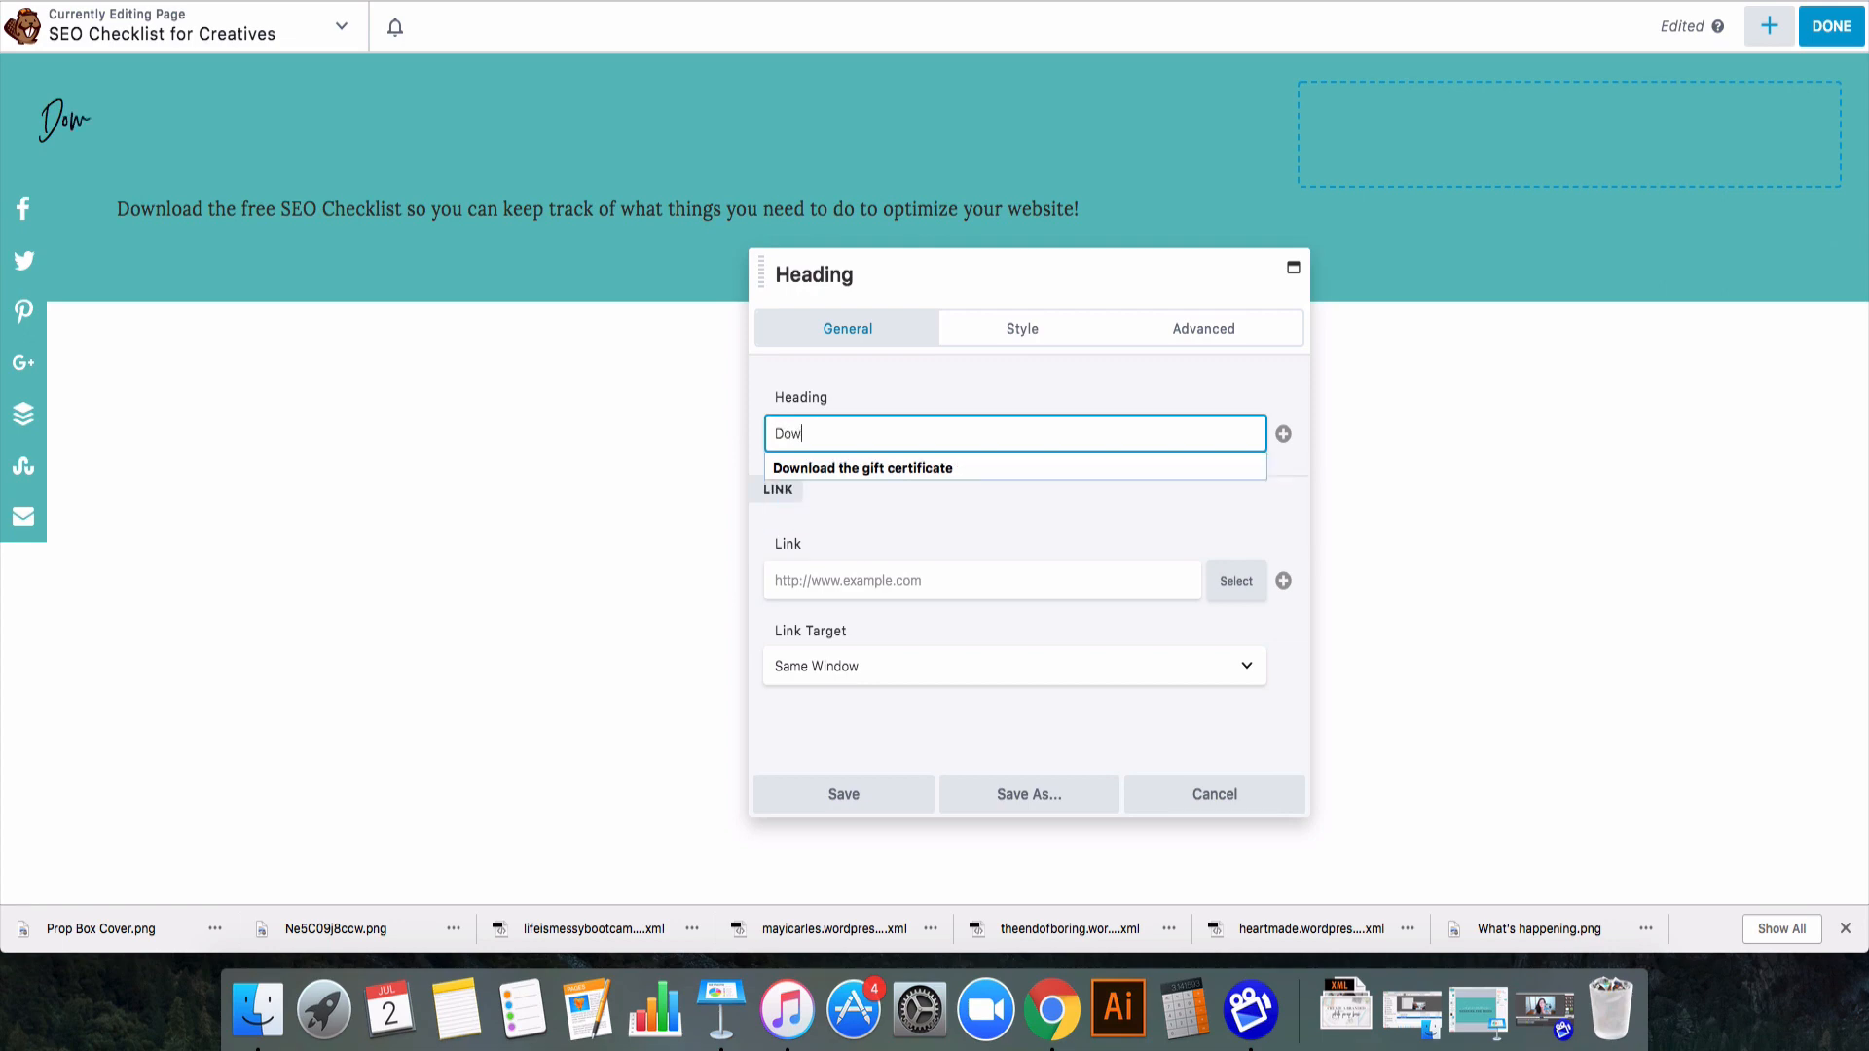
type("d the free S")
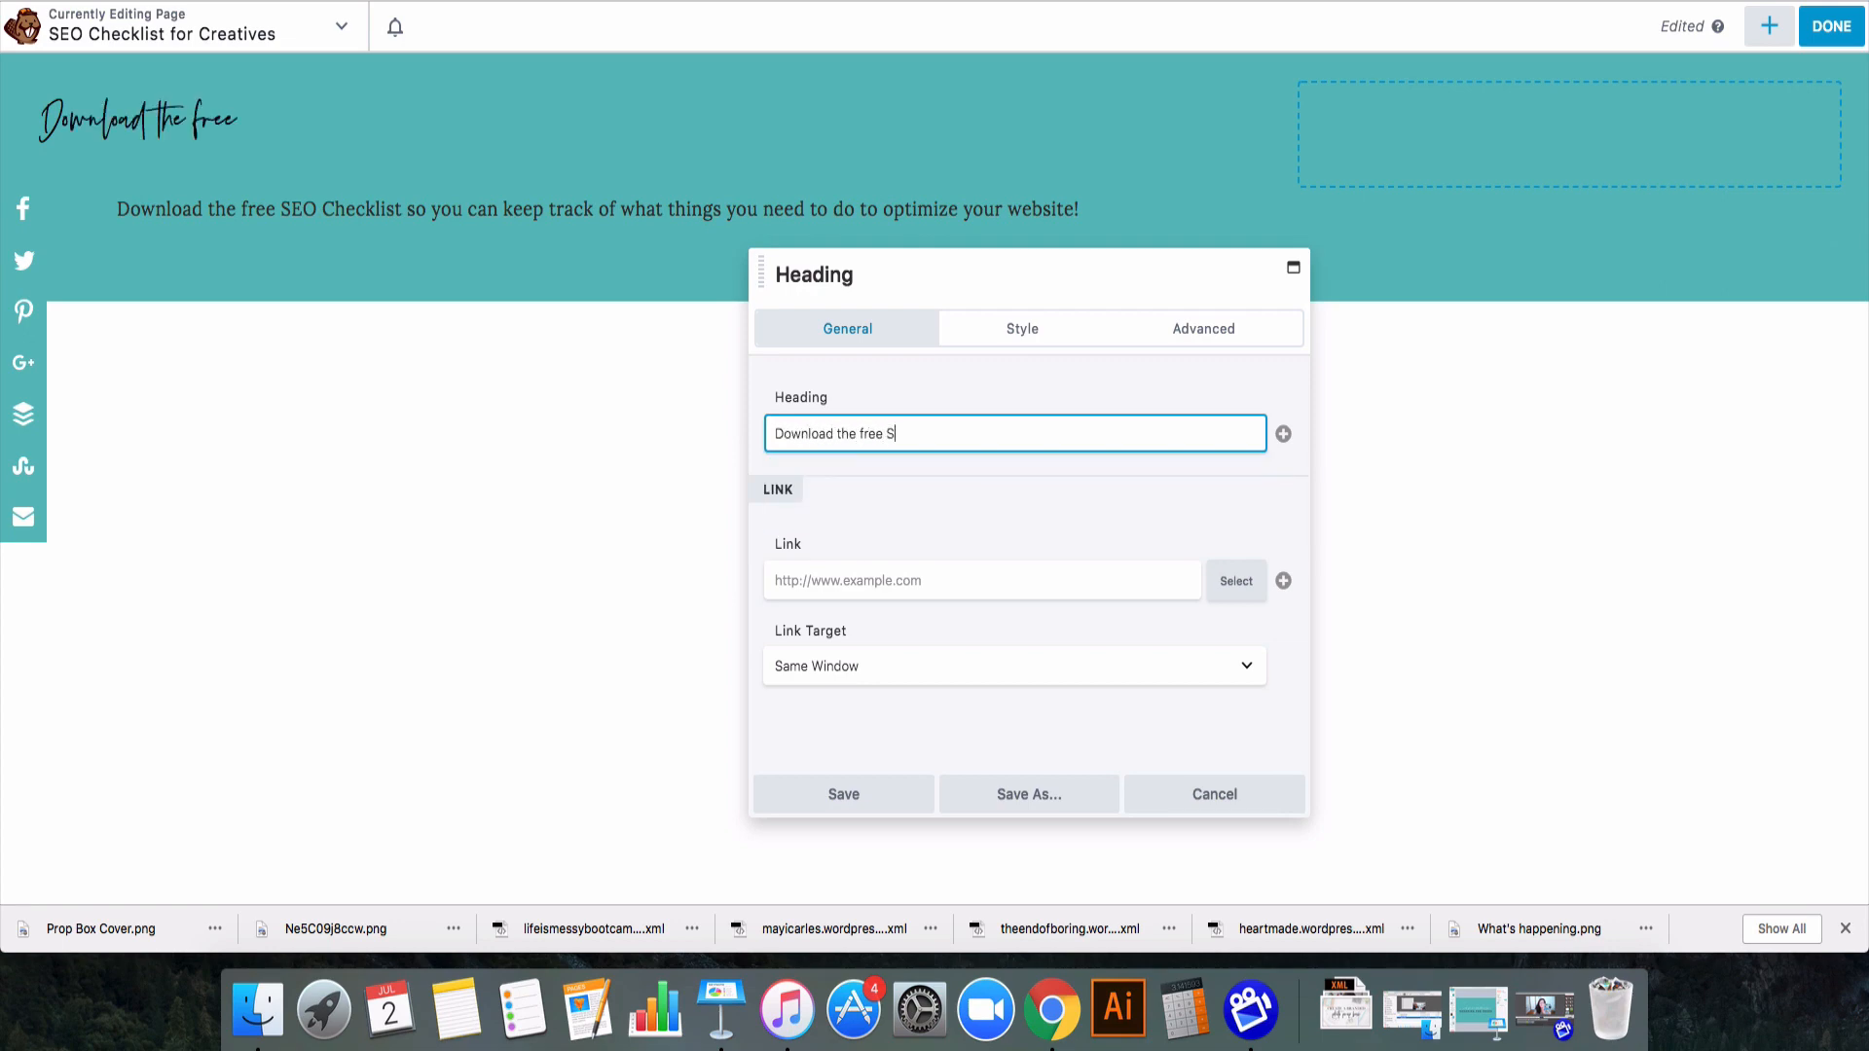
type("EO checklist")
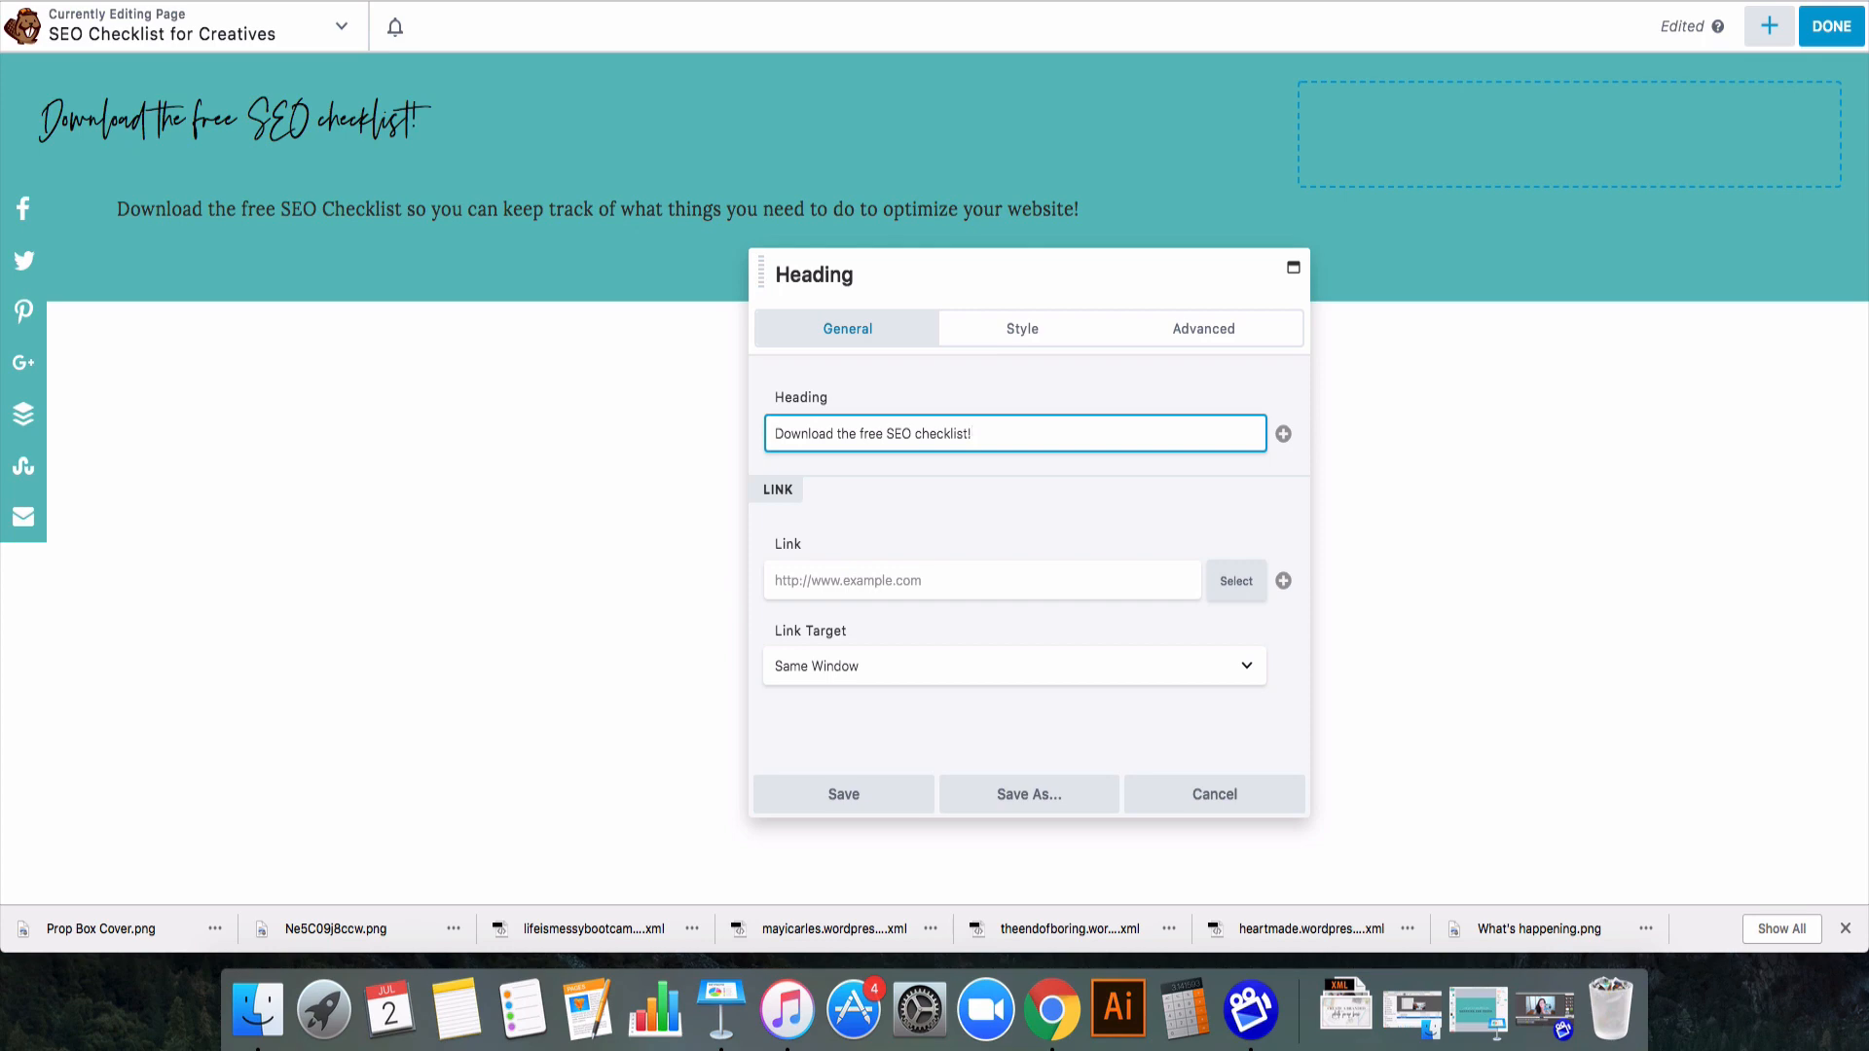
type("!")
- Set the heading's alignment to Center
left_click(1024, 331)
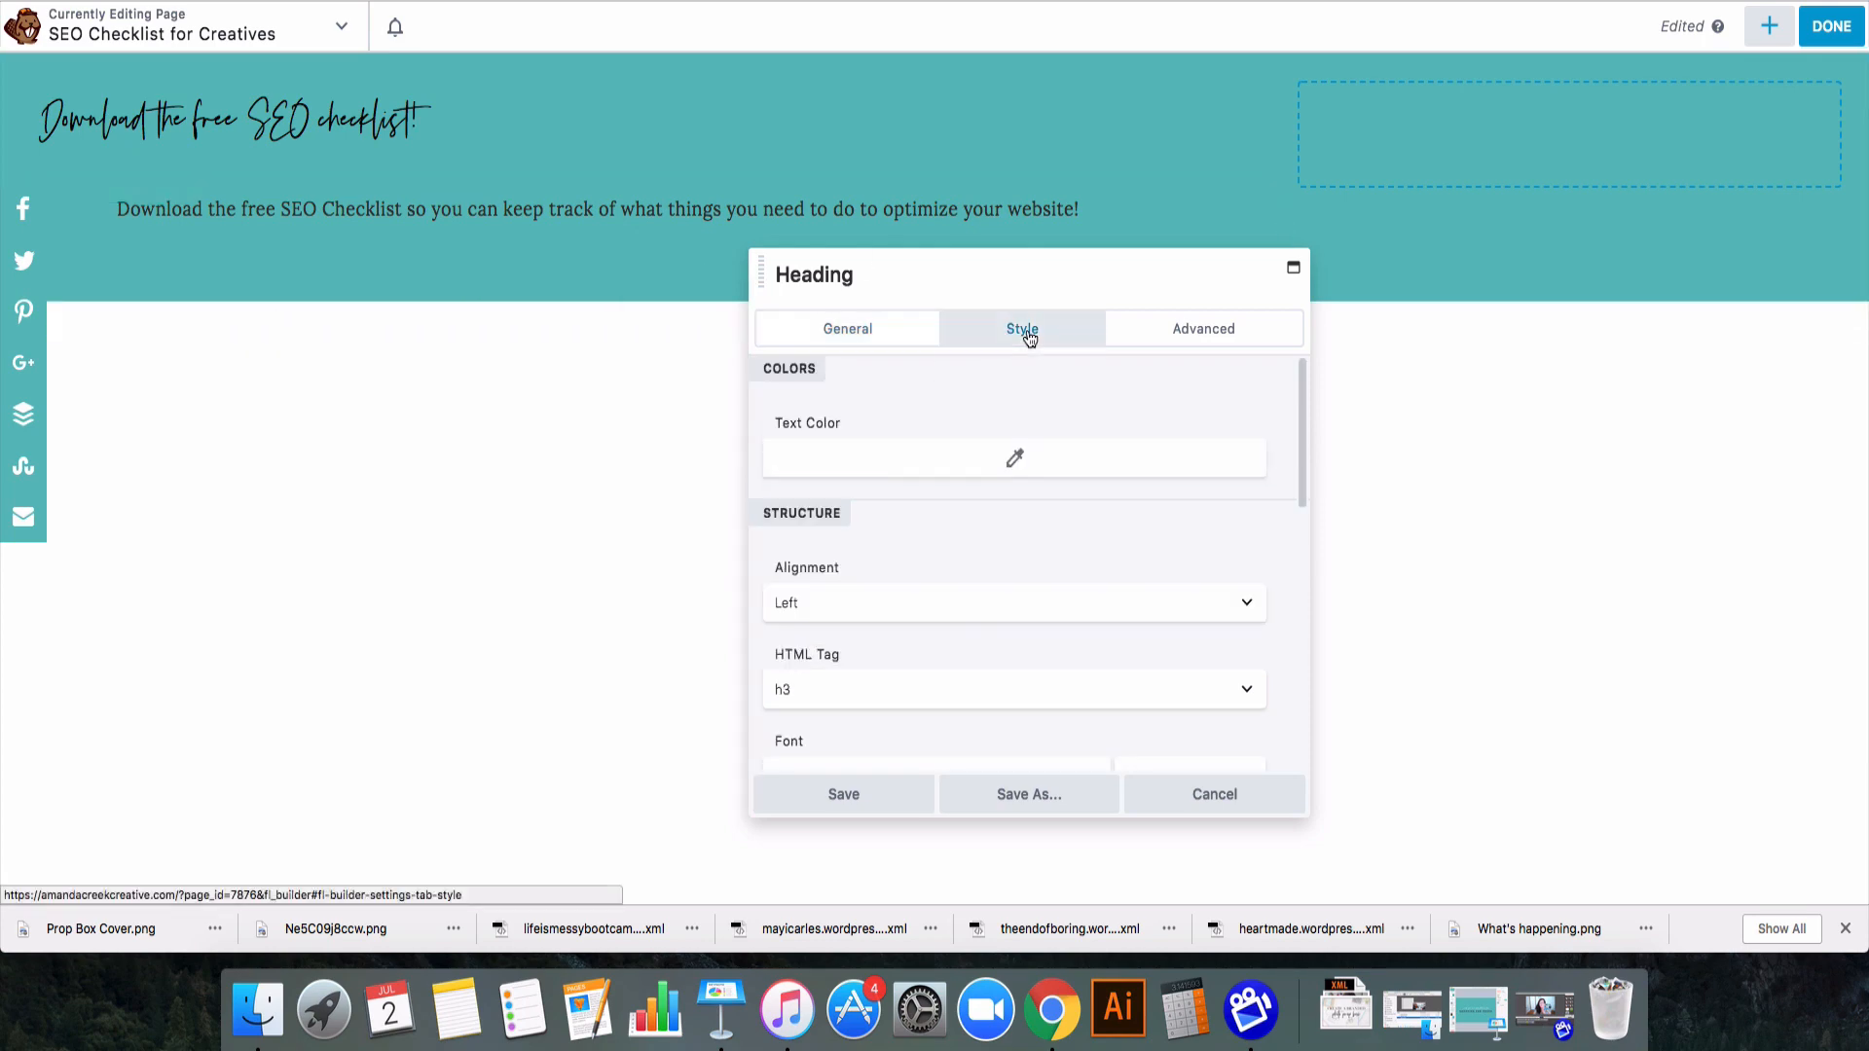
scroll(960, 606, "down", 2)
left_click(874, 569)
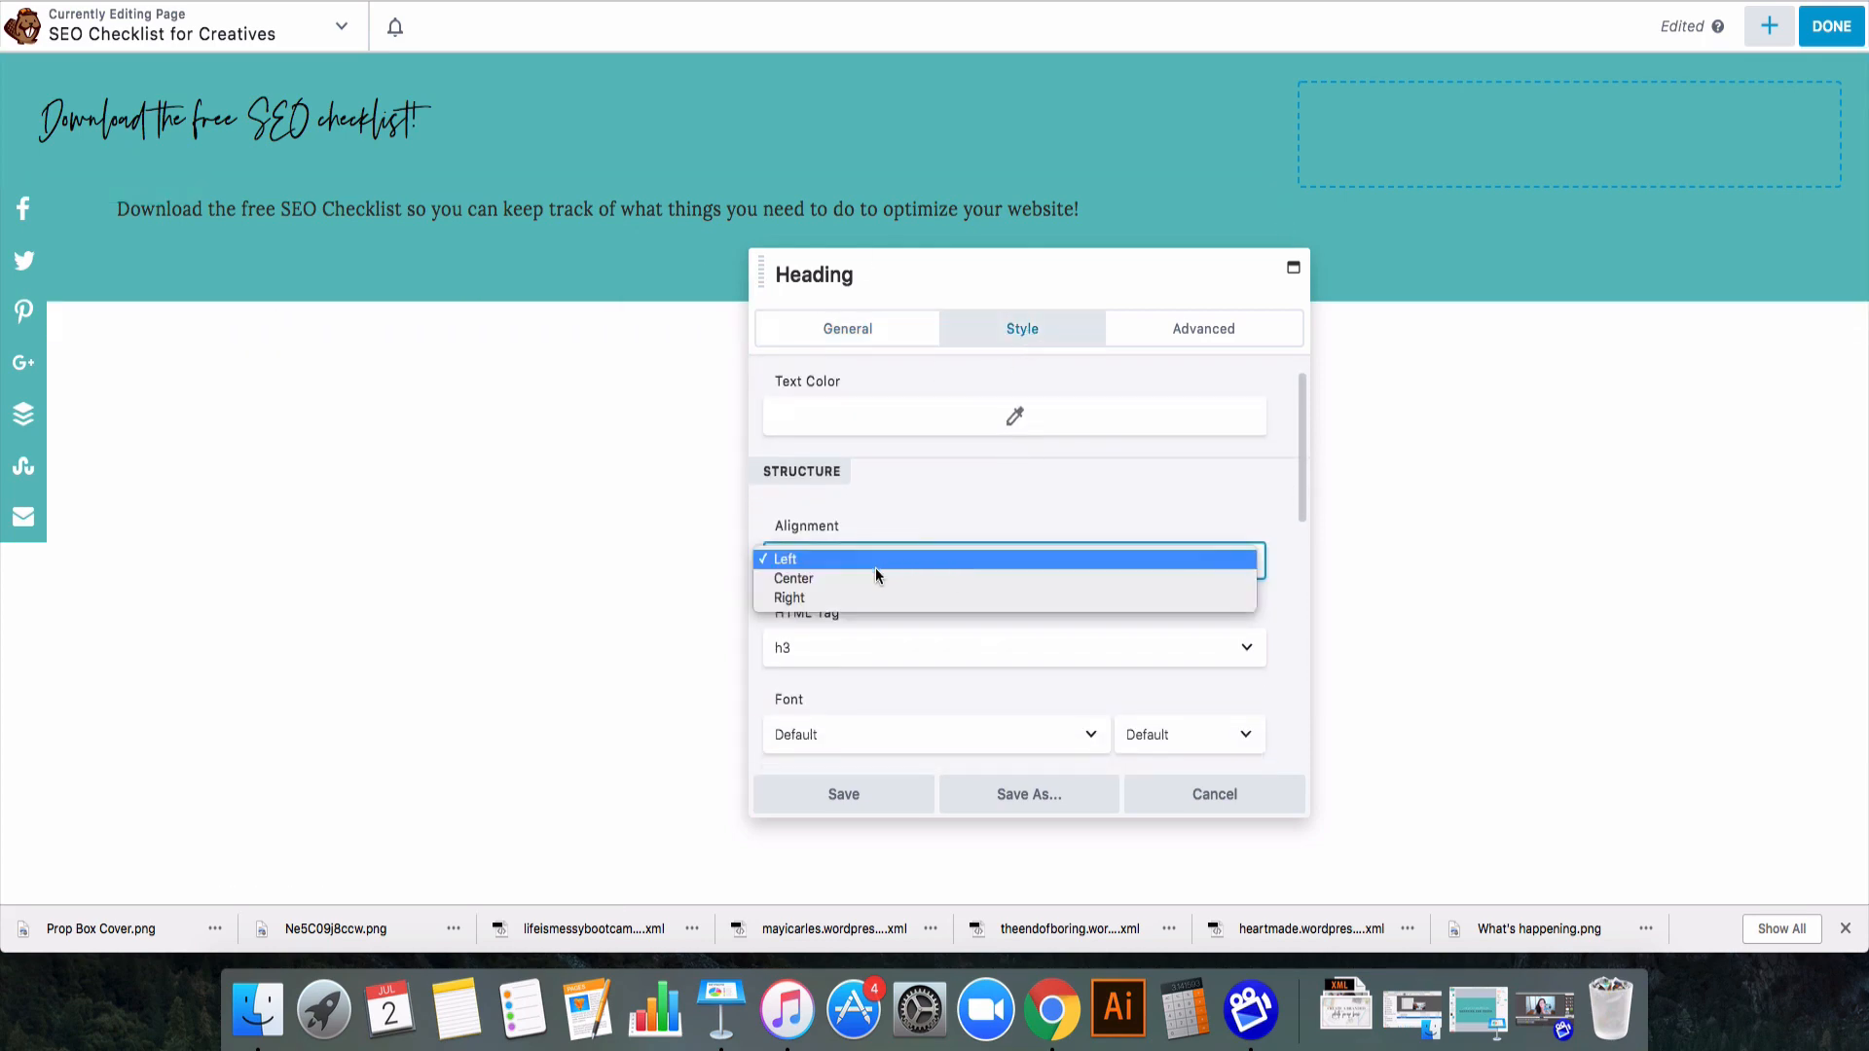
left_click(866, 578)
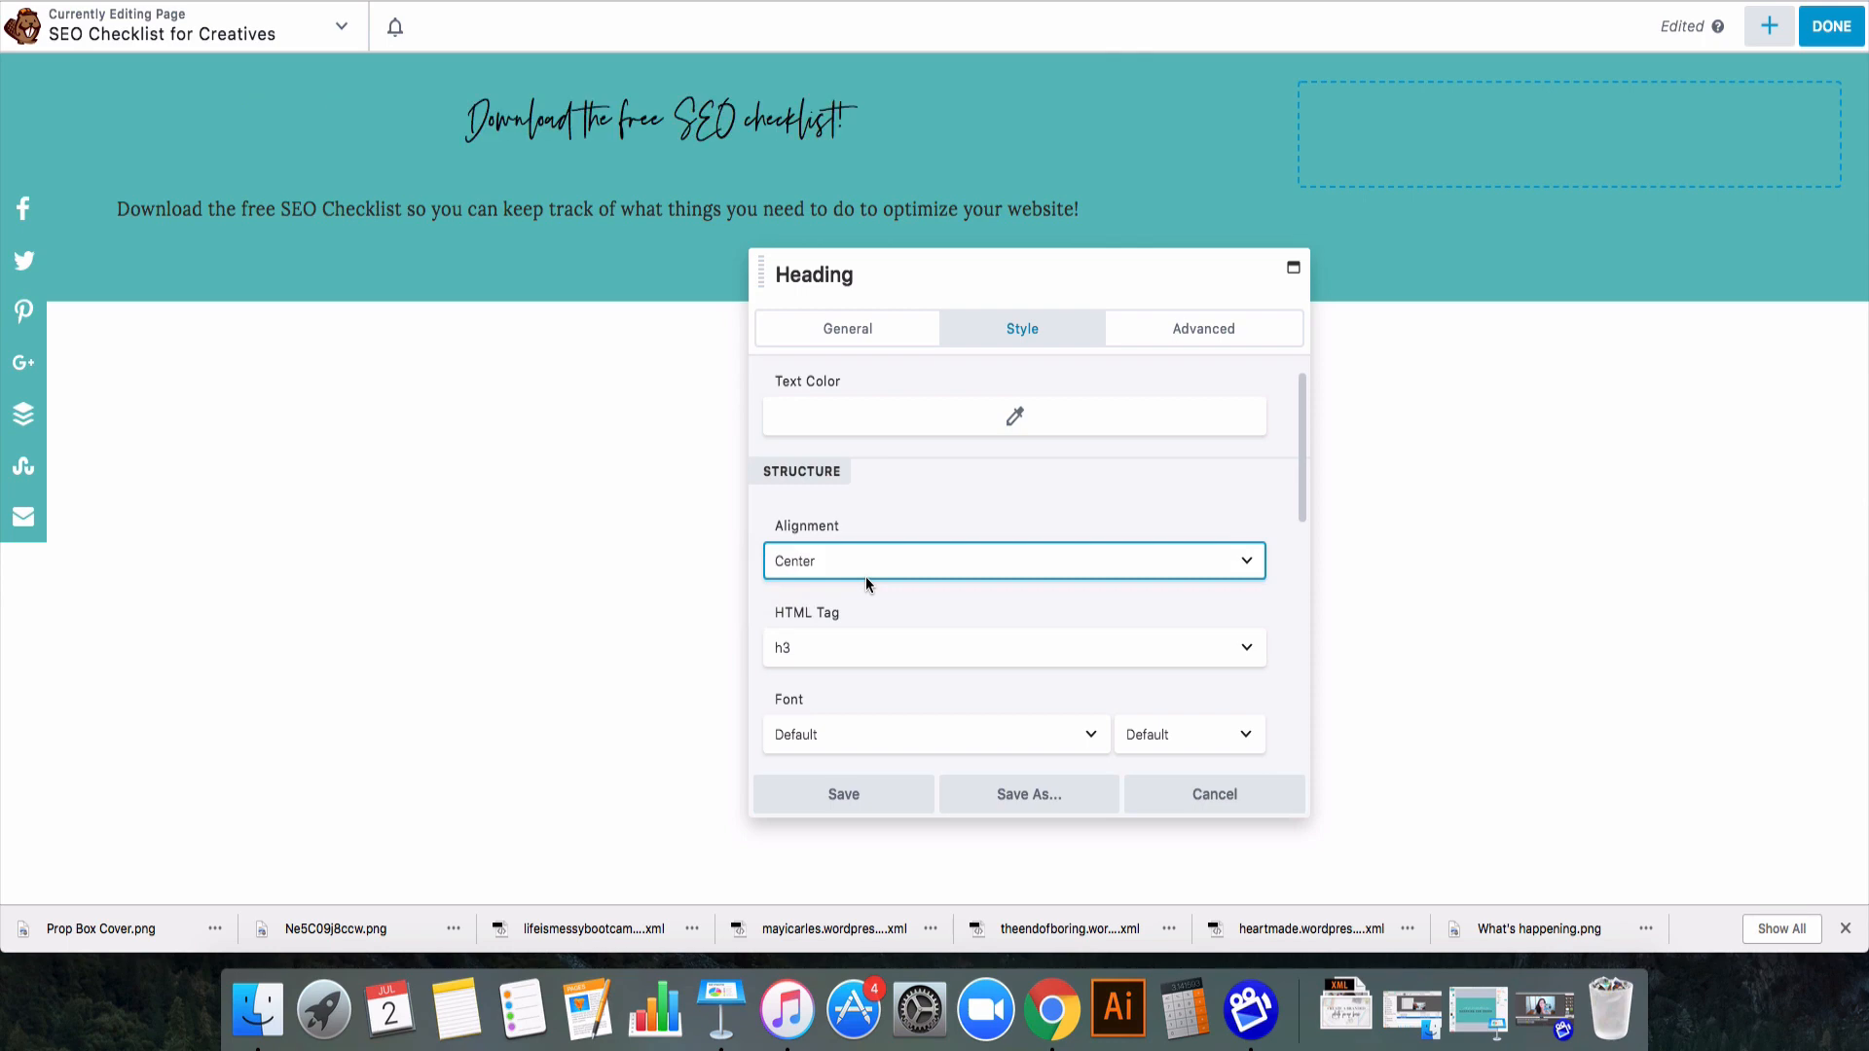
- Try the h2 and h1 tags on the heading and settle on h4 as its HTML tag
left_click(874, 645)
left_click(870, 627)
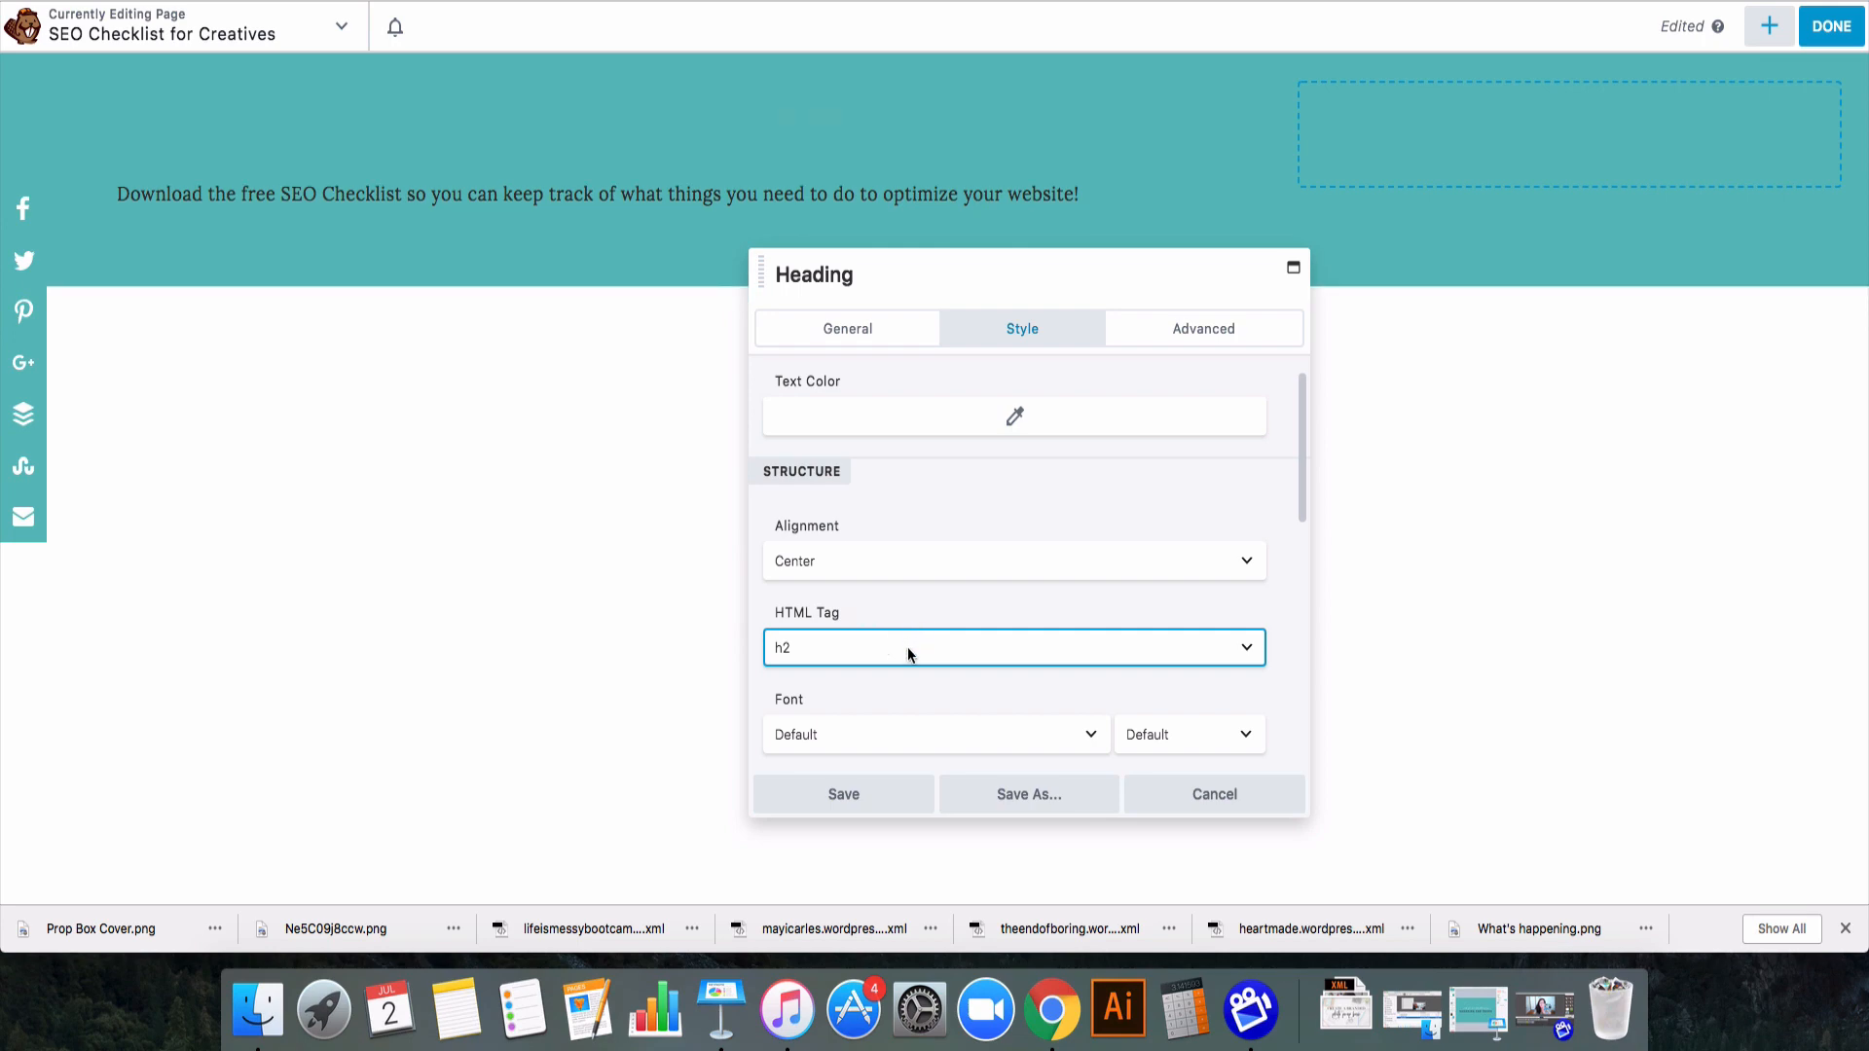
left_click(903, 645)
left_click(892, 622)
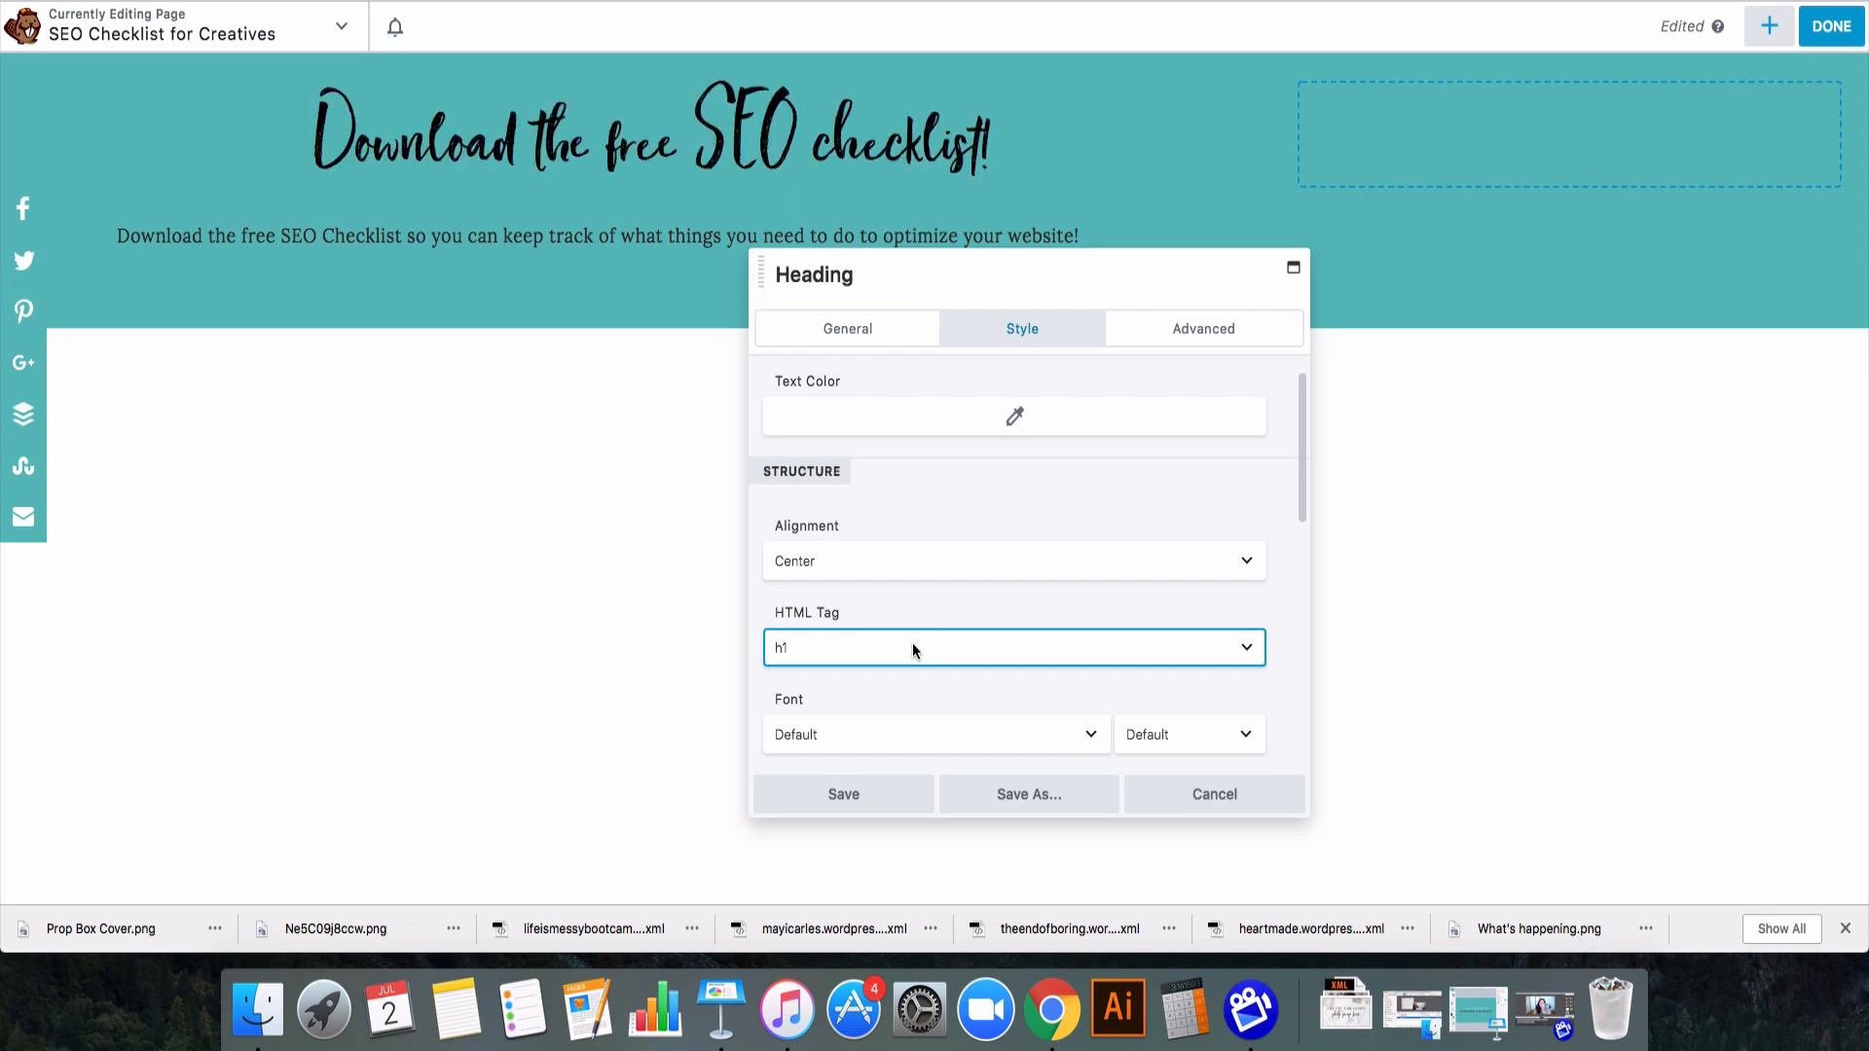
left_click(913, 646)
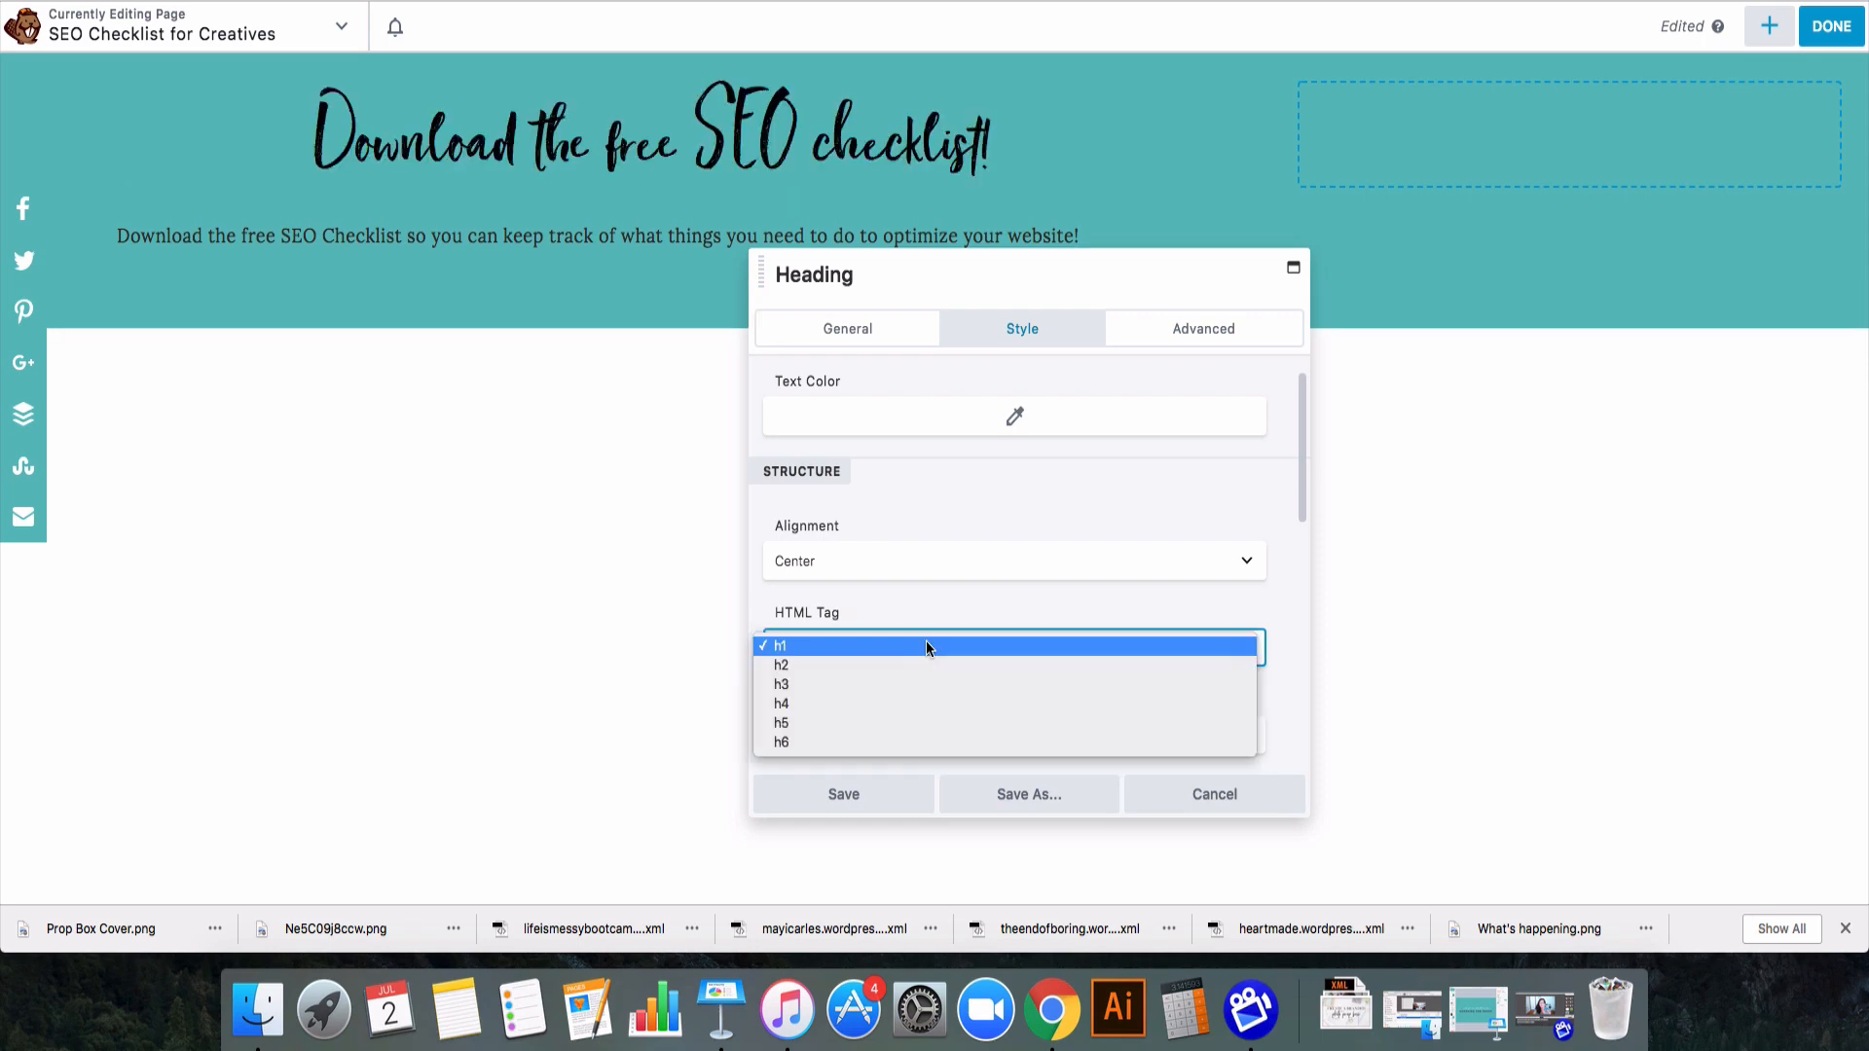
left_click(876, 703)
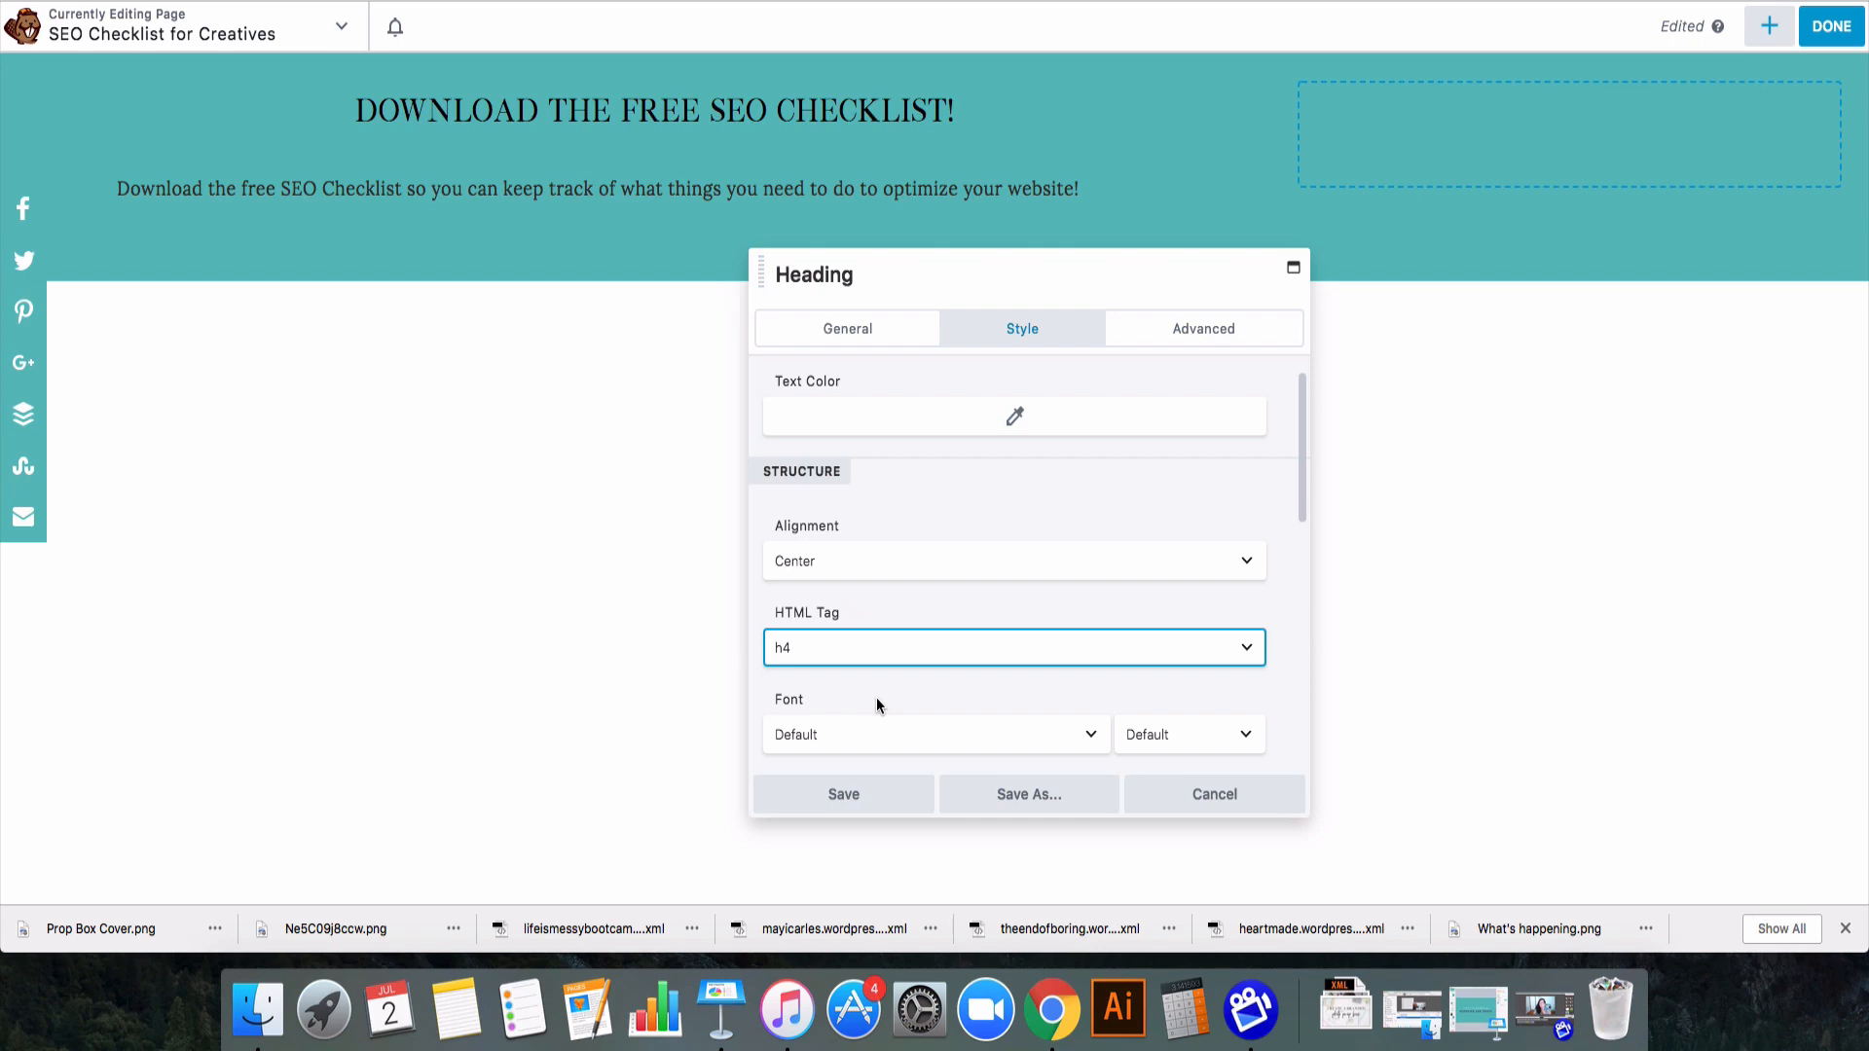
scroll(916, 585, "down", 3)
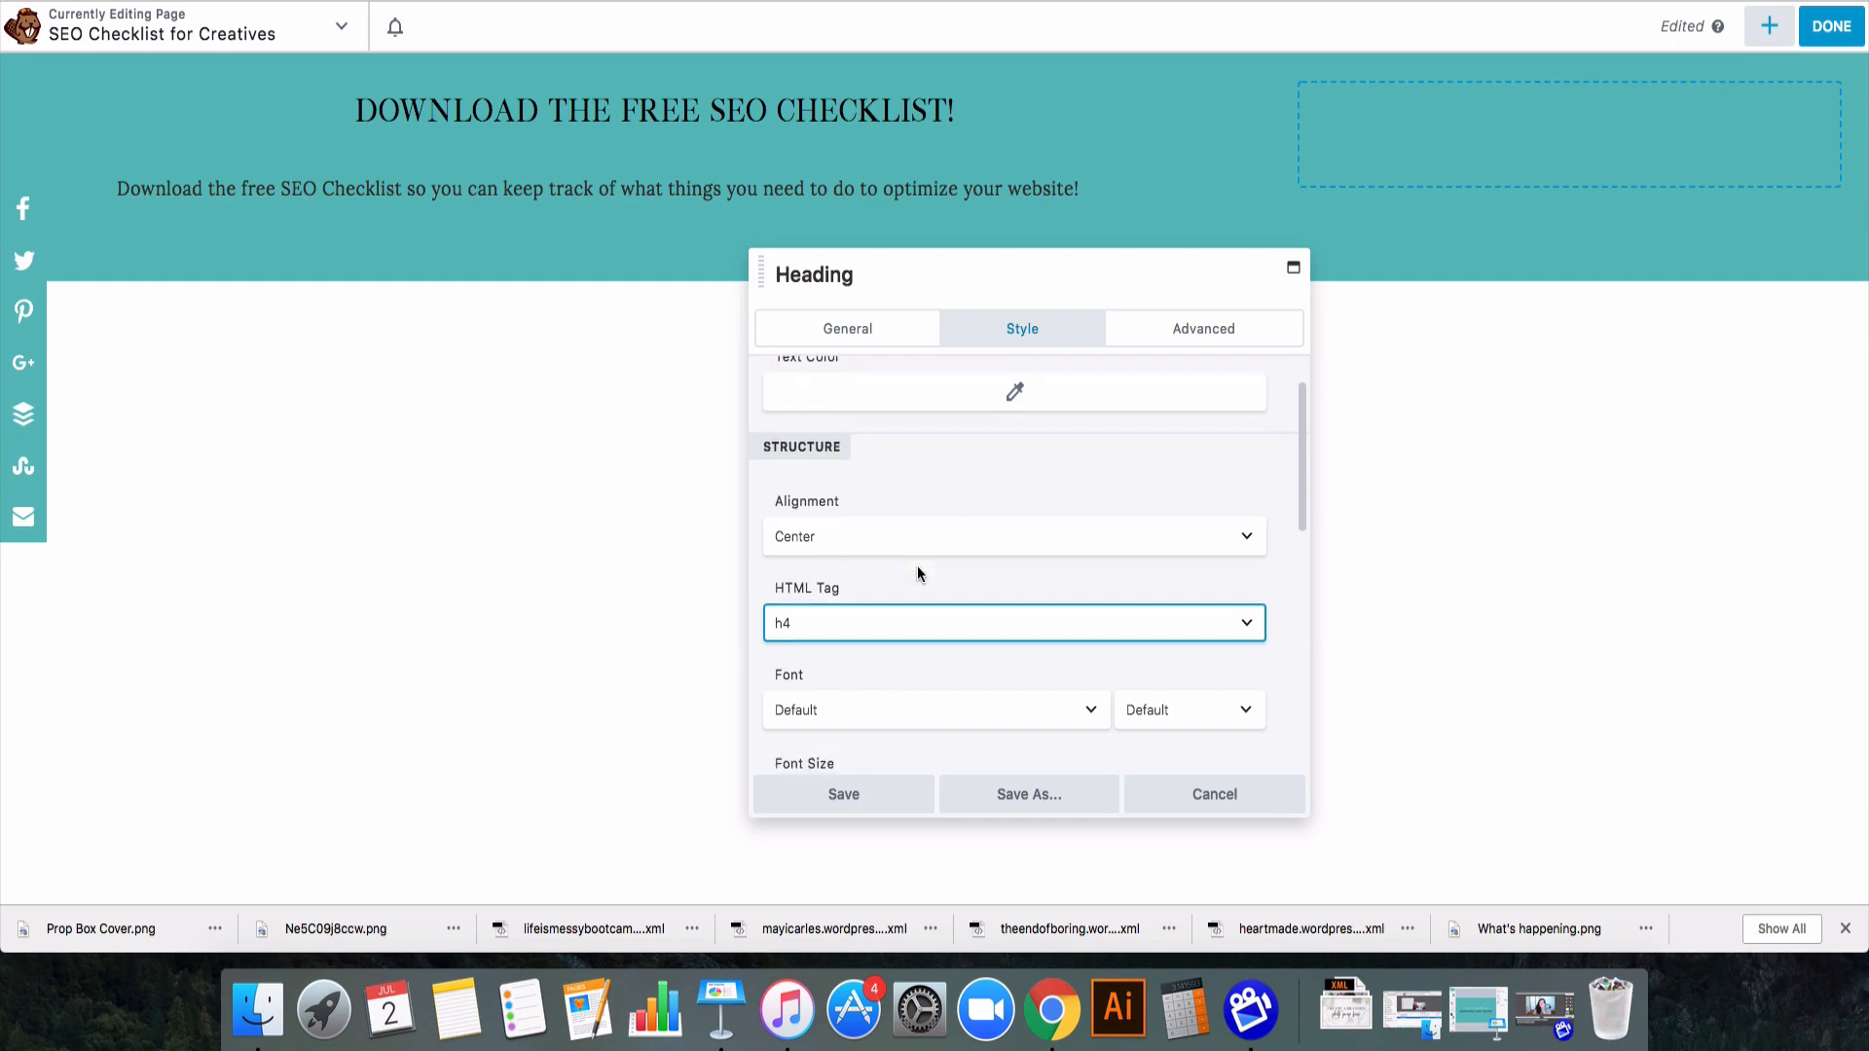
left_click(890, 632)
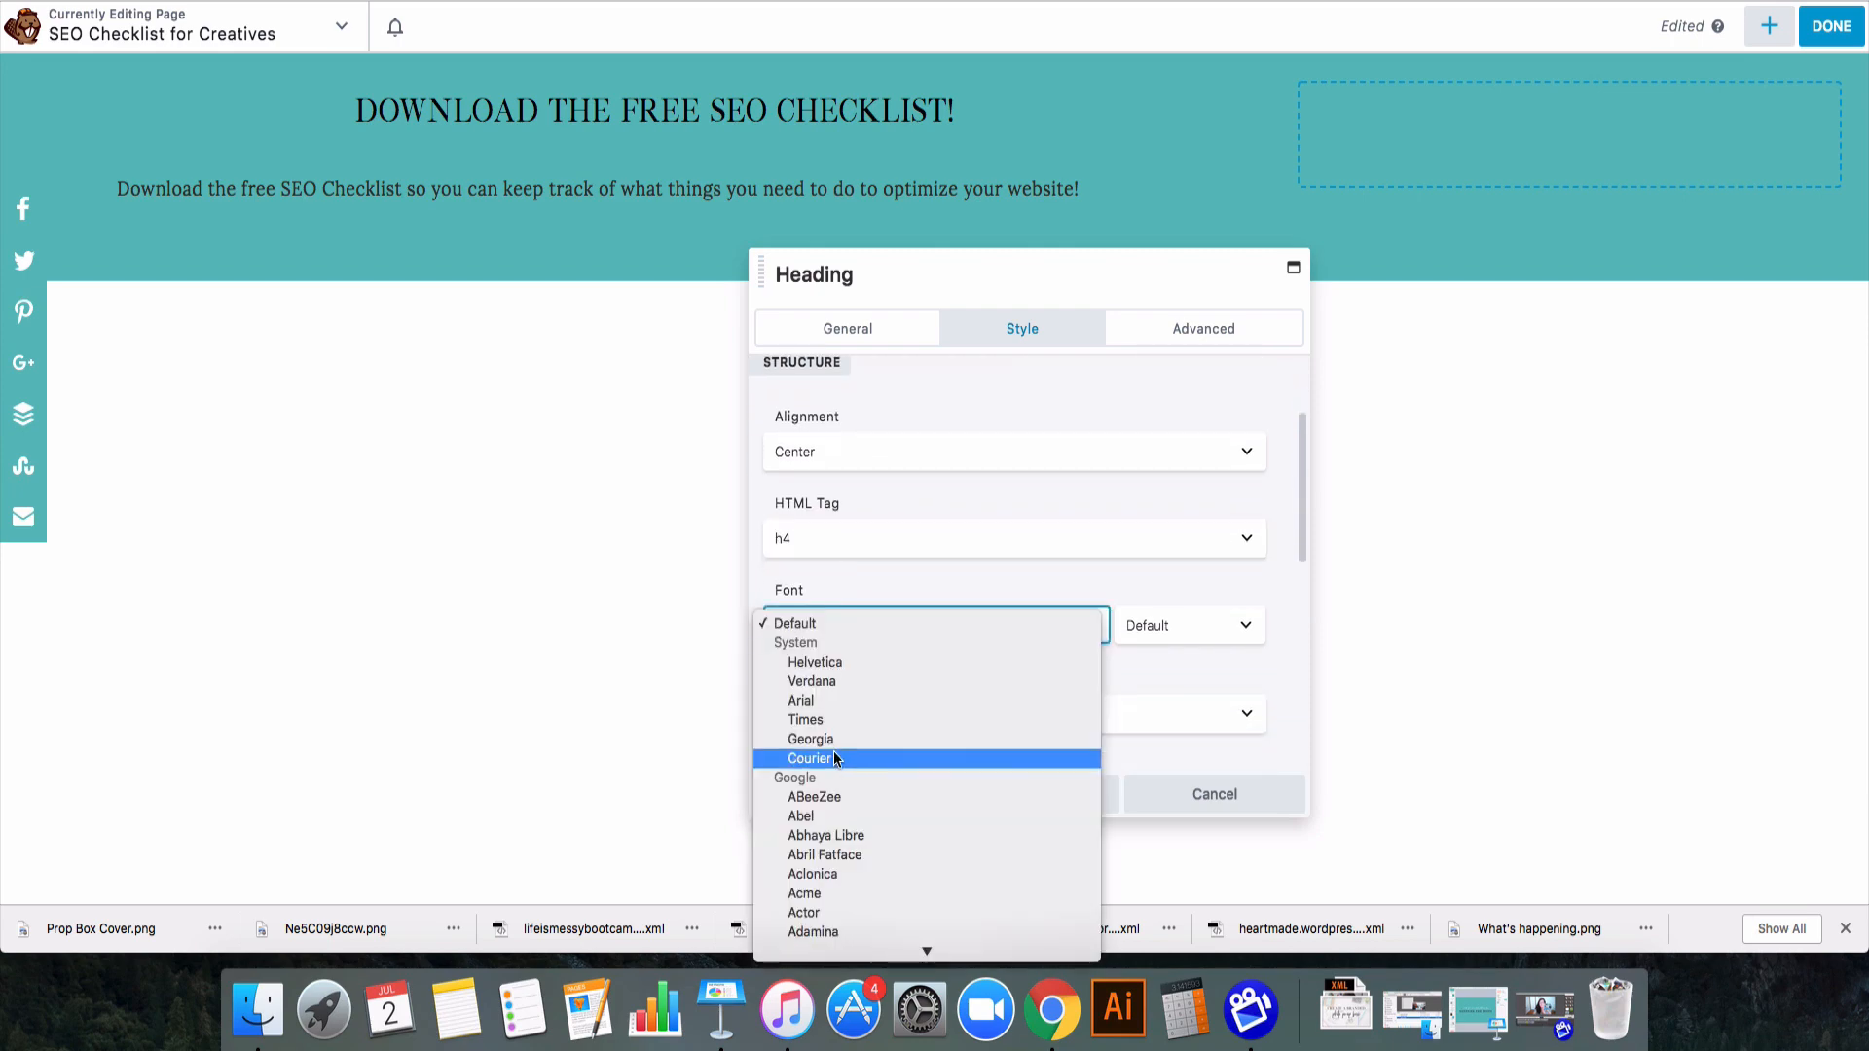
scroll(892, 737, "down", 3)
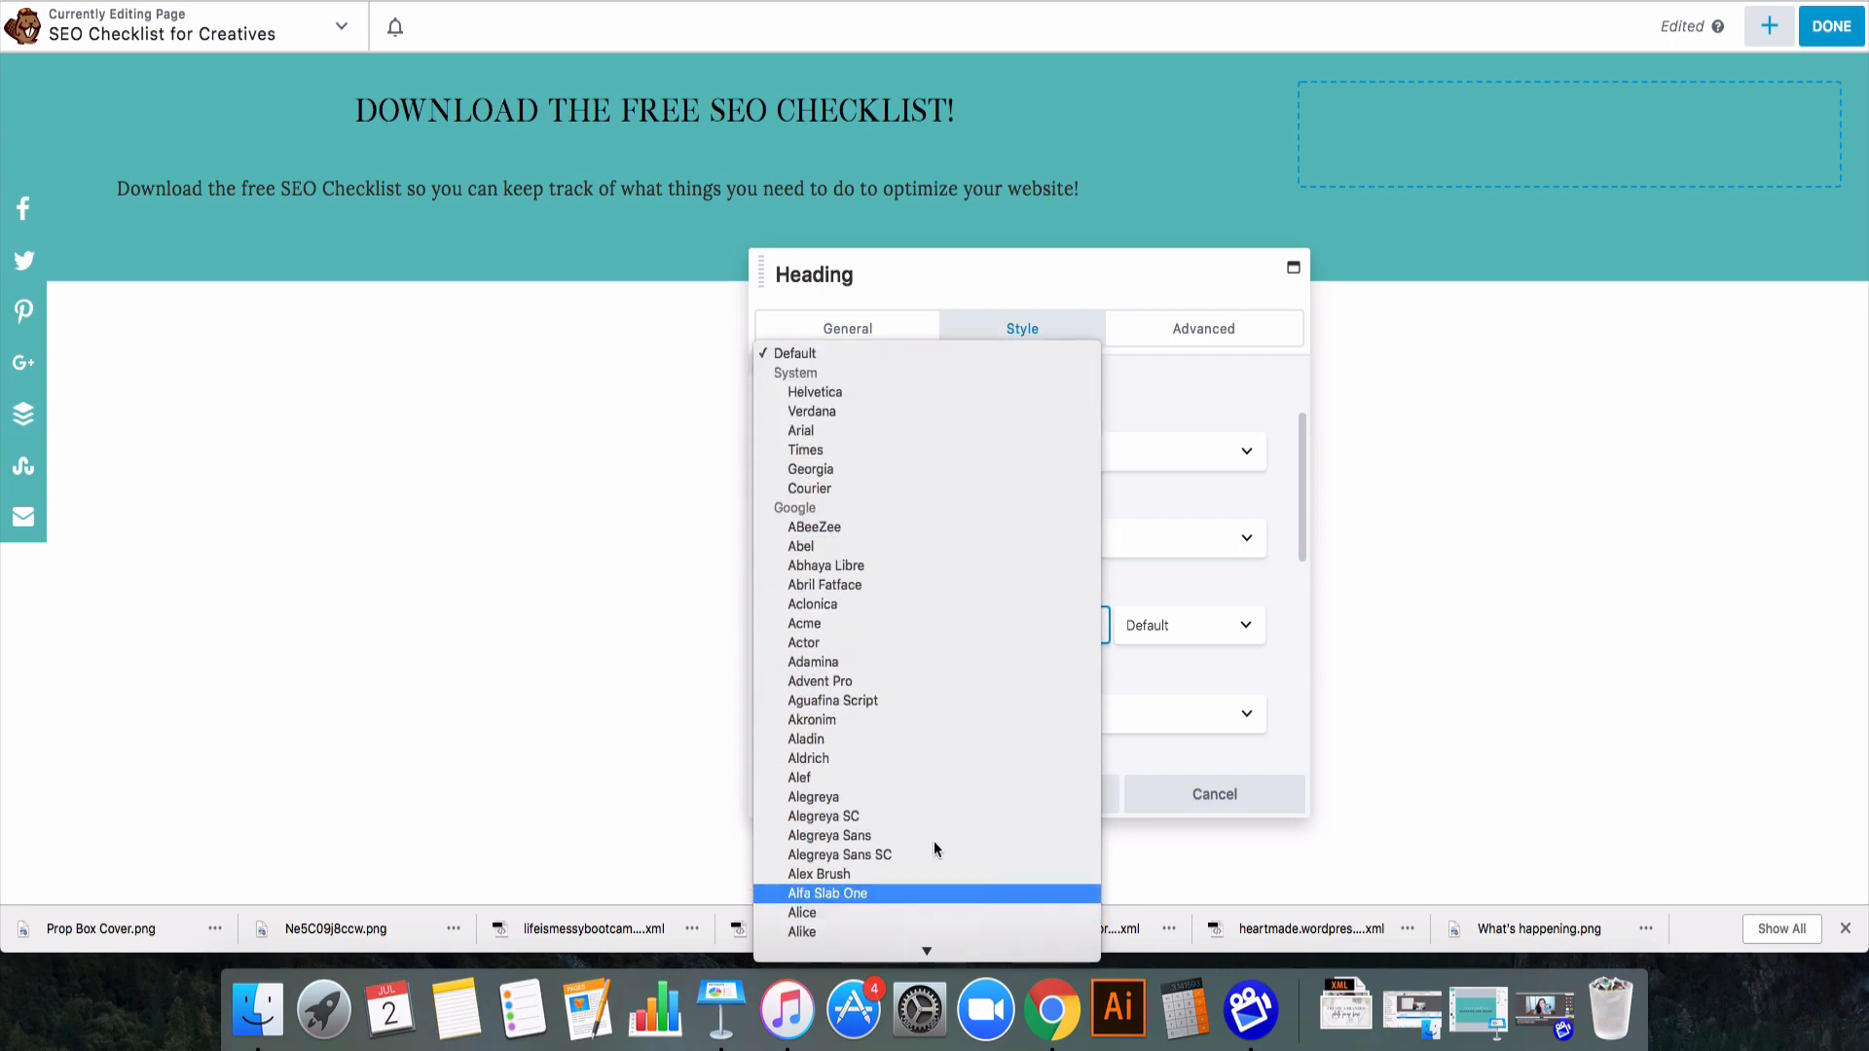
left_click(1197, 421)
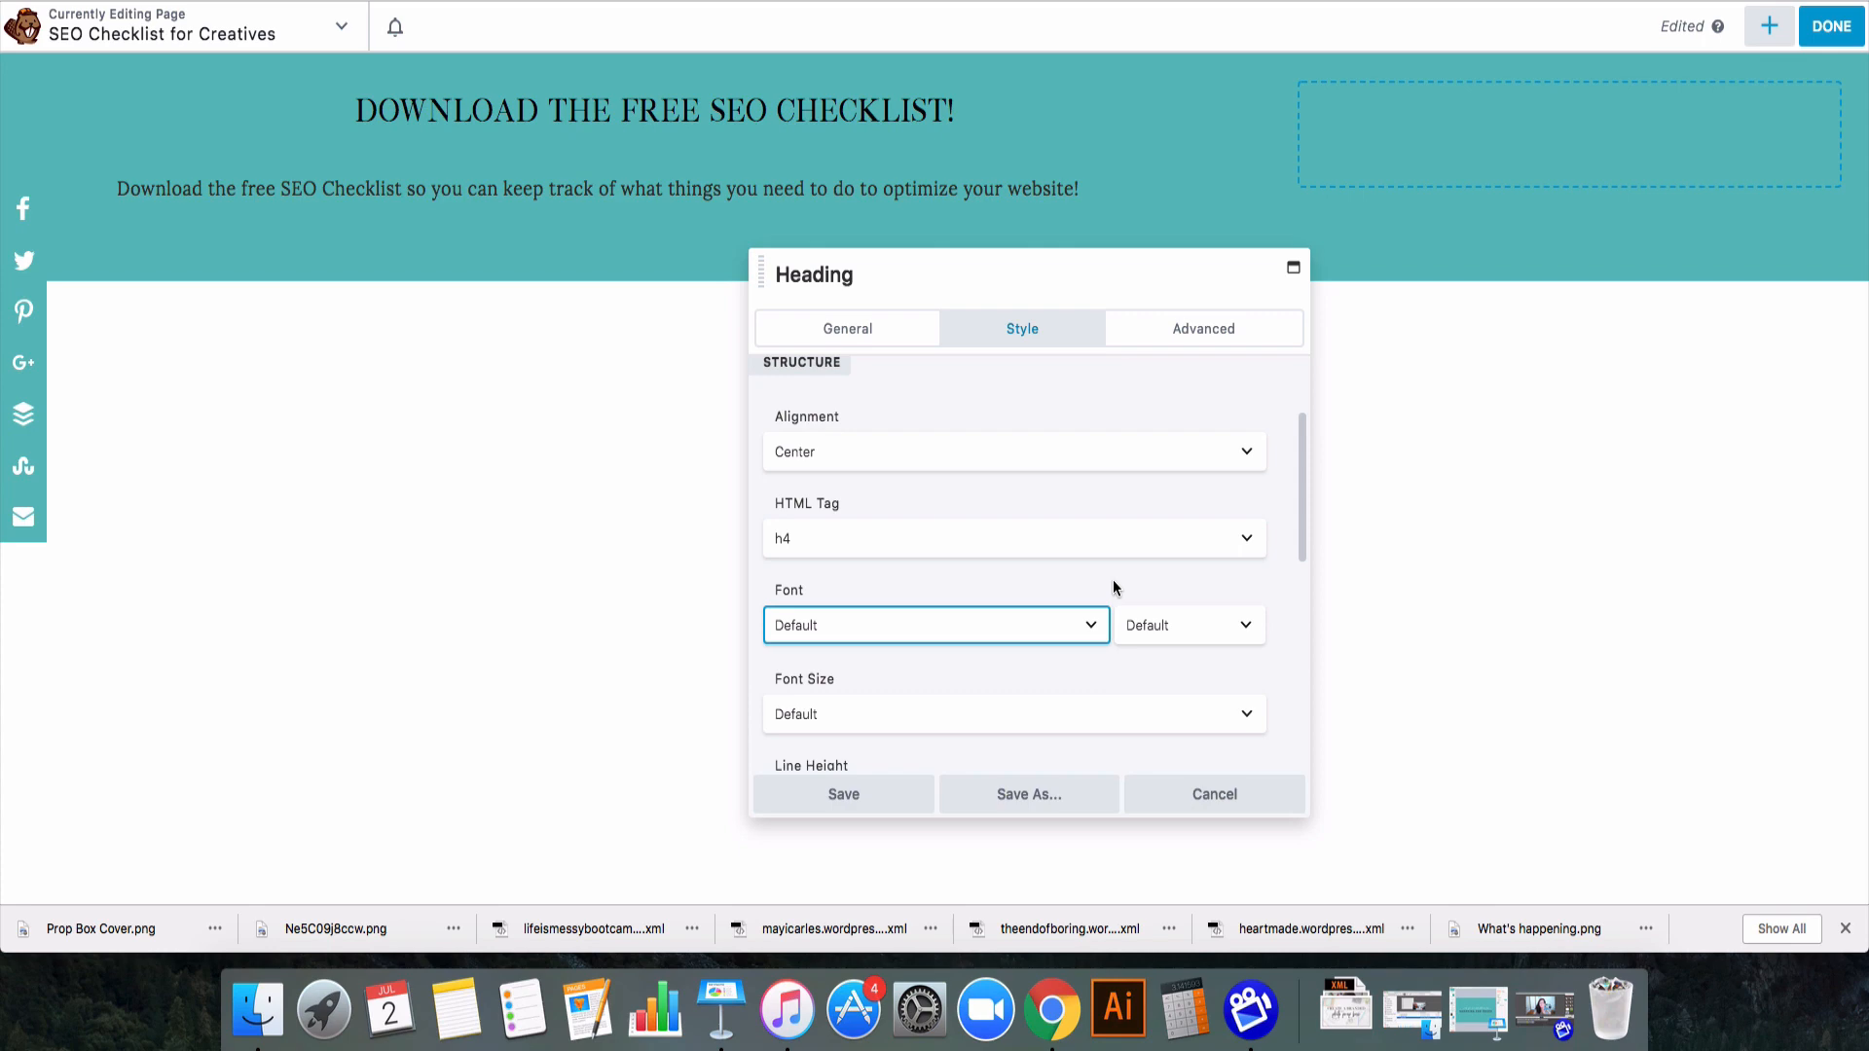
- Set the heading's bottom margin to 0 px and save the heading module
left_click(1199, 331)
scroll(1005, 448, "up", 3)
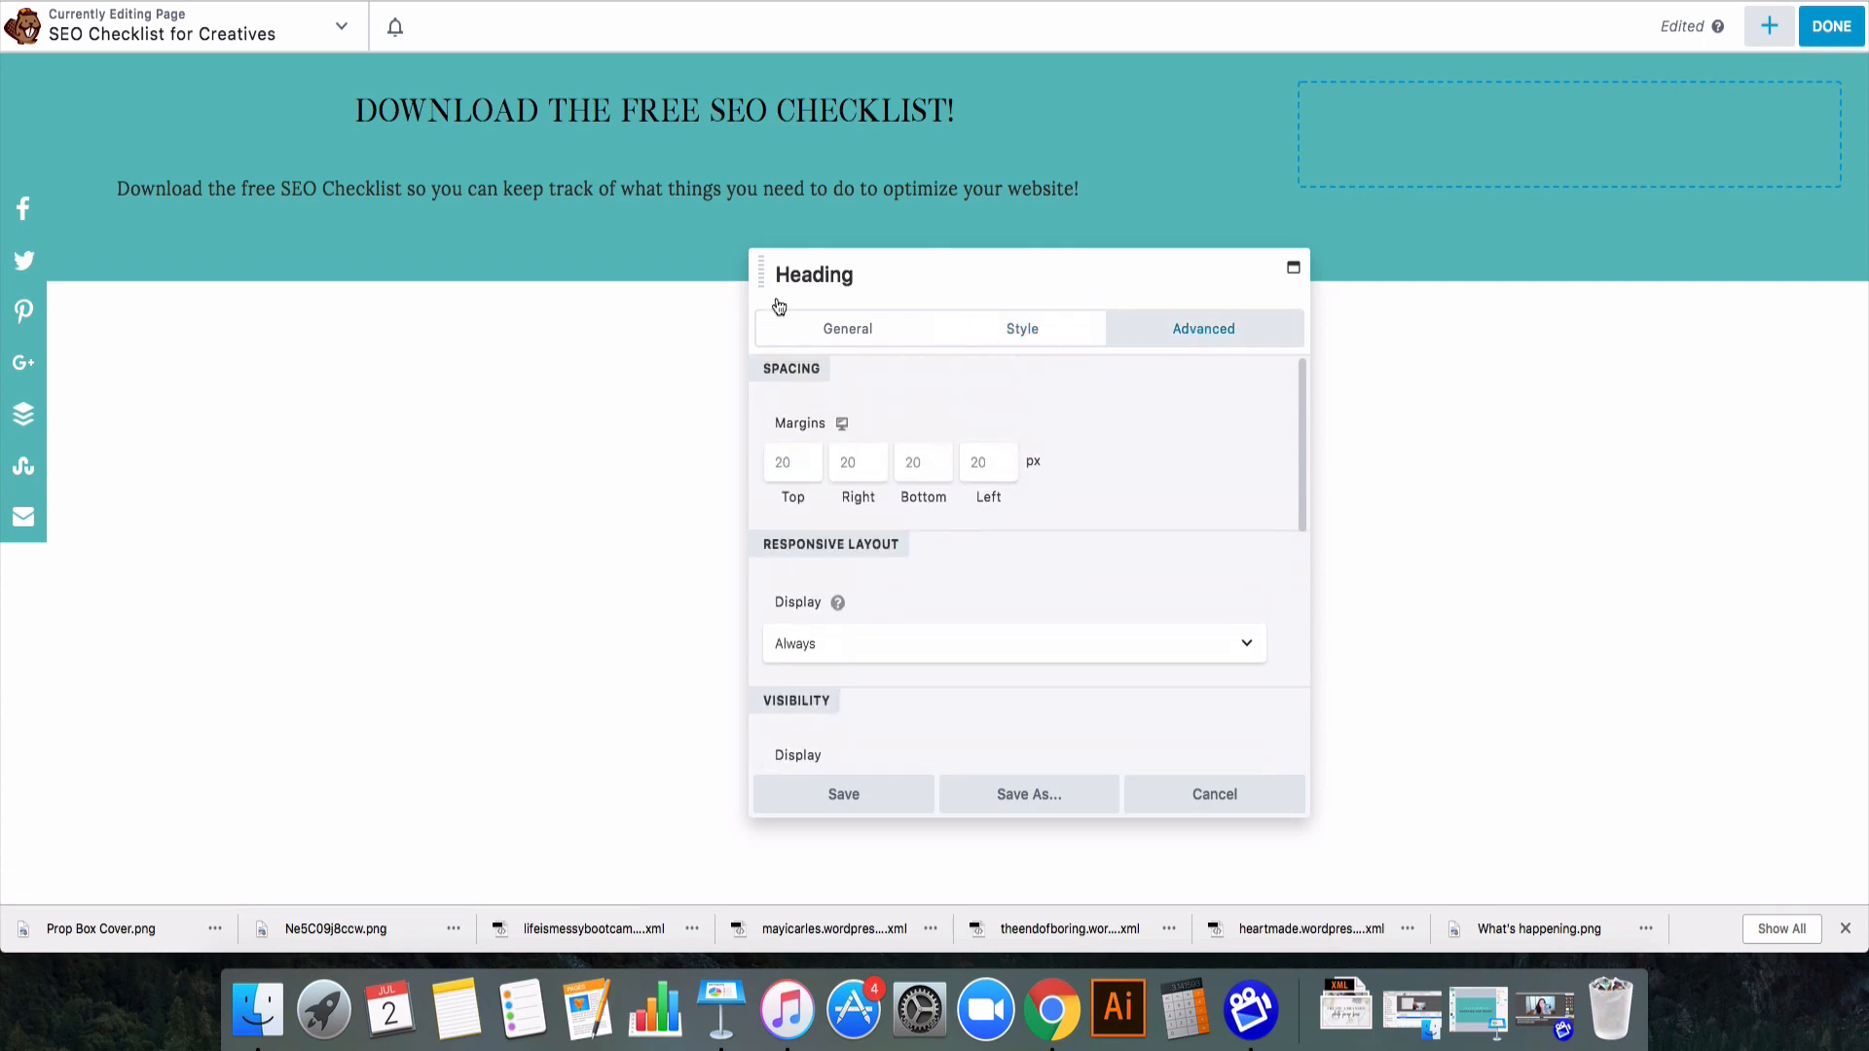
left_click(917, 464)
type("0")
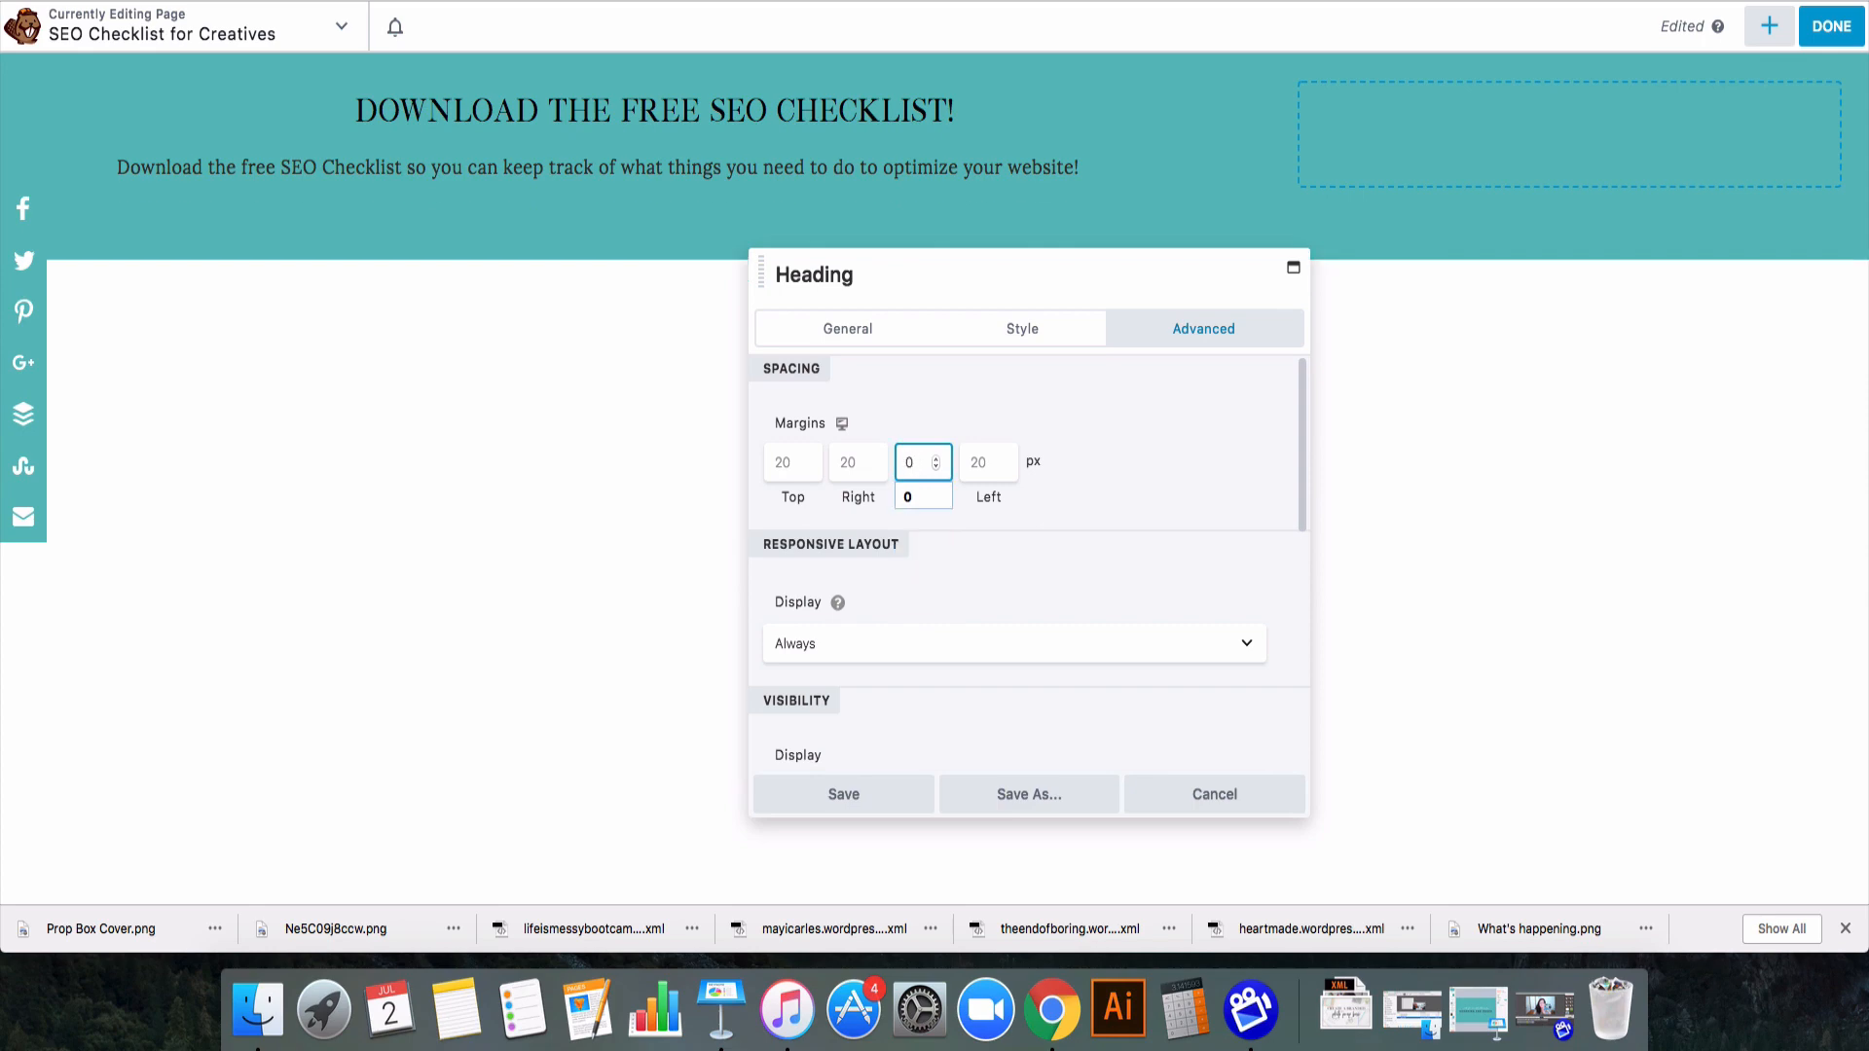
left_click(873, 796)
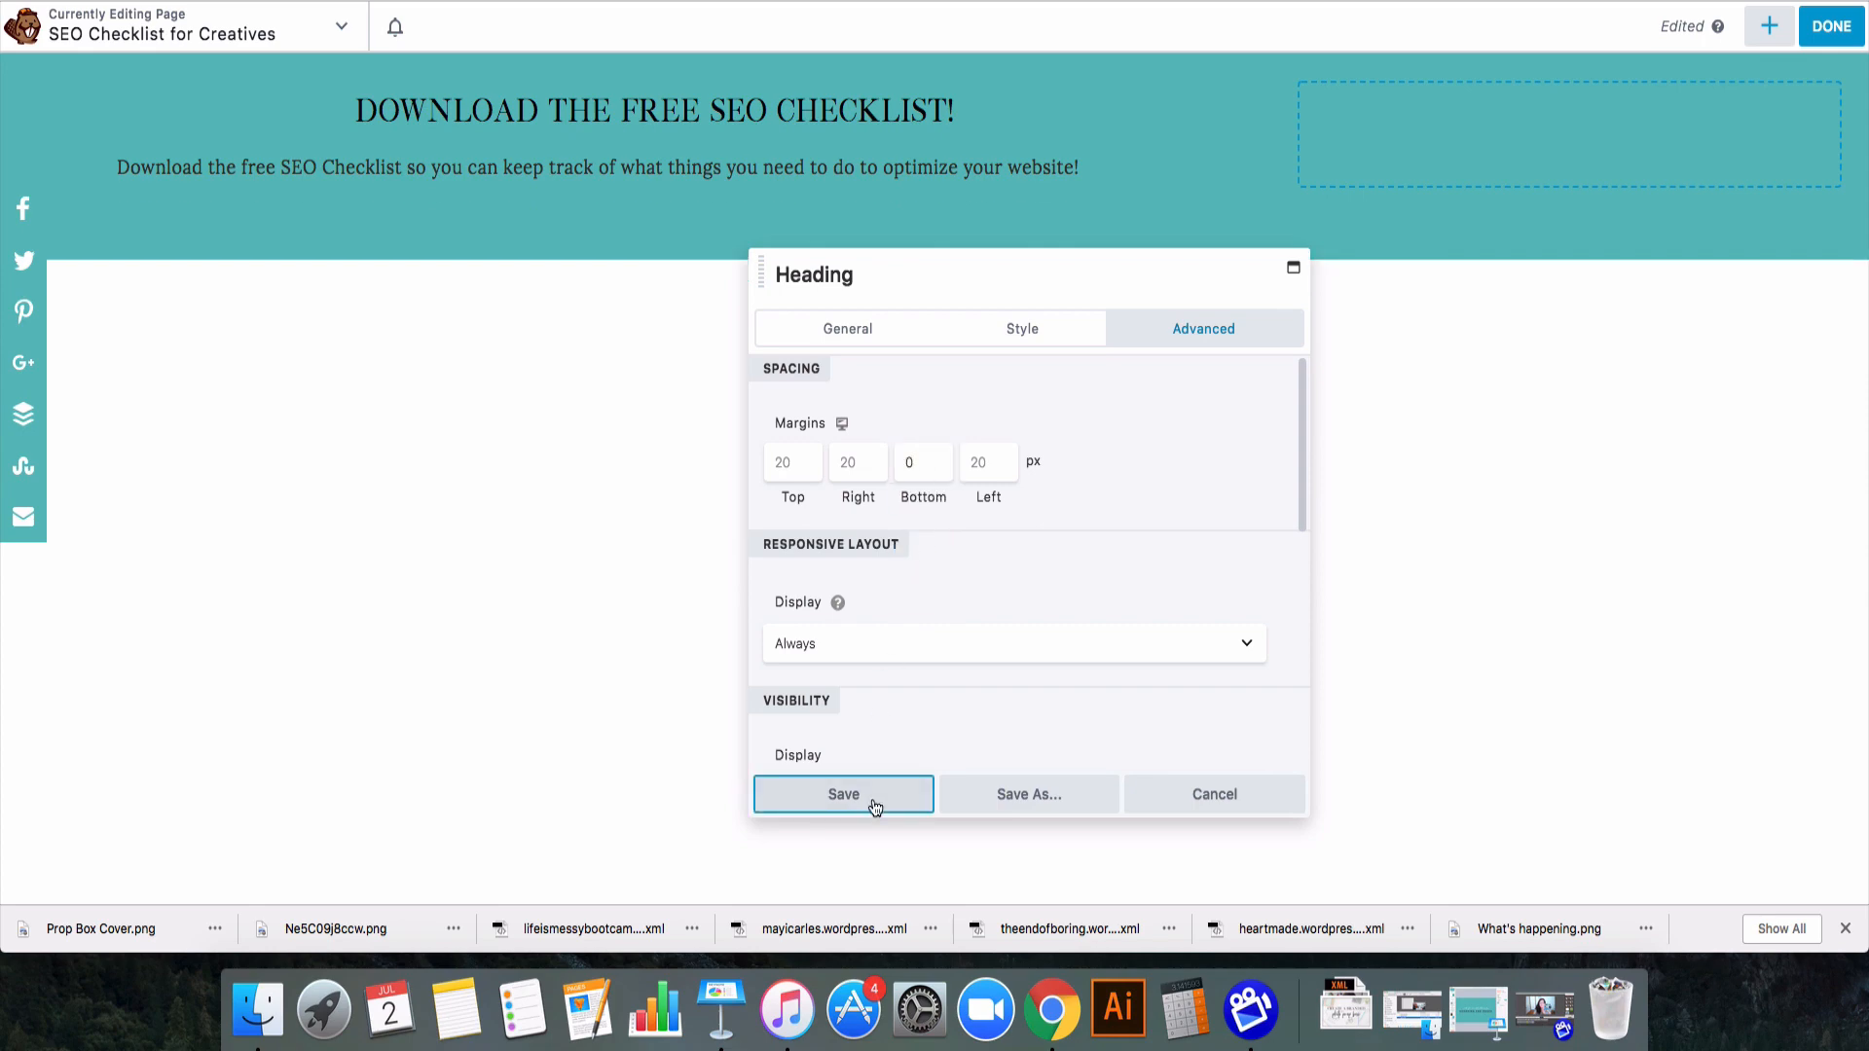
- Center the whole download paragraph below the heading and save the text module
left_click(703, 185)
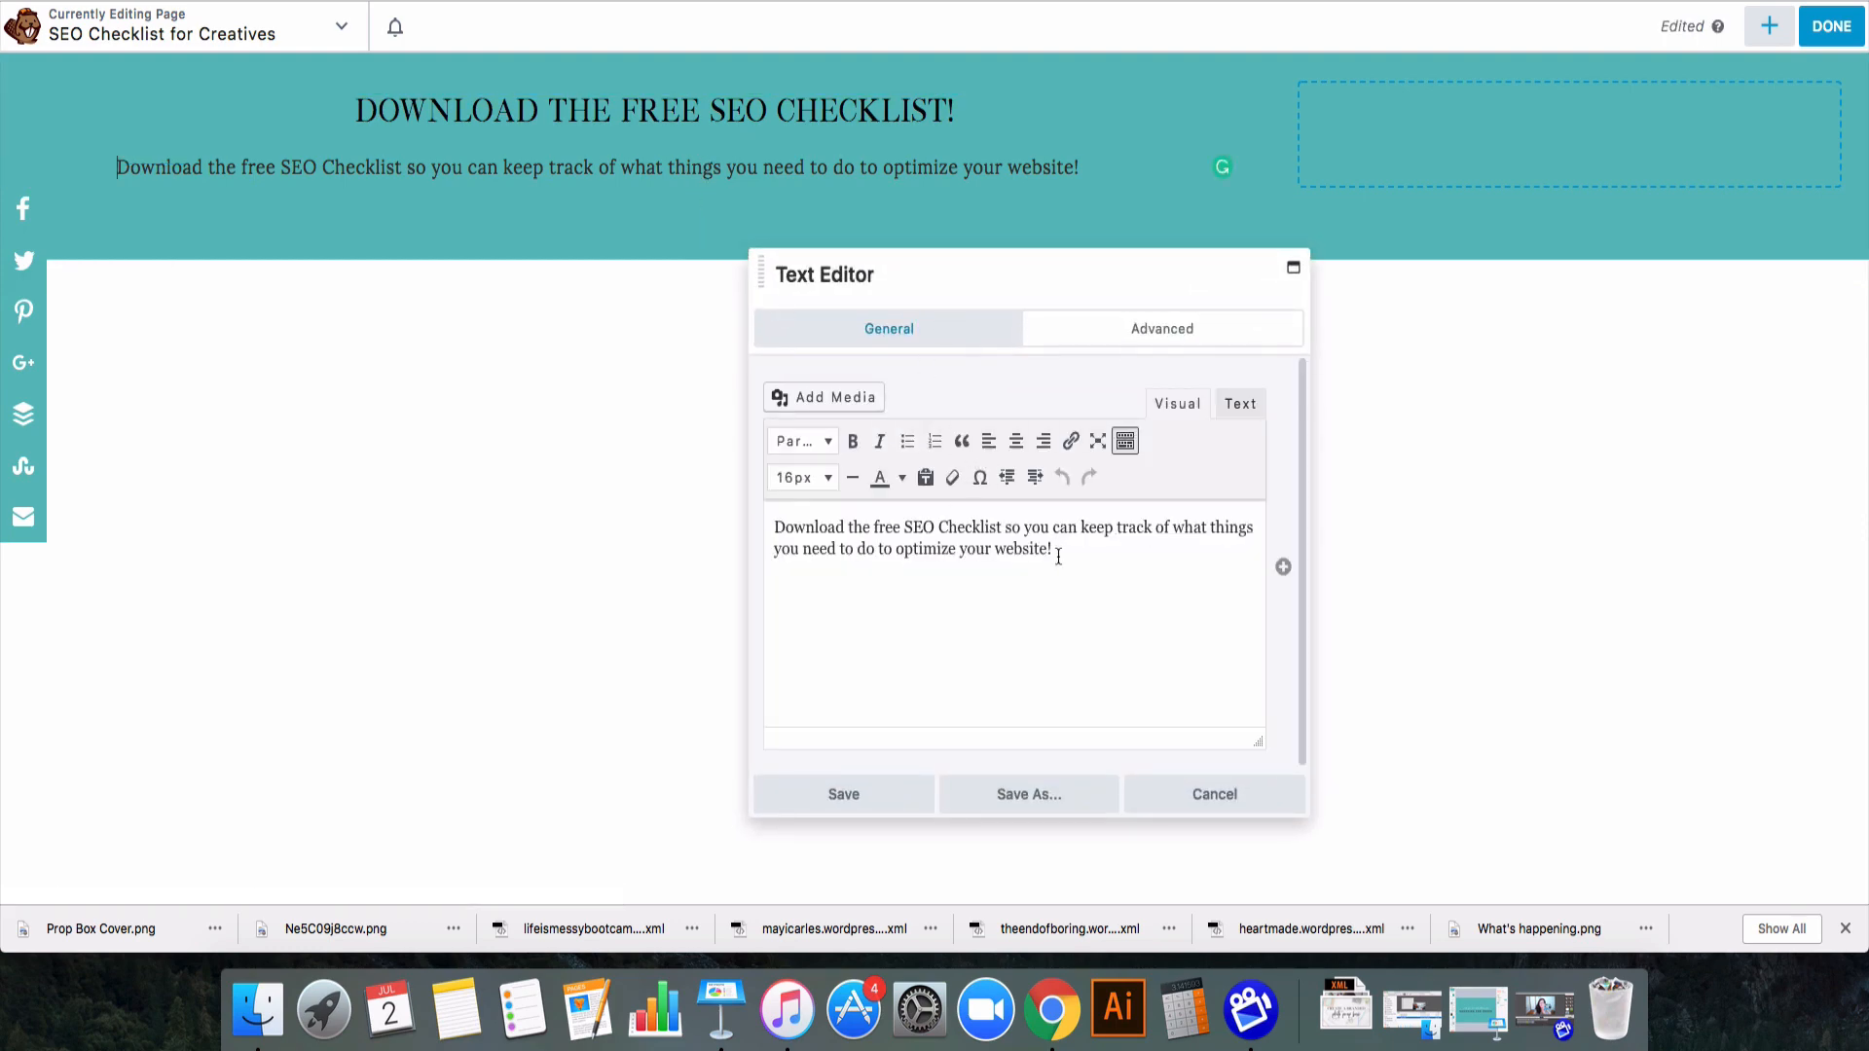
left_click_drag(1053, 550, 774, 526)
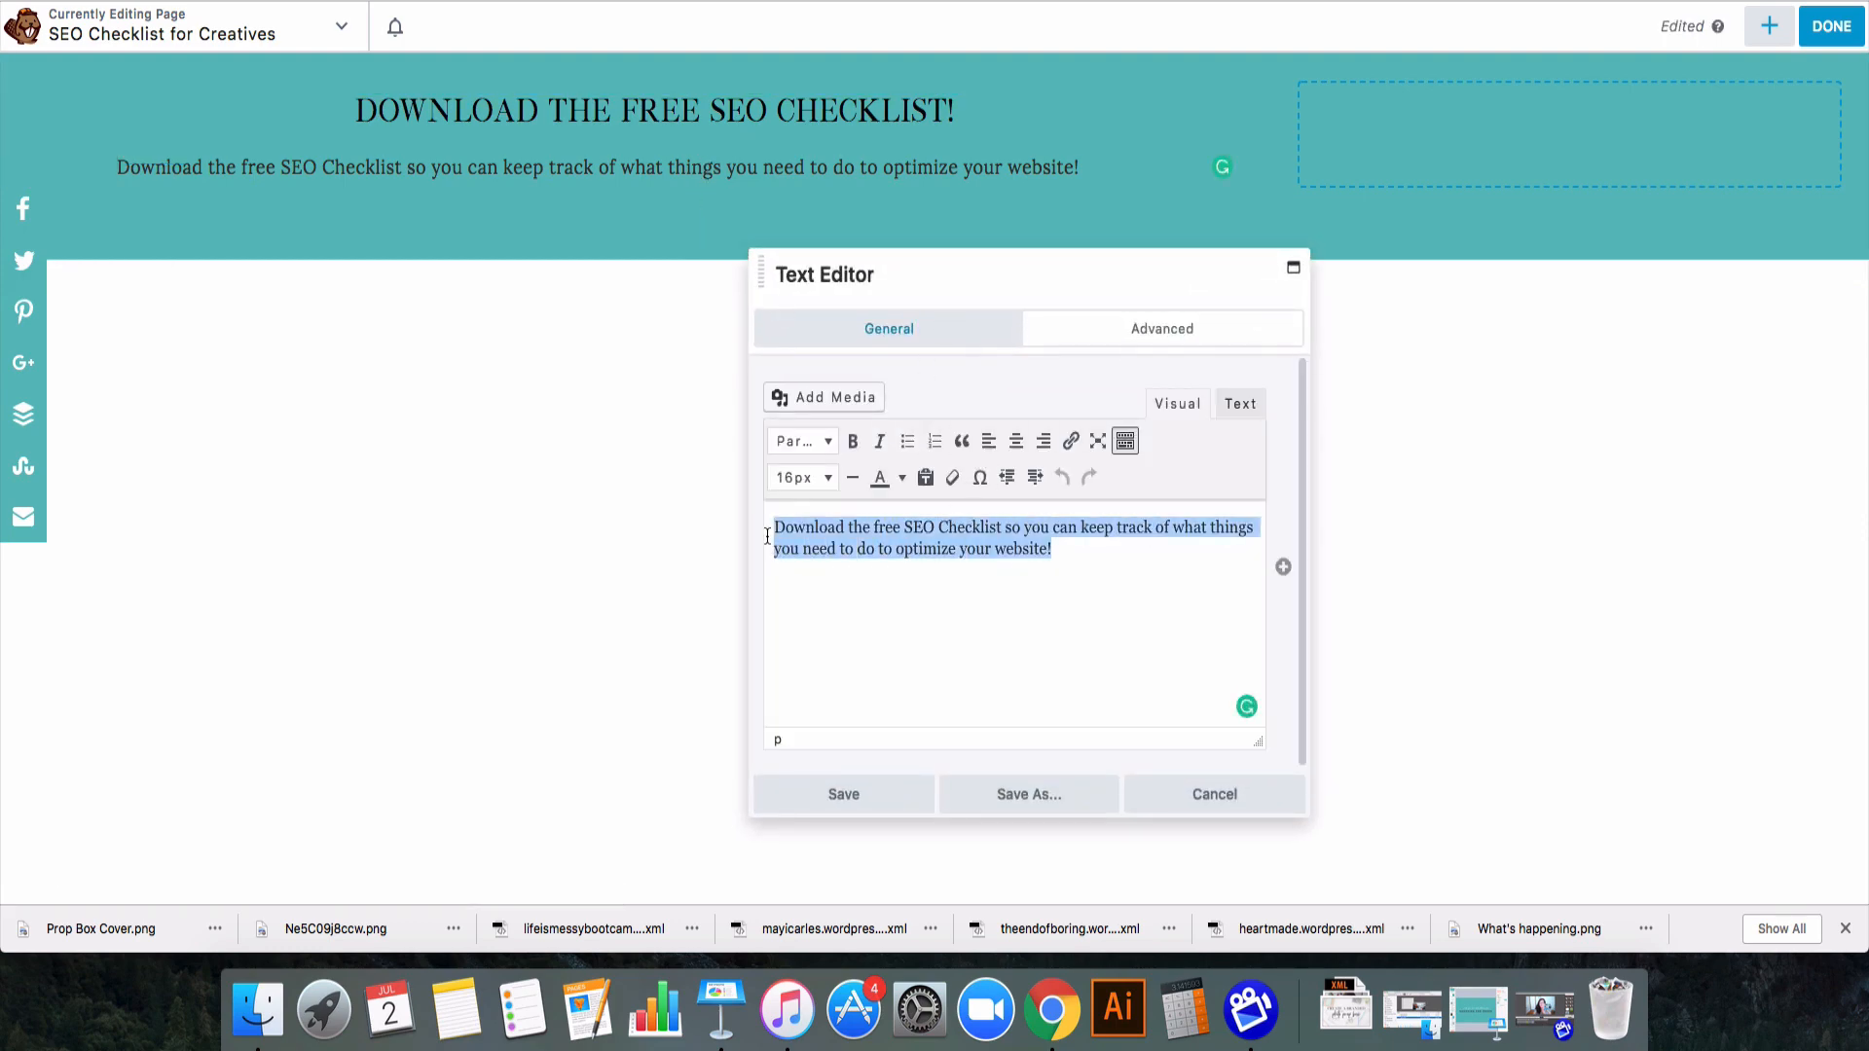
left_click(1015, 441)
left_click(856, 812)
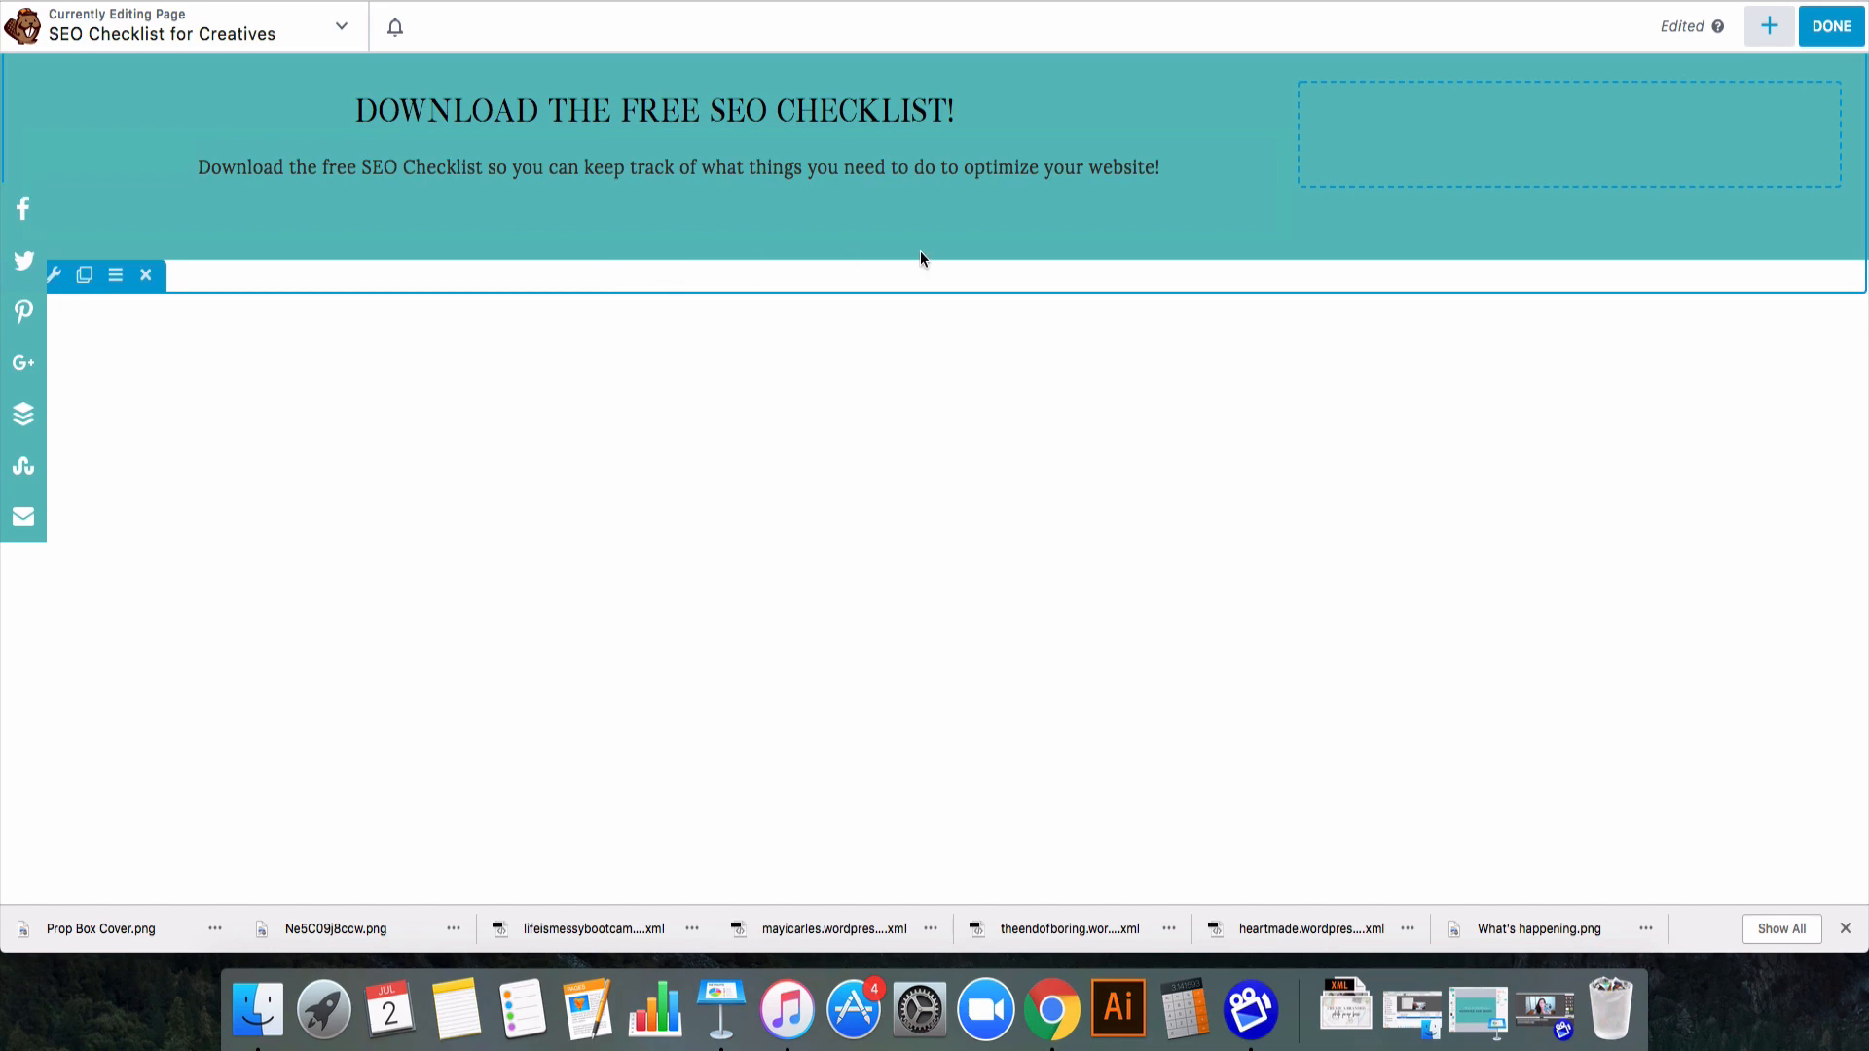
- Set the heading's top margin to 200 px and save the heading module
left_click(495, 105)
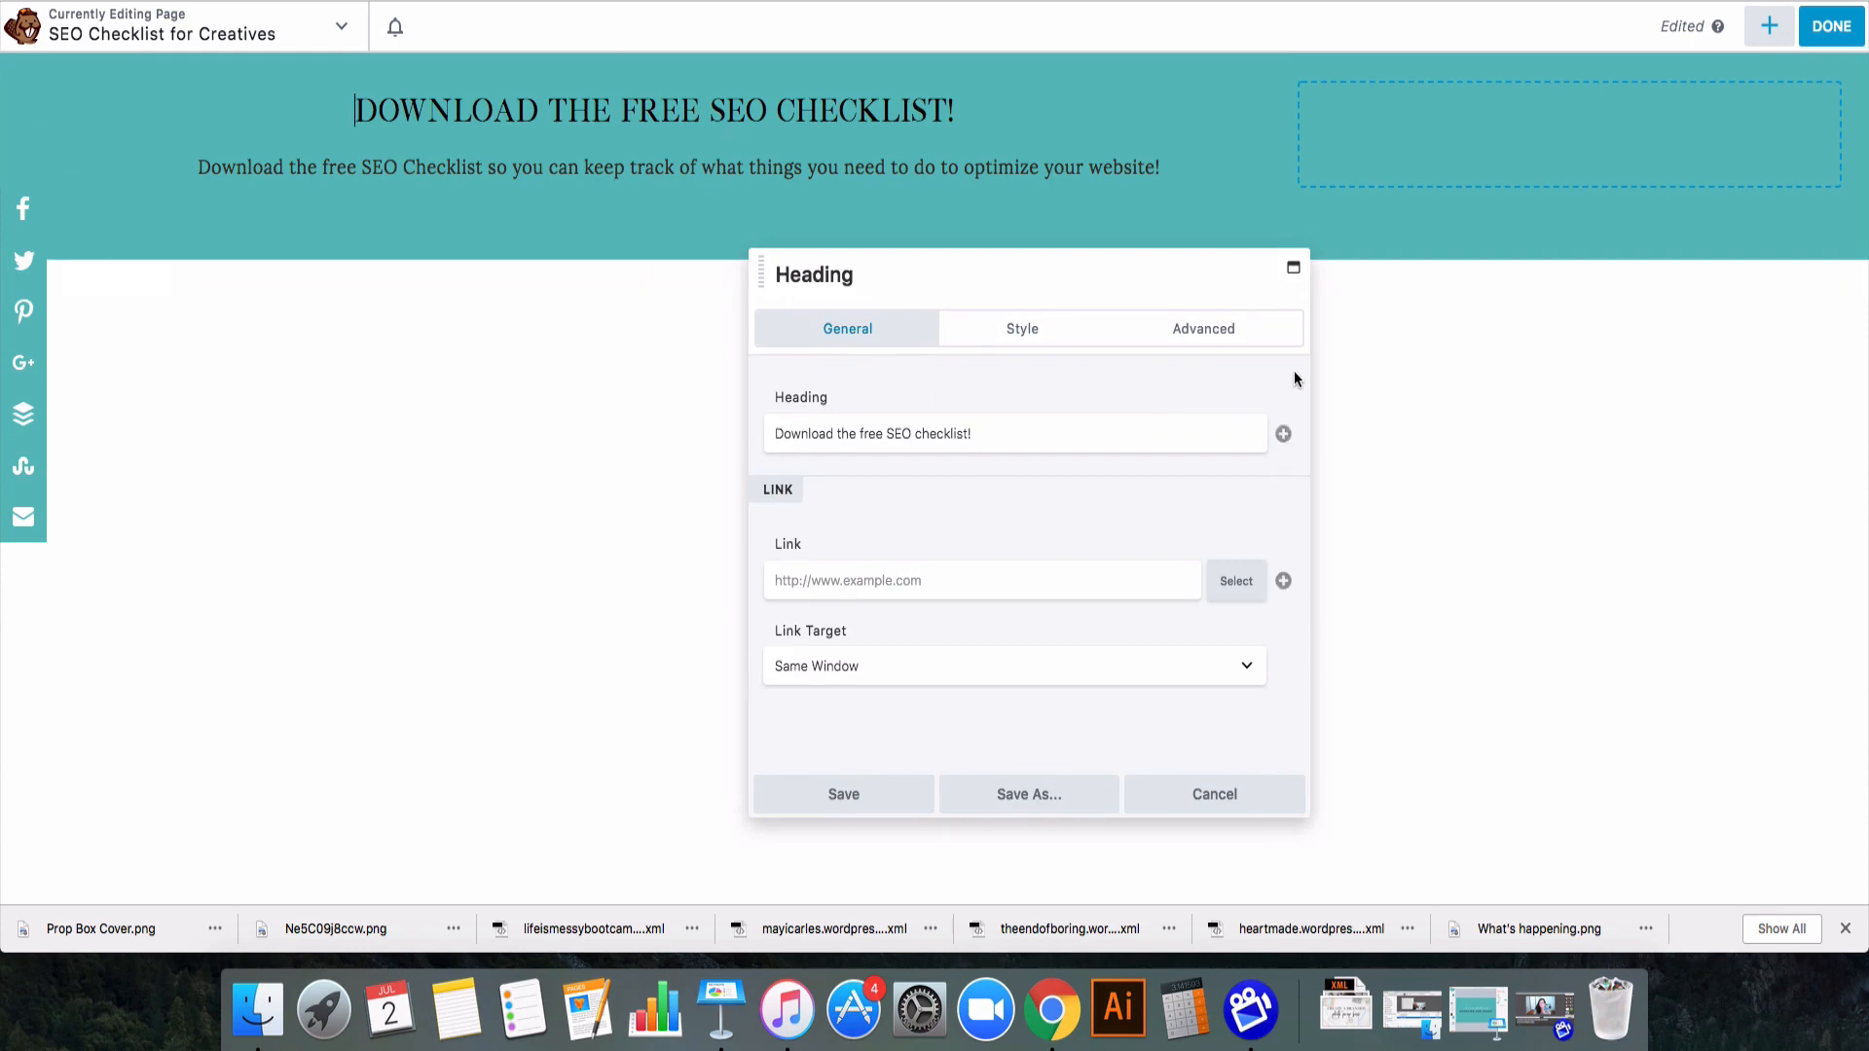
left_click(1233, 331)
left_click(783, 462)
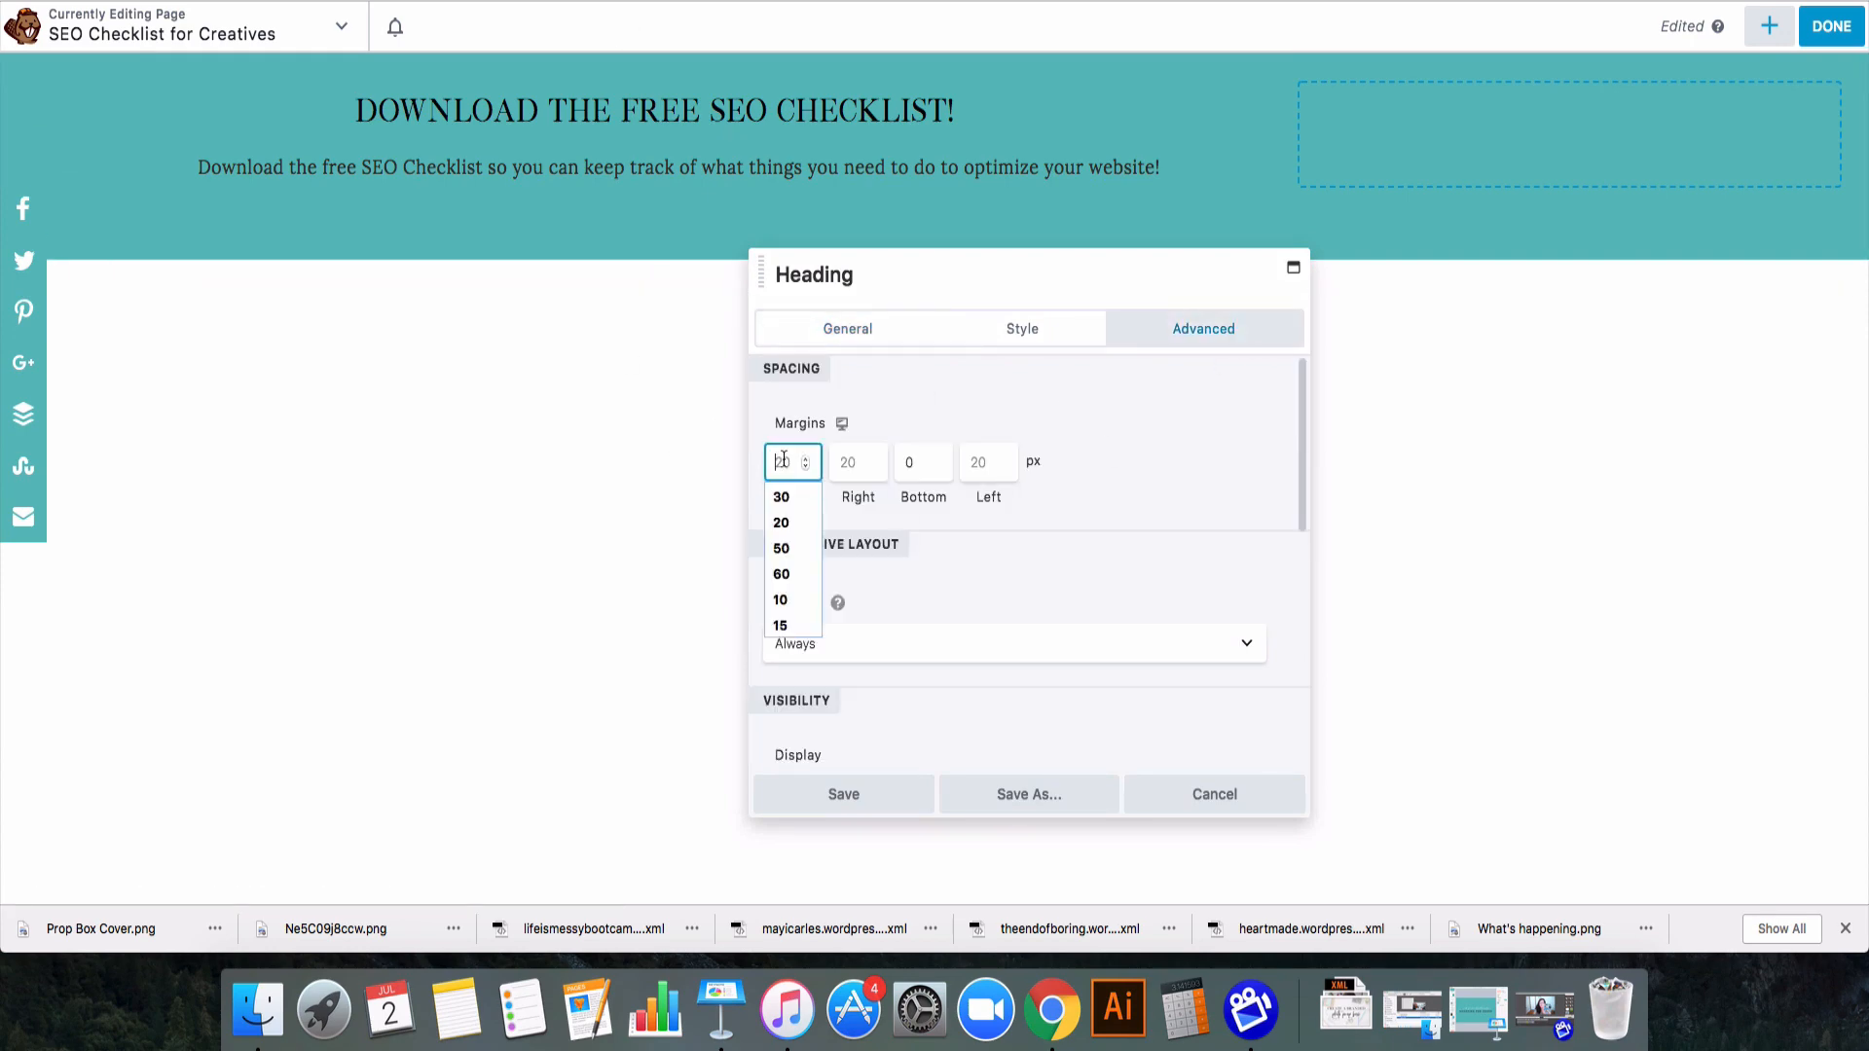
type("200")
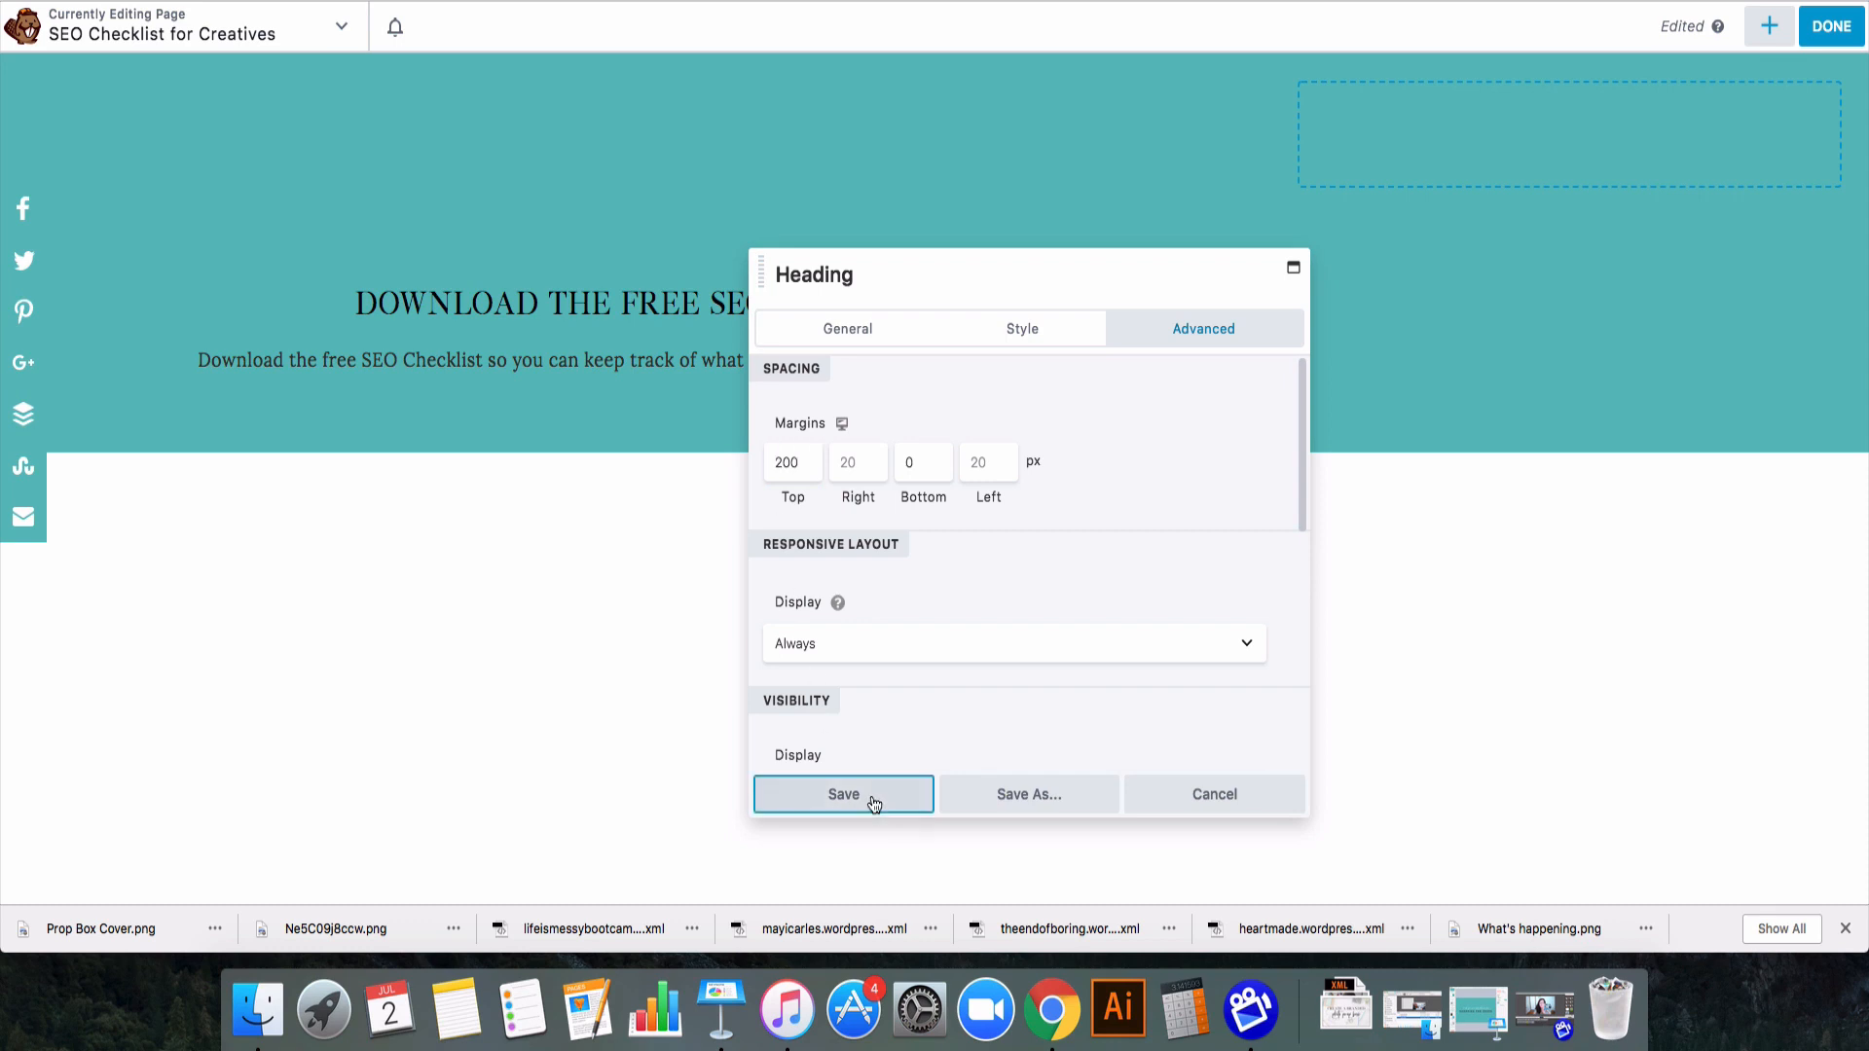
left_click(823, 792)
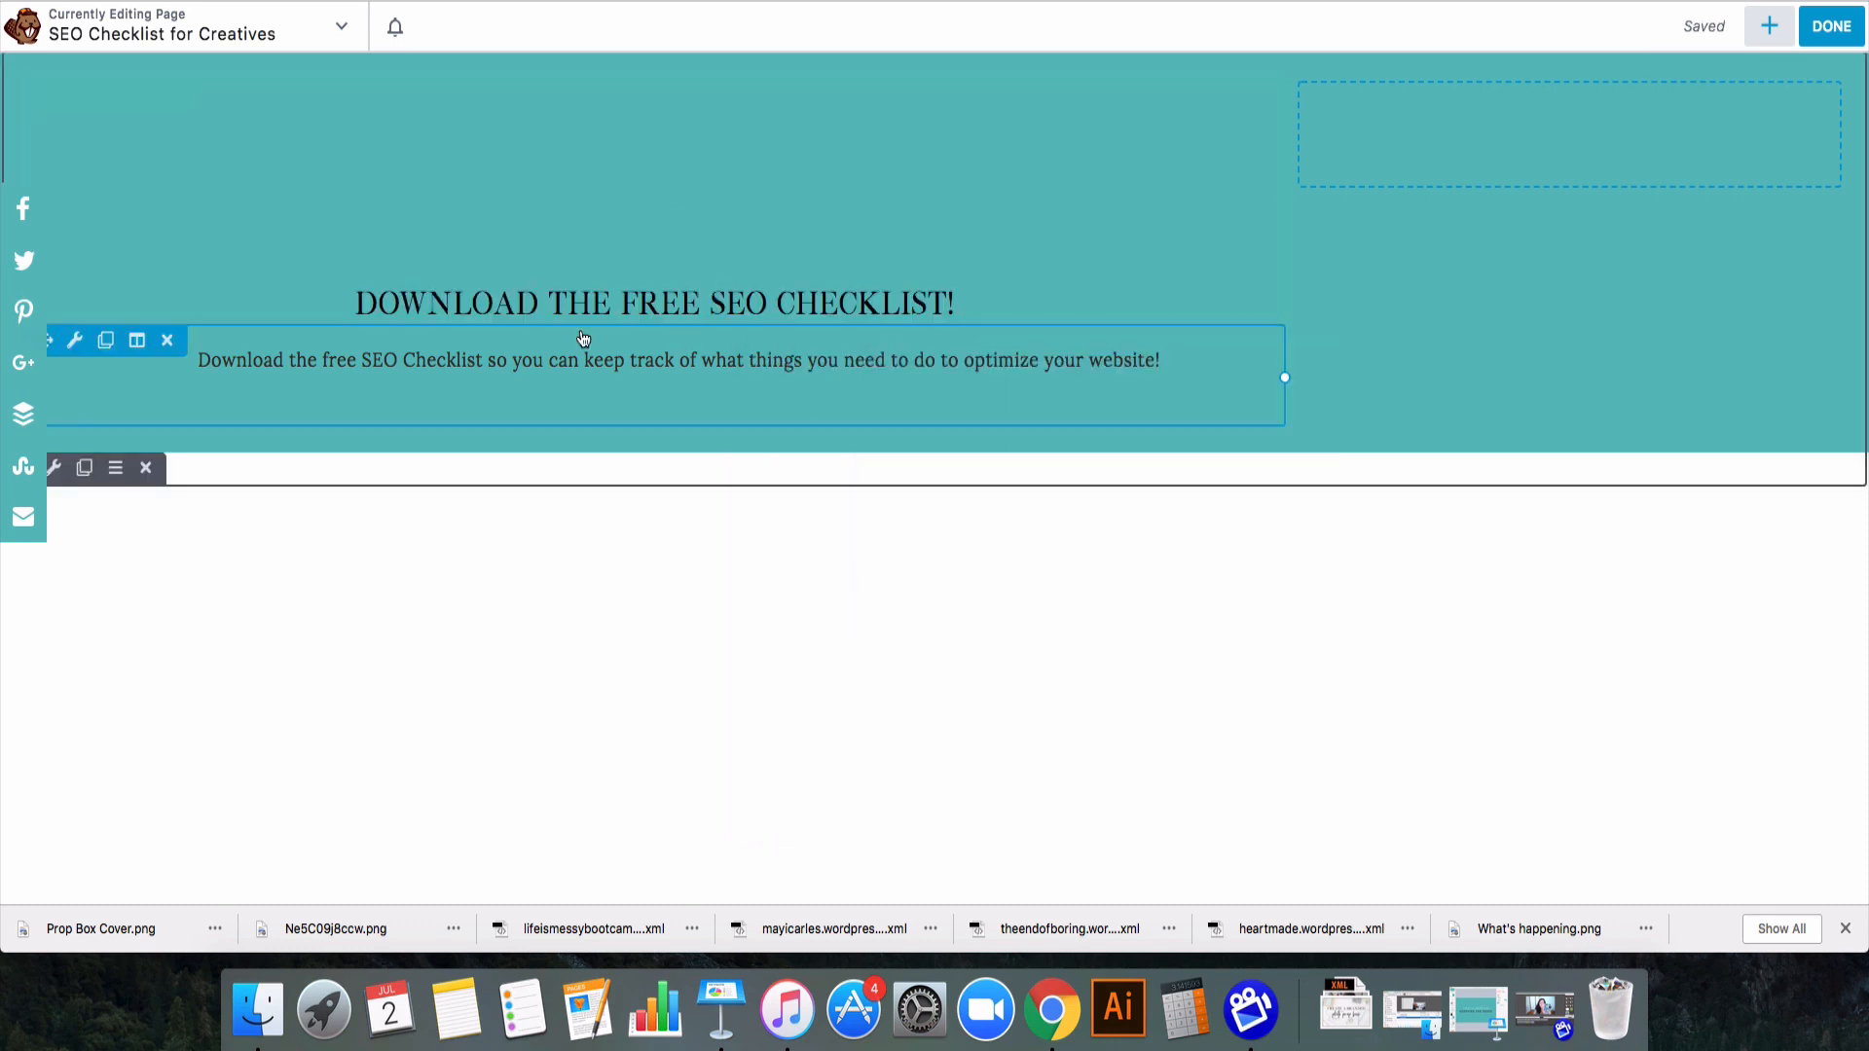
left_click(583, 252)
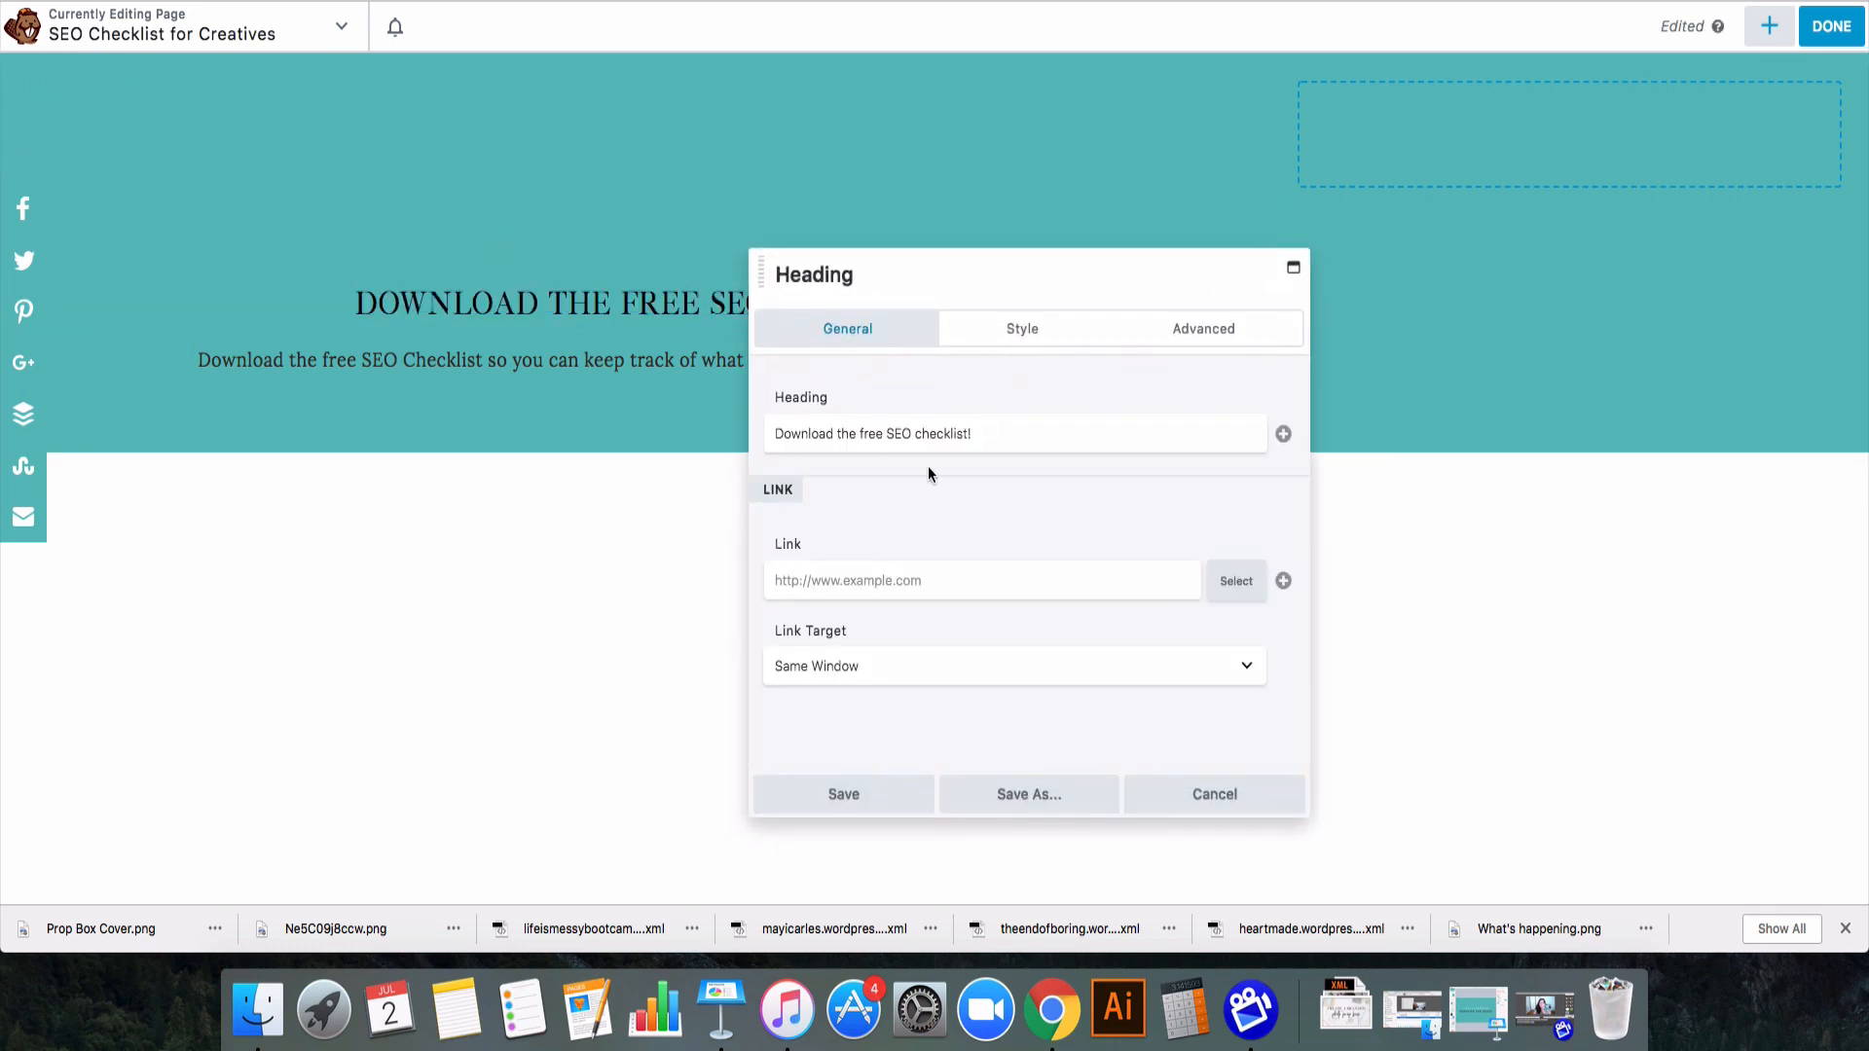
left_click(880, 792)
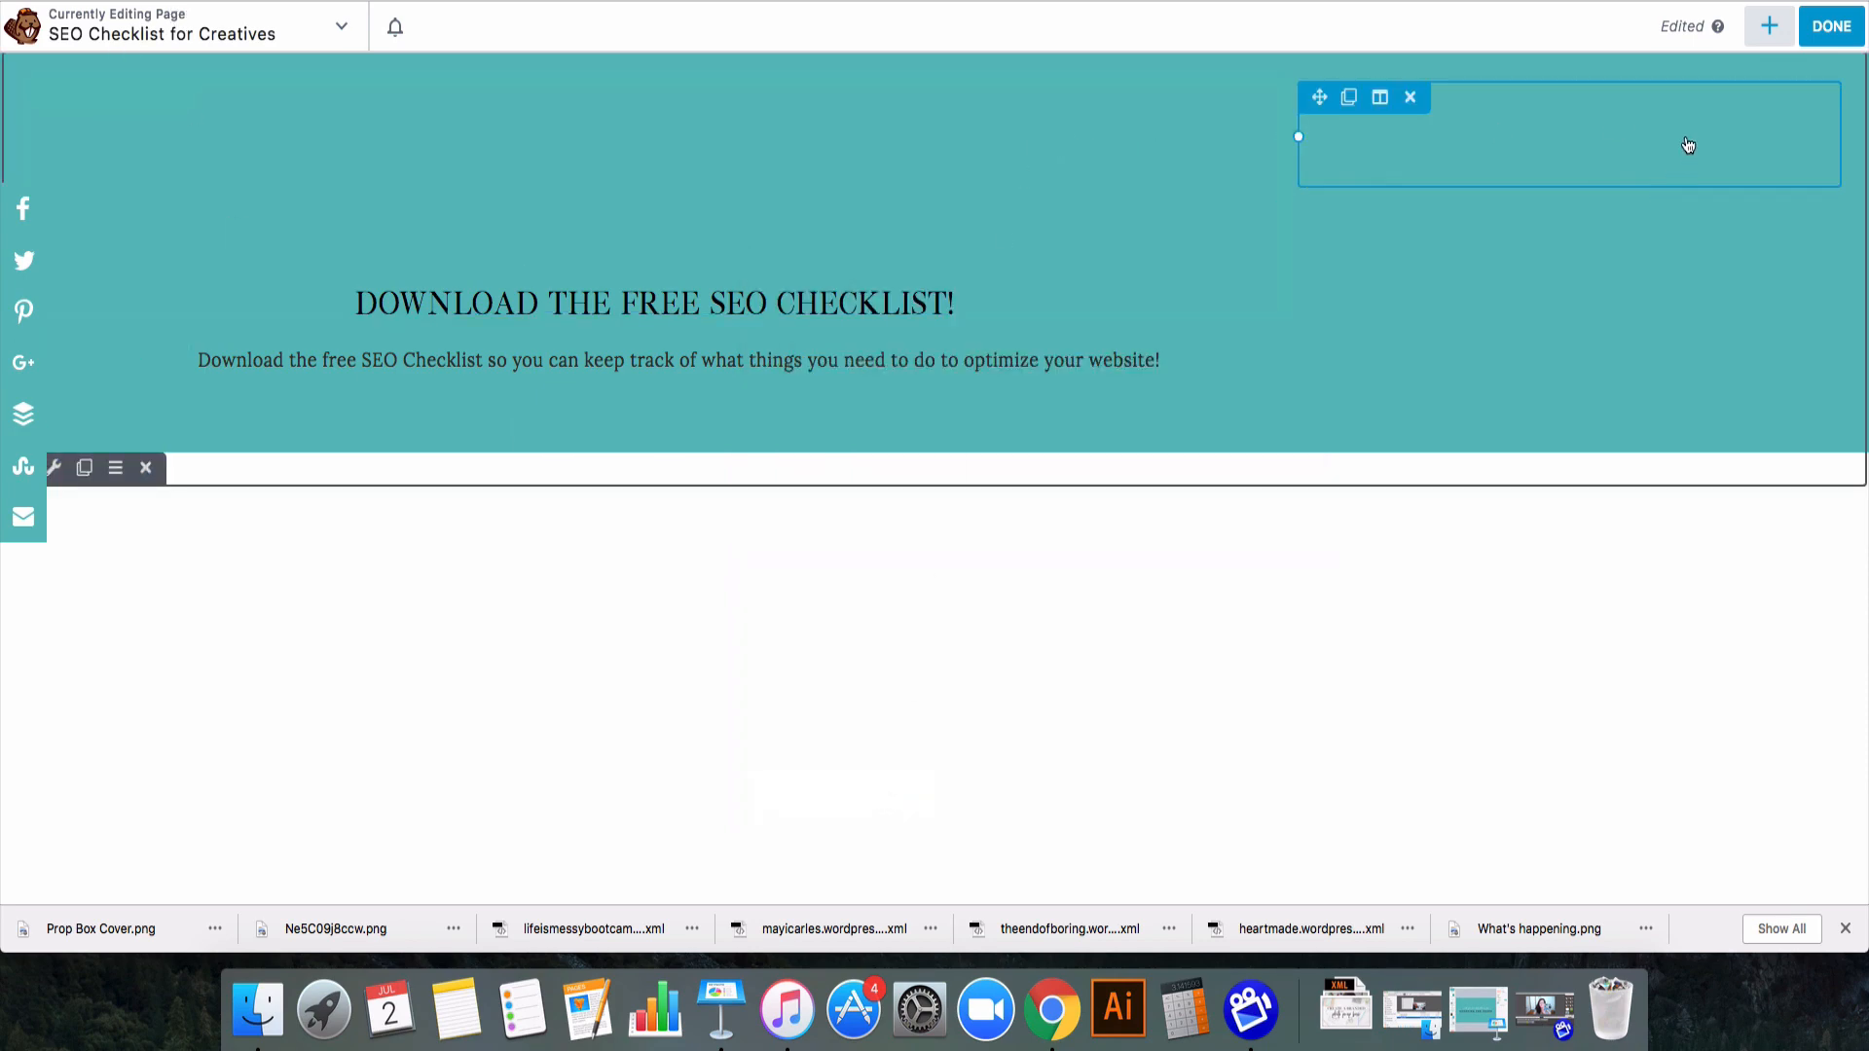
- Add a Photo module to the empty column beside the heading, using the 640 x 640 picture of the woman writing, cropped to a circle
left_click(1762, 27)
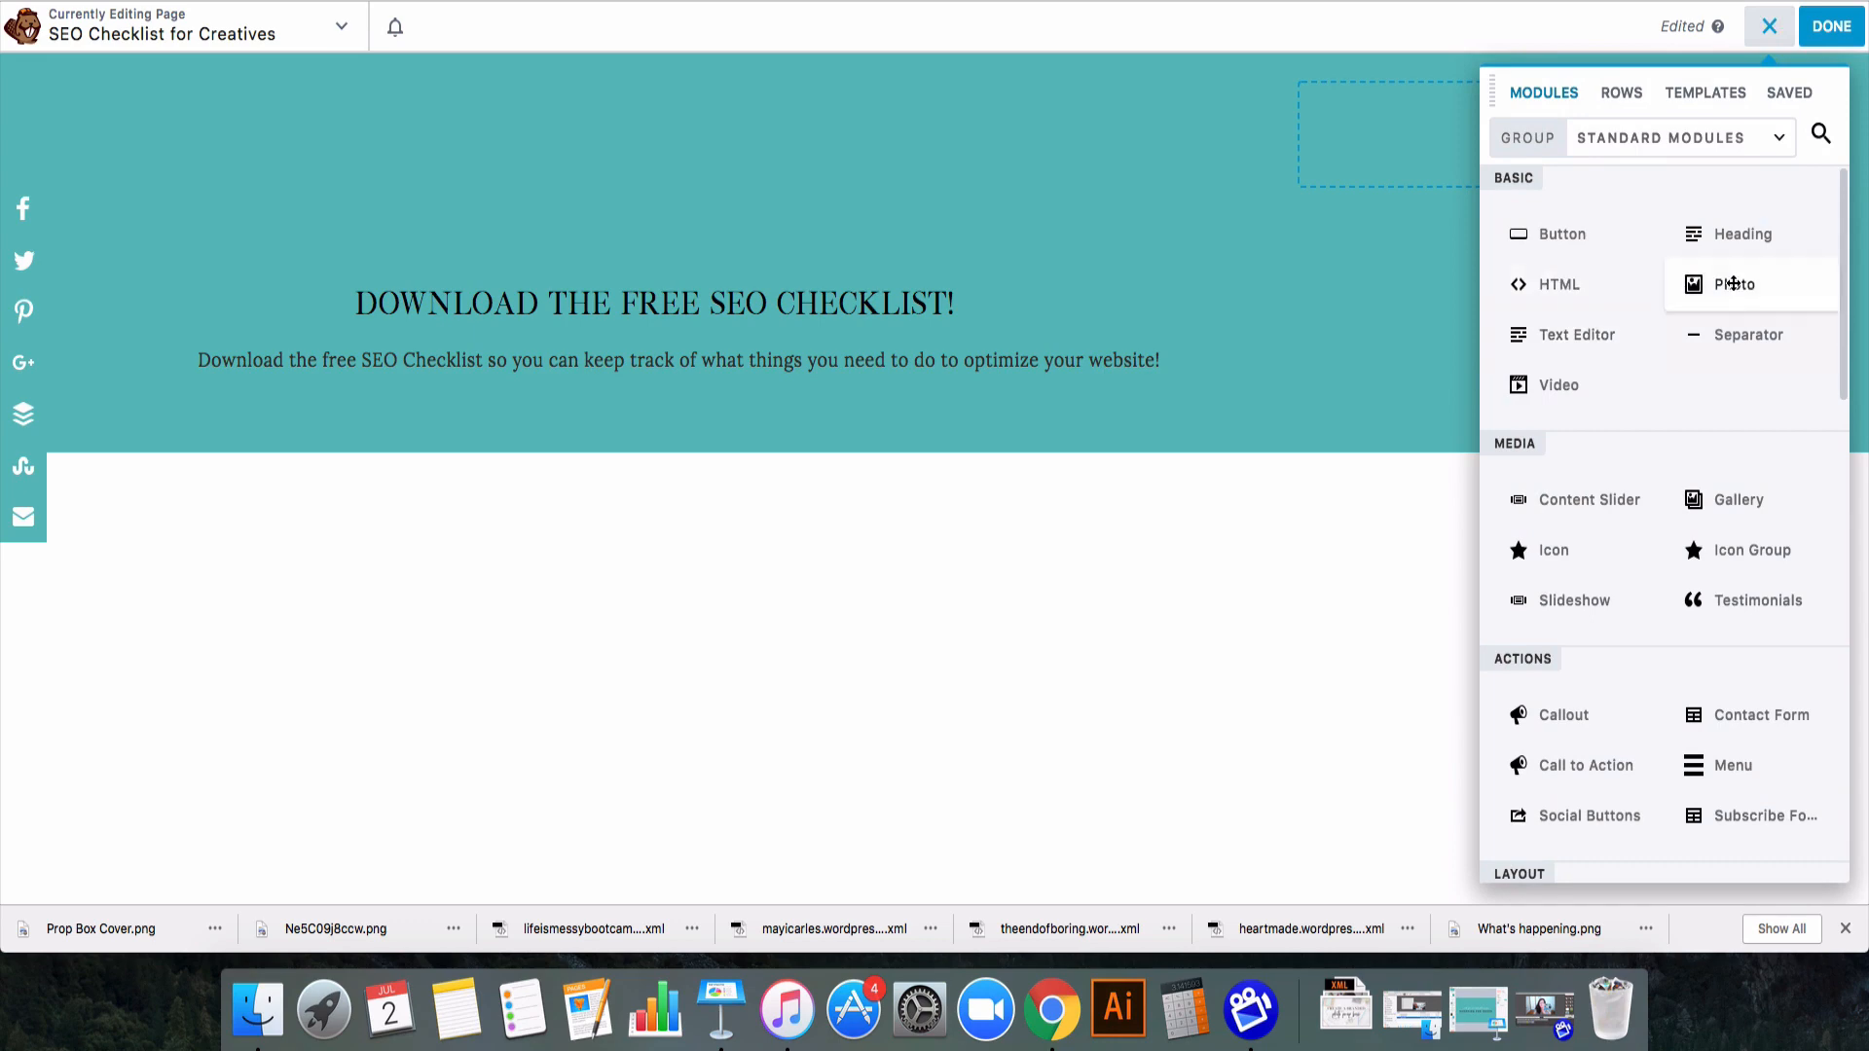
left_click_drag(1731, 283, 1434, 271)
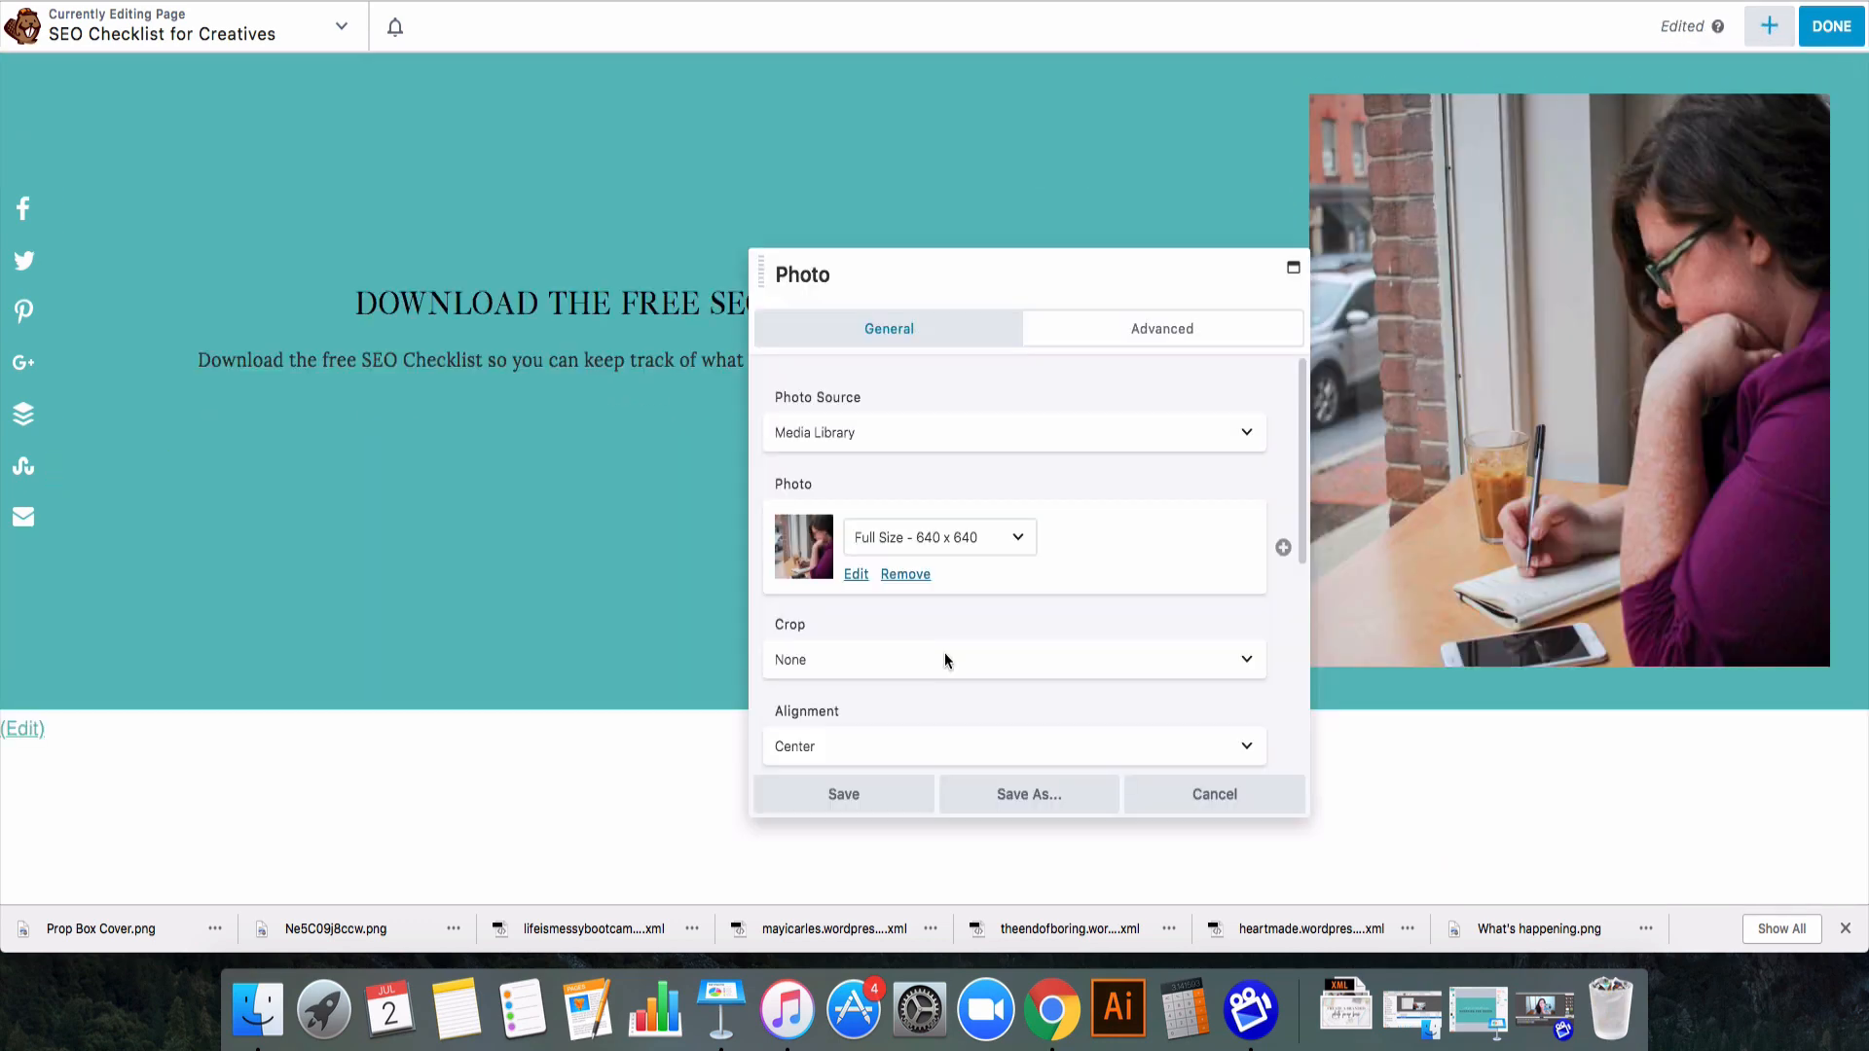
left_click(945, 657)
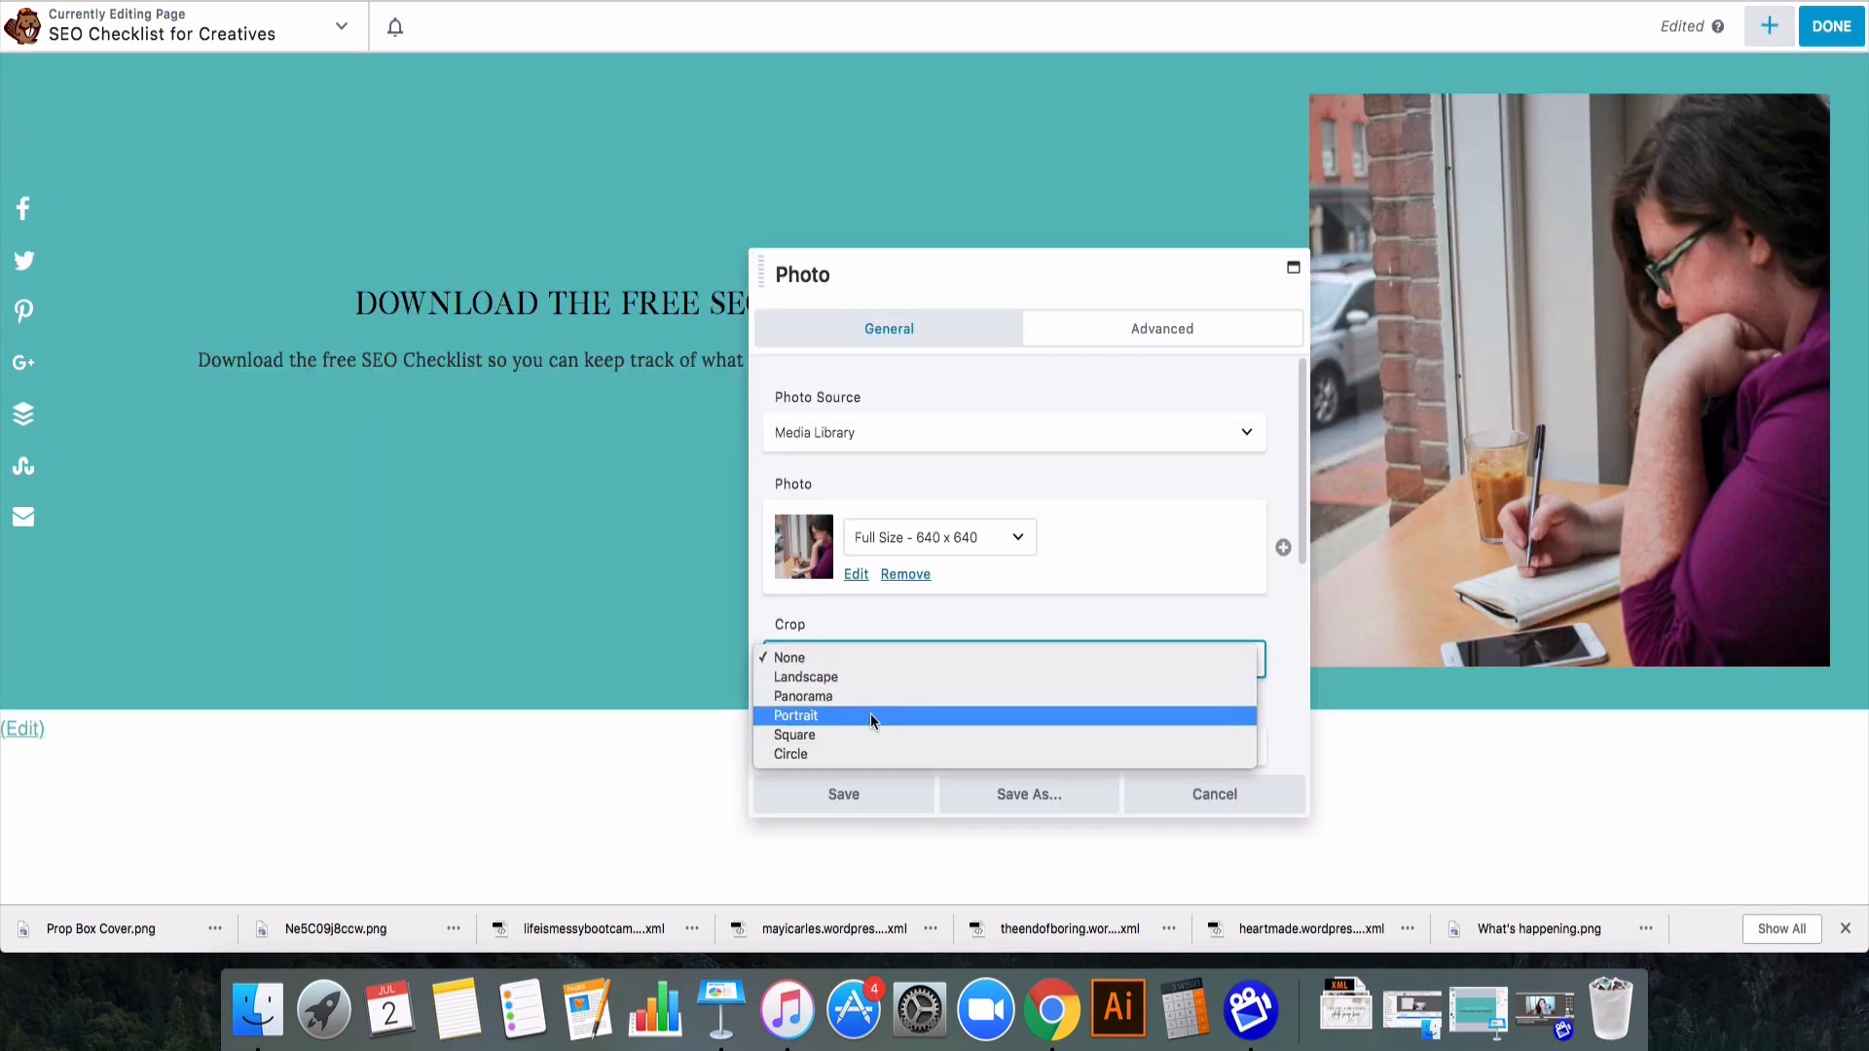
left_click(862, 757)
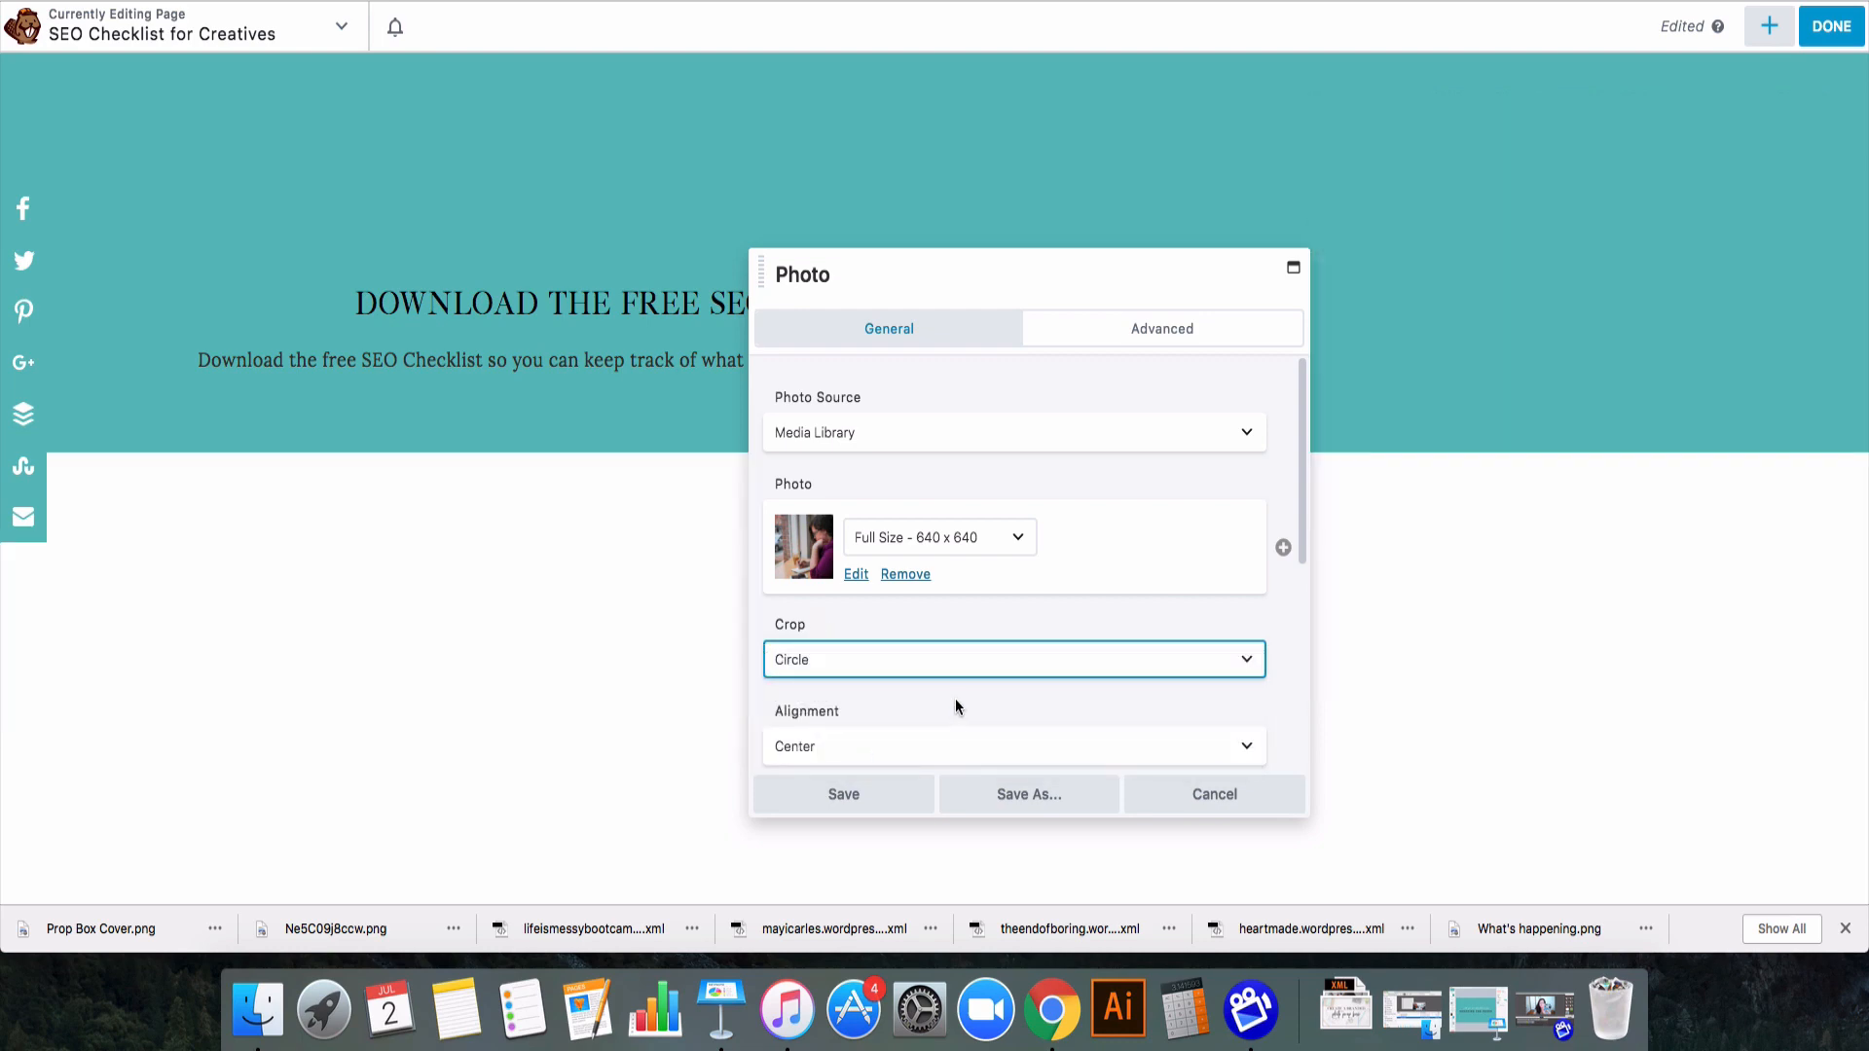
- Set the photo's right margin to 100 px and left margin to 0 px, and save the photo module
left_click(1189, 341)
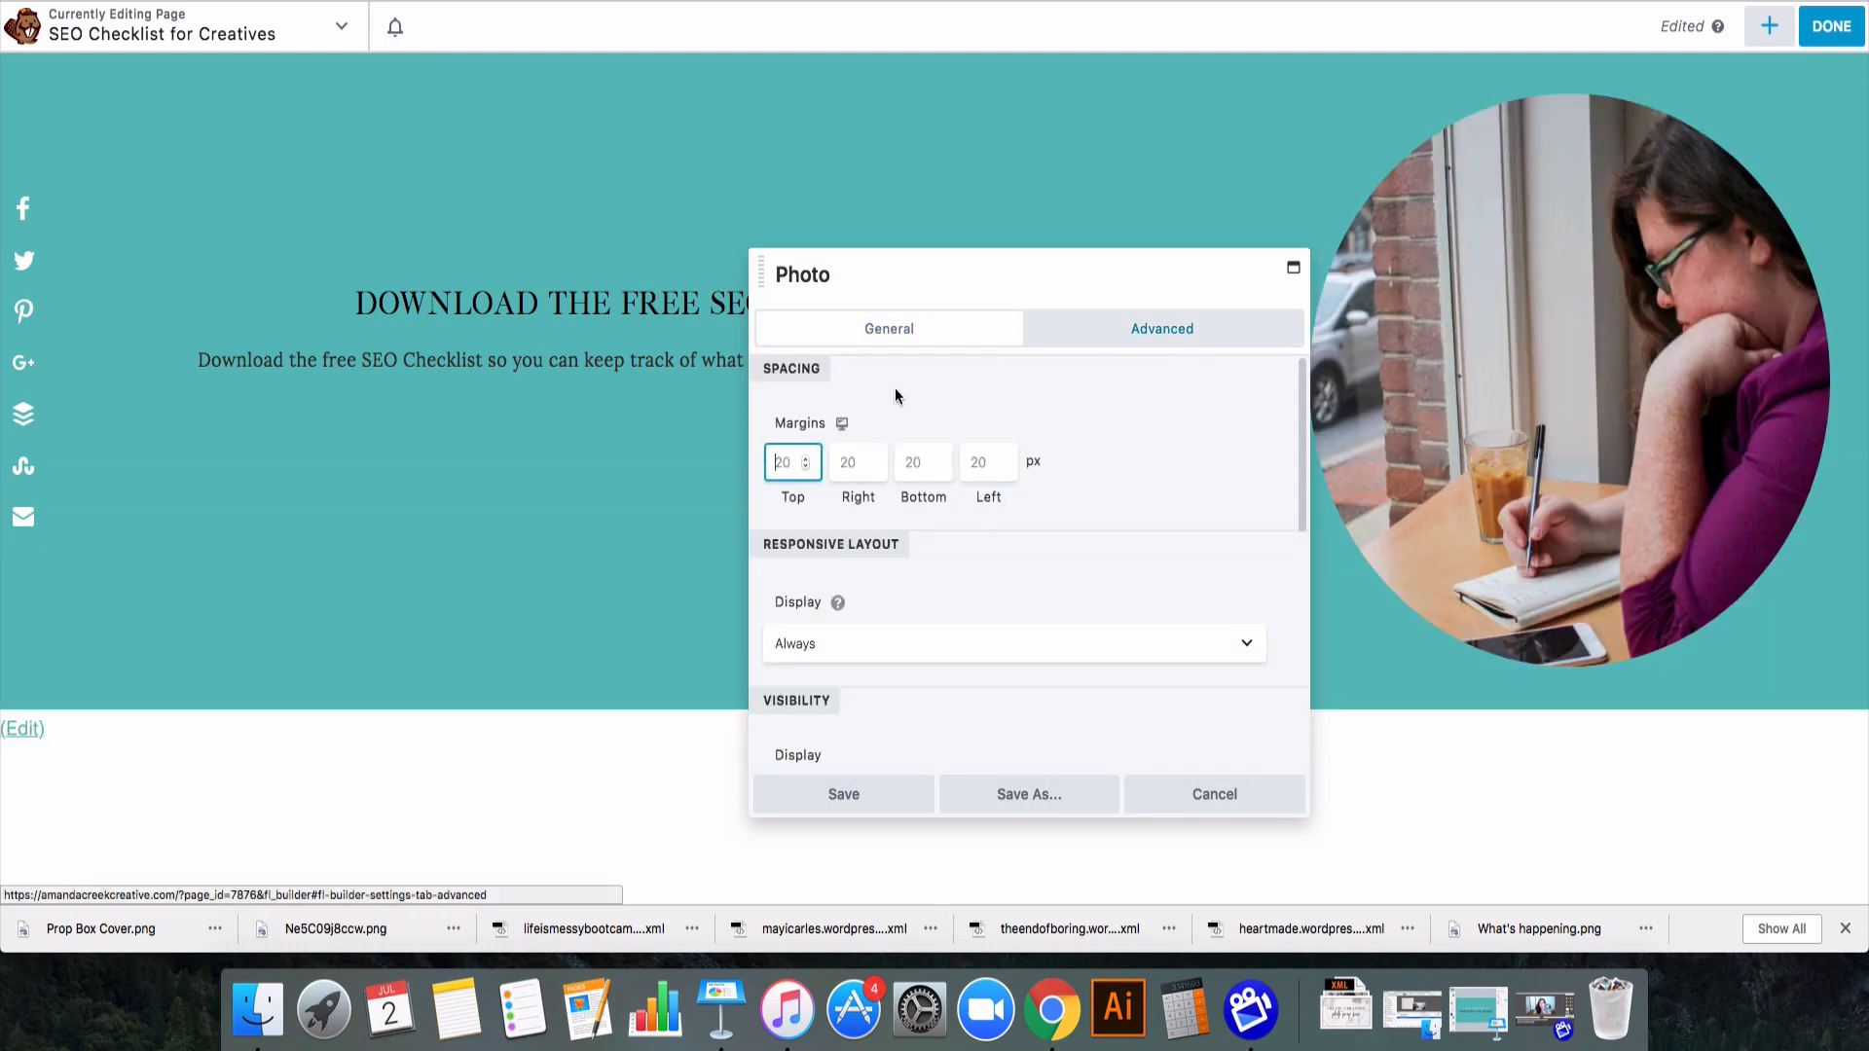
left_click(852, 466)
type("100")
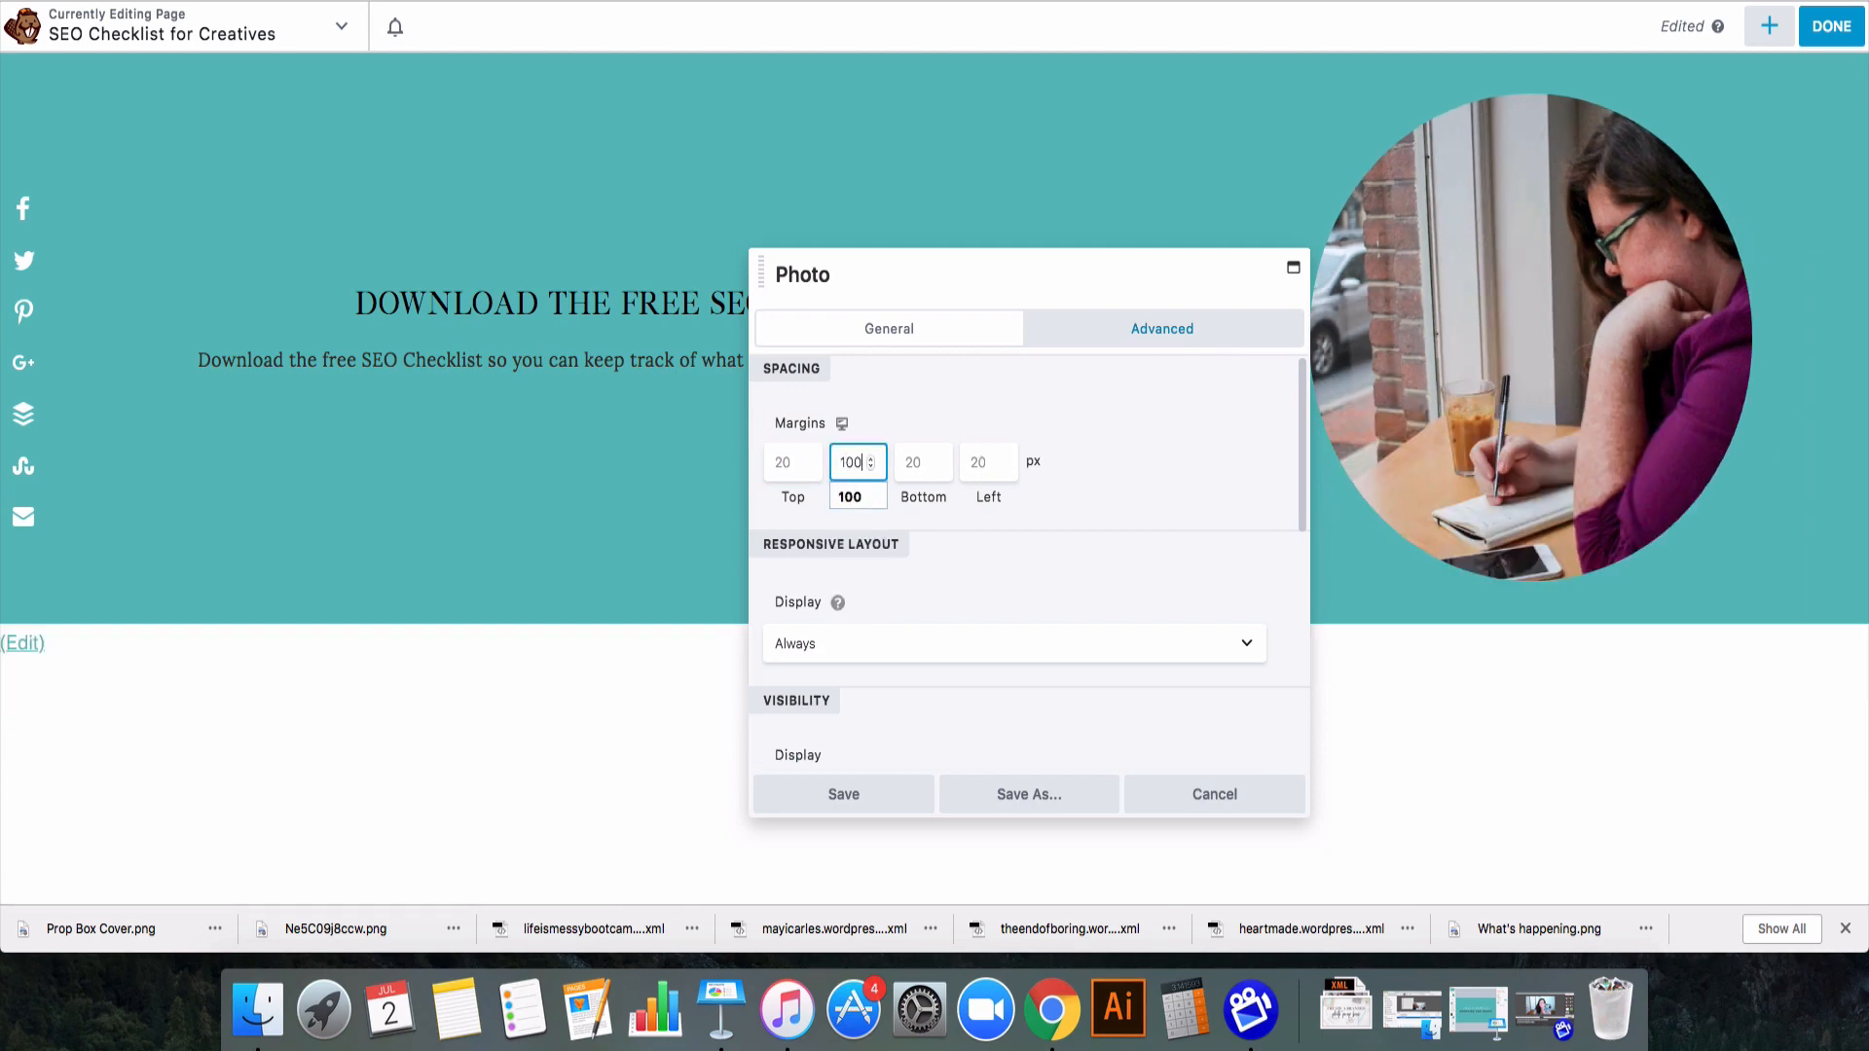
left_click(979, 460)
type("0")
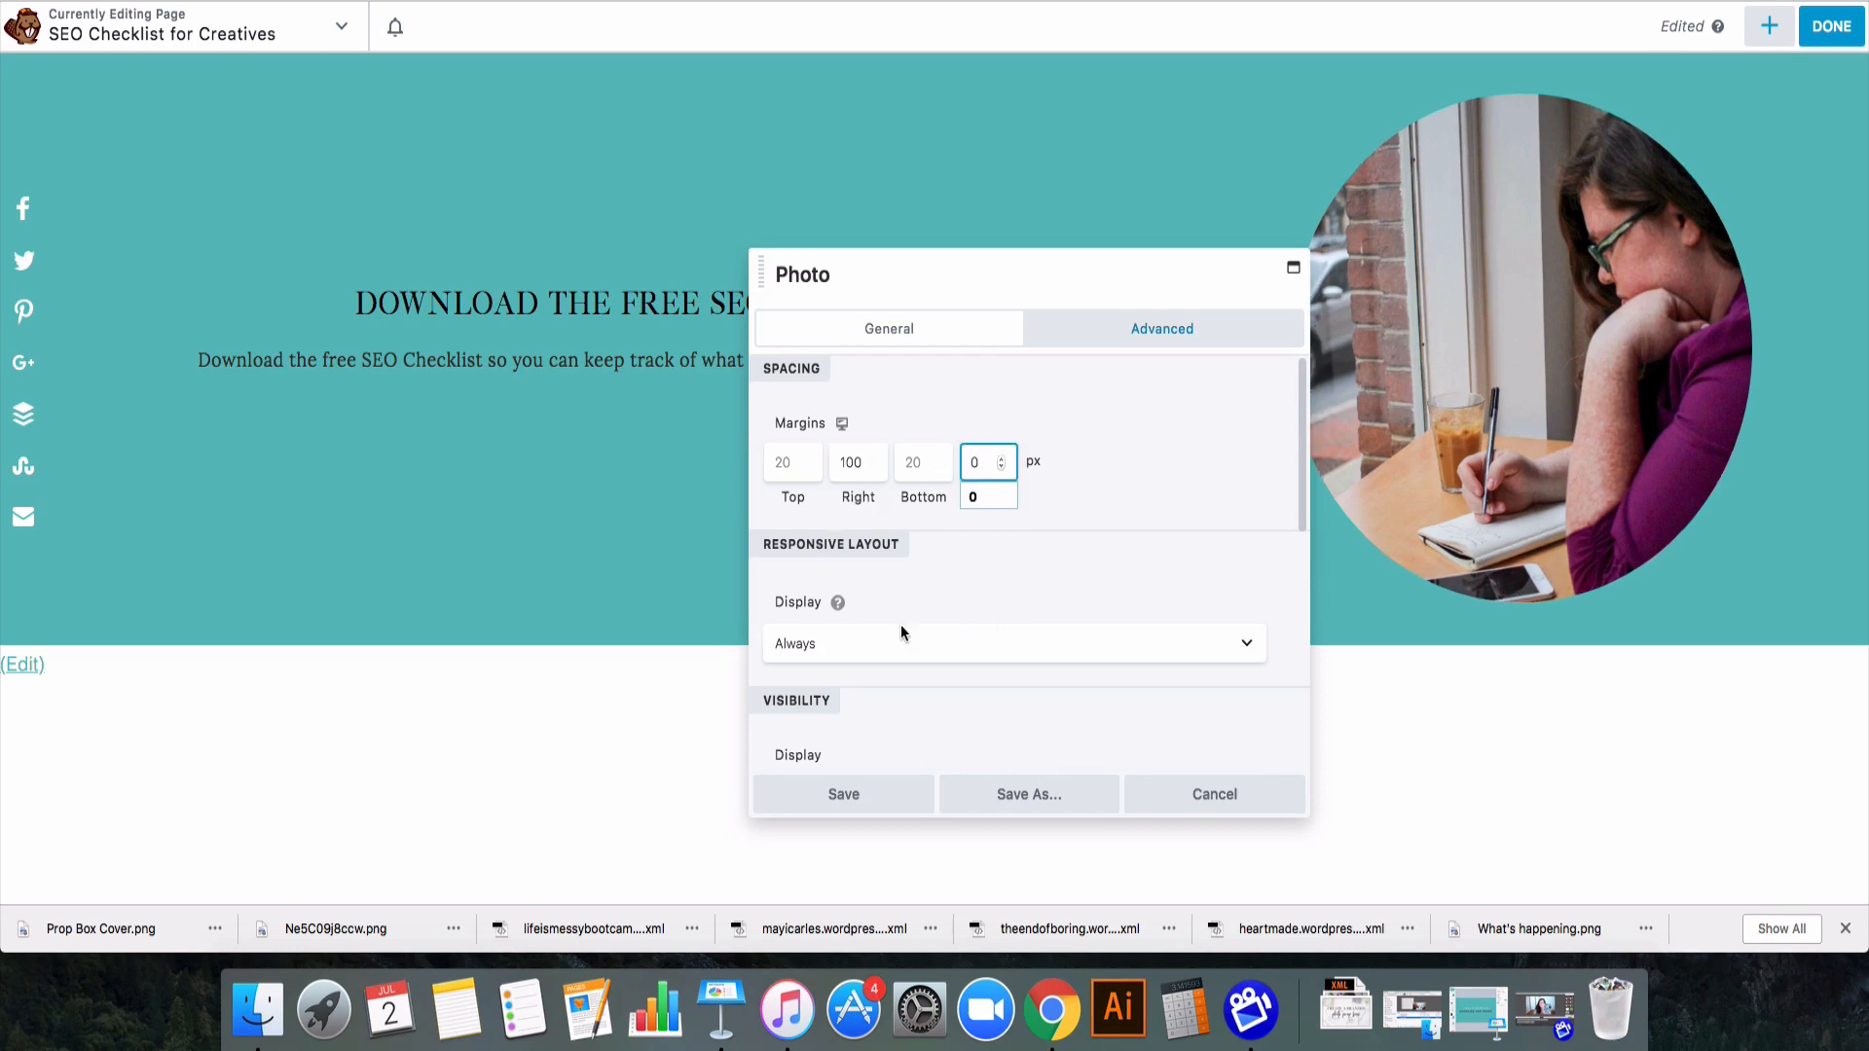
left_click(862, 803)
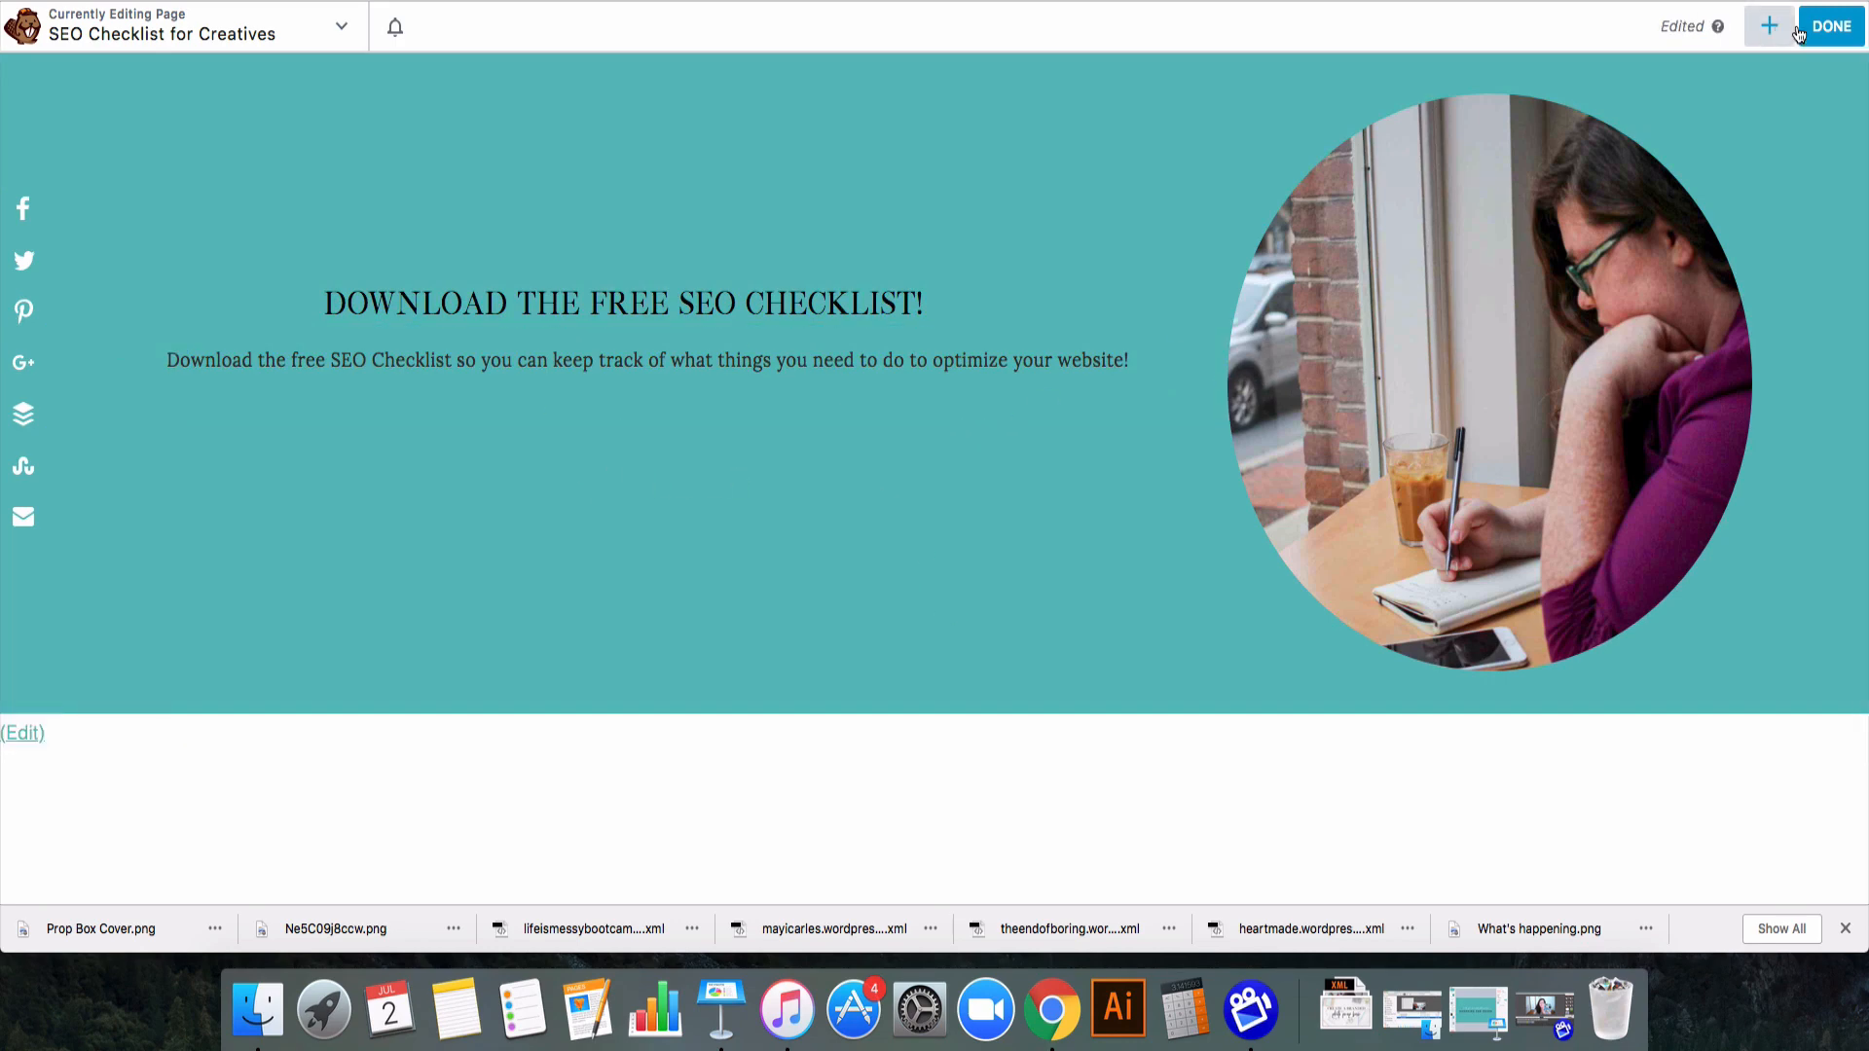
- Finish editing the landing page and publish it
left_click(1829, 32)
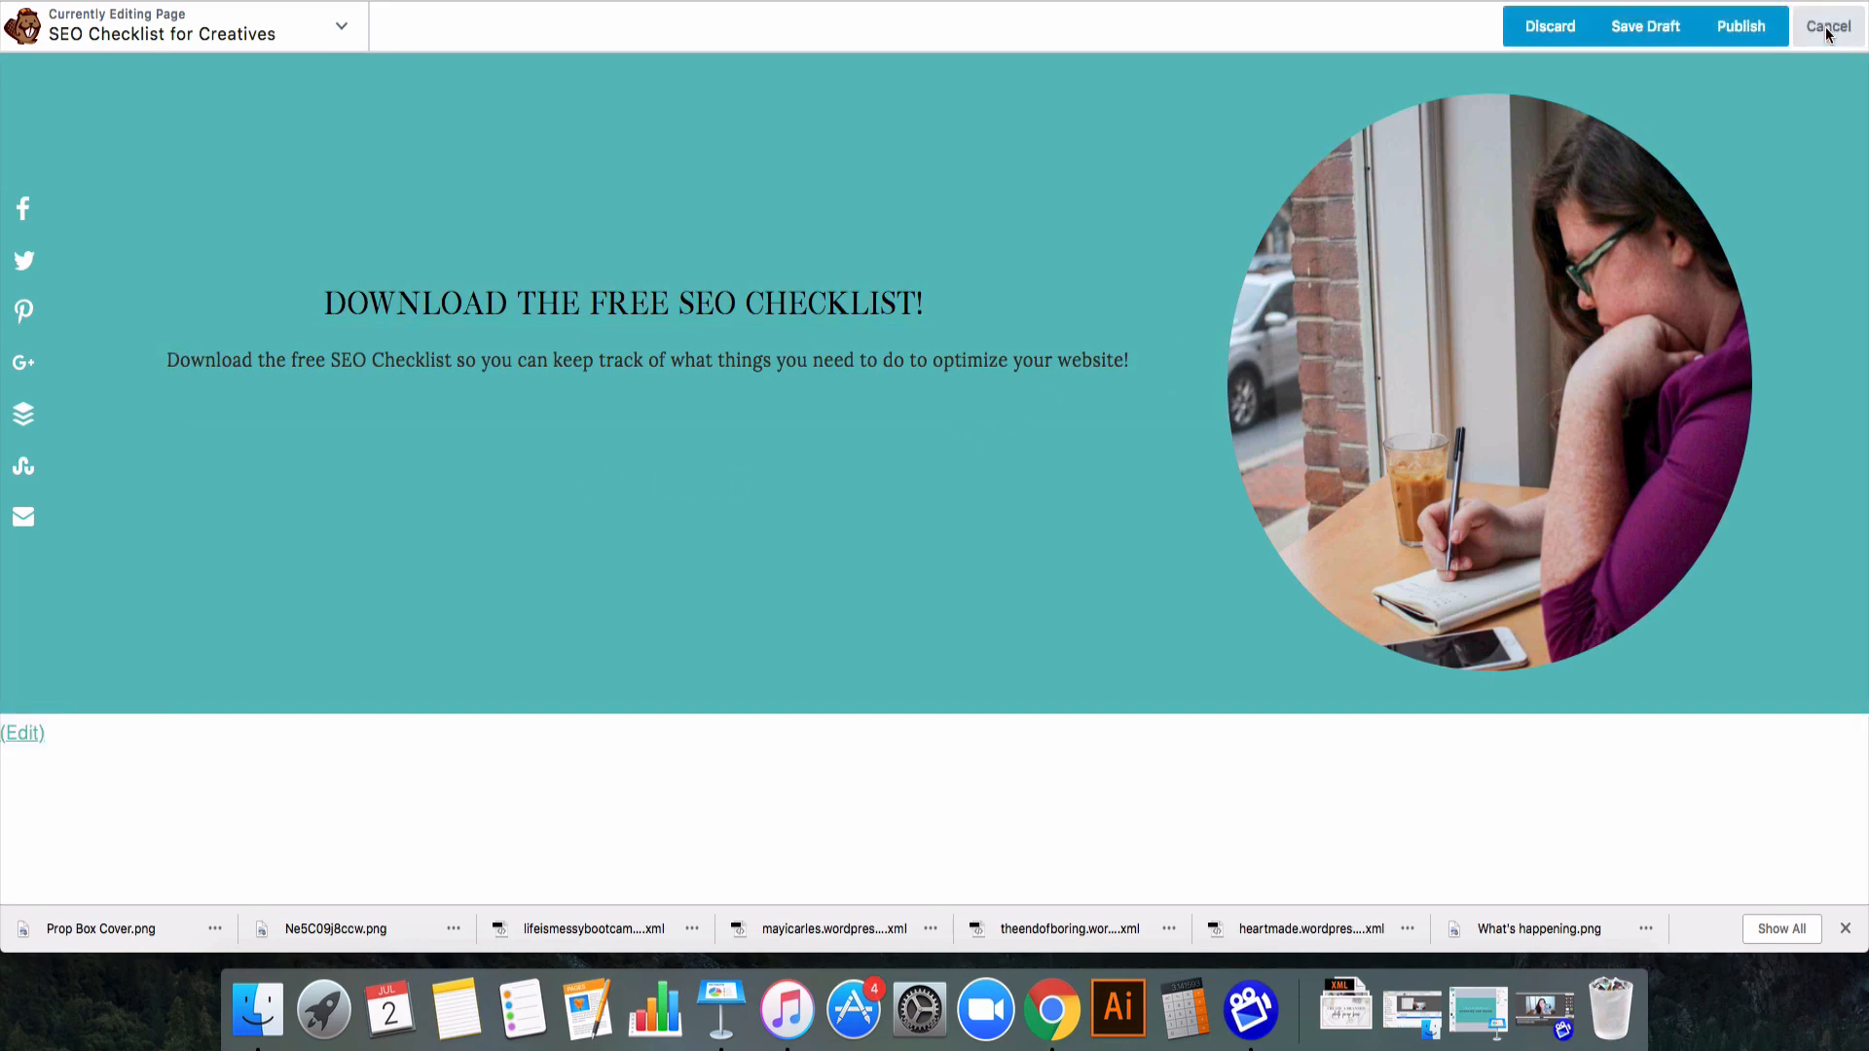
left_click(1764, 27)
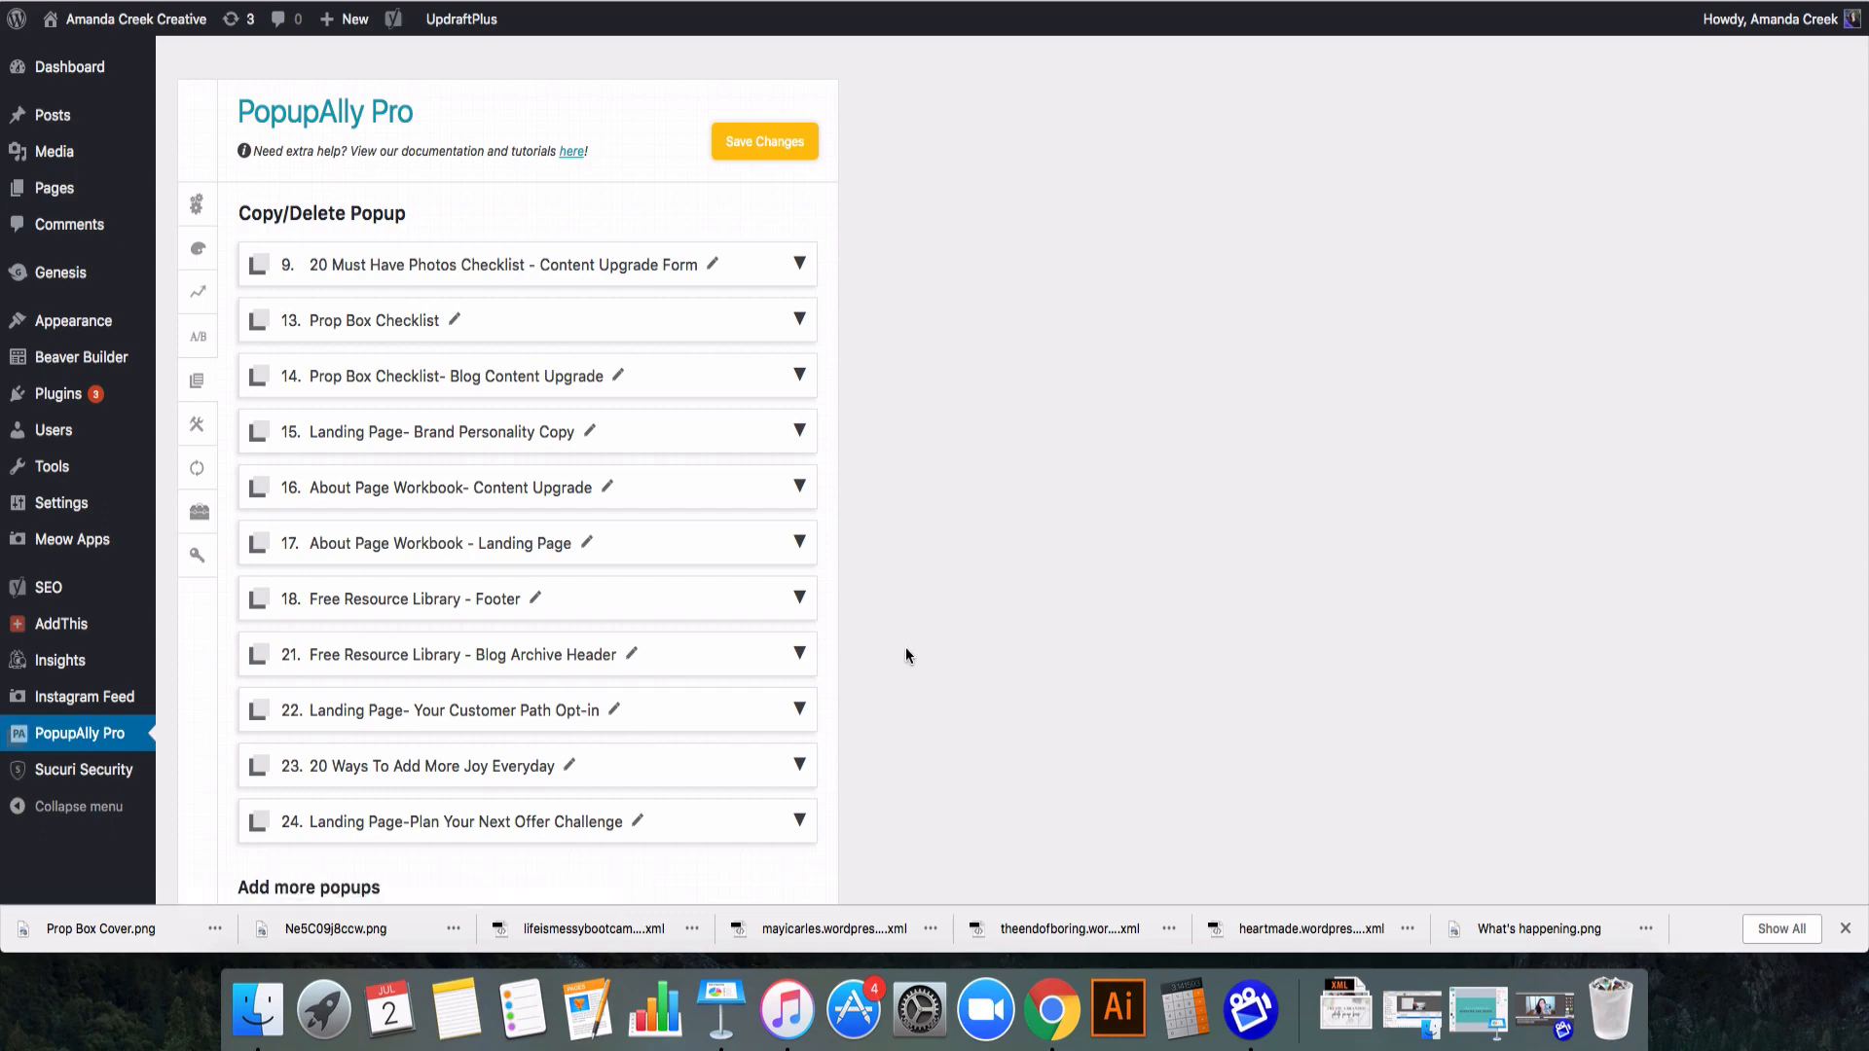
- In PopupAlly Pro, copy the Free Resource Library - Footer popup as "SEO Checklist Landing Page" and save the changes
scroll(905, 647, "down", 2)
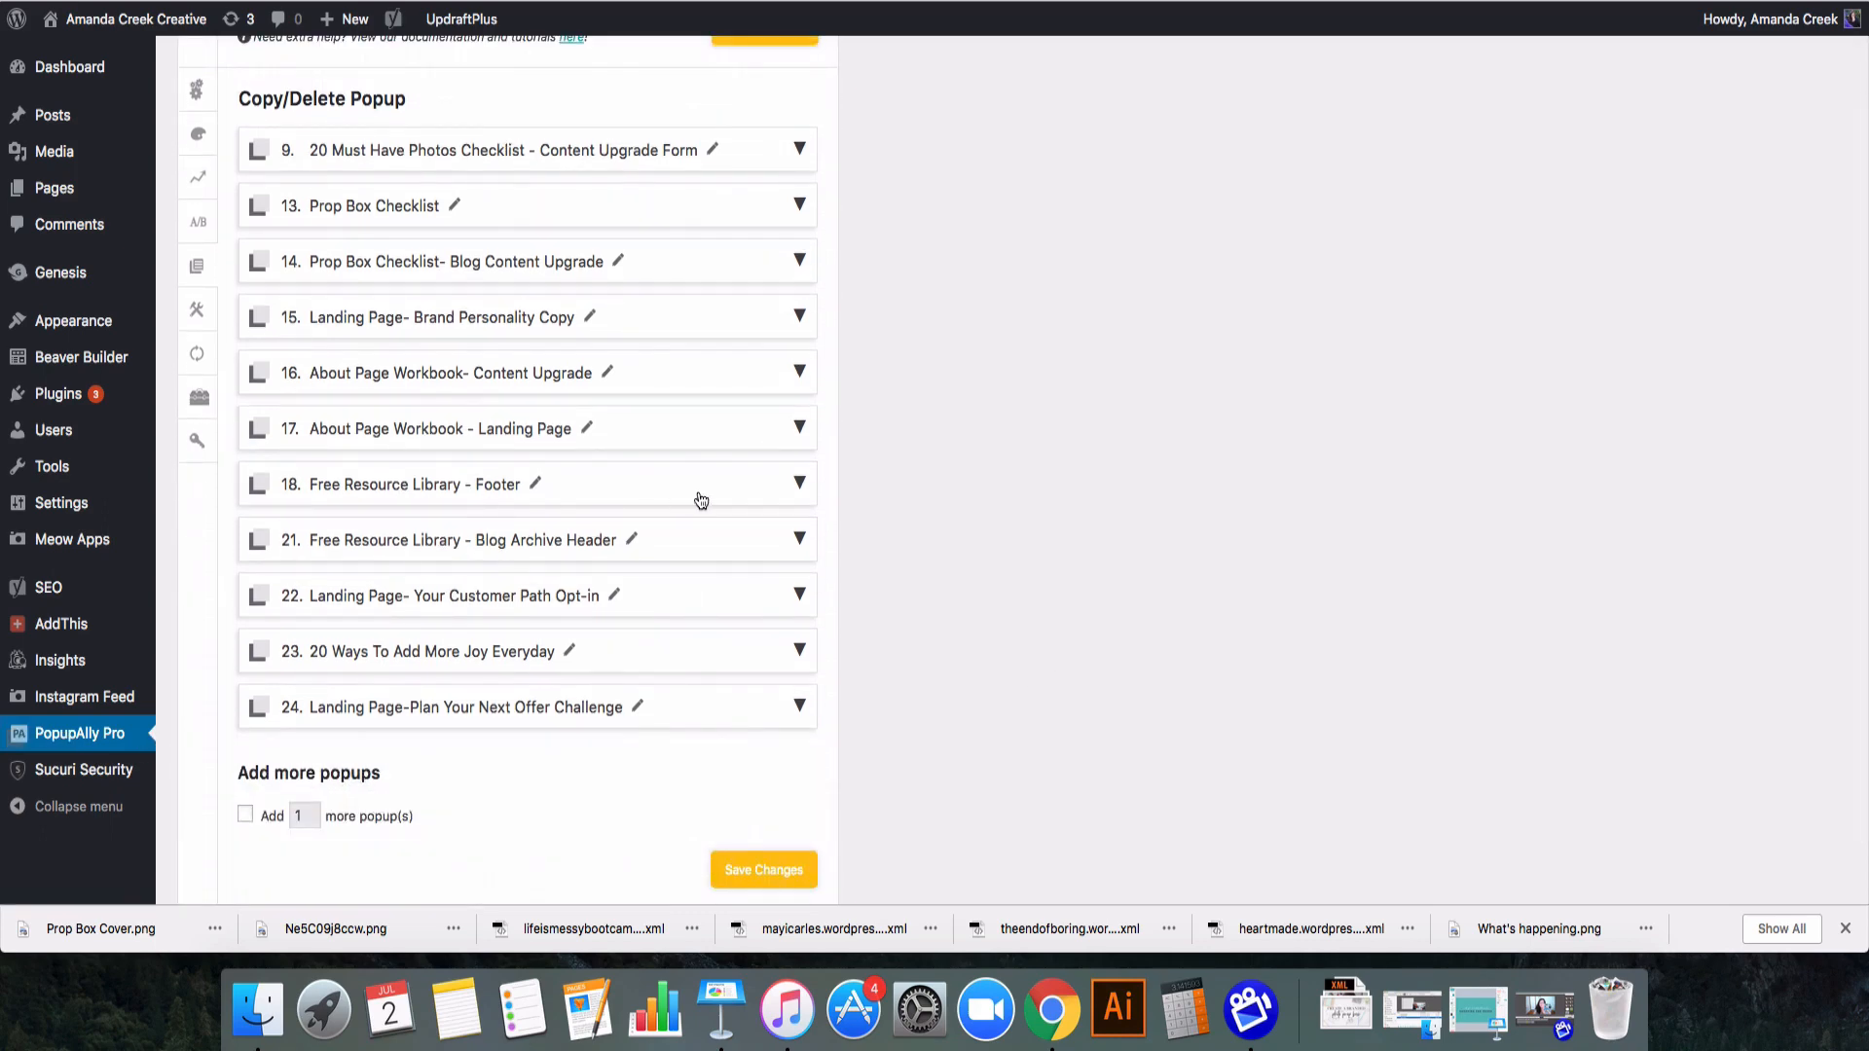
left_click(796, 484)
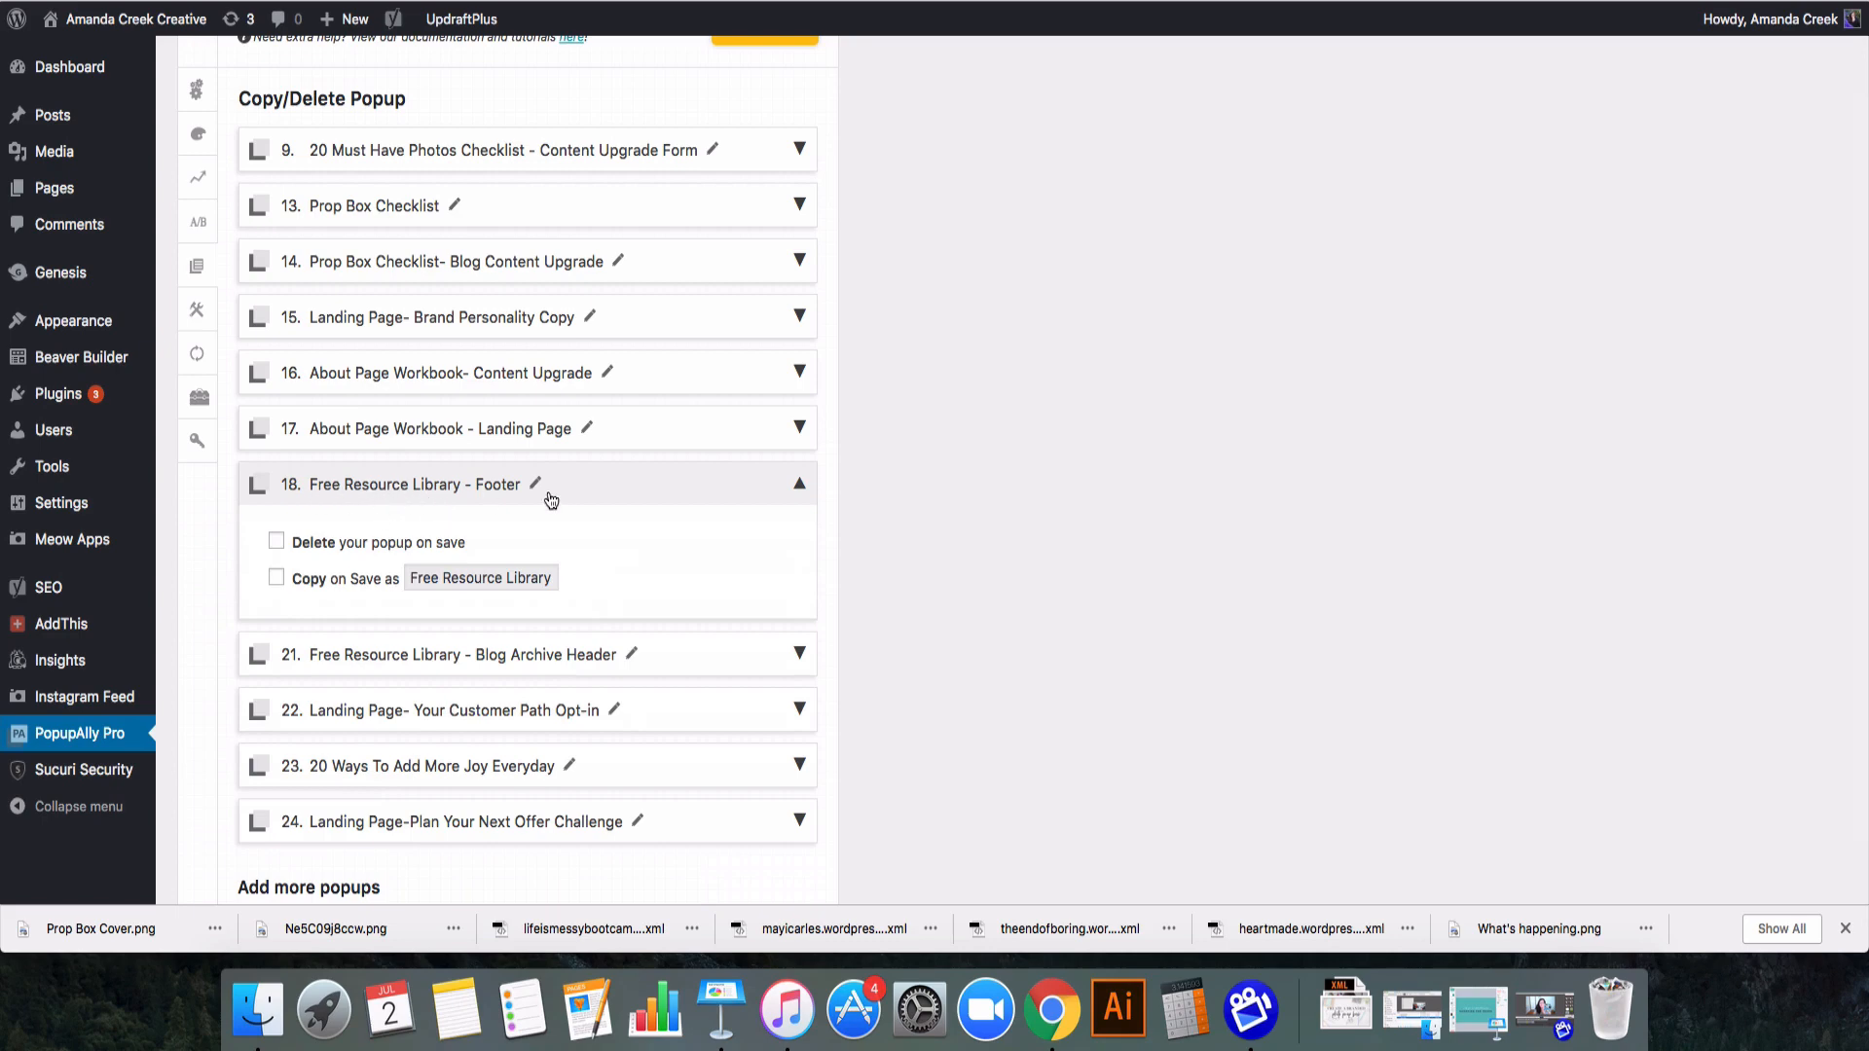
left_click_drag(411, 579, 587, 583)
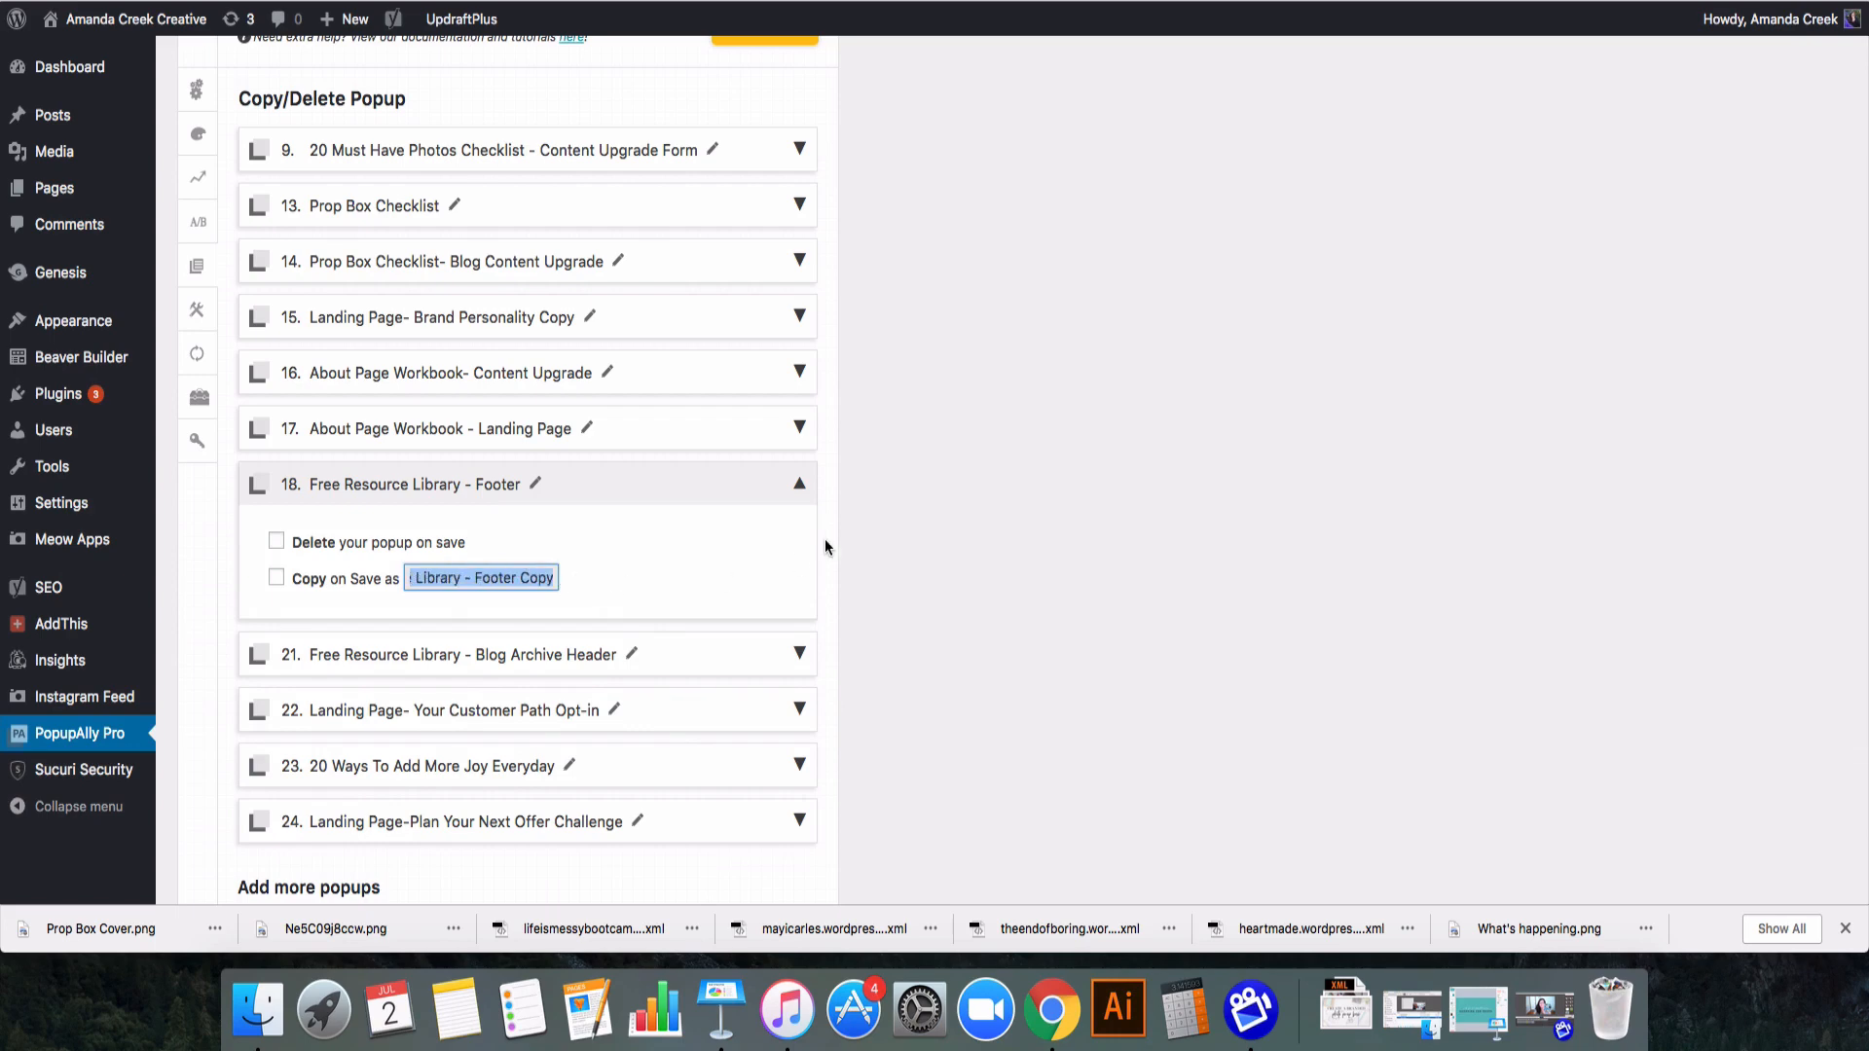
left_click(277, 578)
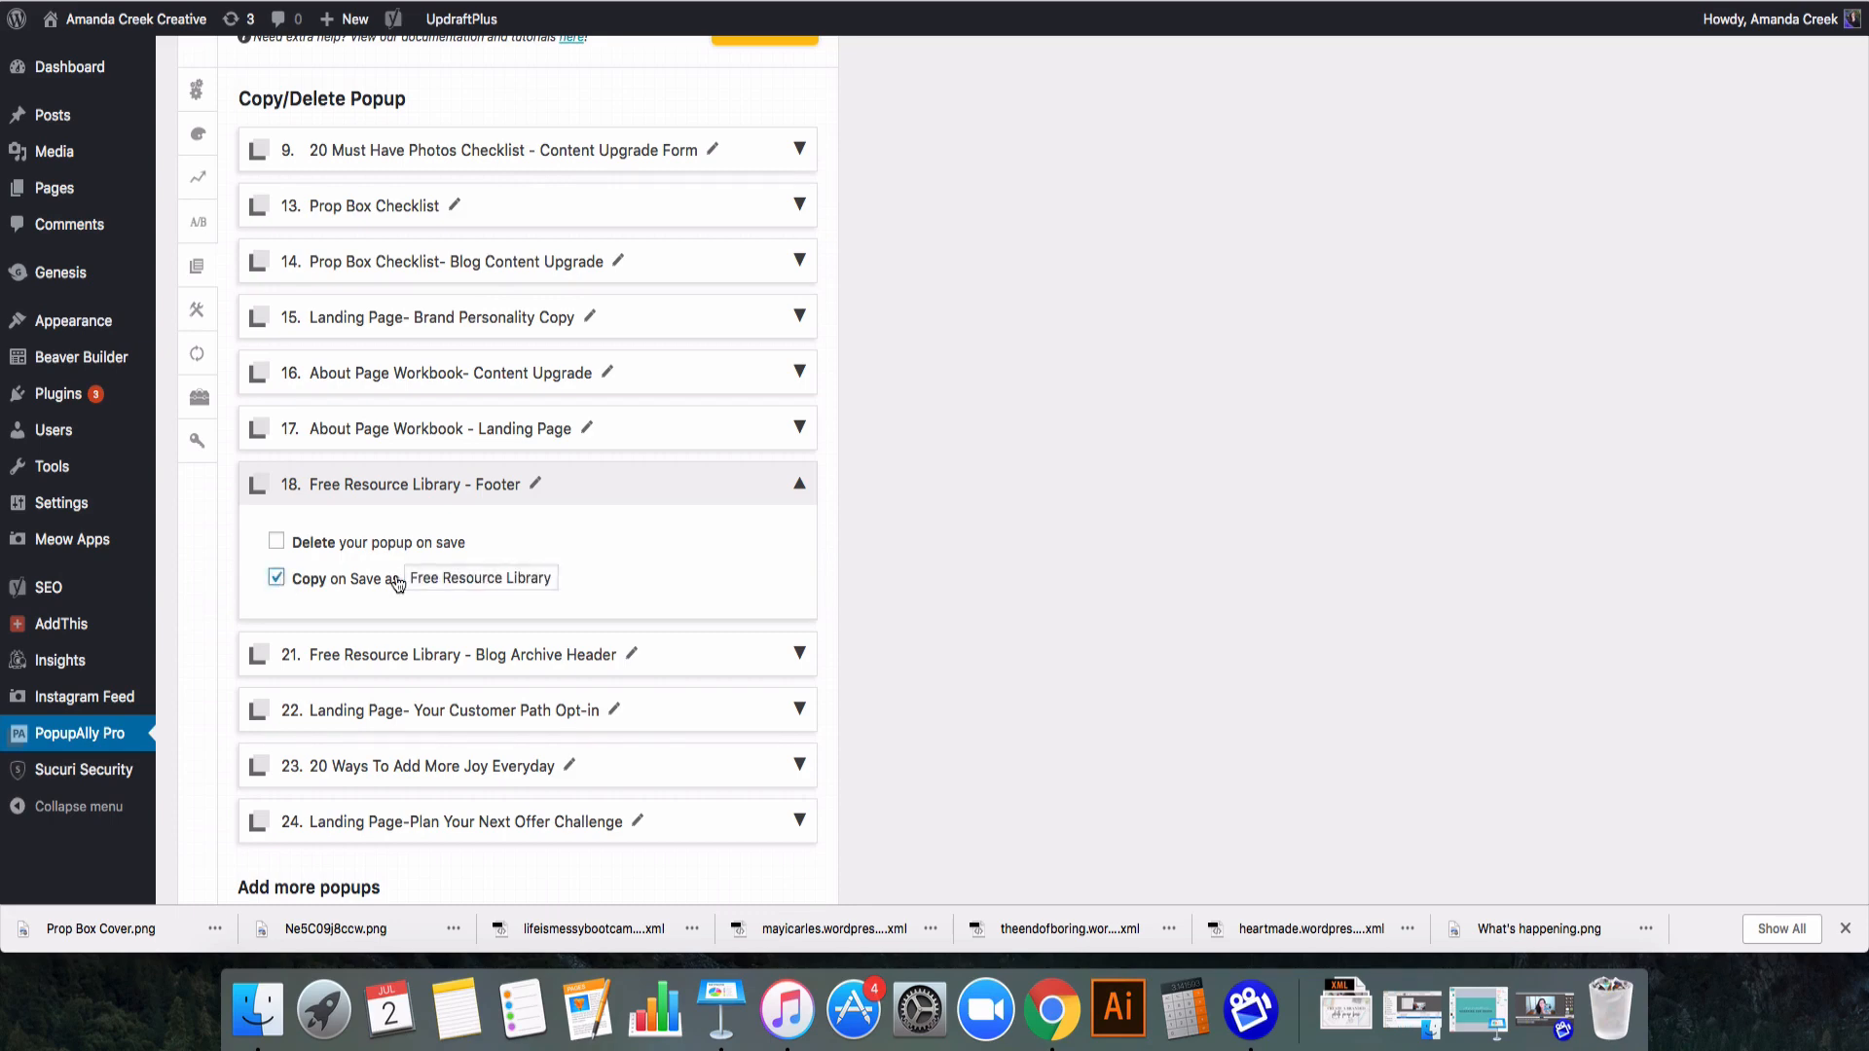
left_click_drag(407, 580, 664, 579)
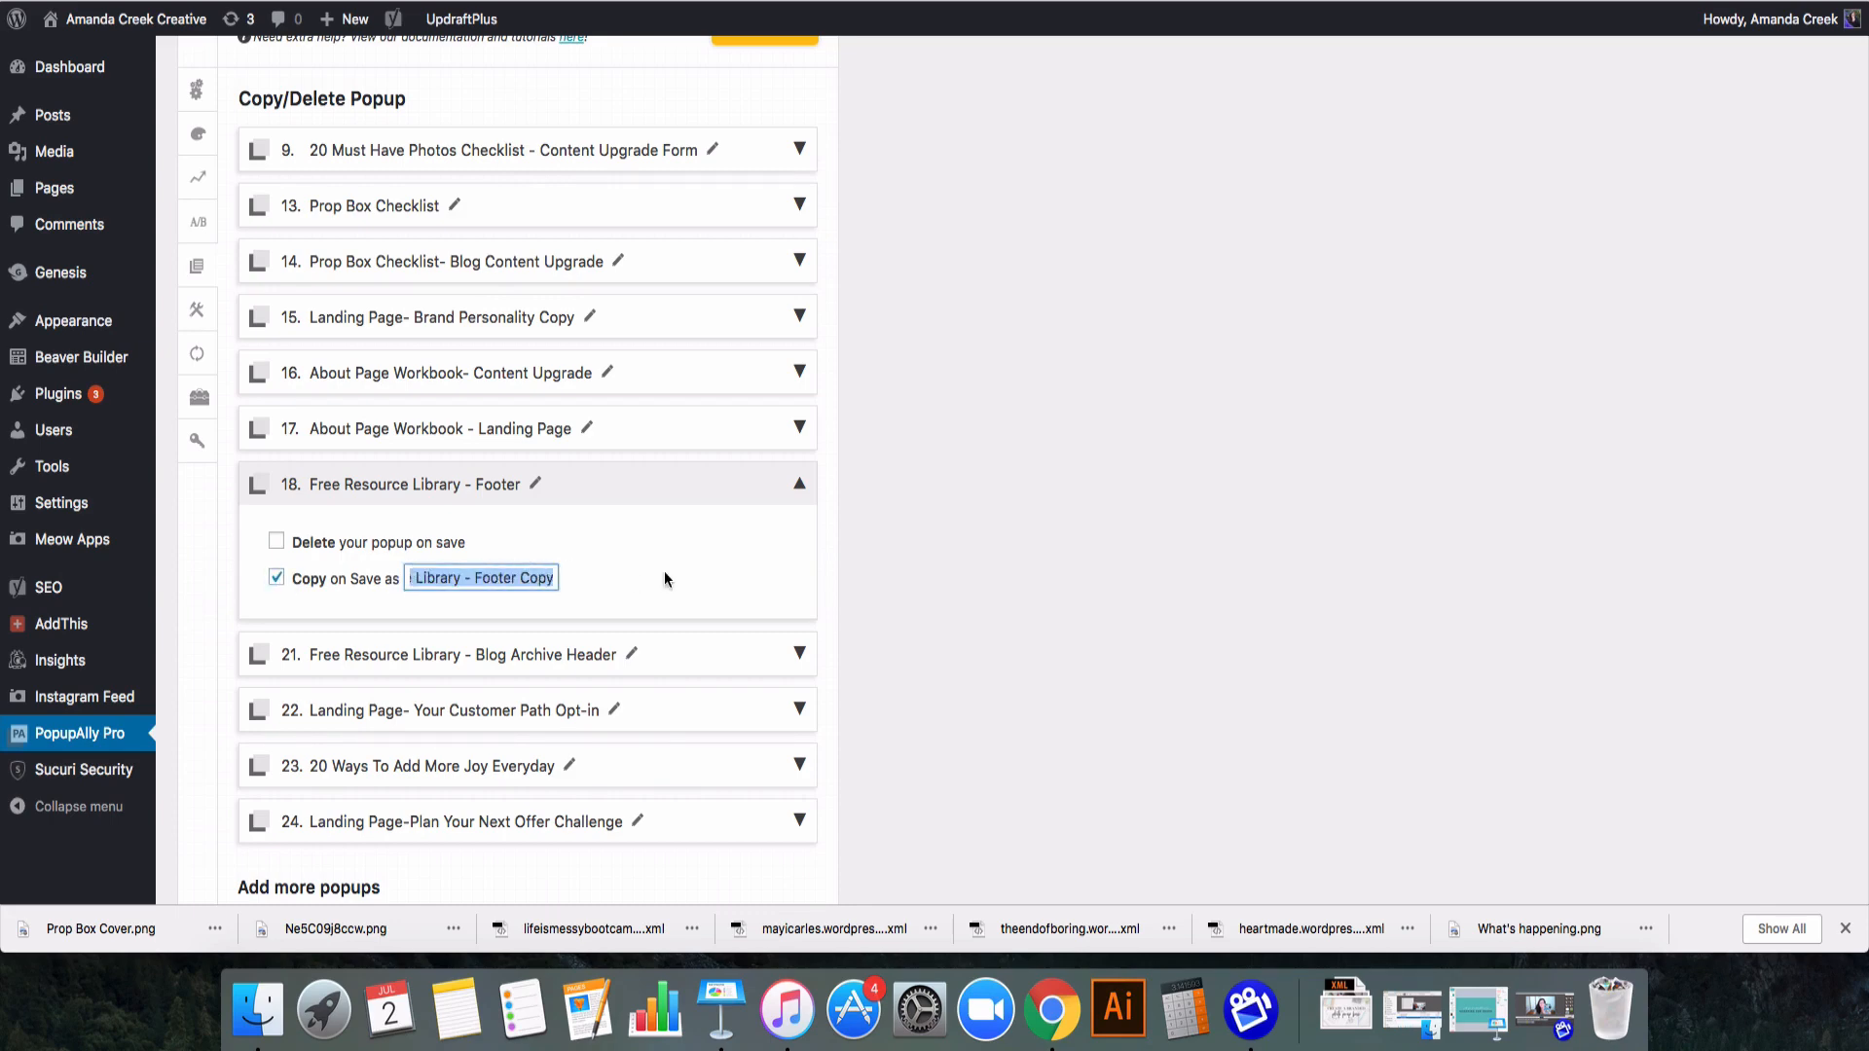
key("BackSpace")
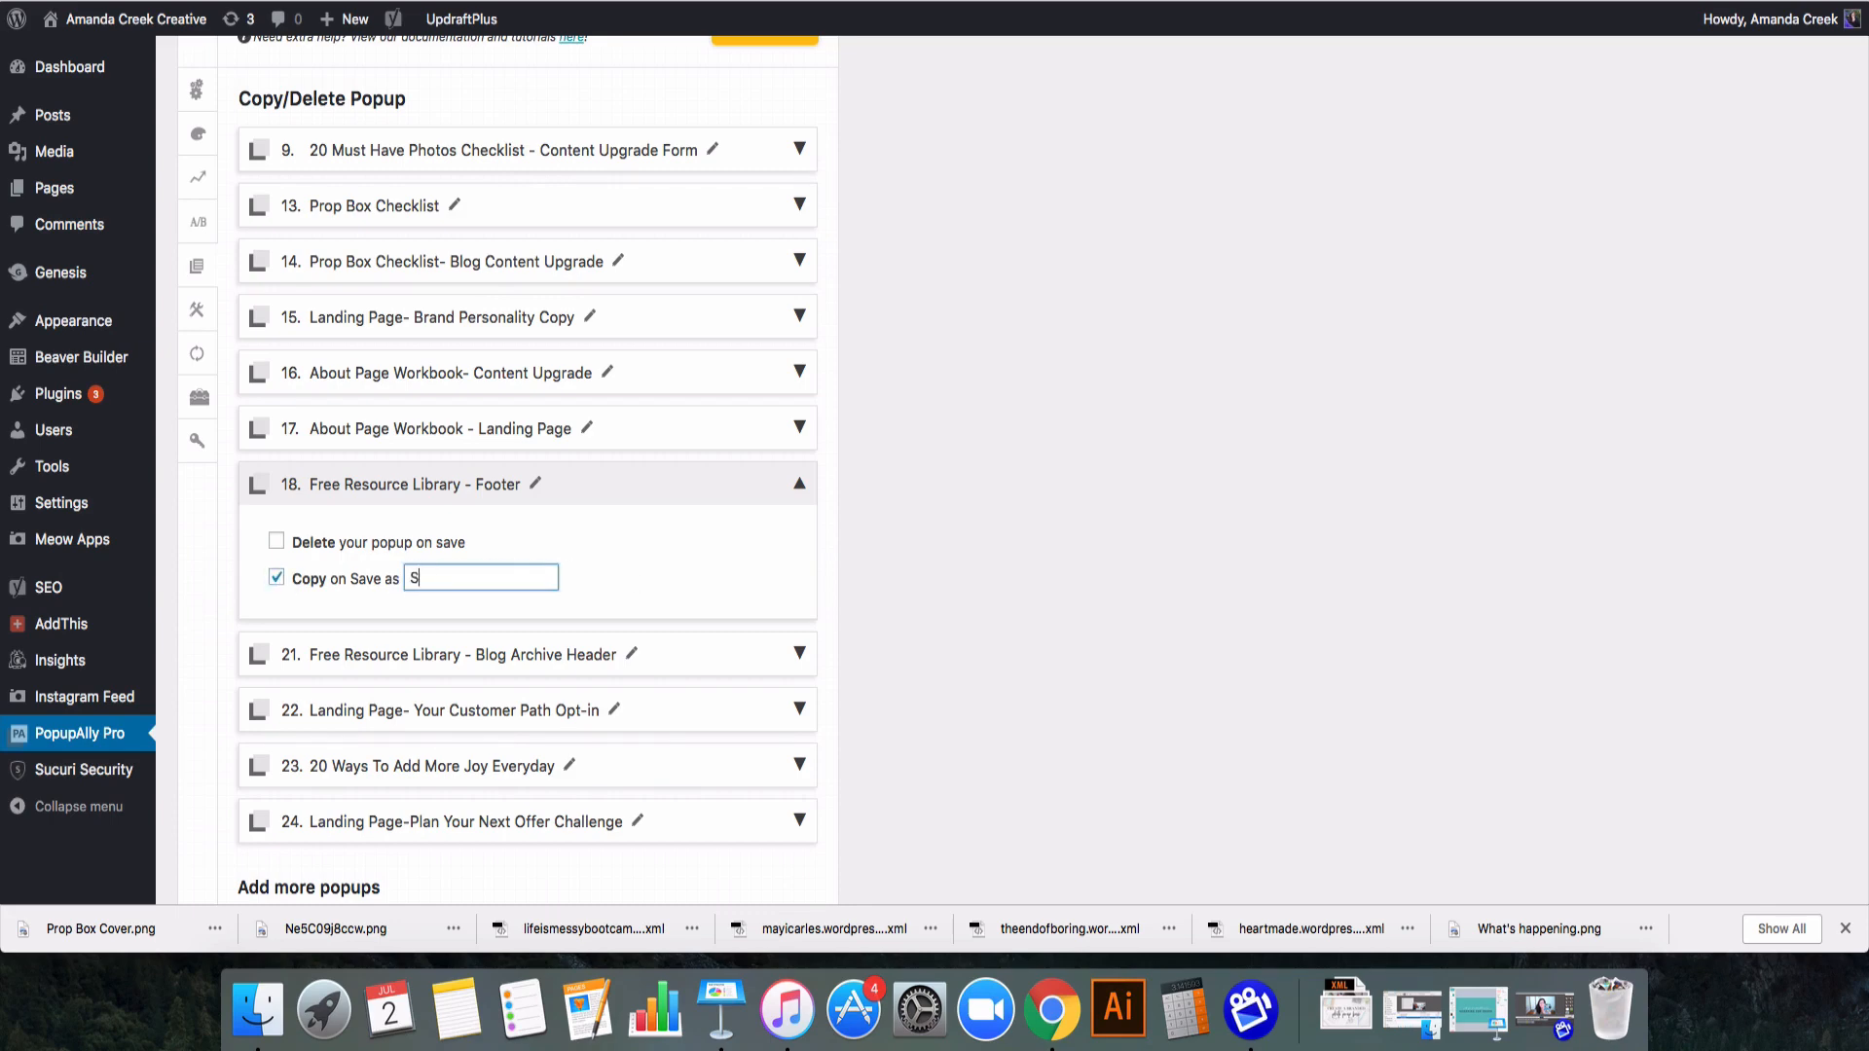
type("SEO Chec")
type("klist Landing Page")
scroll(591, 607, "up", 2)
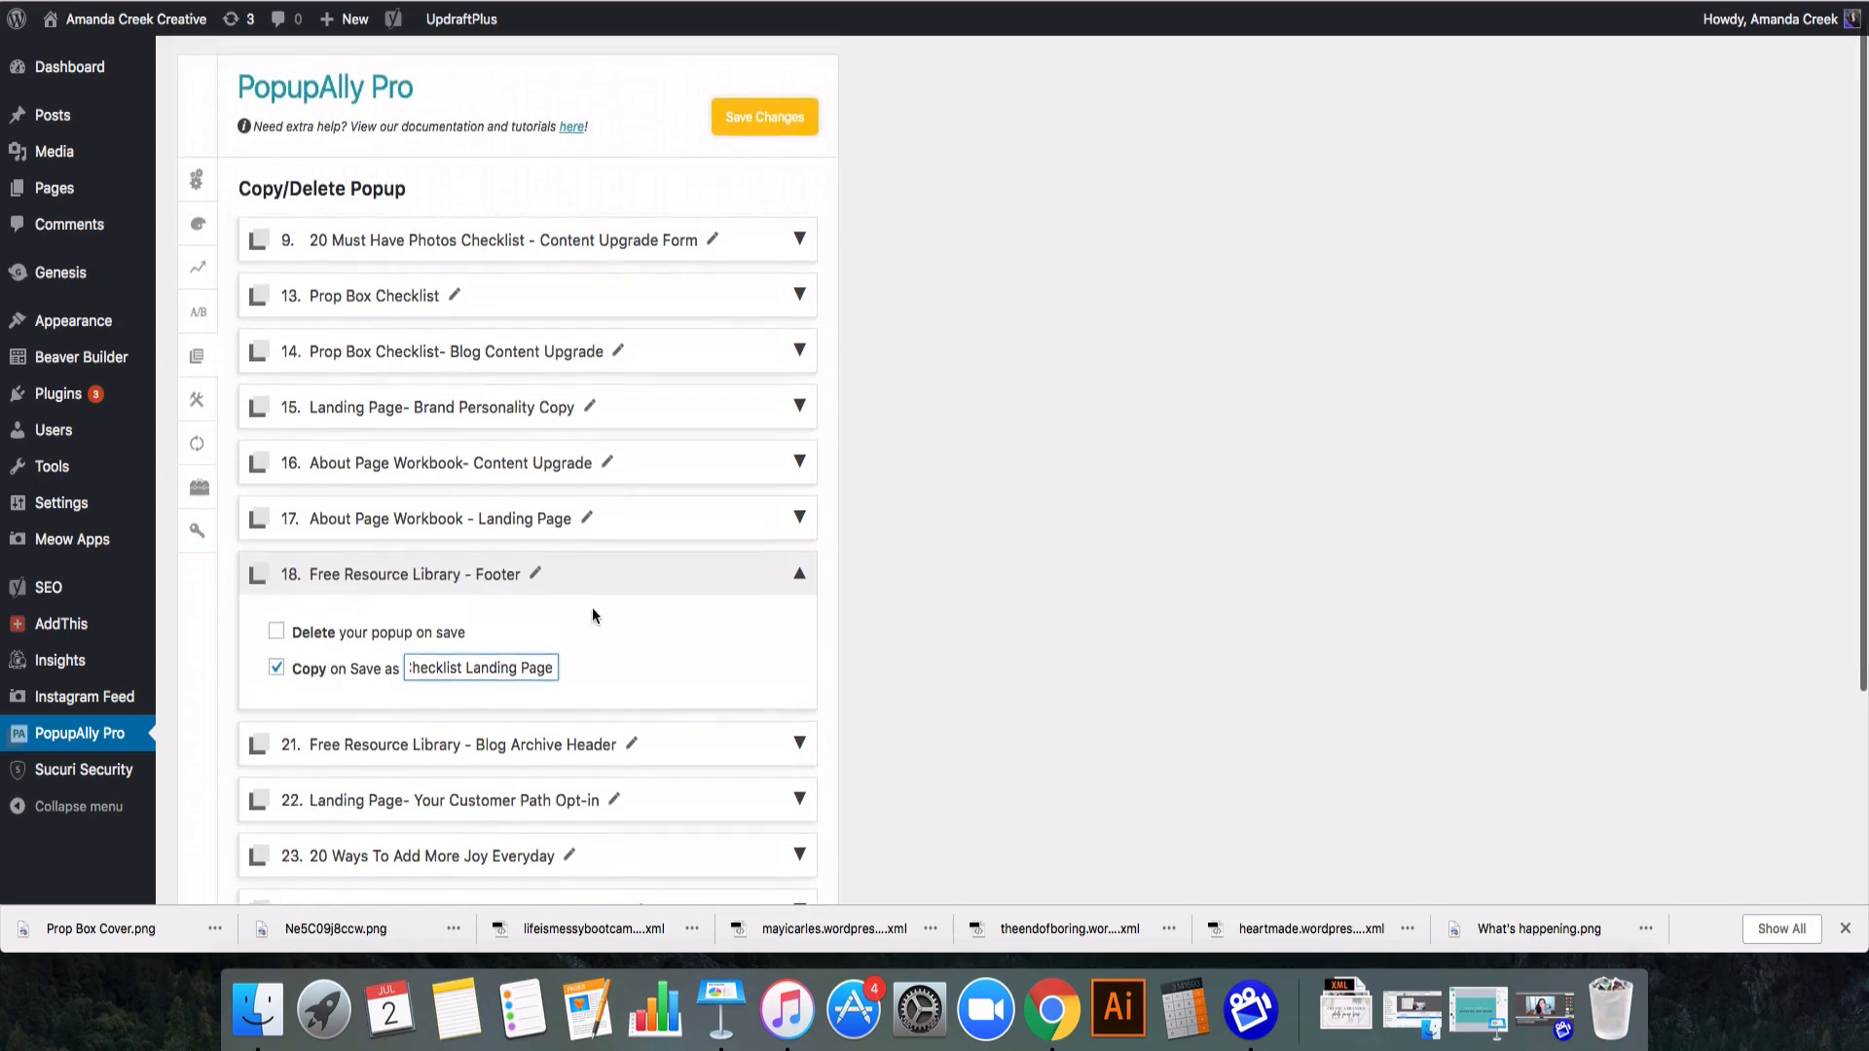
scroll(701, 609, "down", 5)
left_click(764, 796)
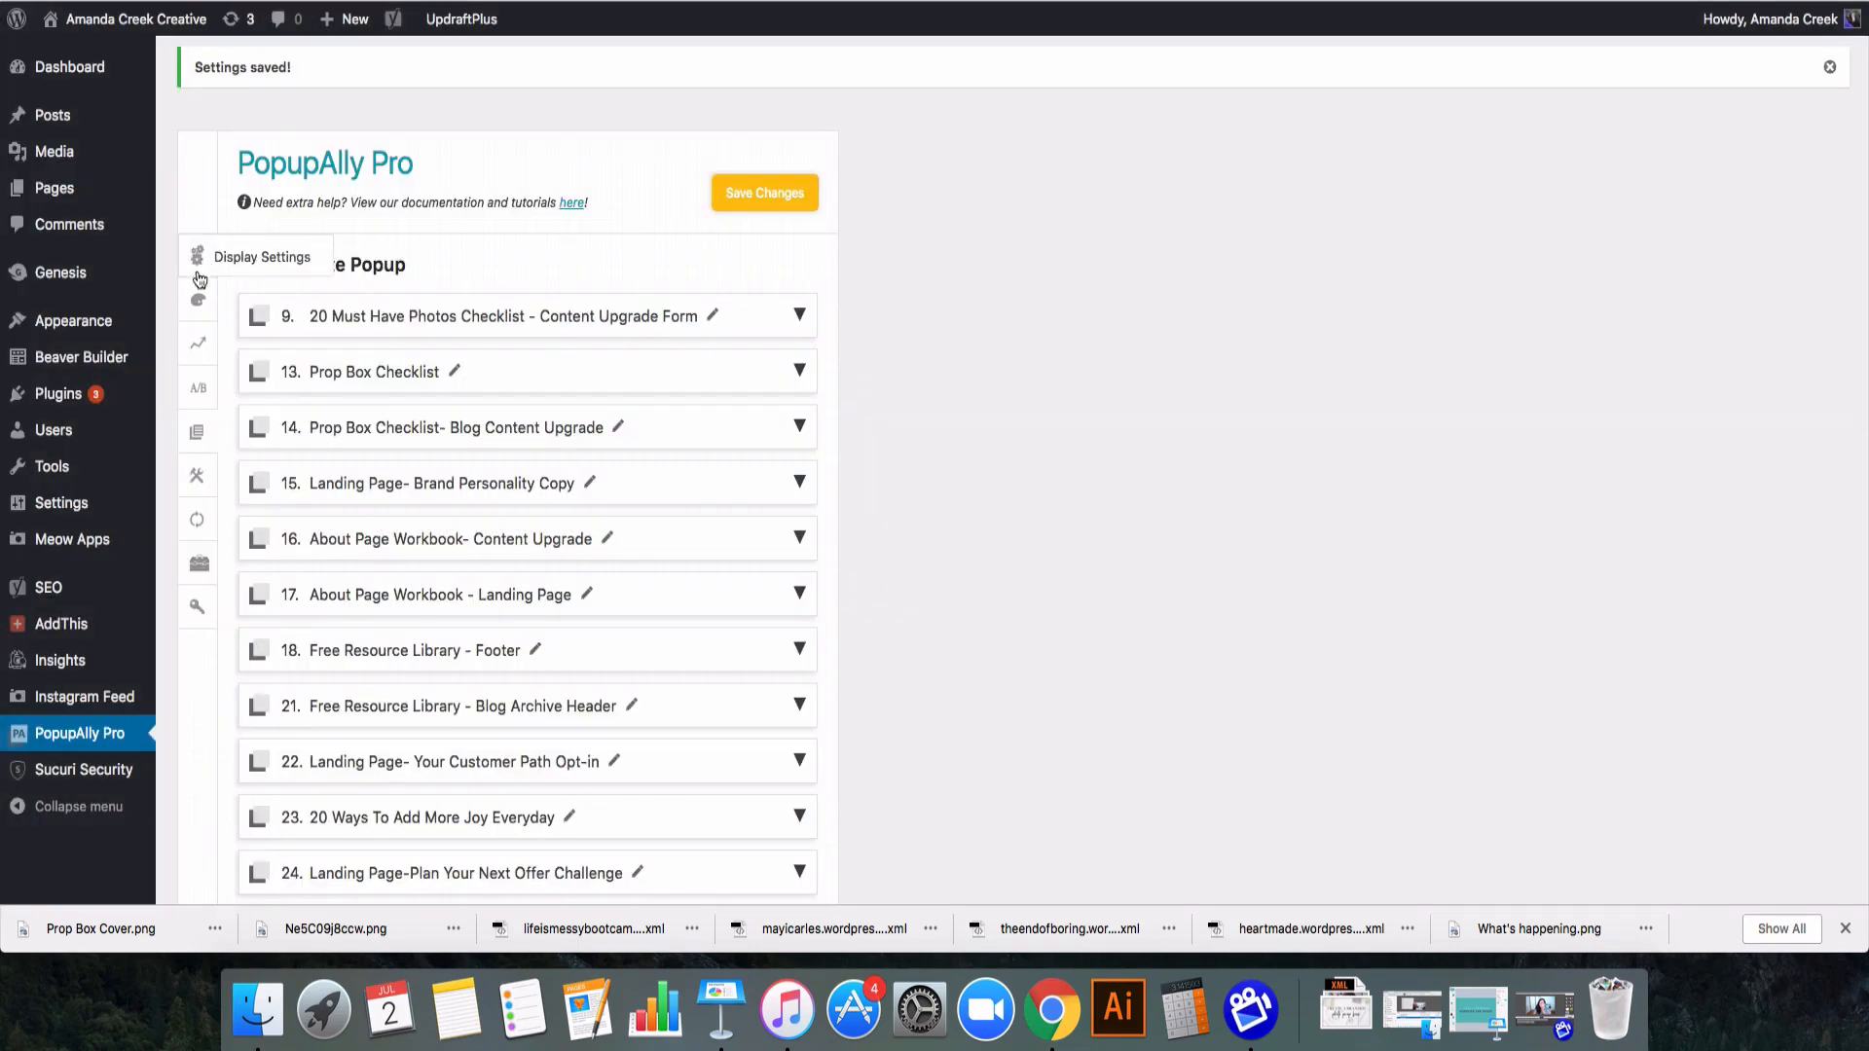
- Open the style settings of the SEO Checklist Landing Page popup and clear its Sign Up HTML code
left_click(203, 303)
scroll(975, 436, "down", 5)
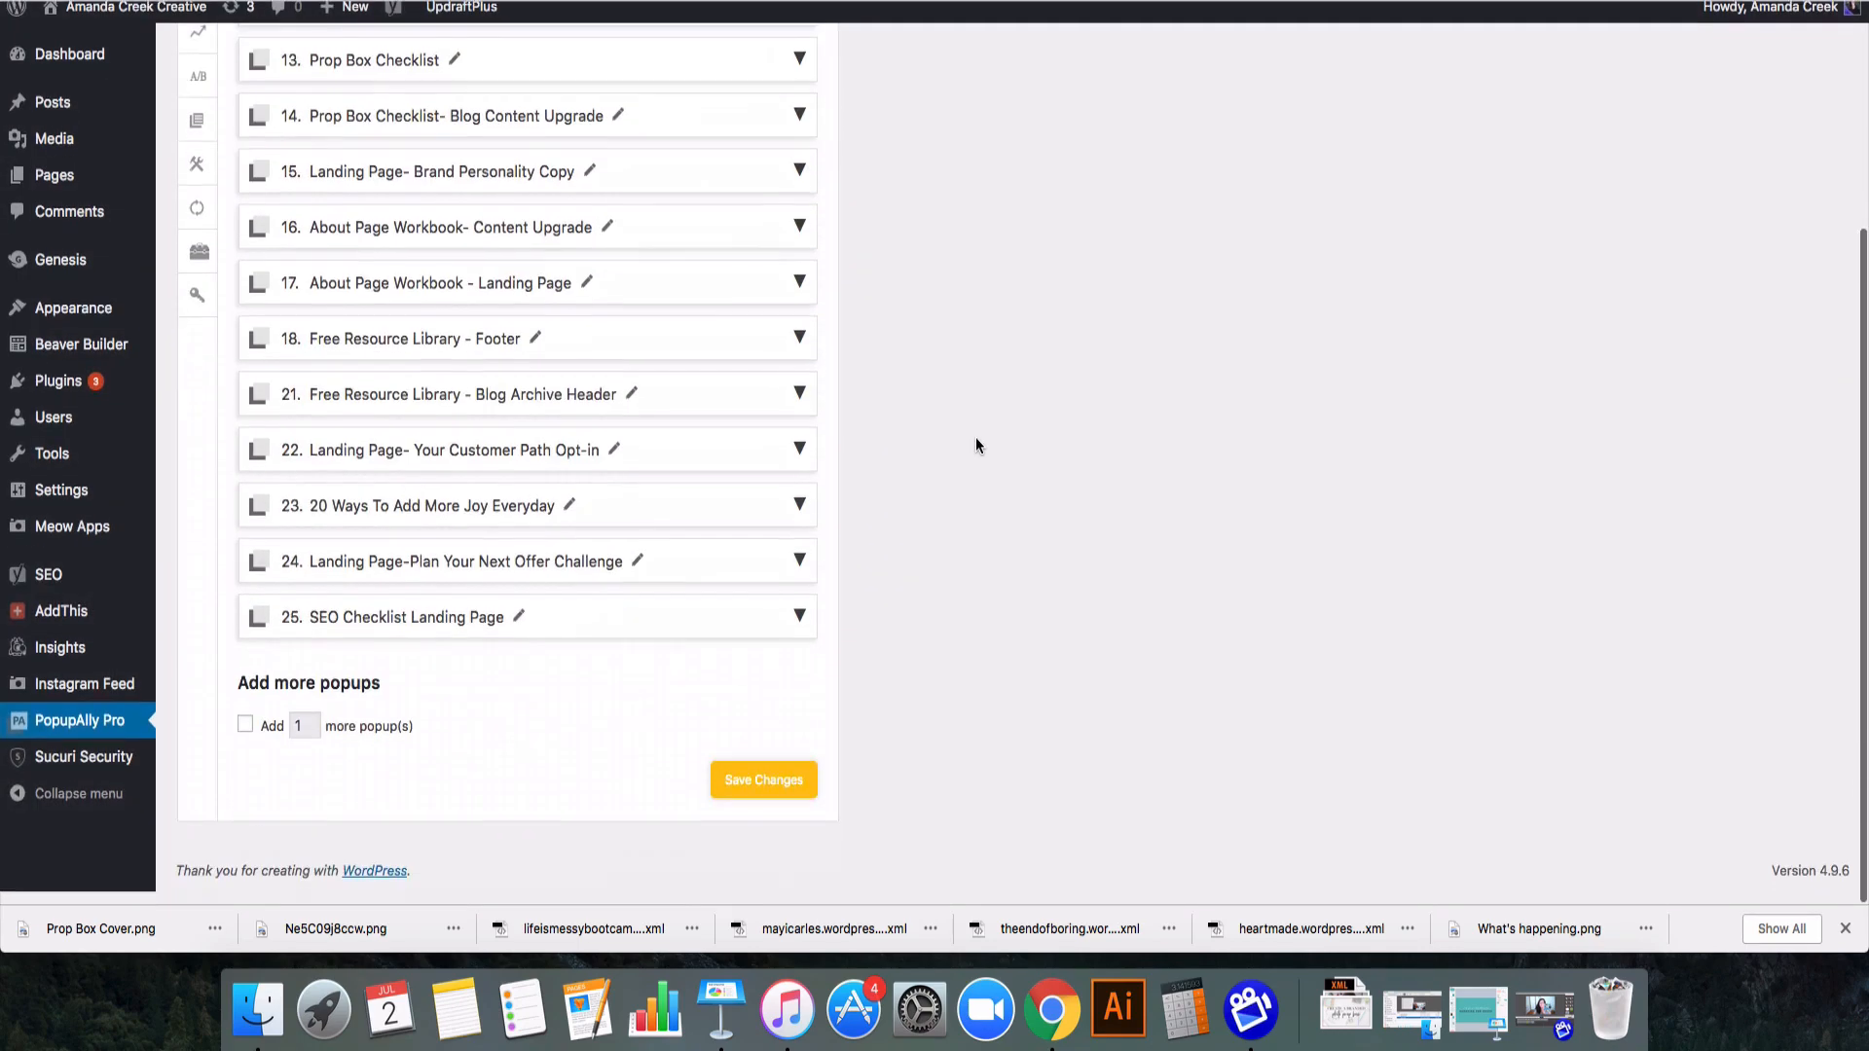
left_click(798, 629)
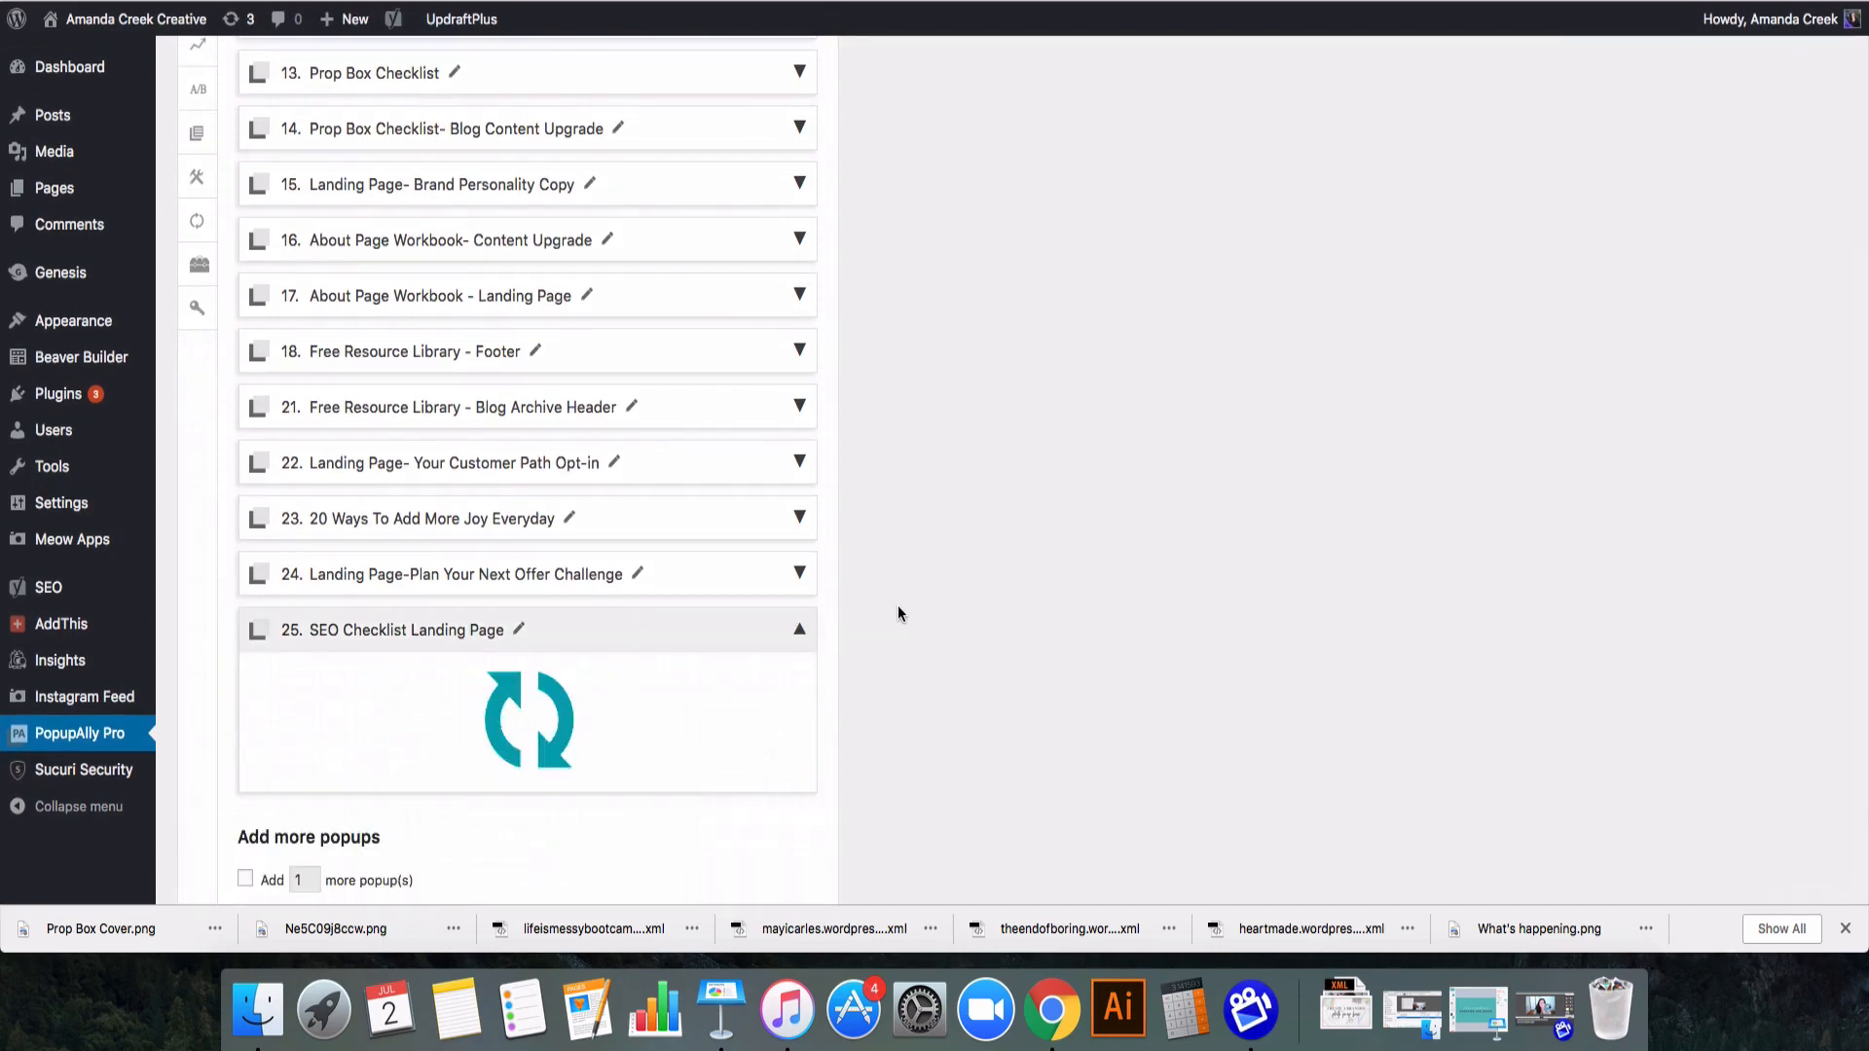
scroll(897, 613, "down", 3)
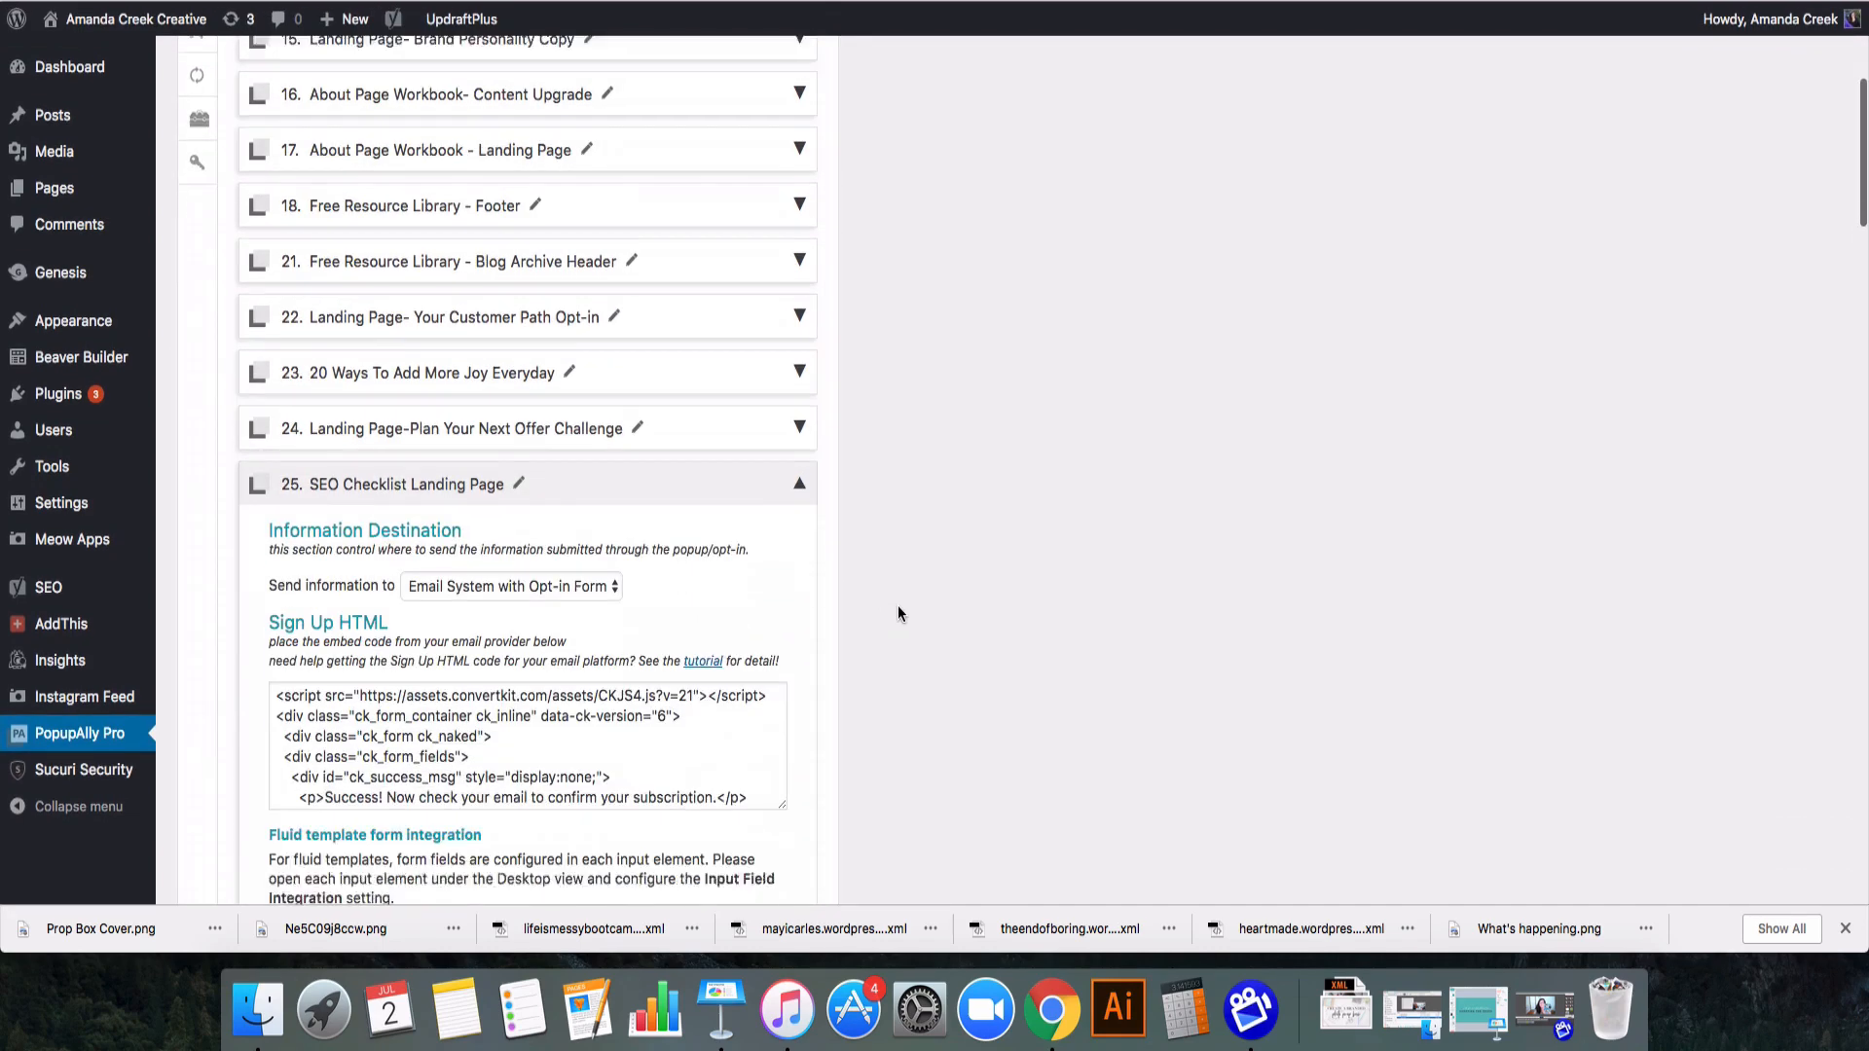
left_click_drag(270, 568, 584, 730)
key("BackSpace")
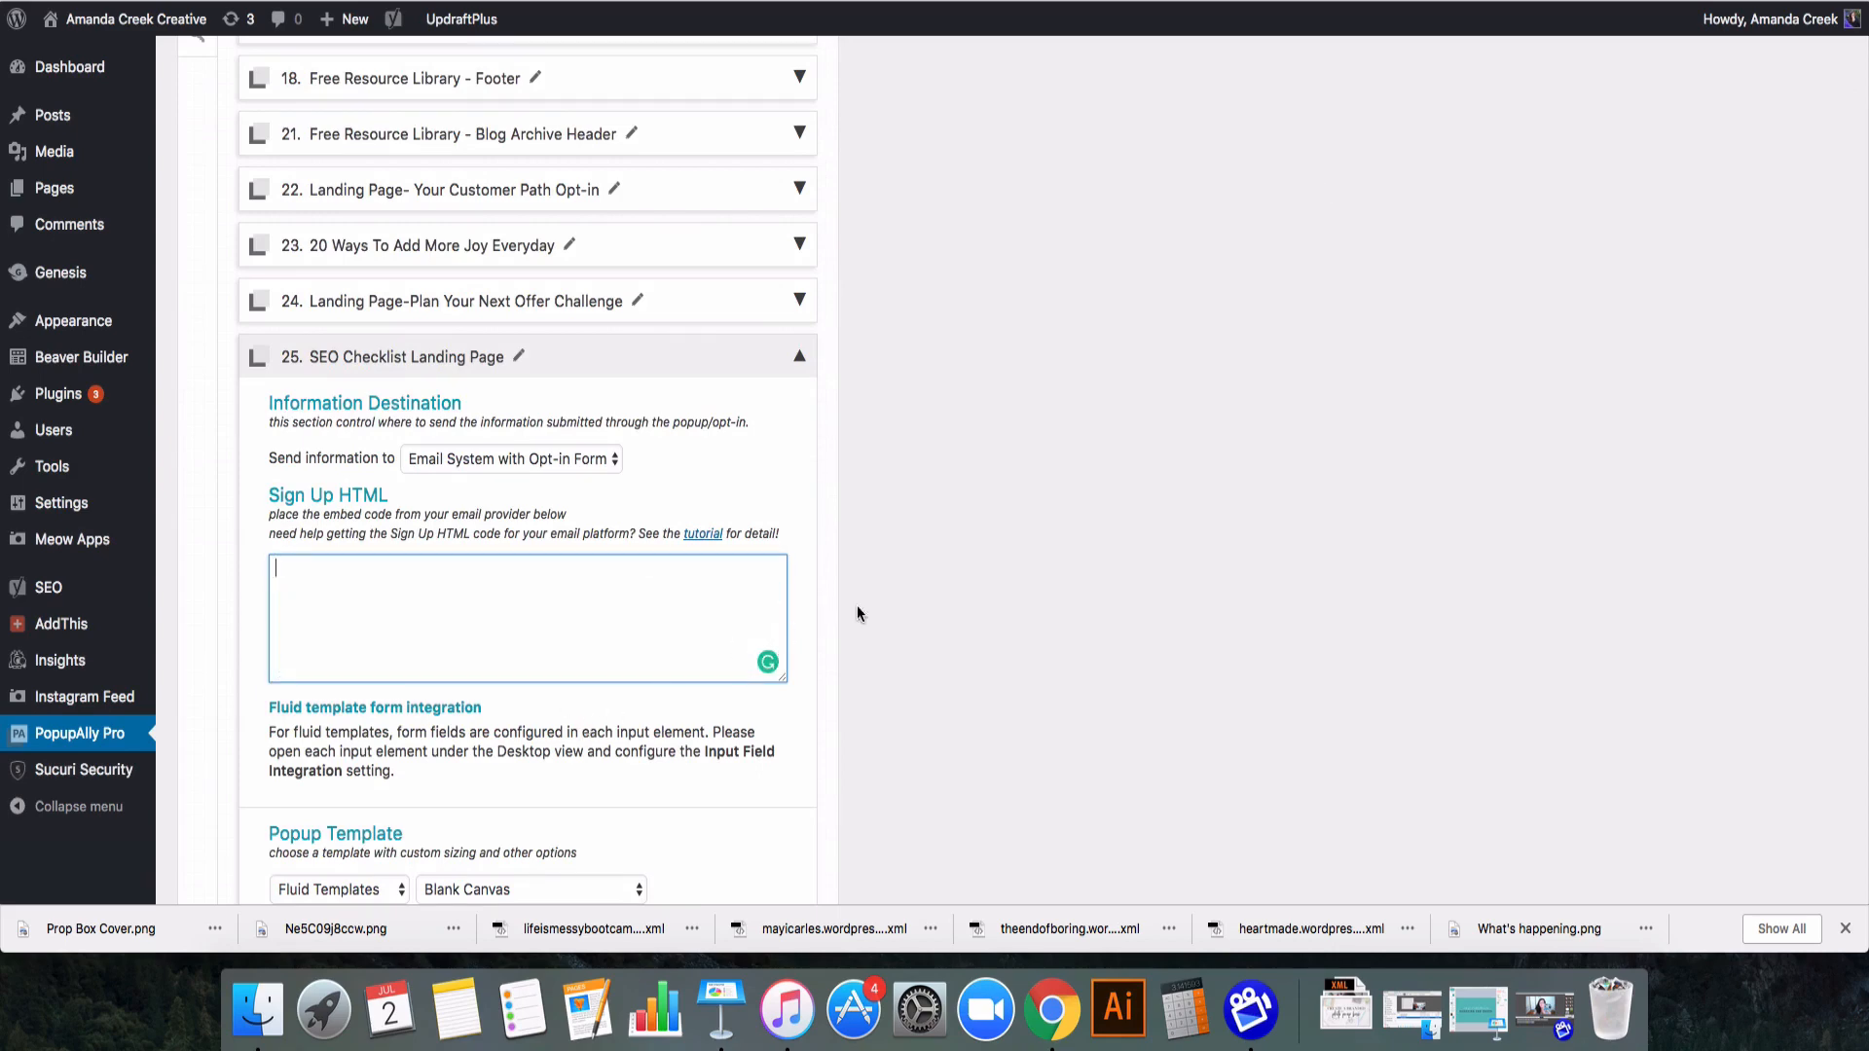
- Copy the form's HTML embed code from ConvertKit and paste it as the popup's Sign Up HTML in PopupAlly Pro
left_click(910, 2)
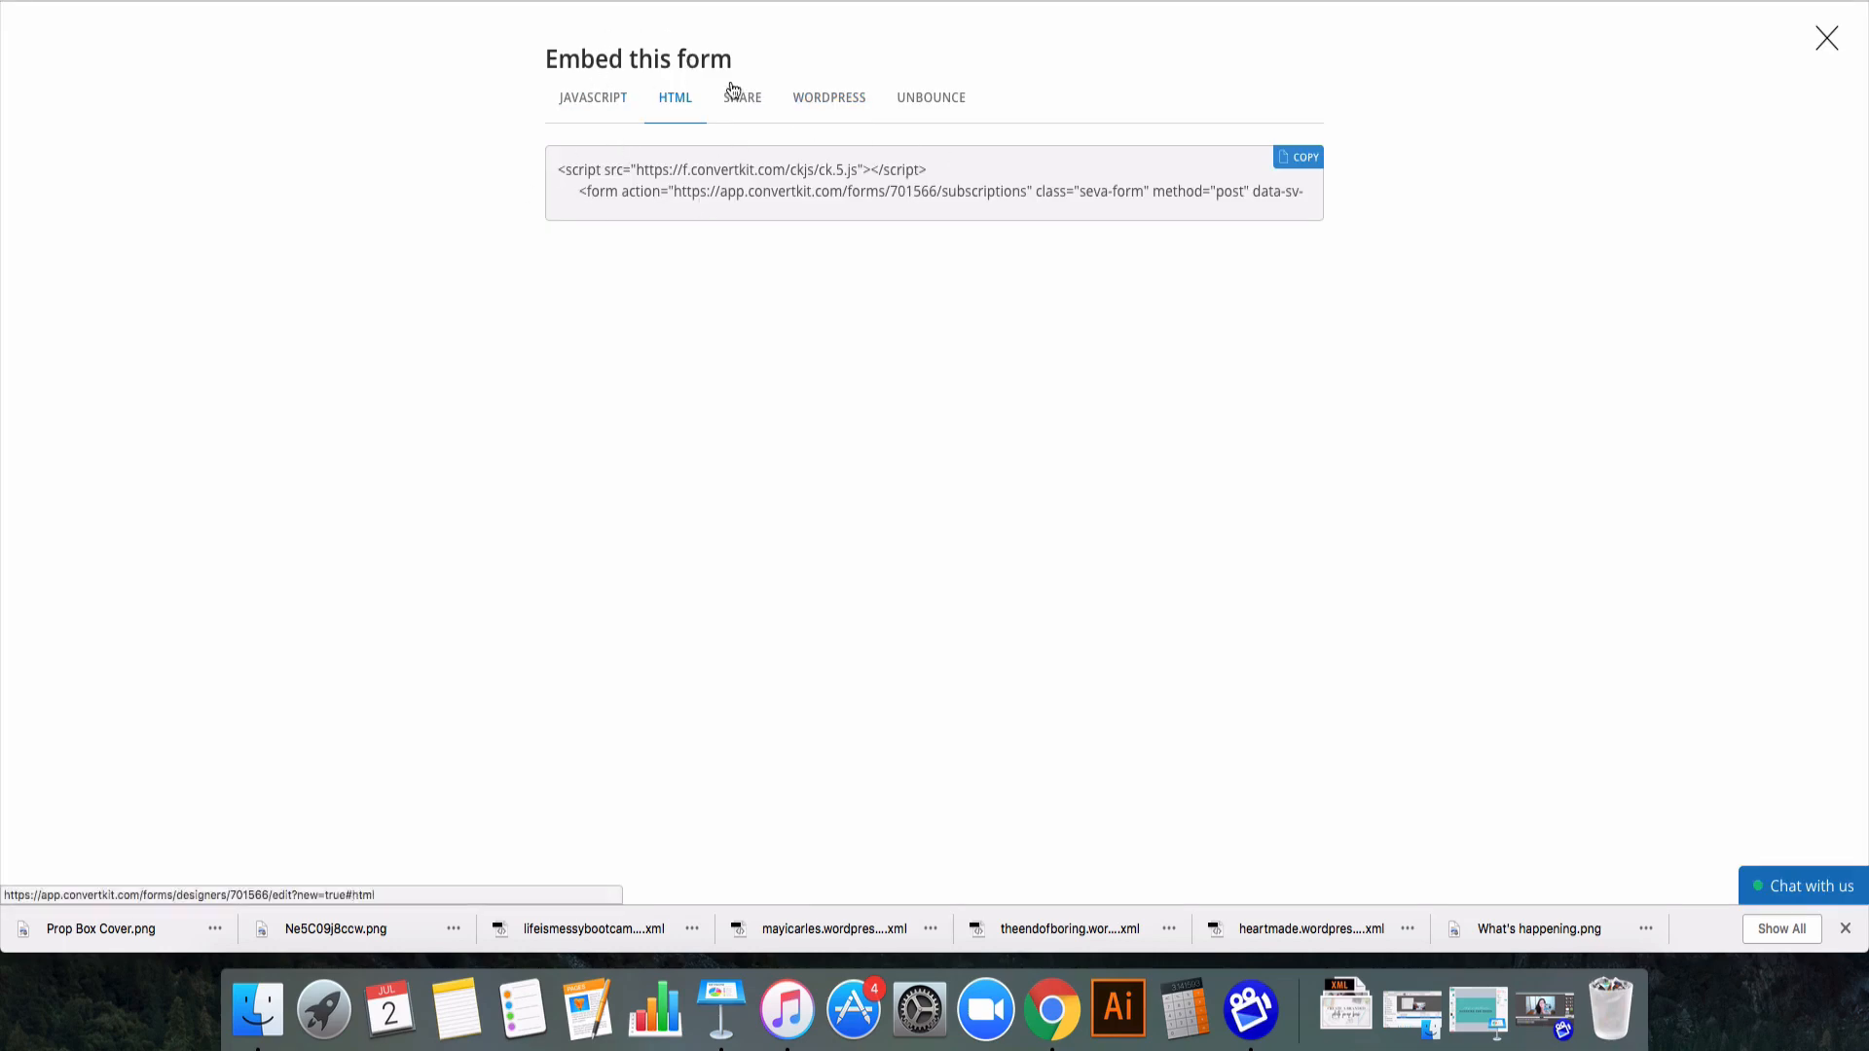
left_click(1300, 162)
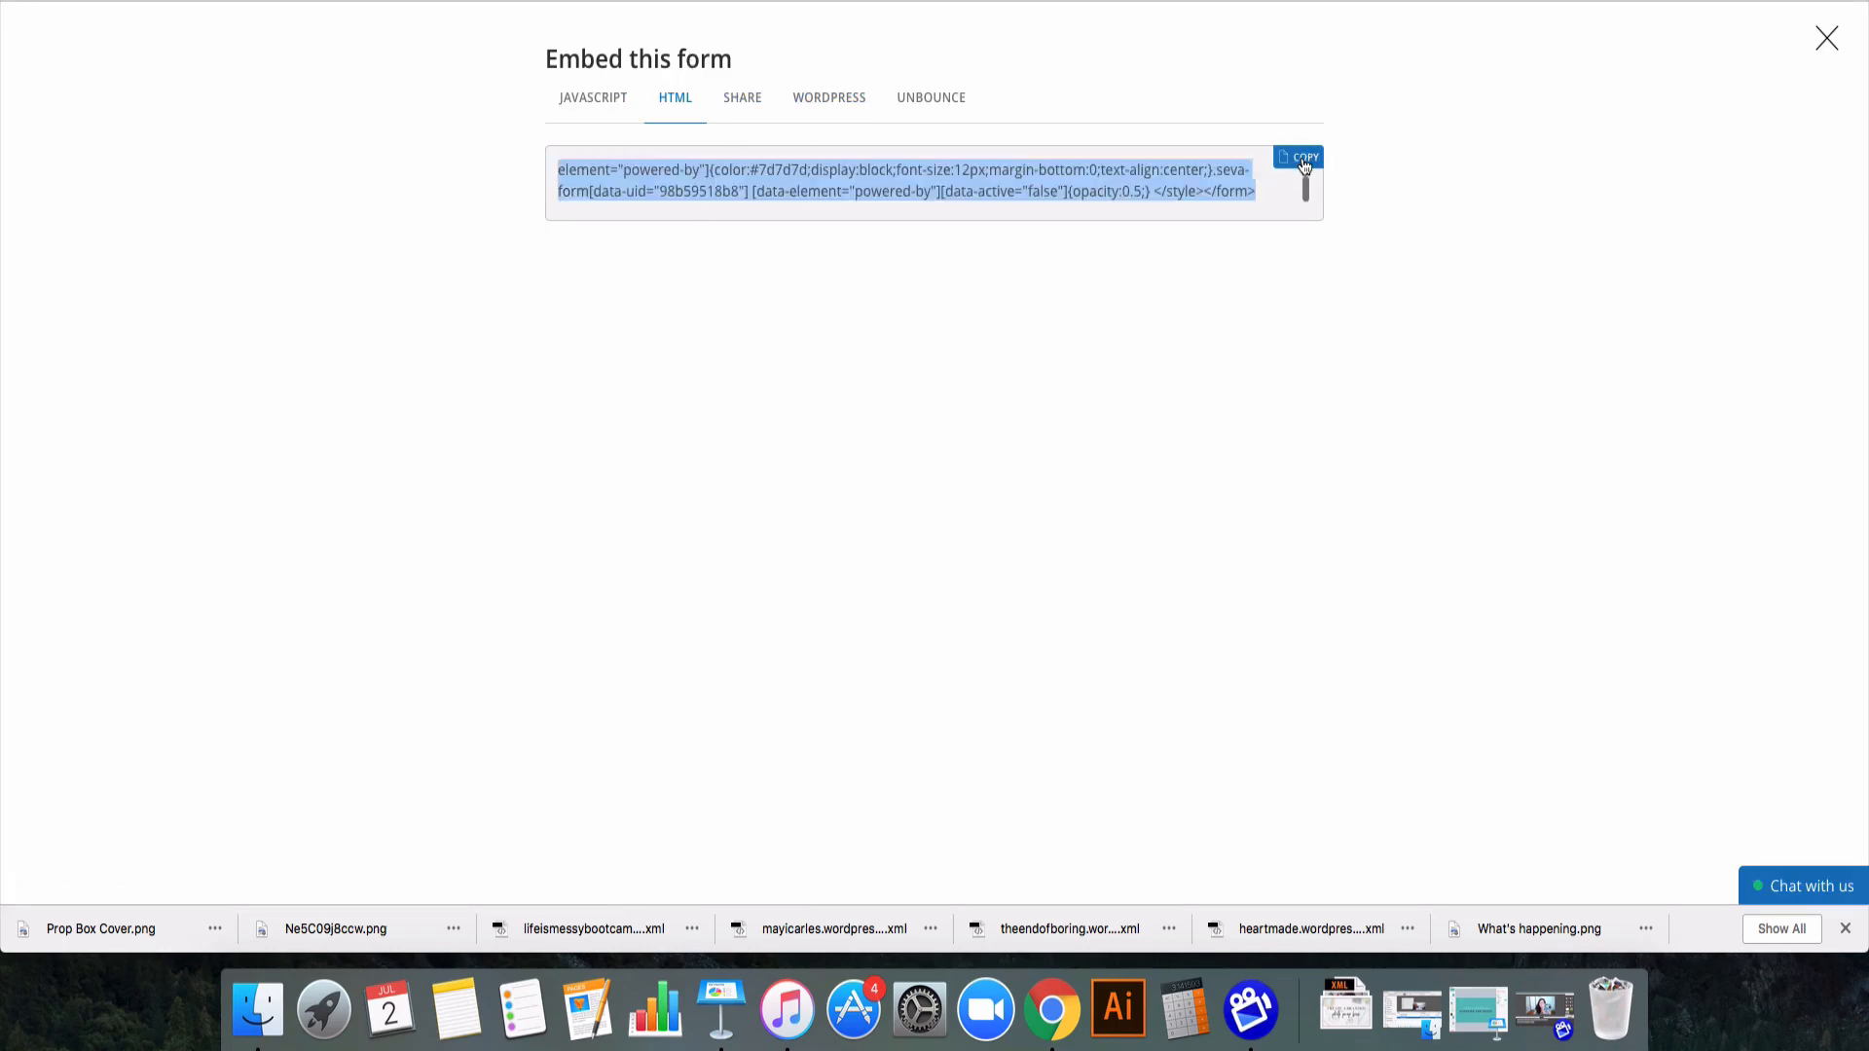
key("ctrl+Tab")
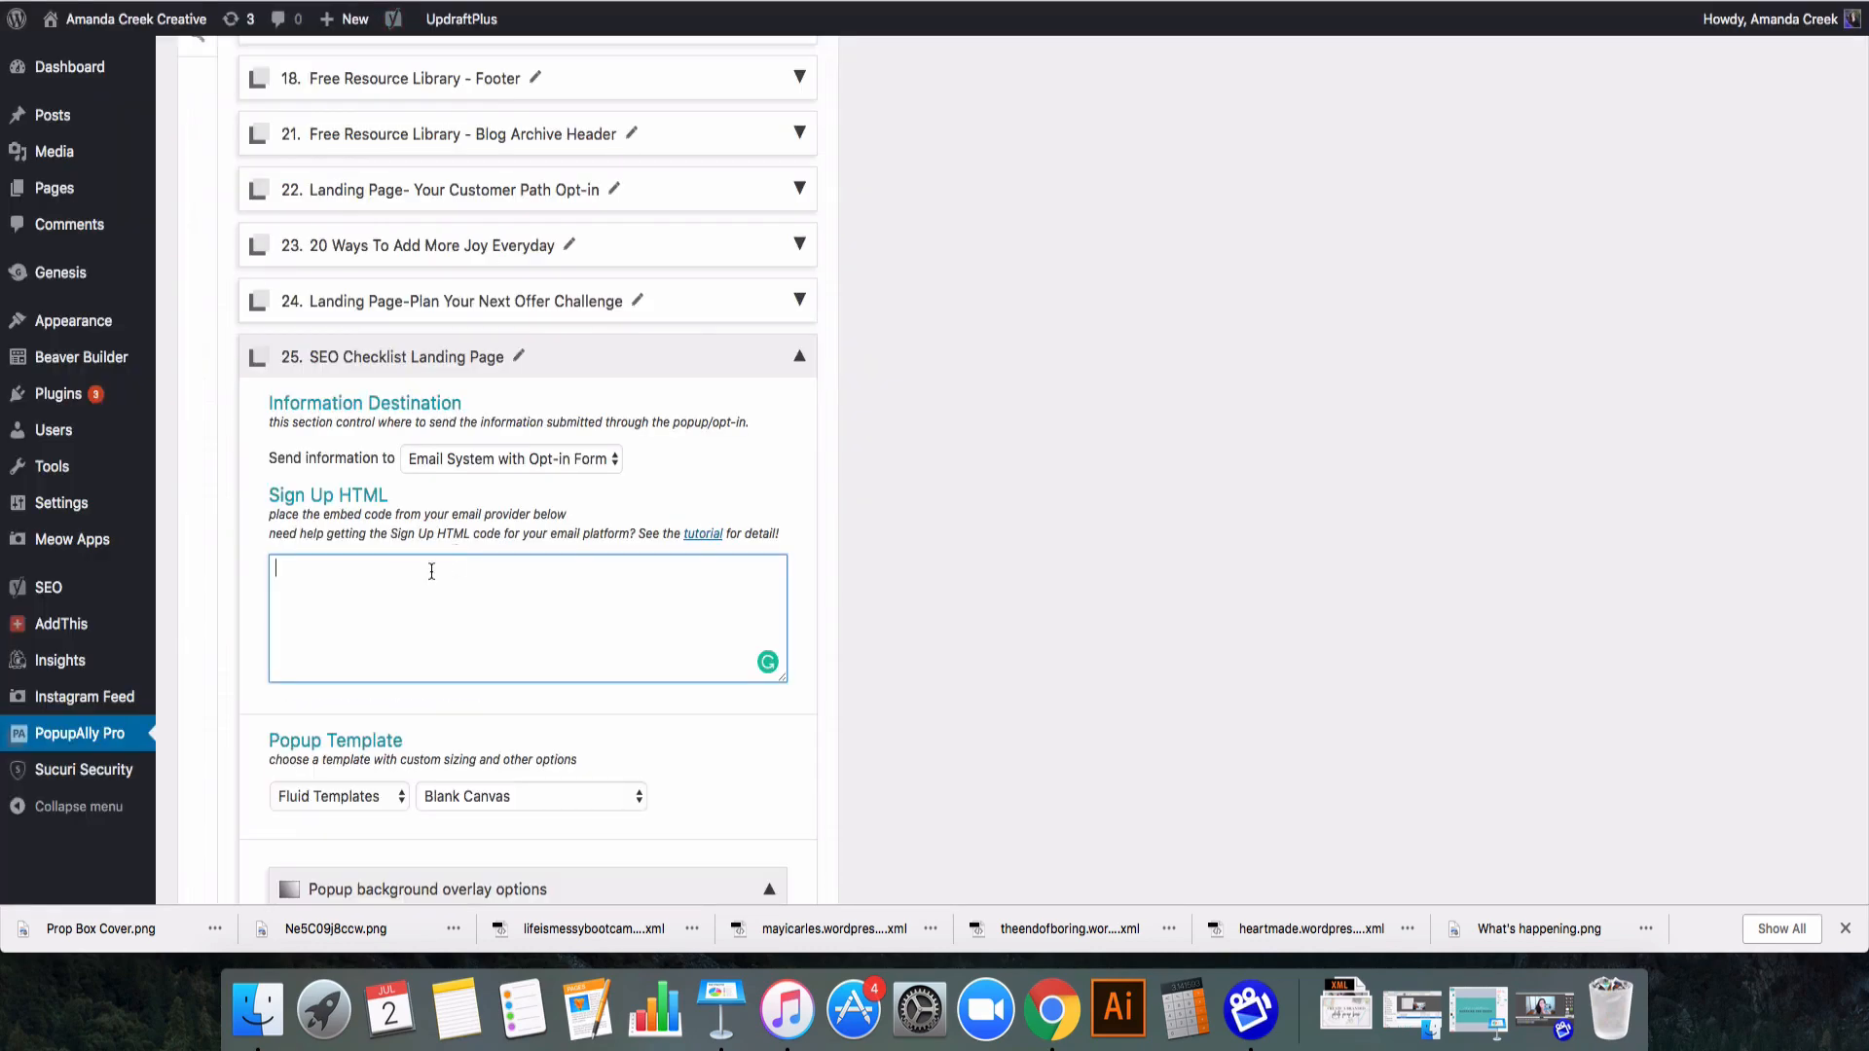
key("super+v")
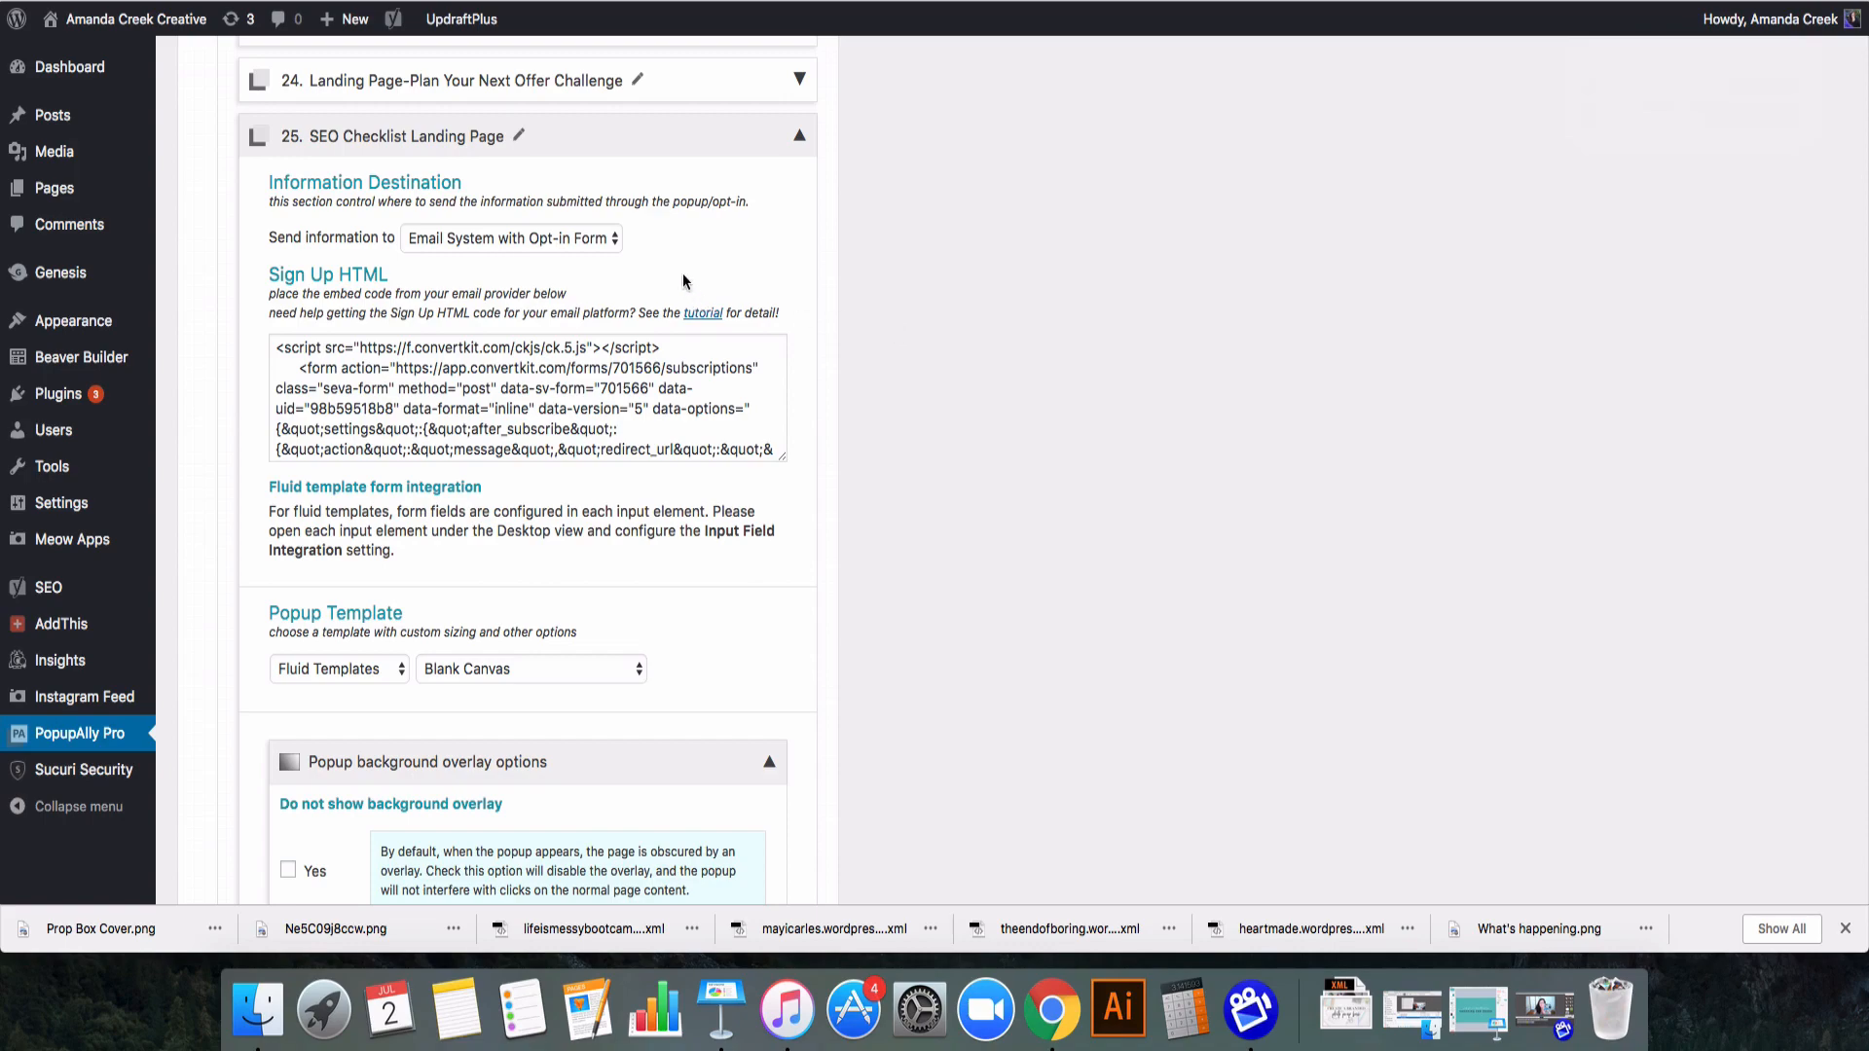
- In the display settings of the SEO Checklist Landing Page popup, show the embedded opt-in options and copy the shortcode [embed_popupally_pro popup_id="25"]
scroll(686, 282, "up", 8)
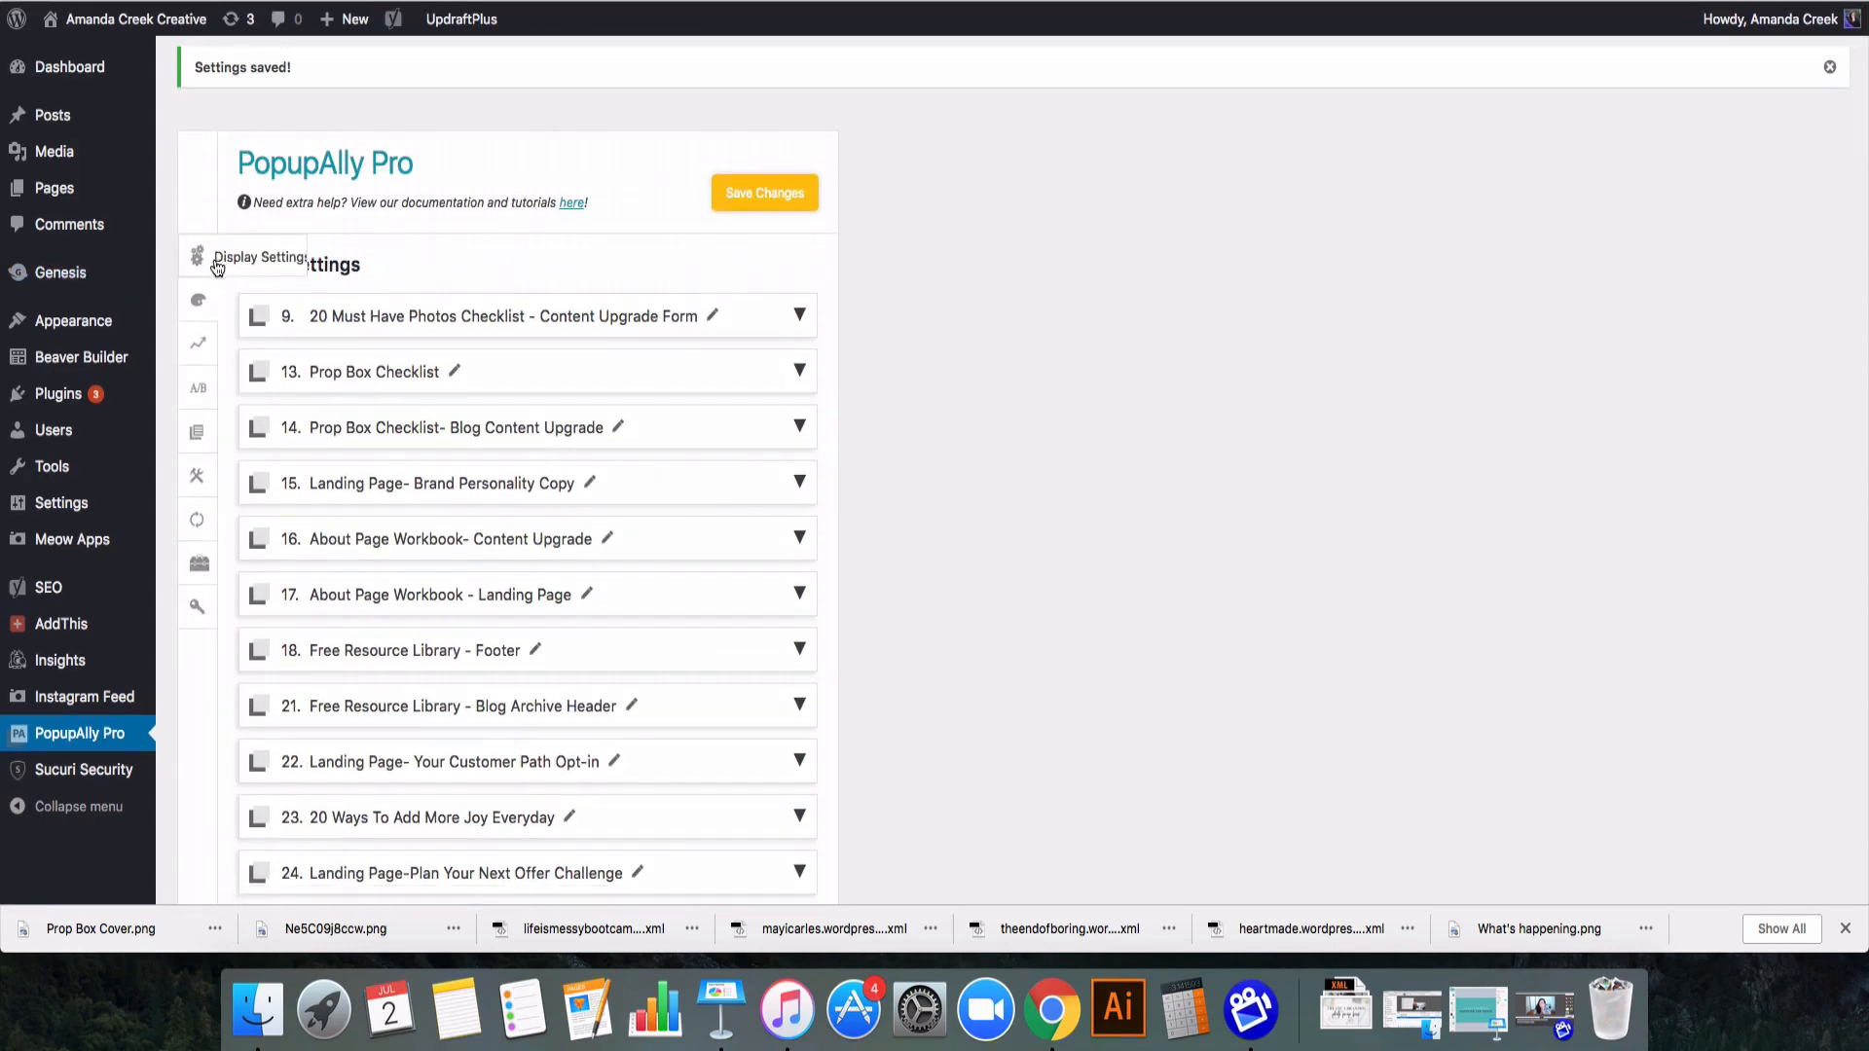
scroll(866, 365, "down", 6)
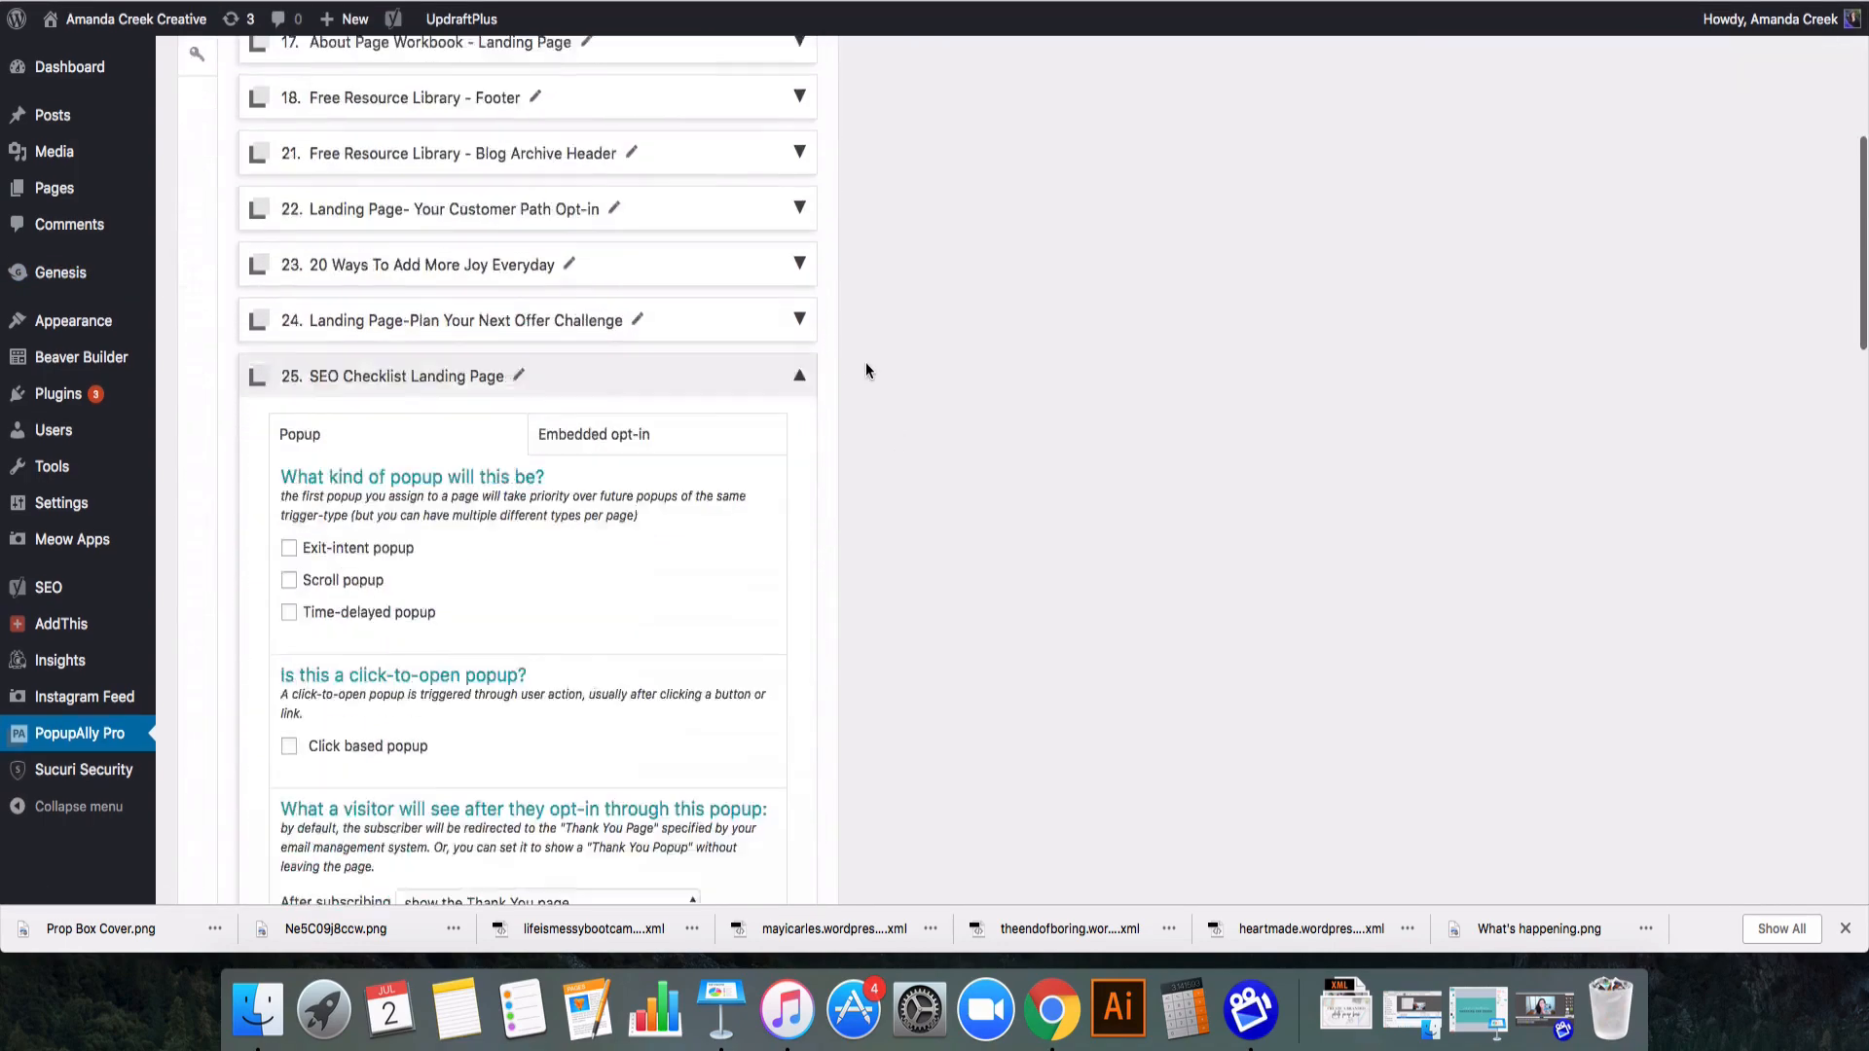
scroll(867, 370, "down", 4)
scroll(866, 370, "up", 1)
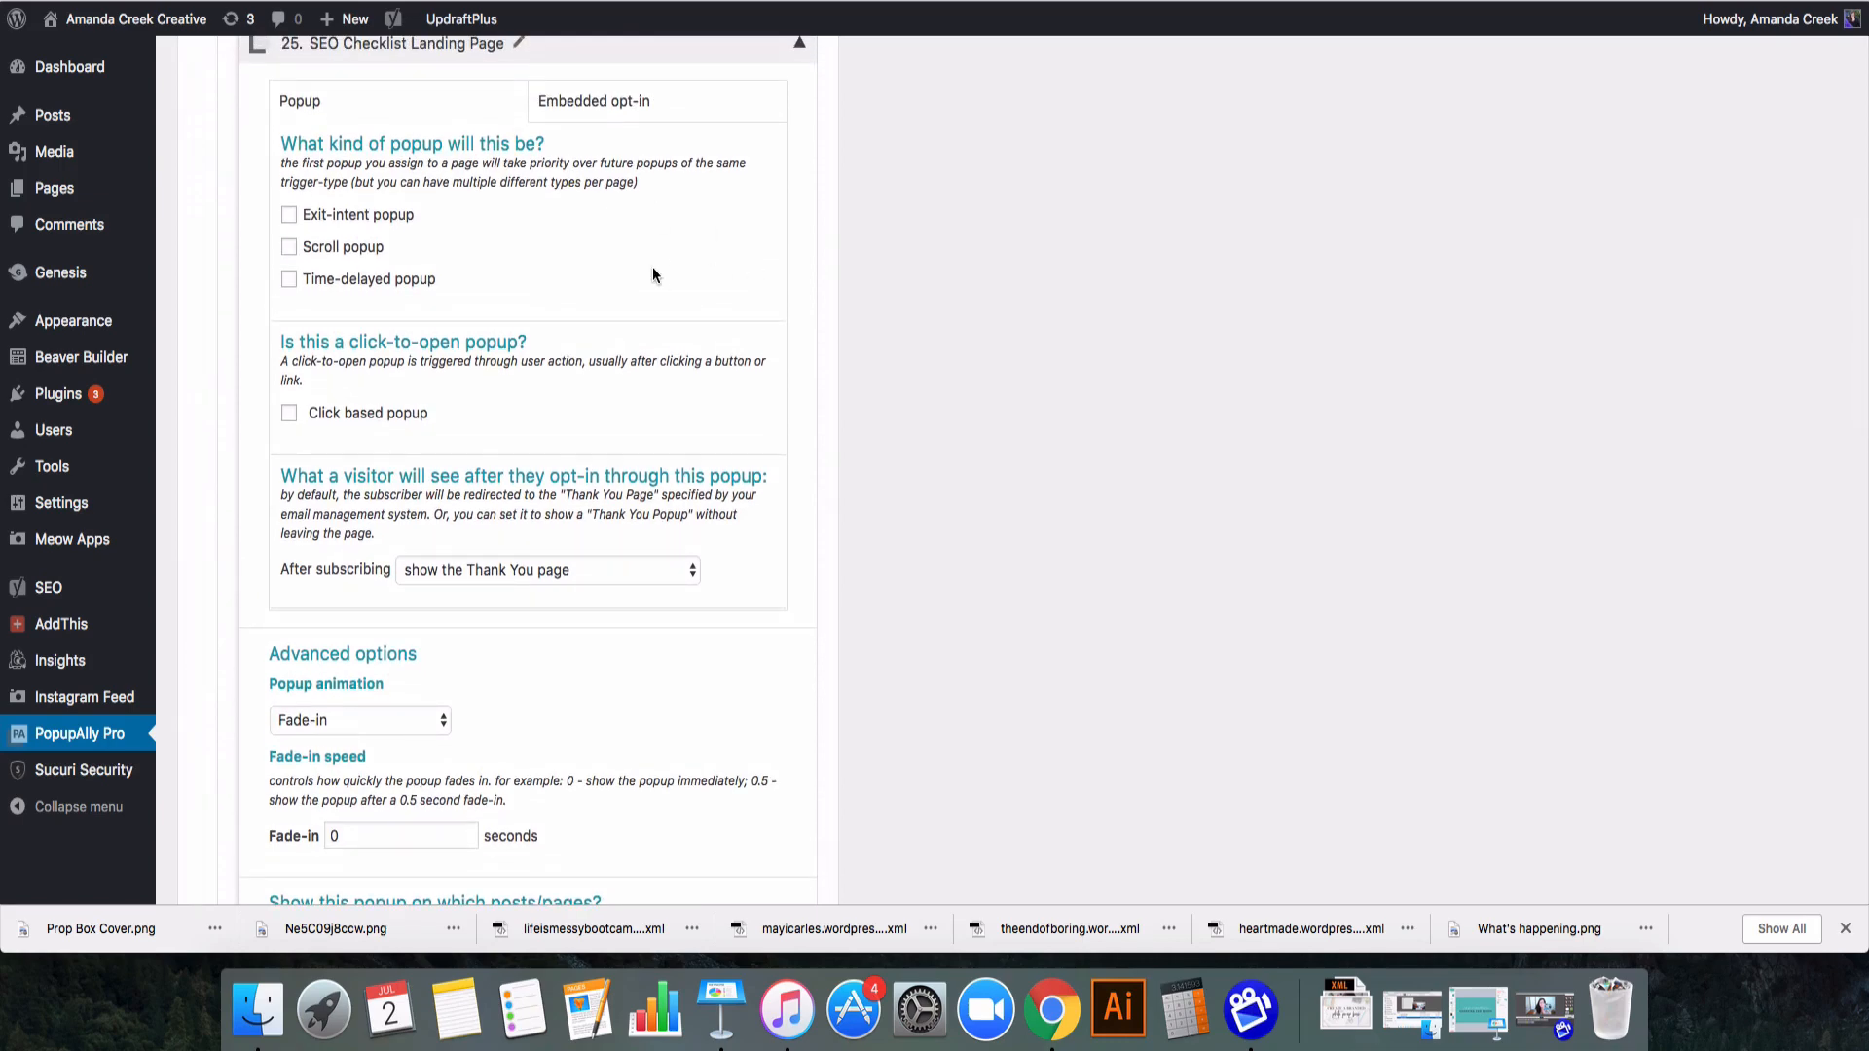
left_click(597, 107)
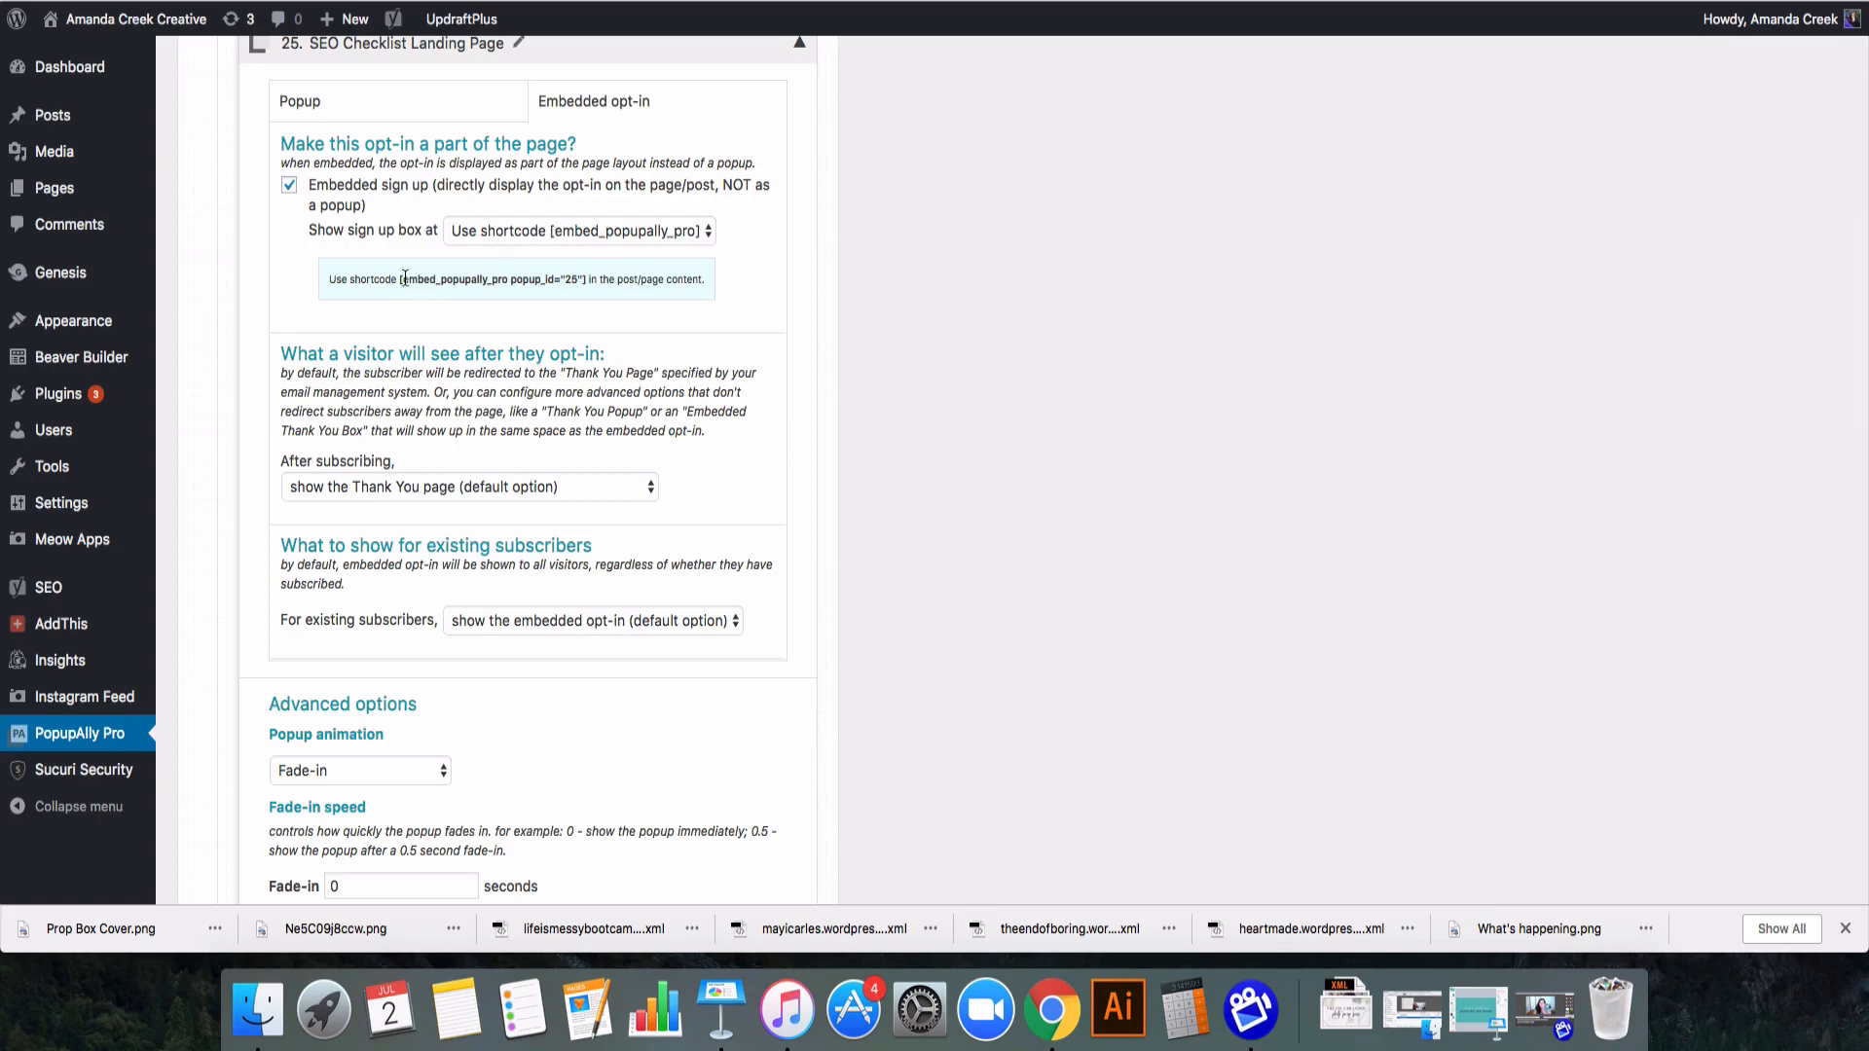
left_click_drag(400, 279, 585, 287)
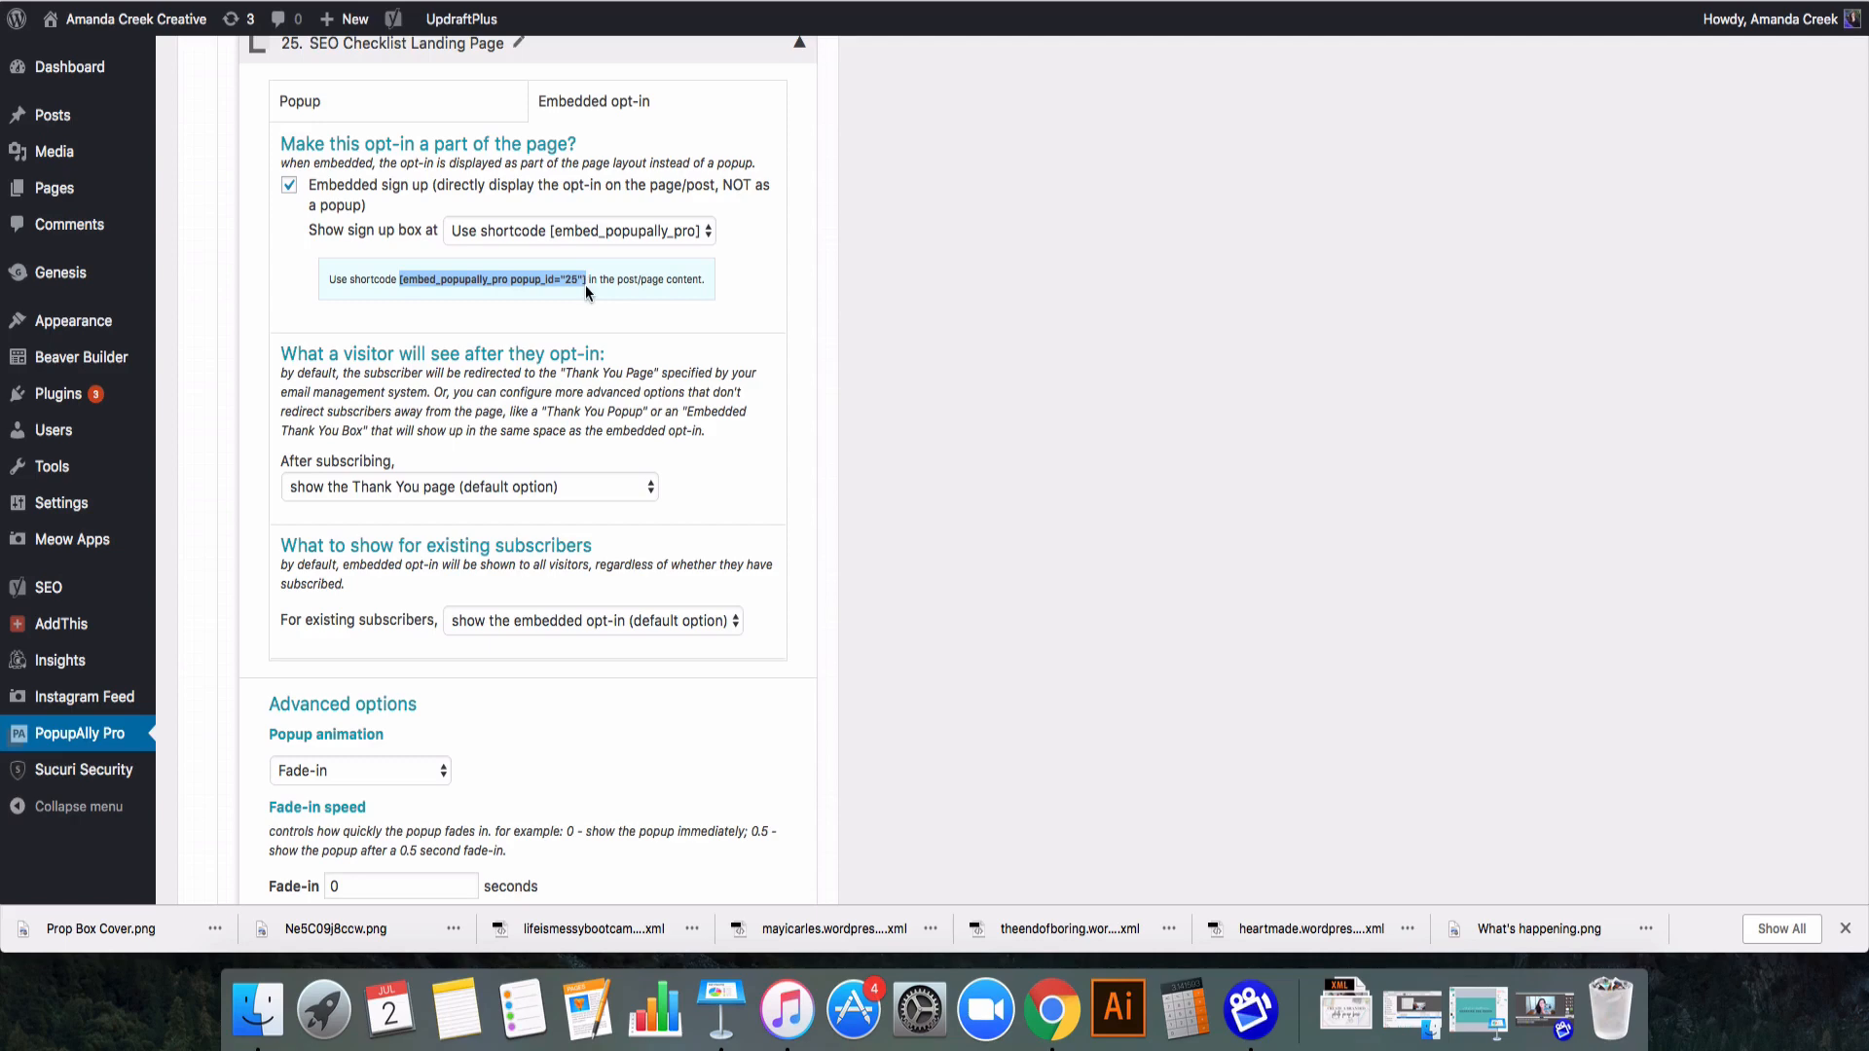
- Open the SEO Checklist for Creatives page for editing in Beaver Builder from the WordPress list of all pages
mouse_move(55, 198)
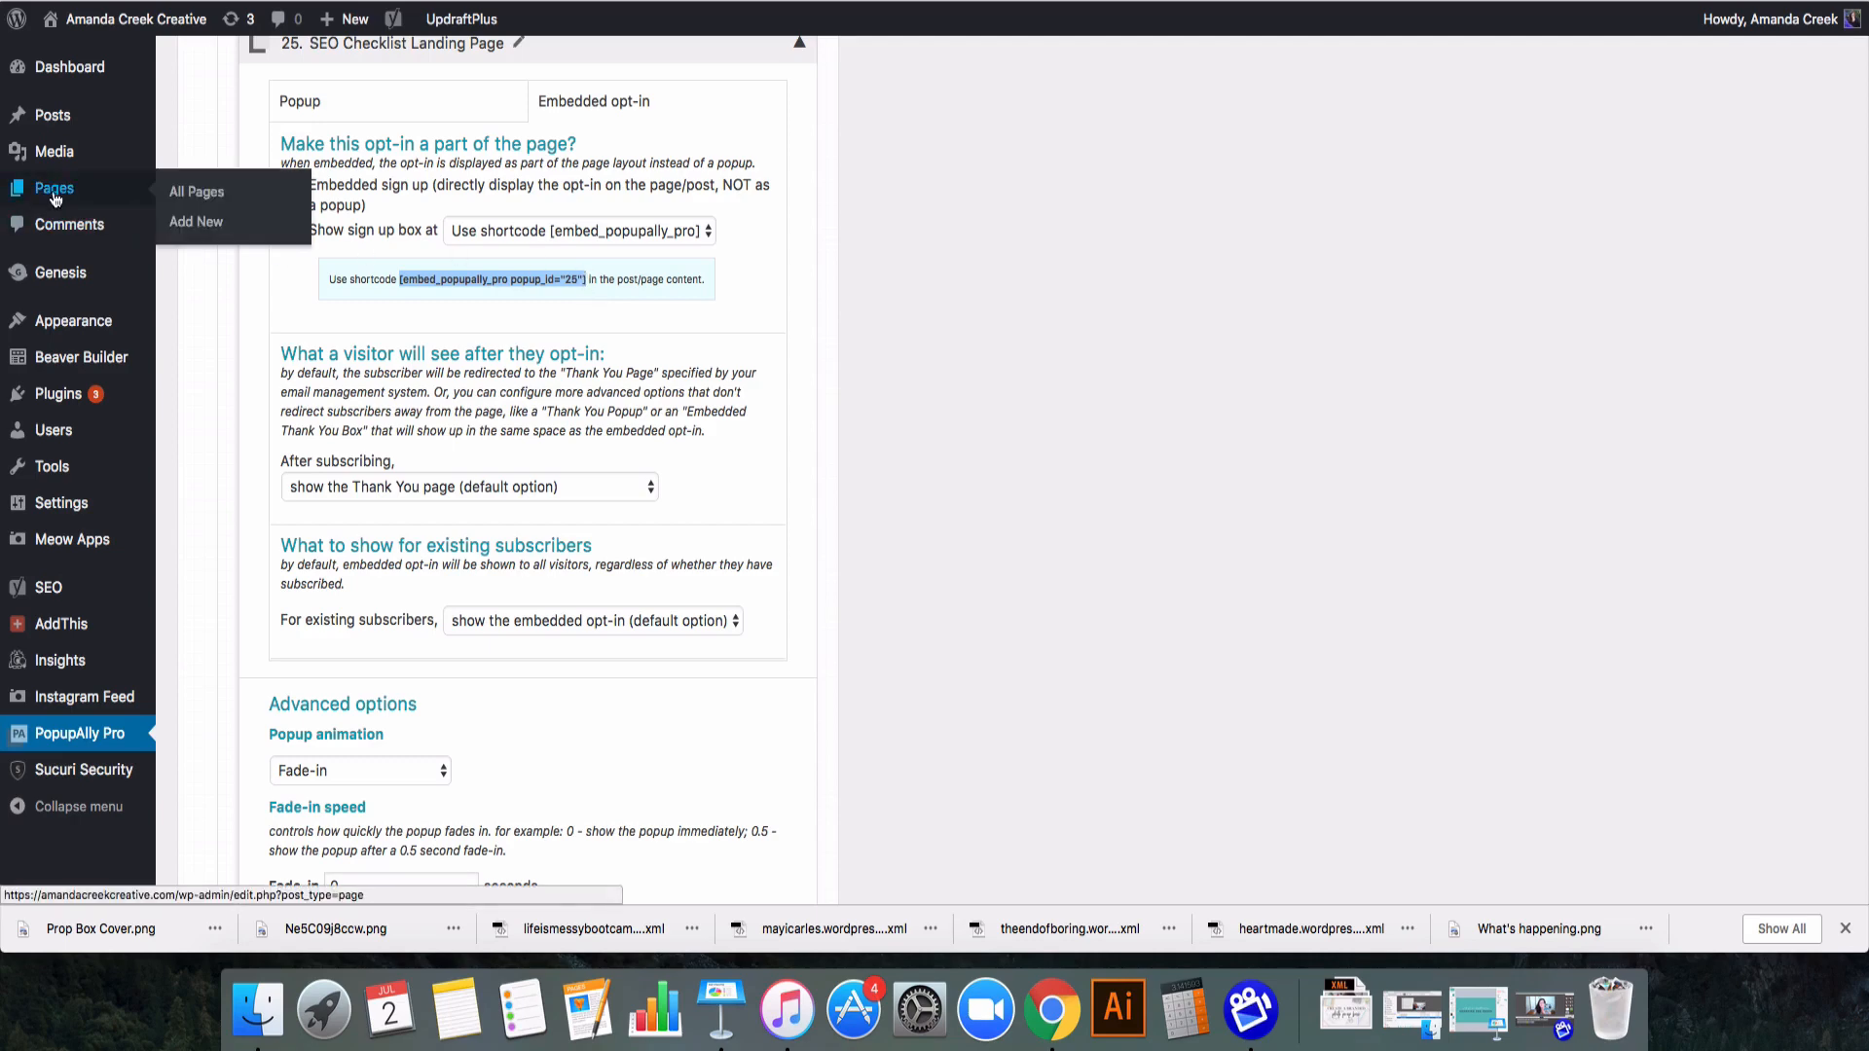
left_click(205, 192)
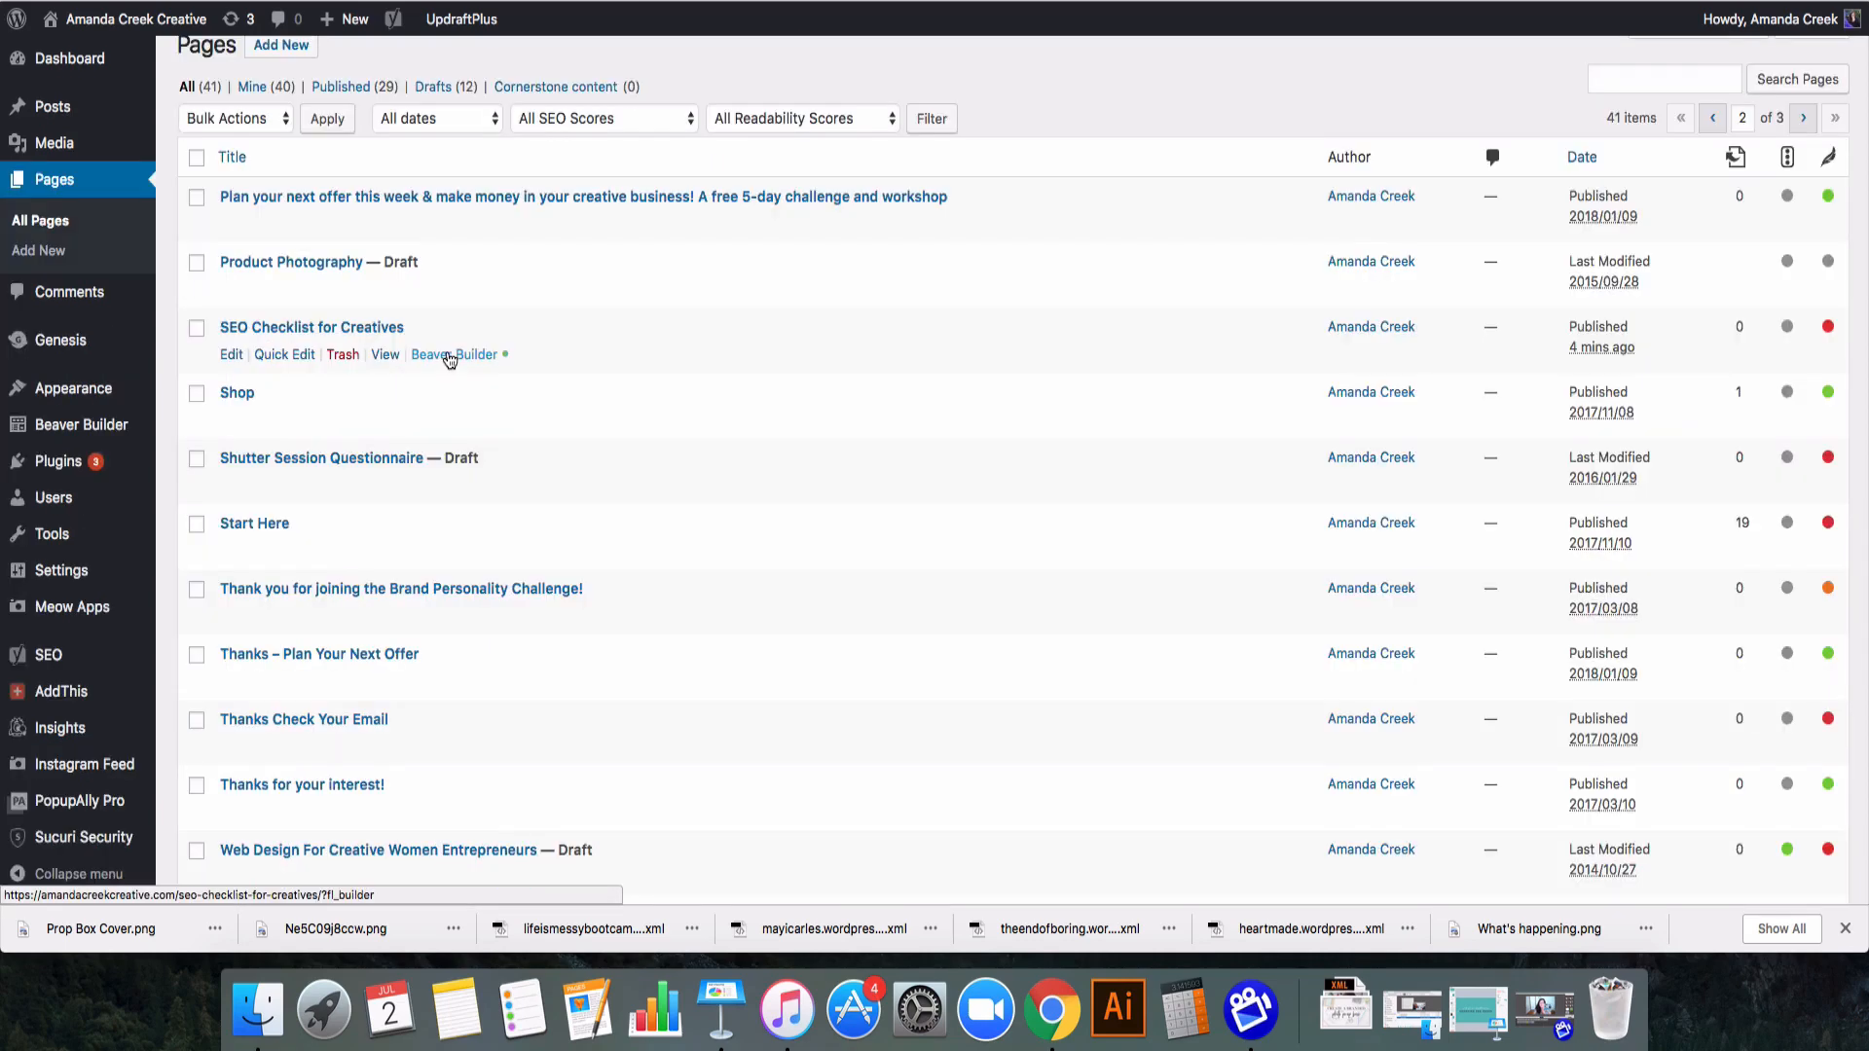
left_click(450, 356)
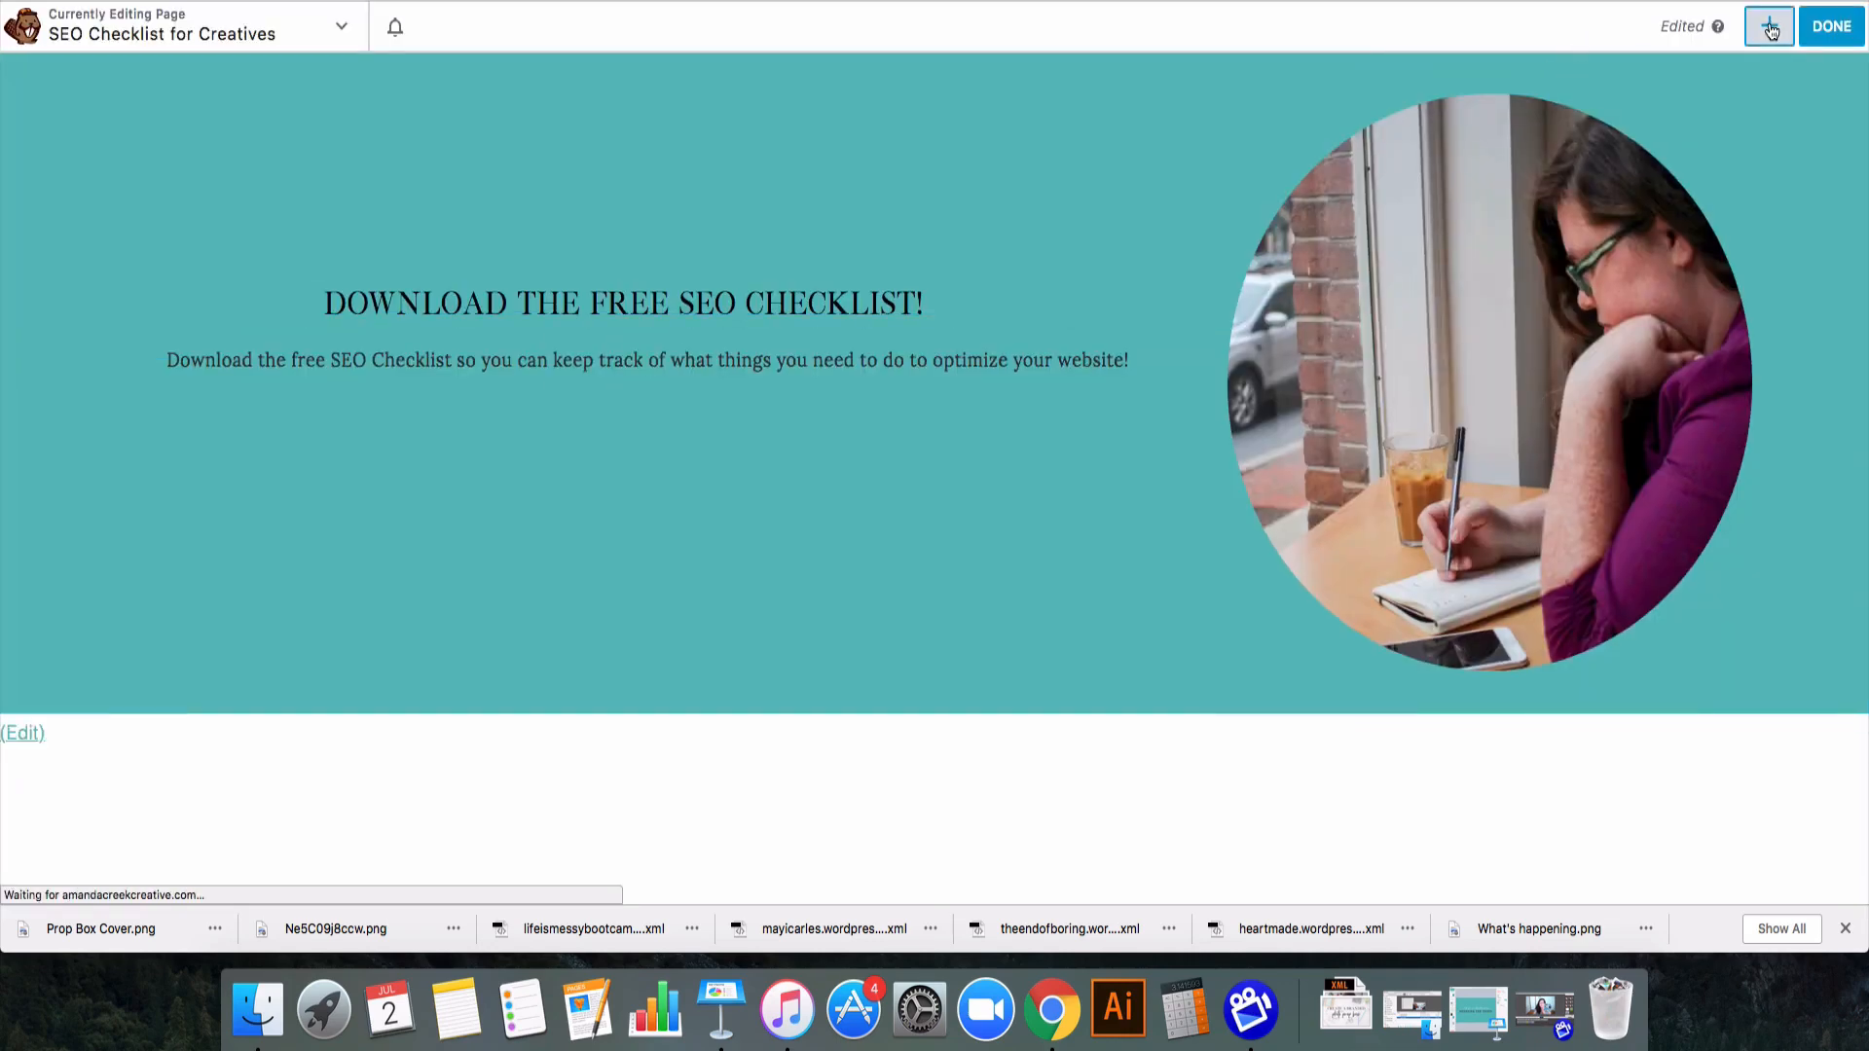
- Add a Text Editor module below the page's description, paste the popup shortcode into it, centre it and save the module
left_click(1769, 26)
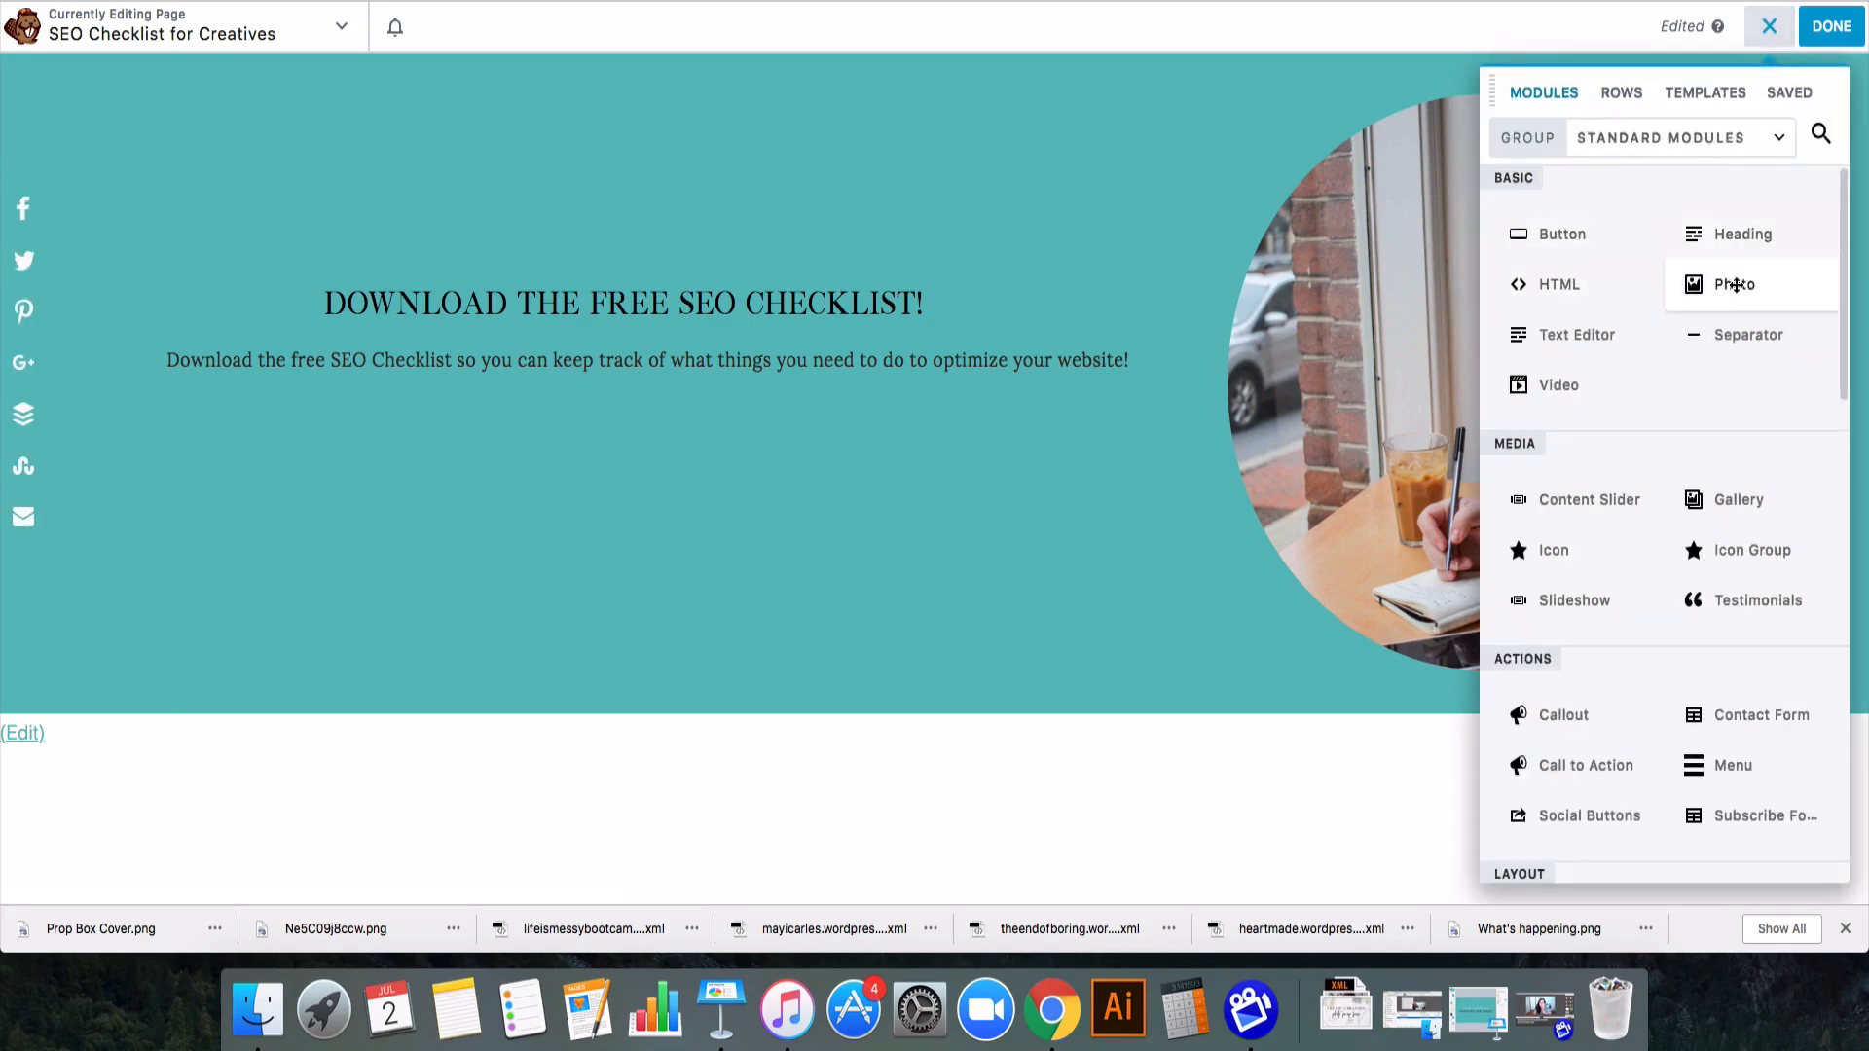
left_click_drag(1579, 321, 680, 497)
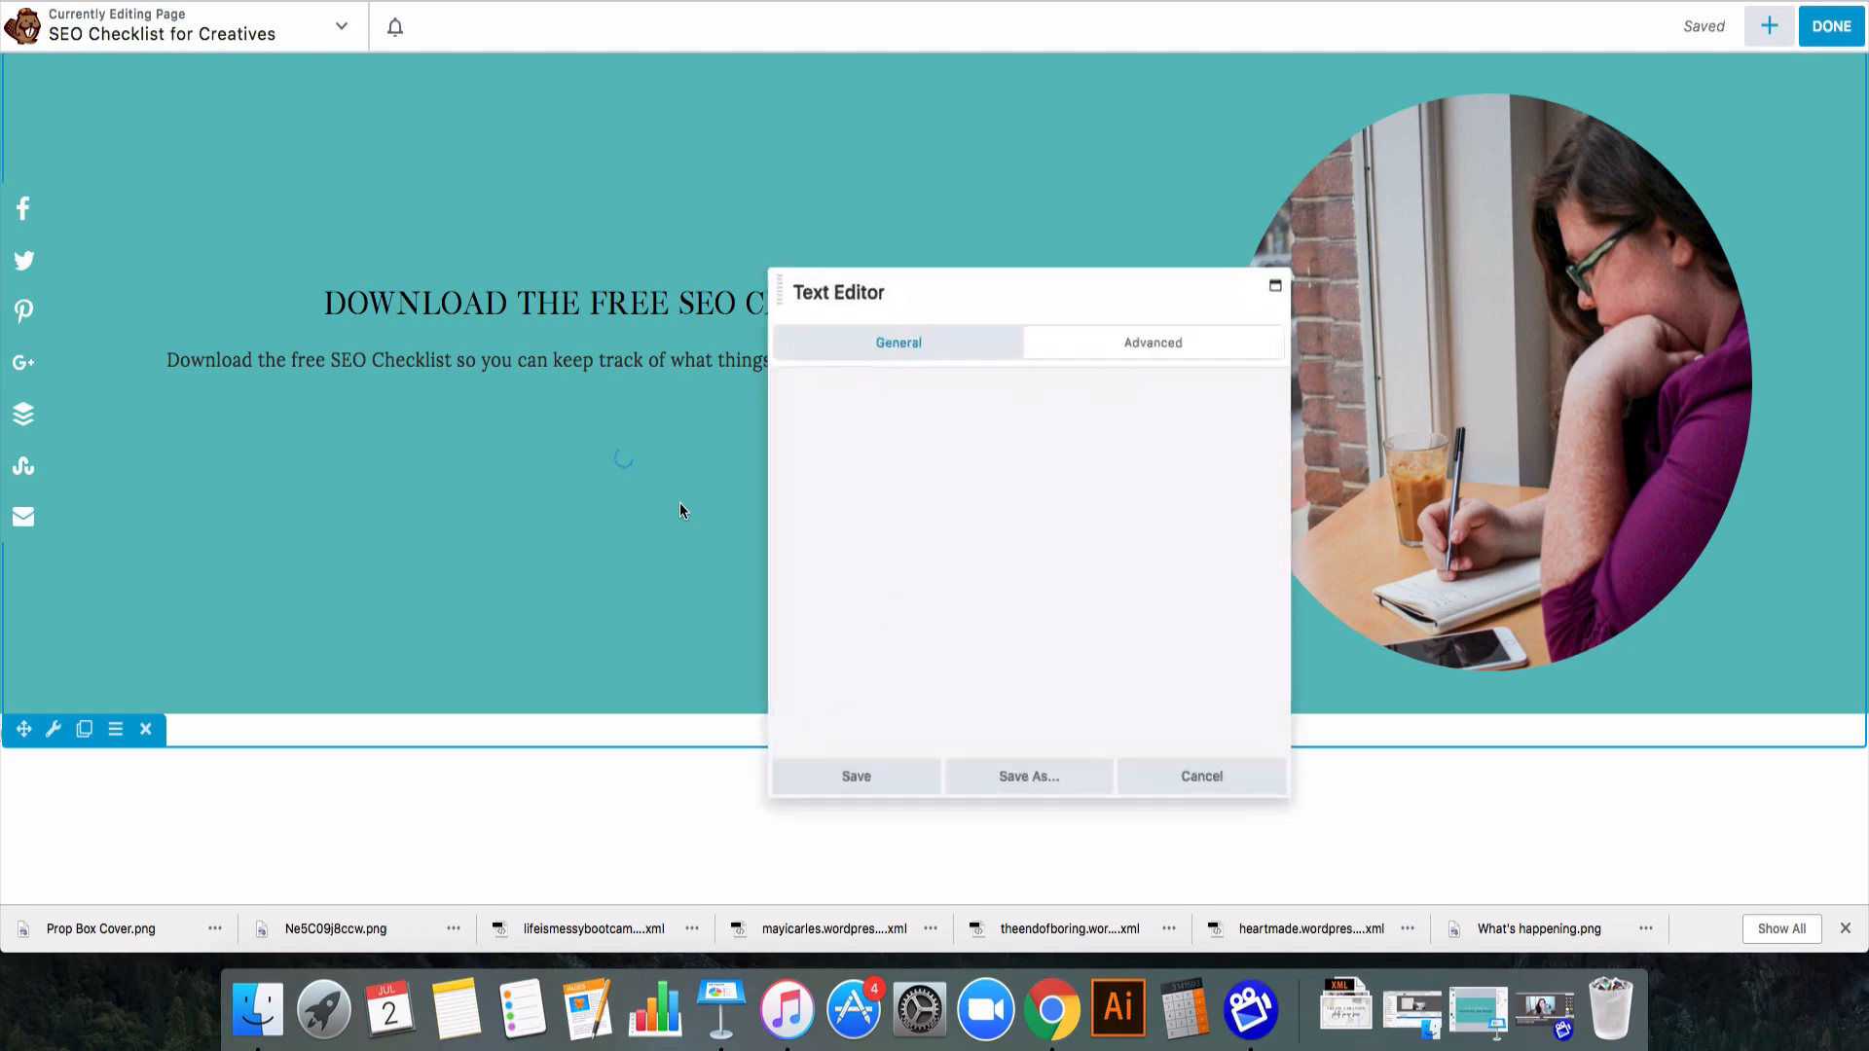
key("super+v")
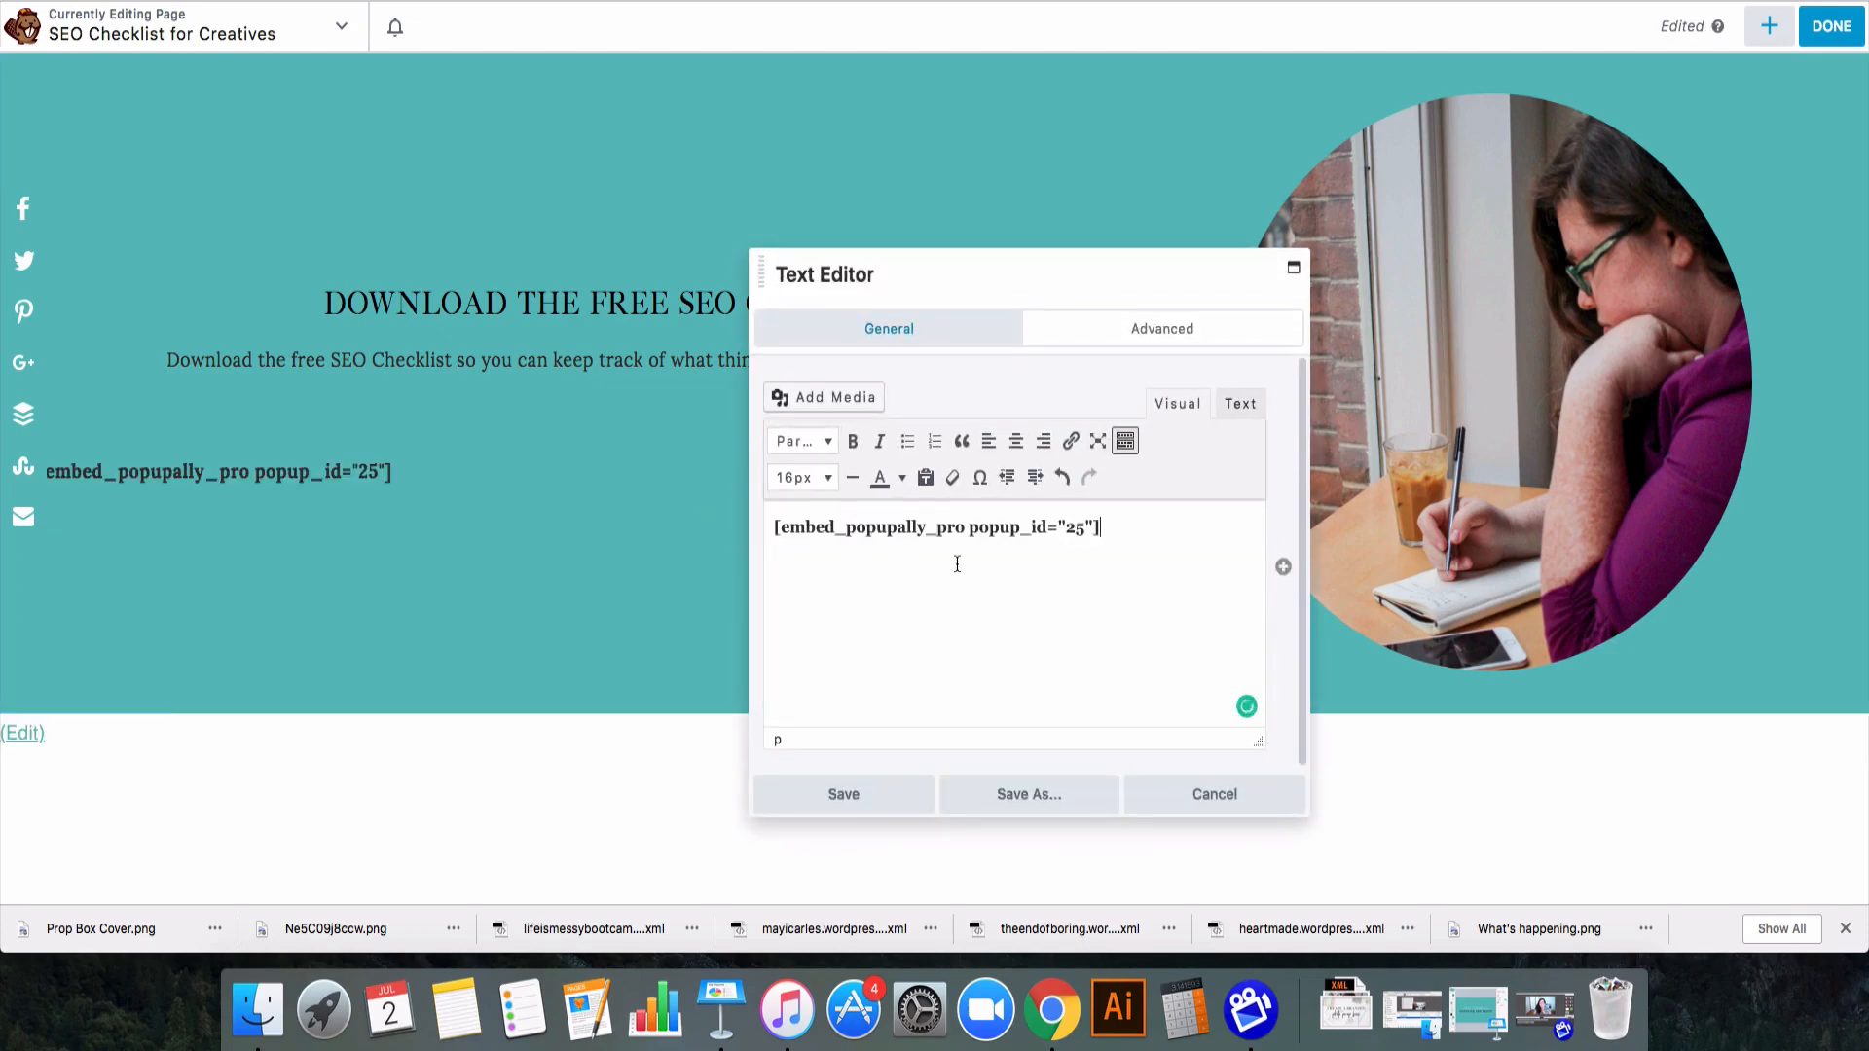
left_click(1016, 443)
left_click(872, 795)
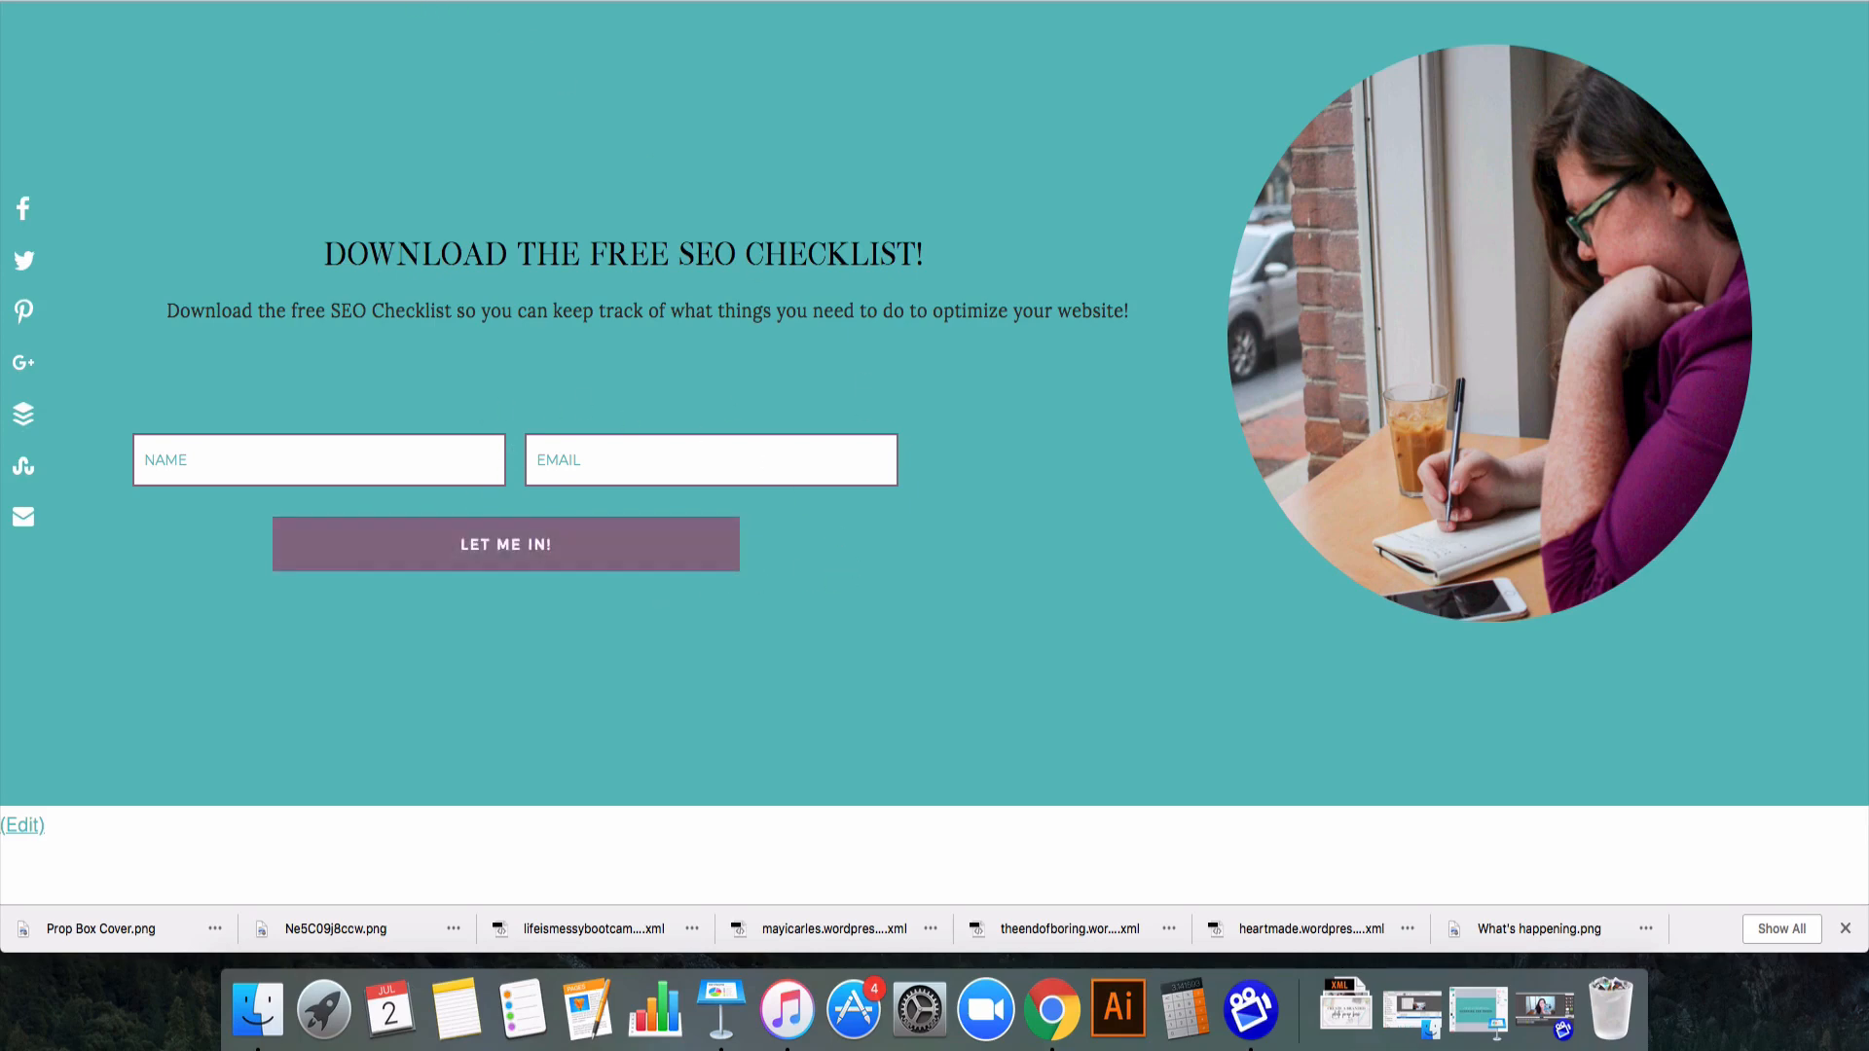
- Return to the WordPress admin and reopen the SEO Checklist for Creatives page in Beaver Builder
left_click(467, 2)
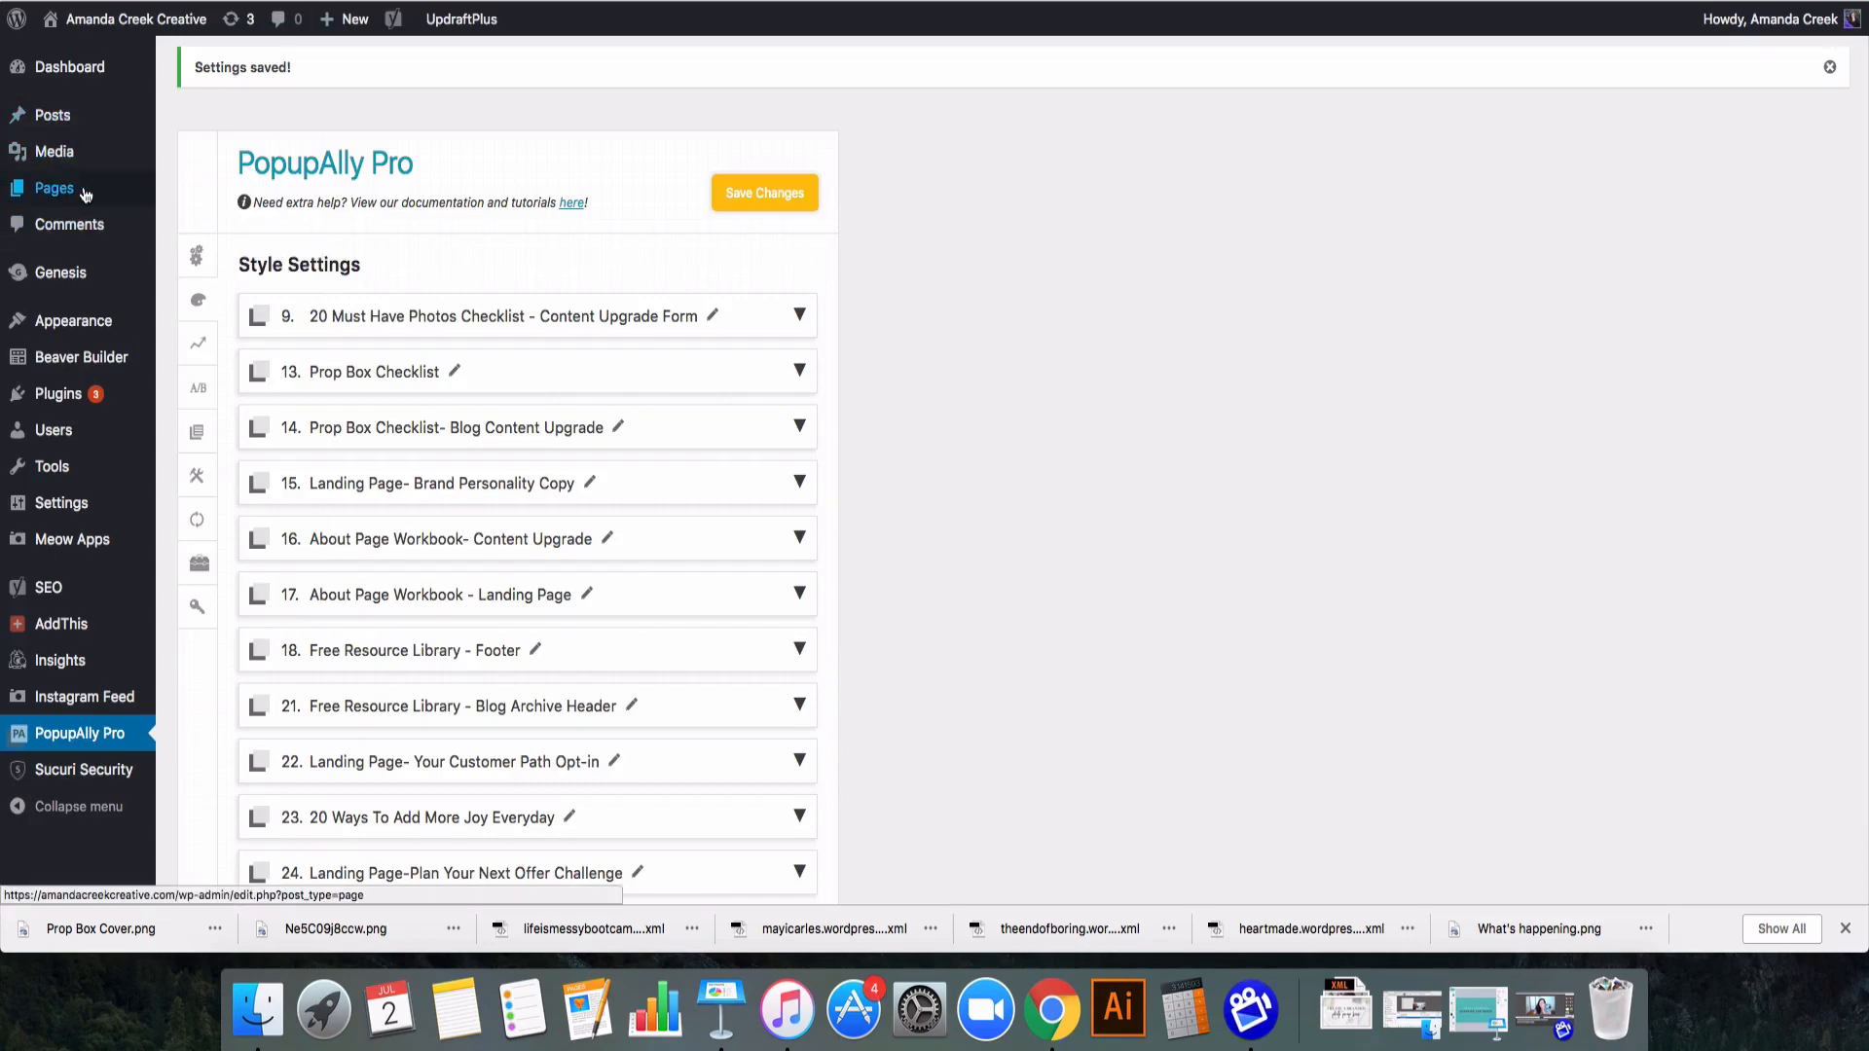
mouse_move(62, 188)
left_click(191, 193)
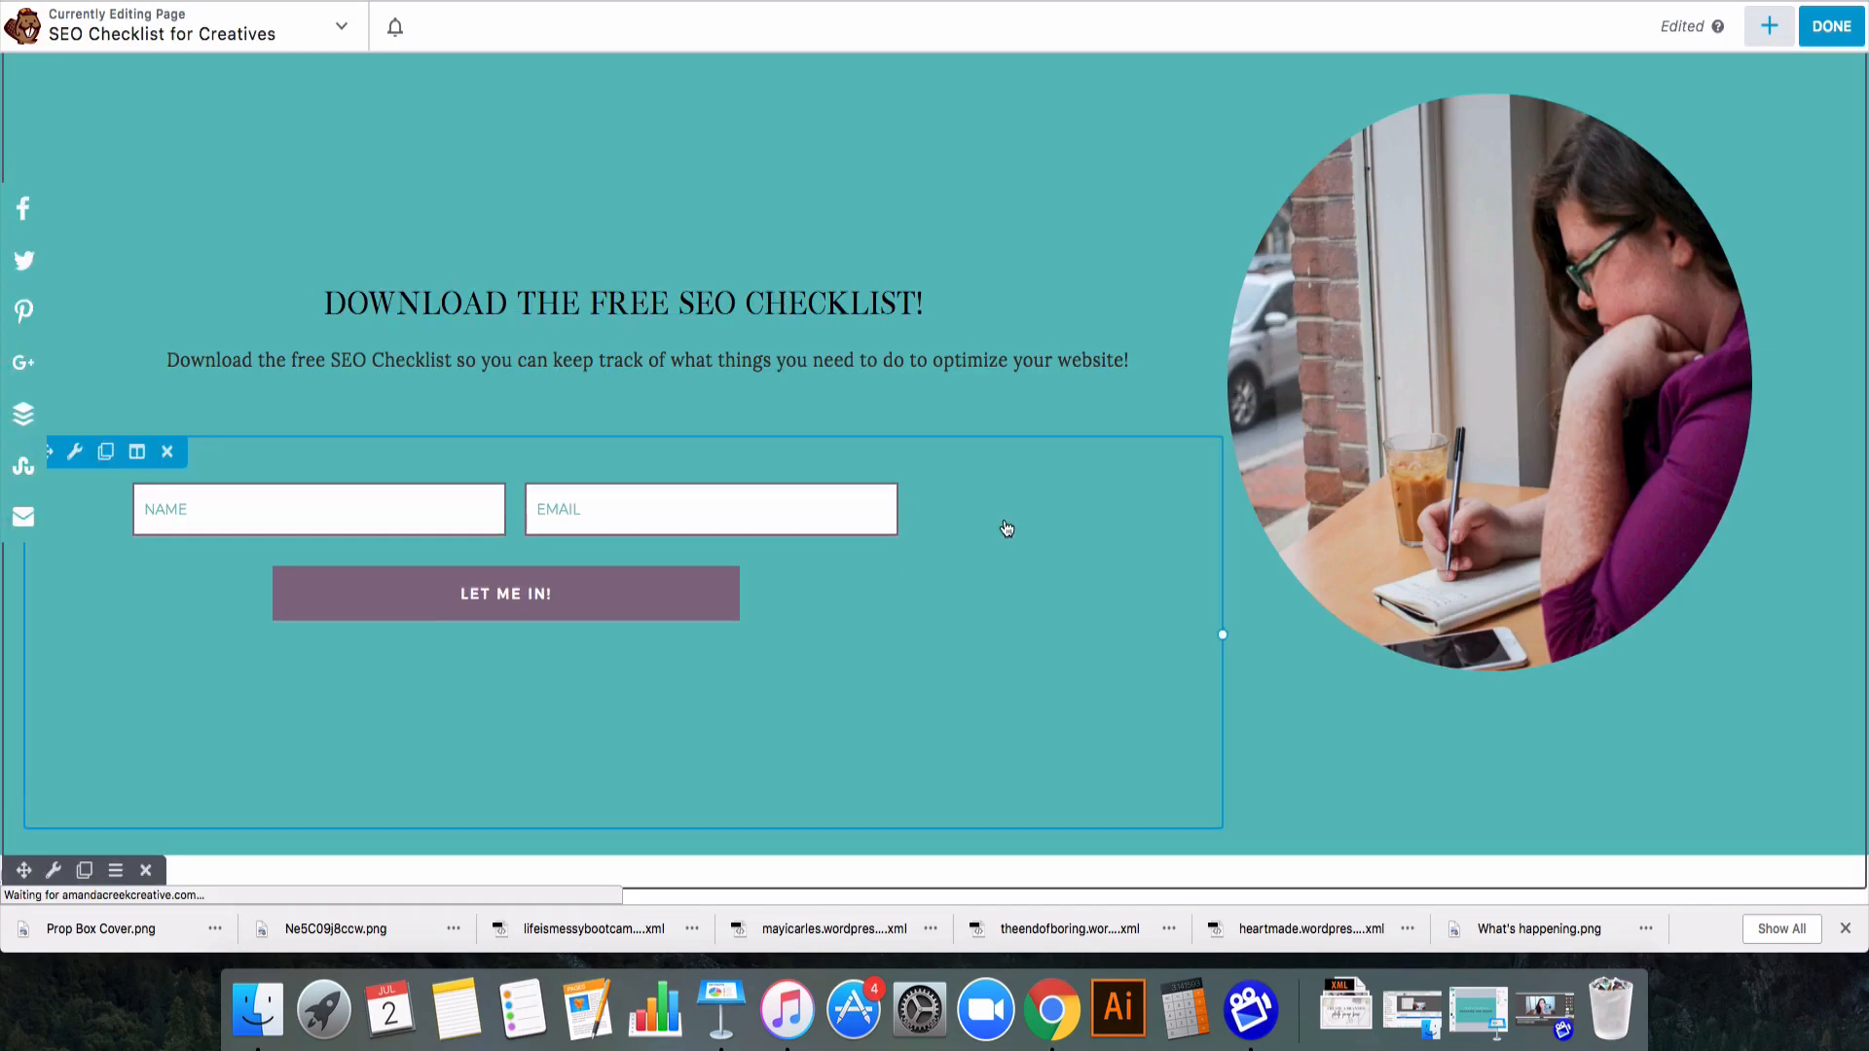
- Set the right and left margins of the opt-in form's text module to 50 px and save the module
left_click(1006, 536)
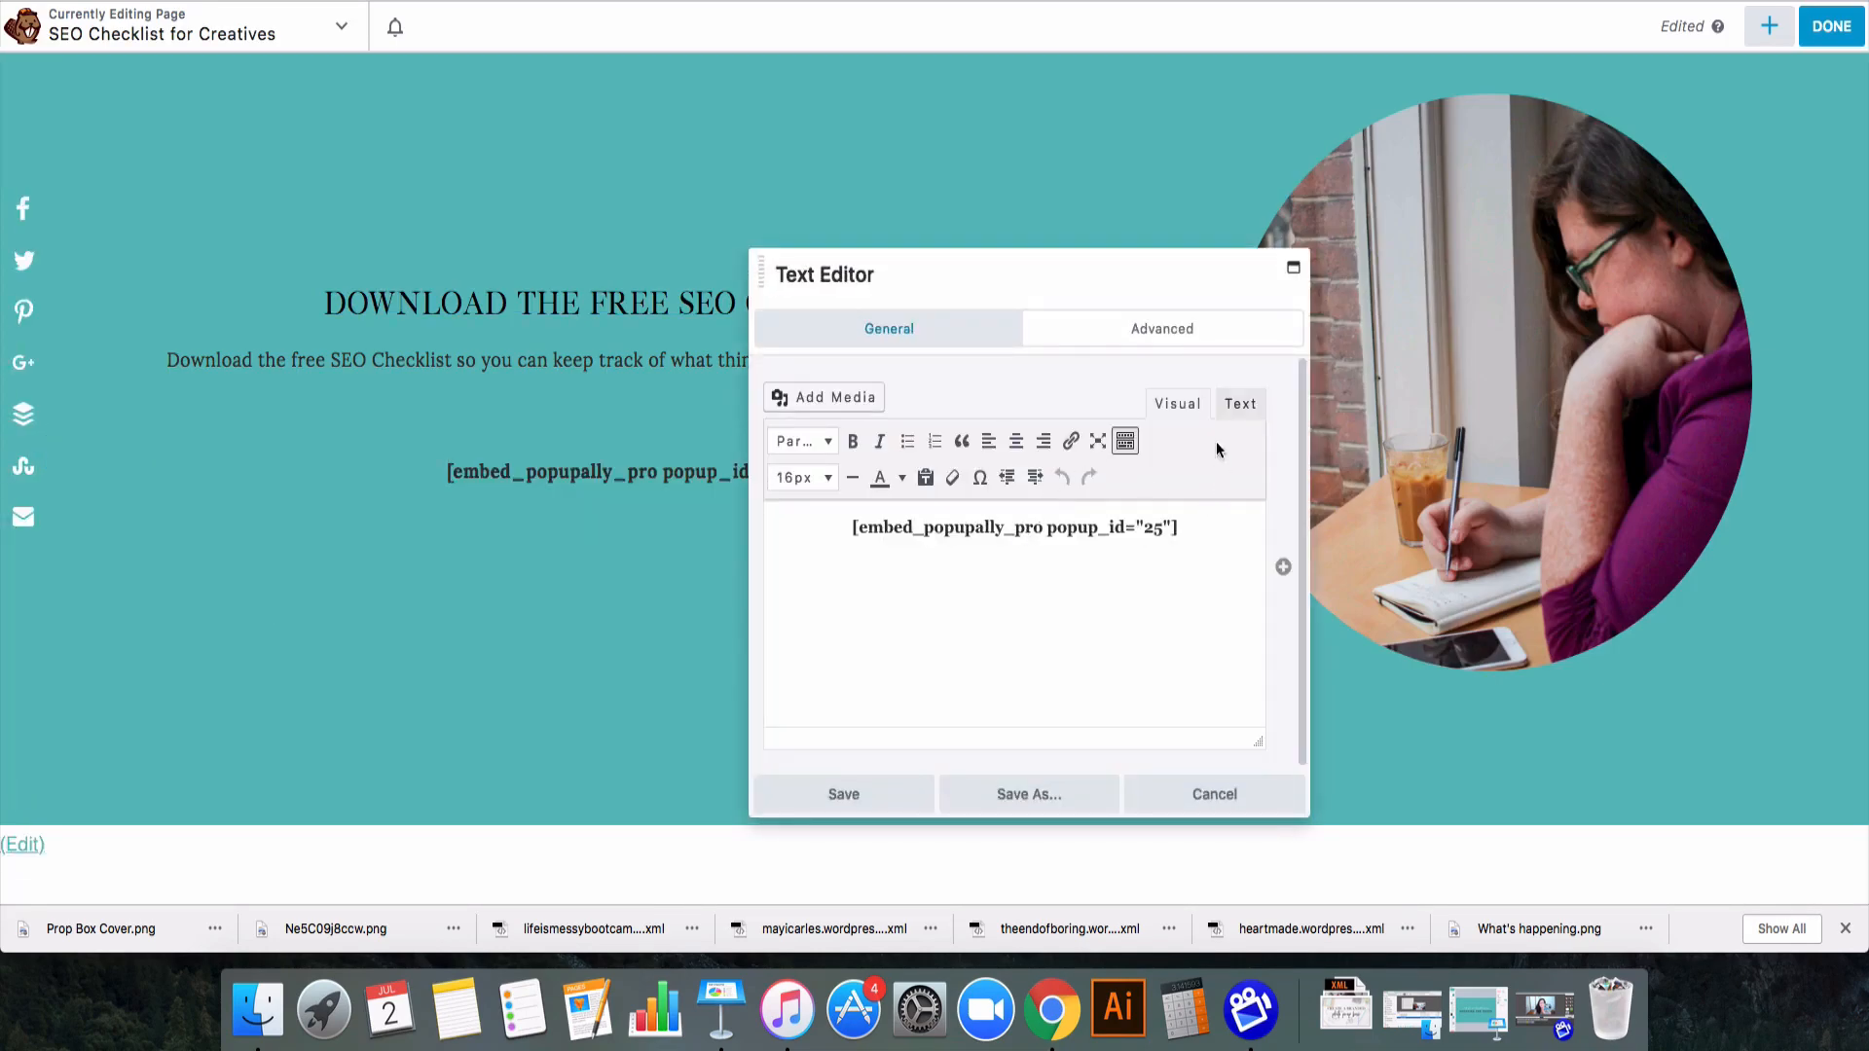
left_click(1238, 410)
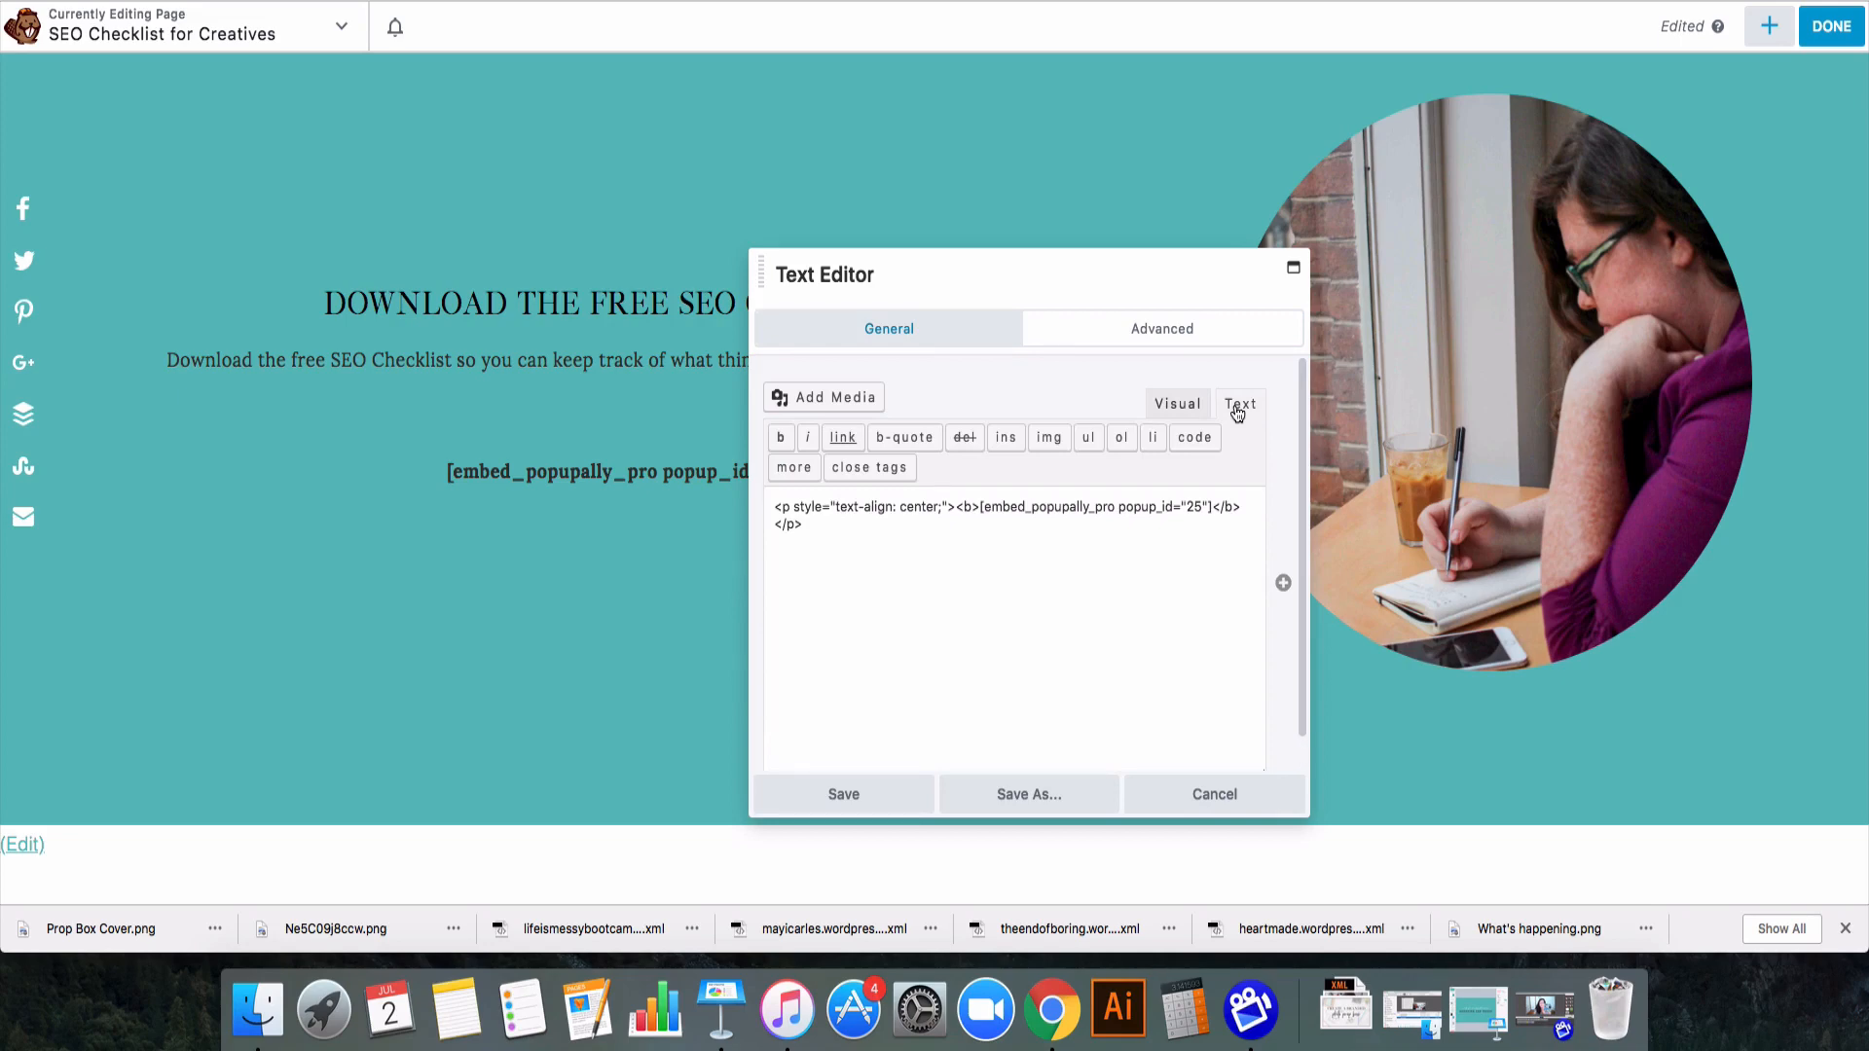
left_click(1173, 338)
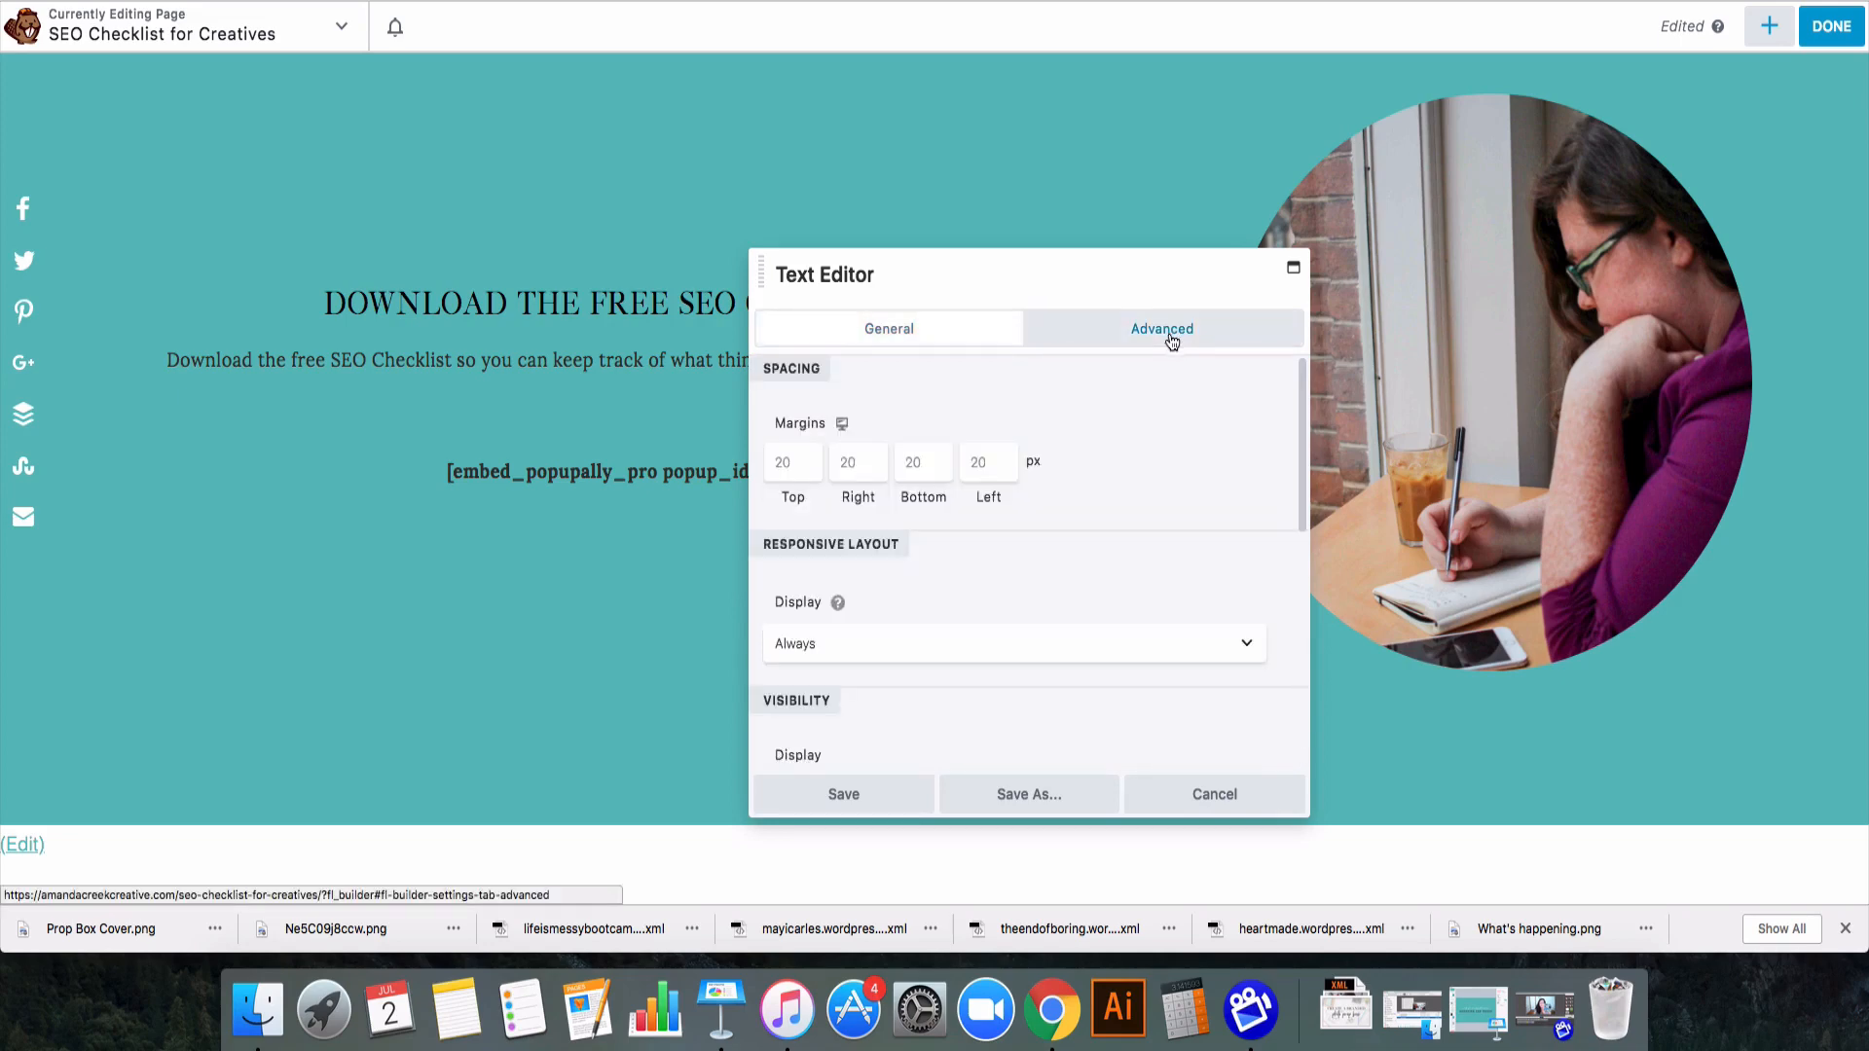
left_click(869, 336)
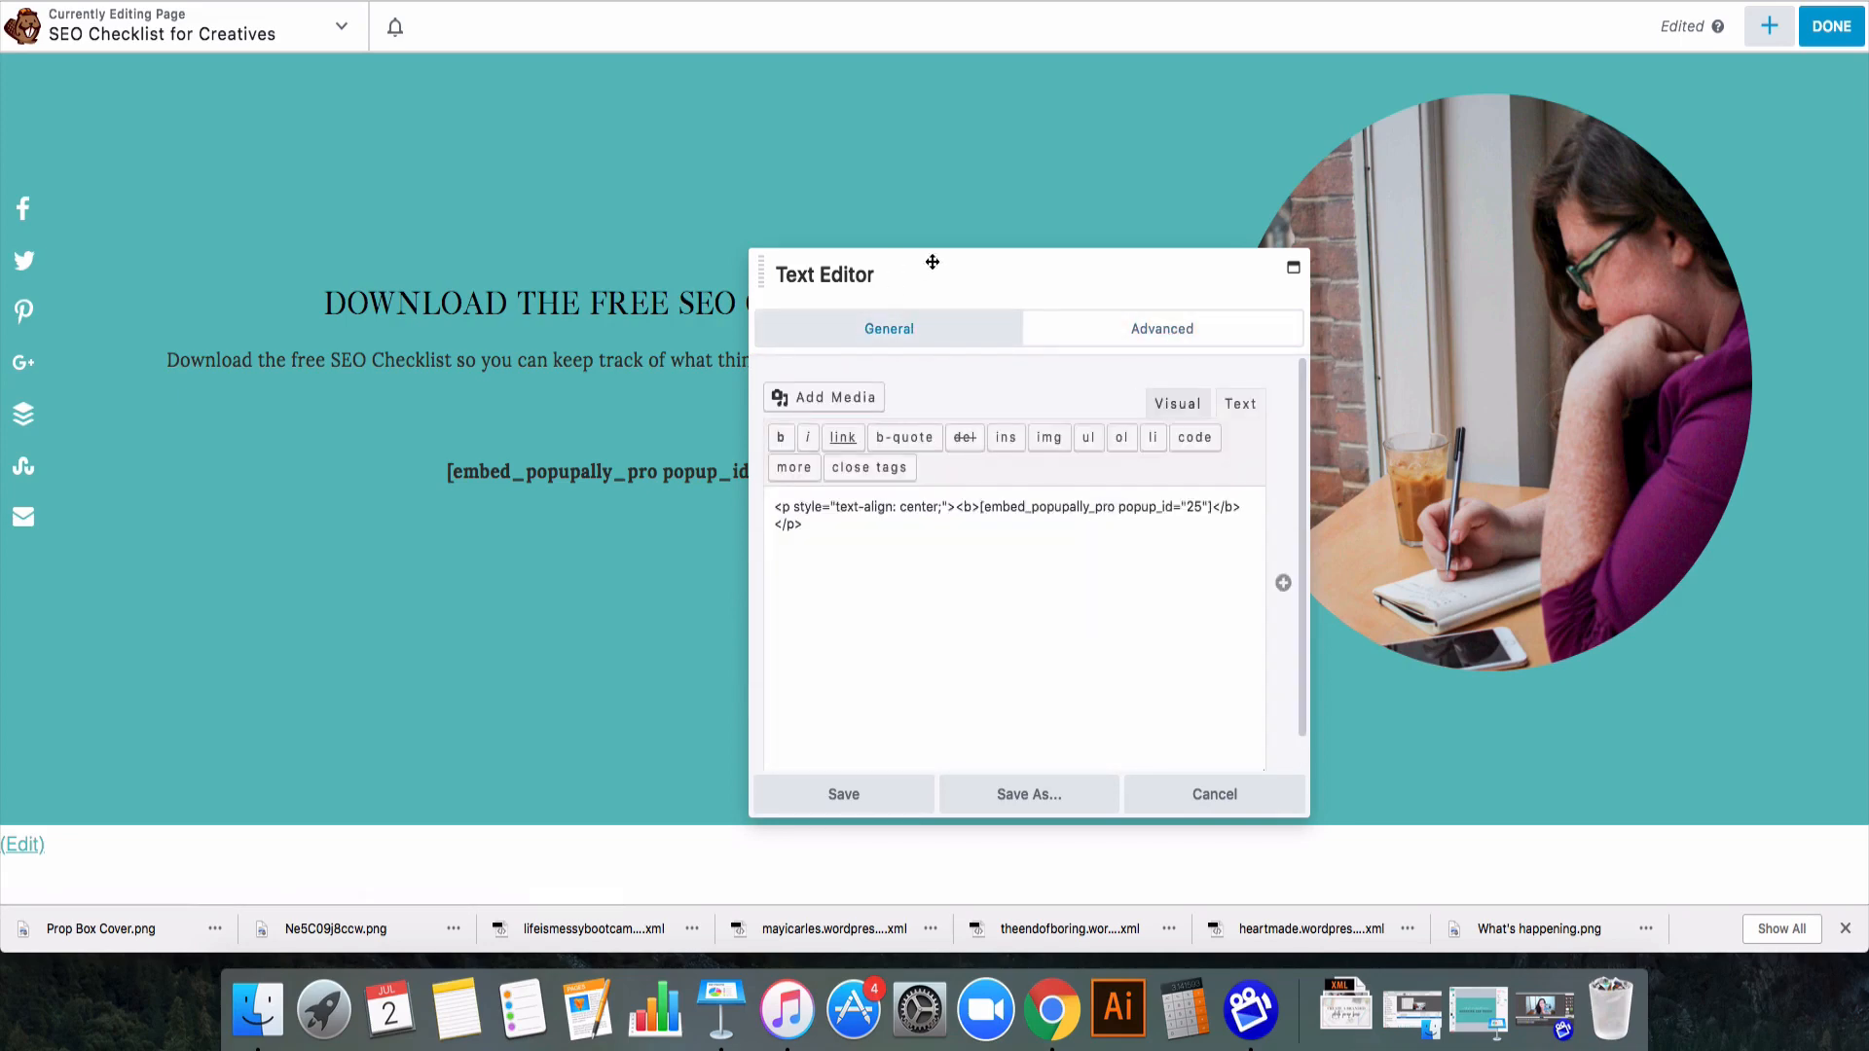
left_click_drag(932, 262, 1330, 183)
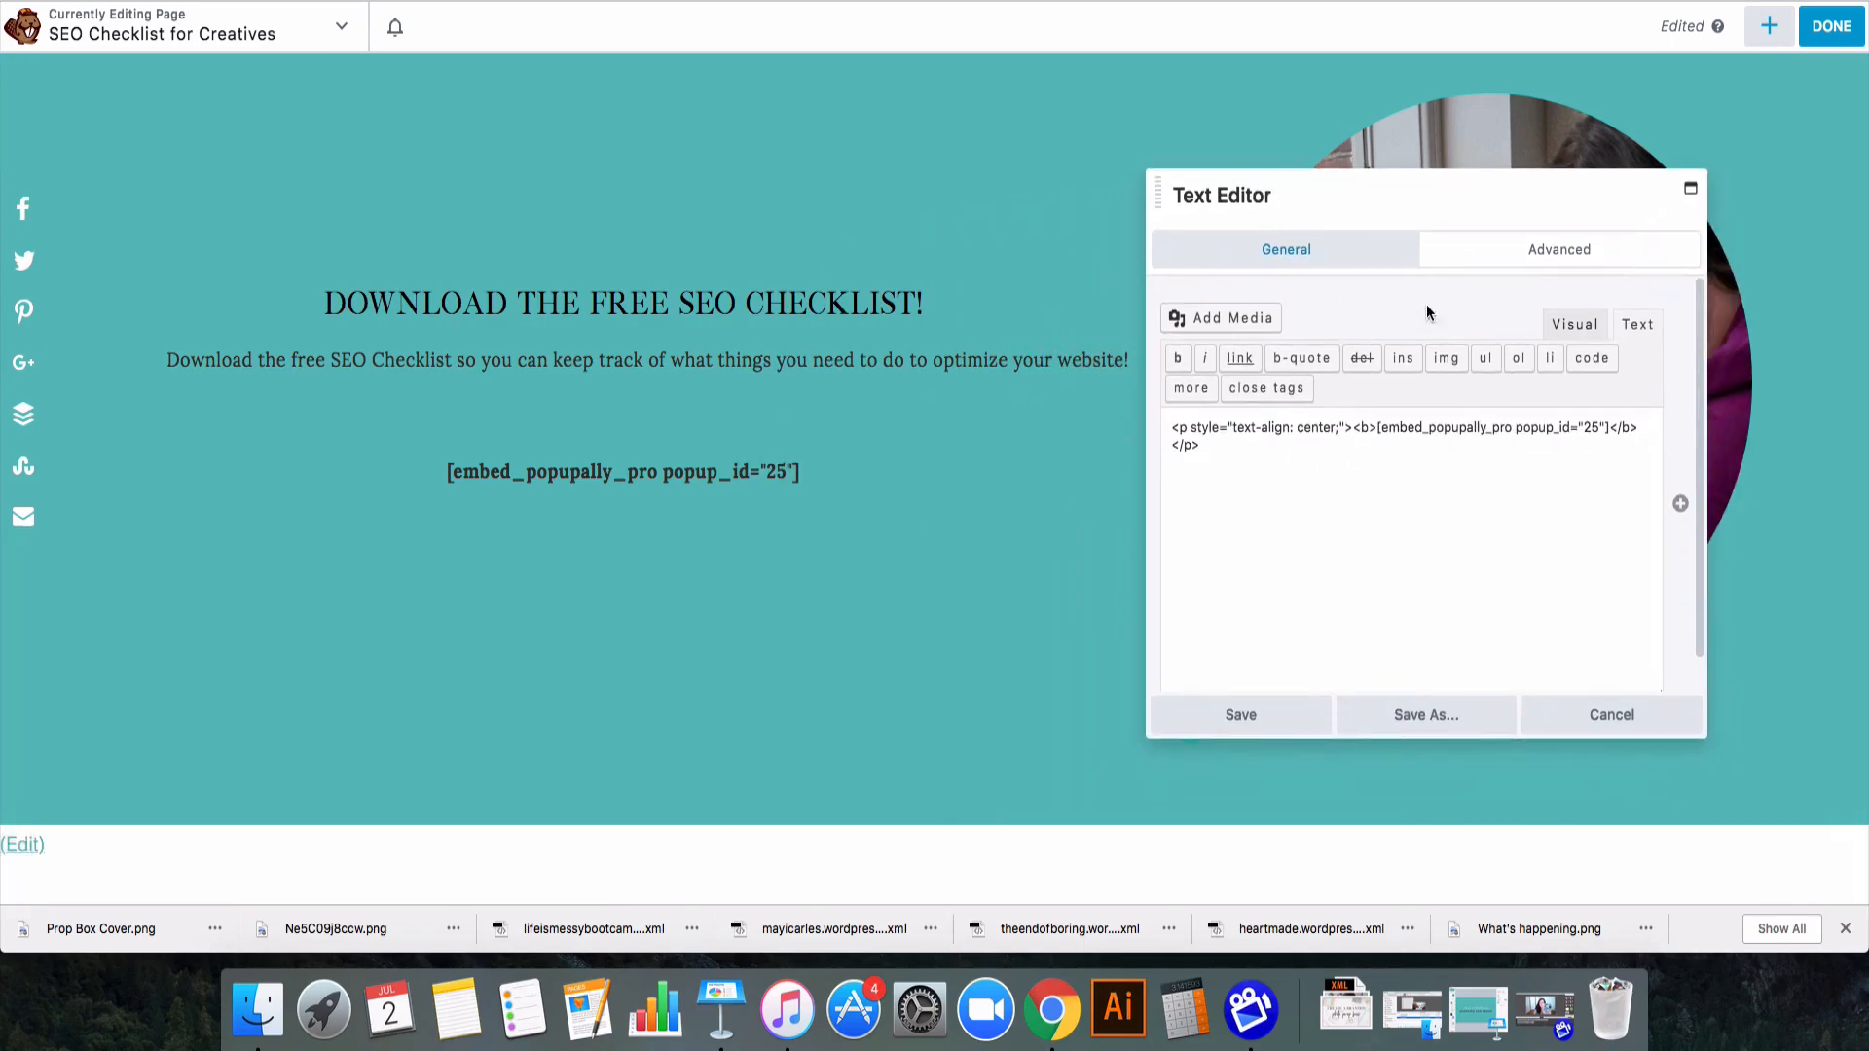
left_click(1589, 252)
left_click(1238, 383)
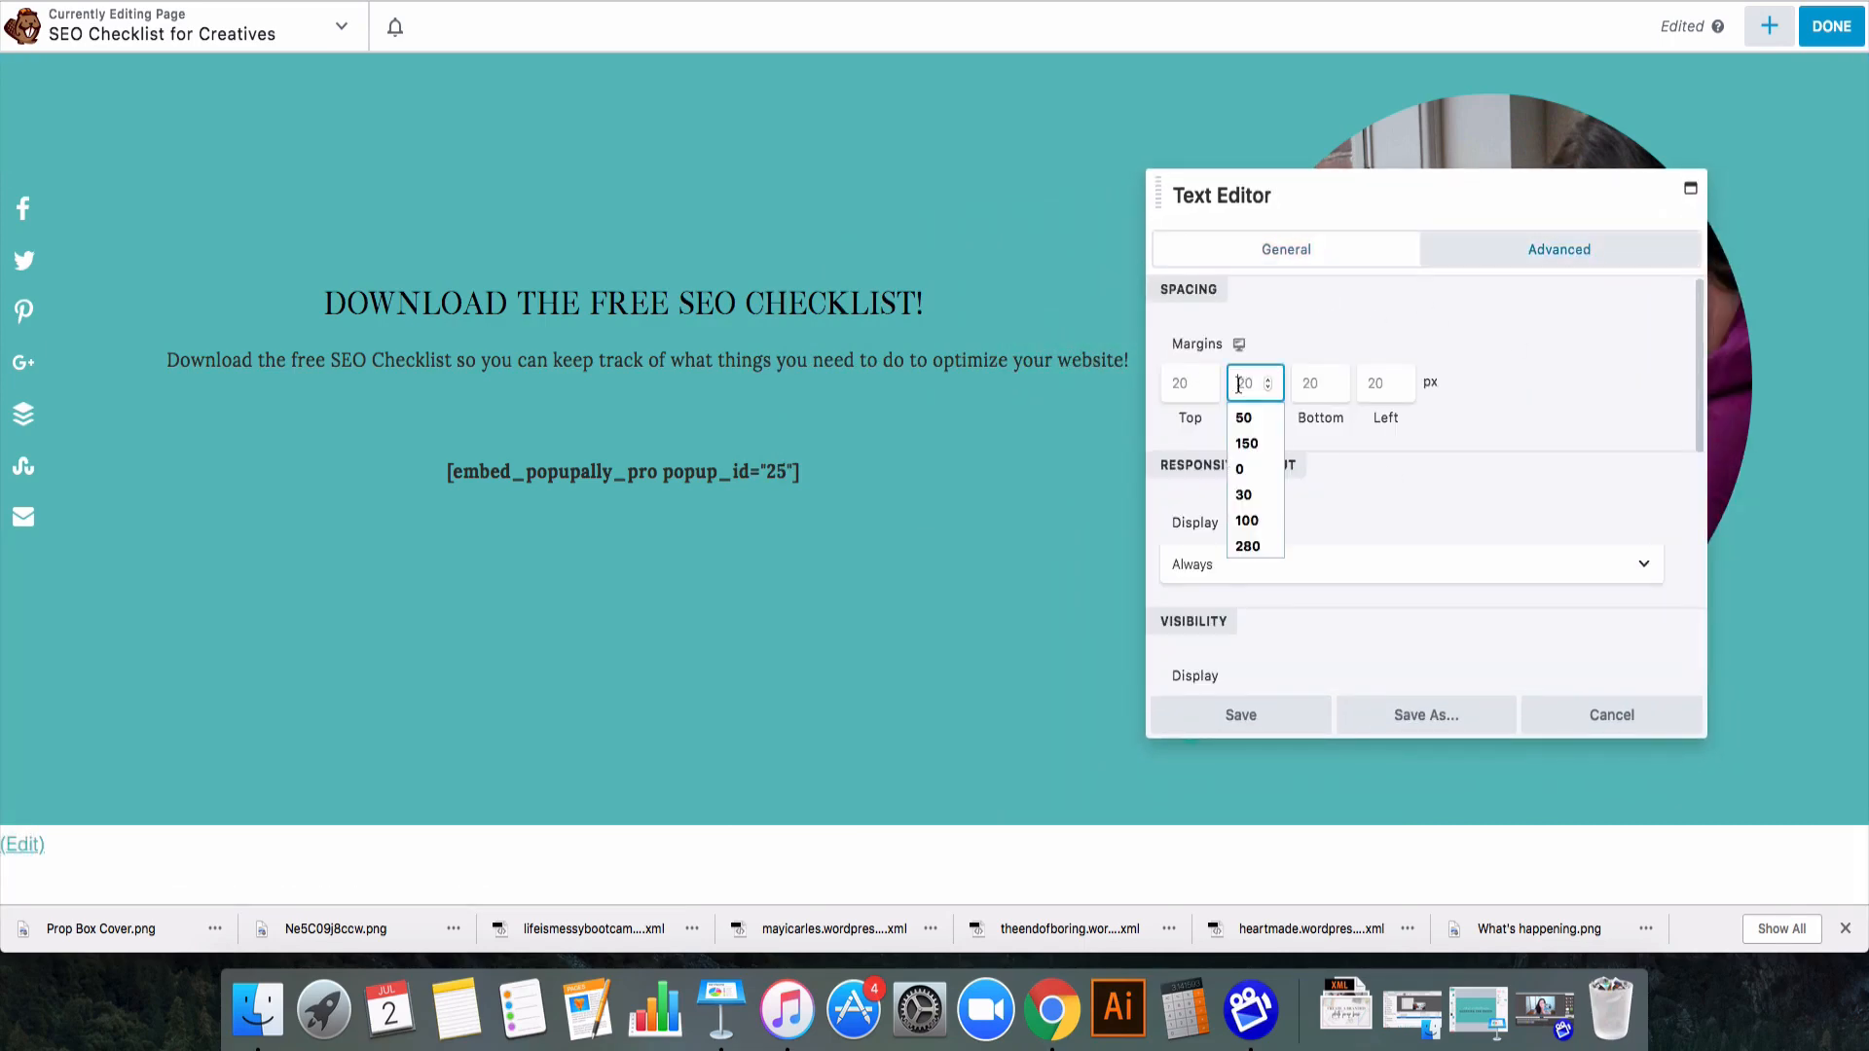
type("50")
key("Tab")
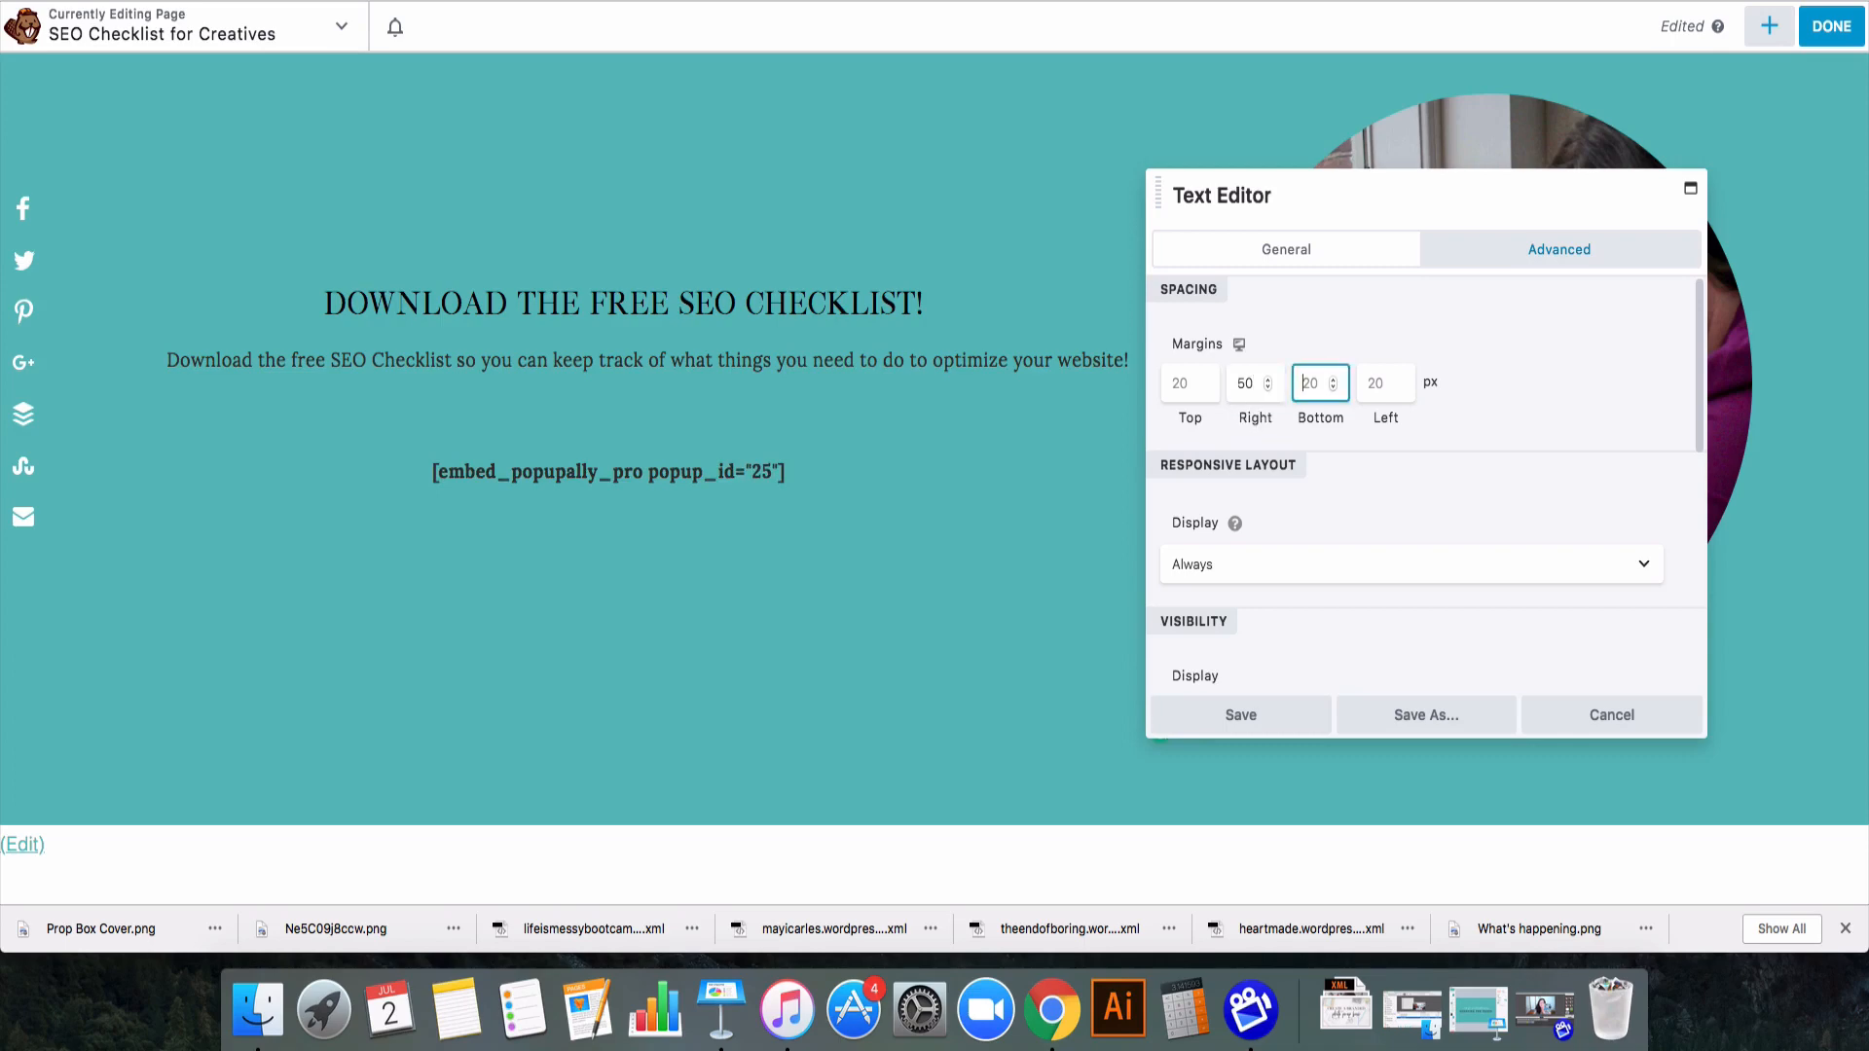
key("Tab")
type("50")
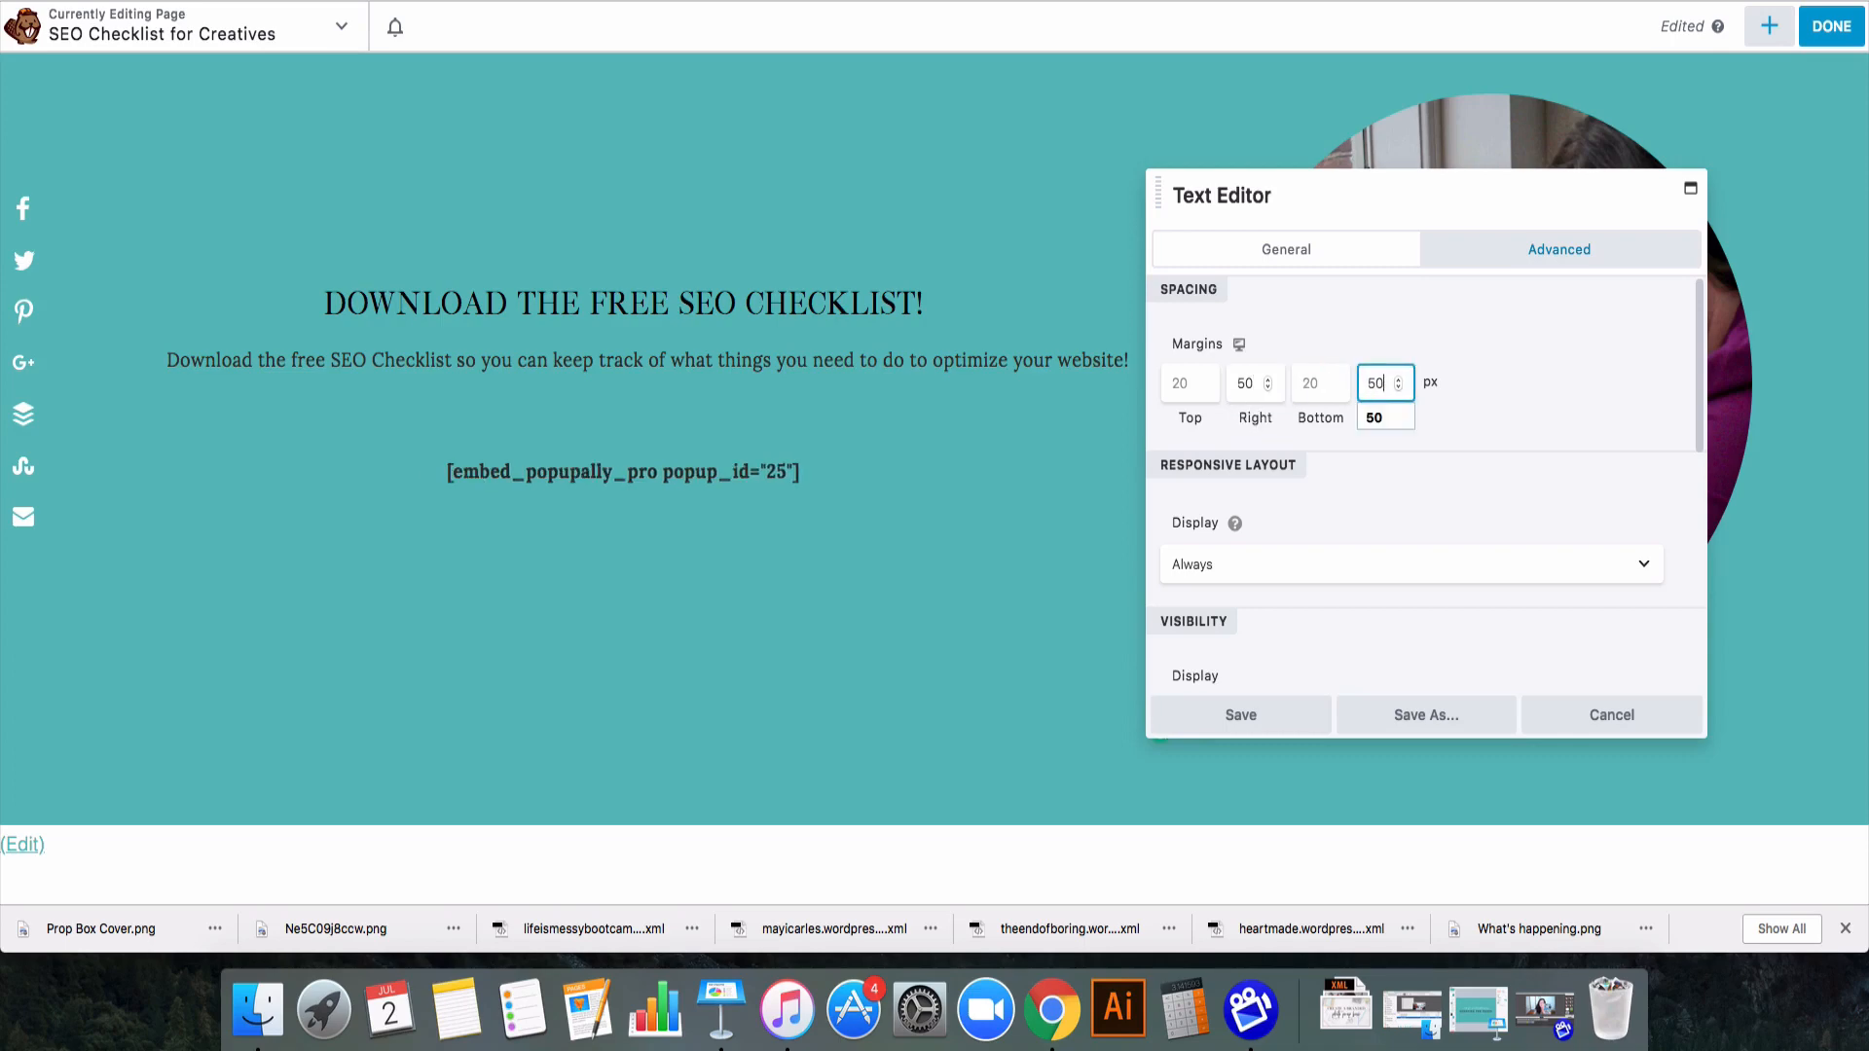
left_click(1258, 716)
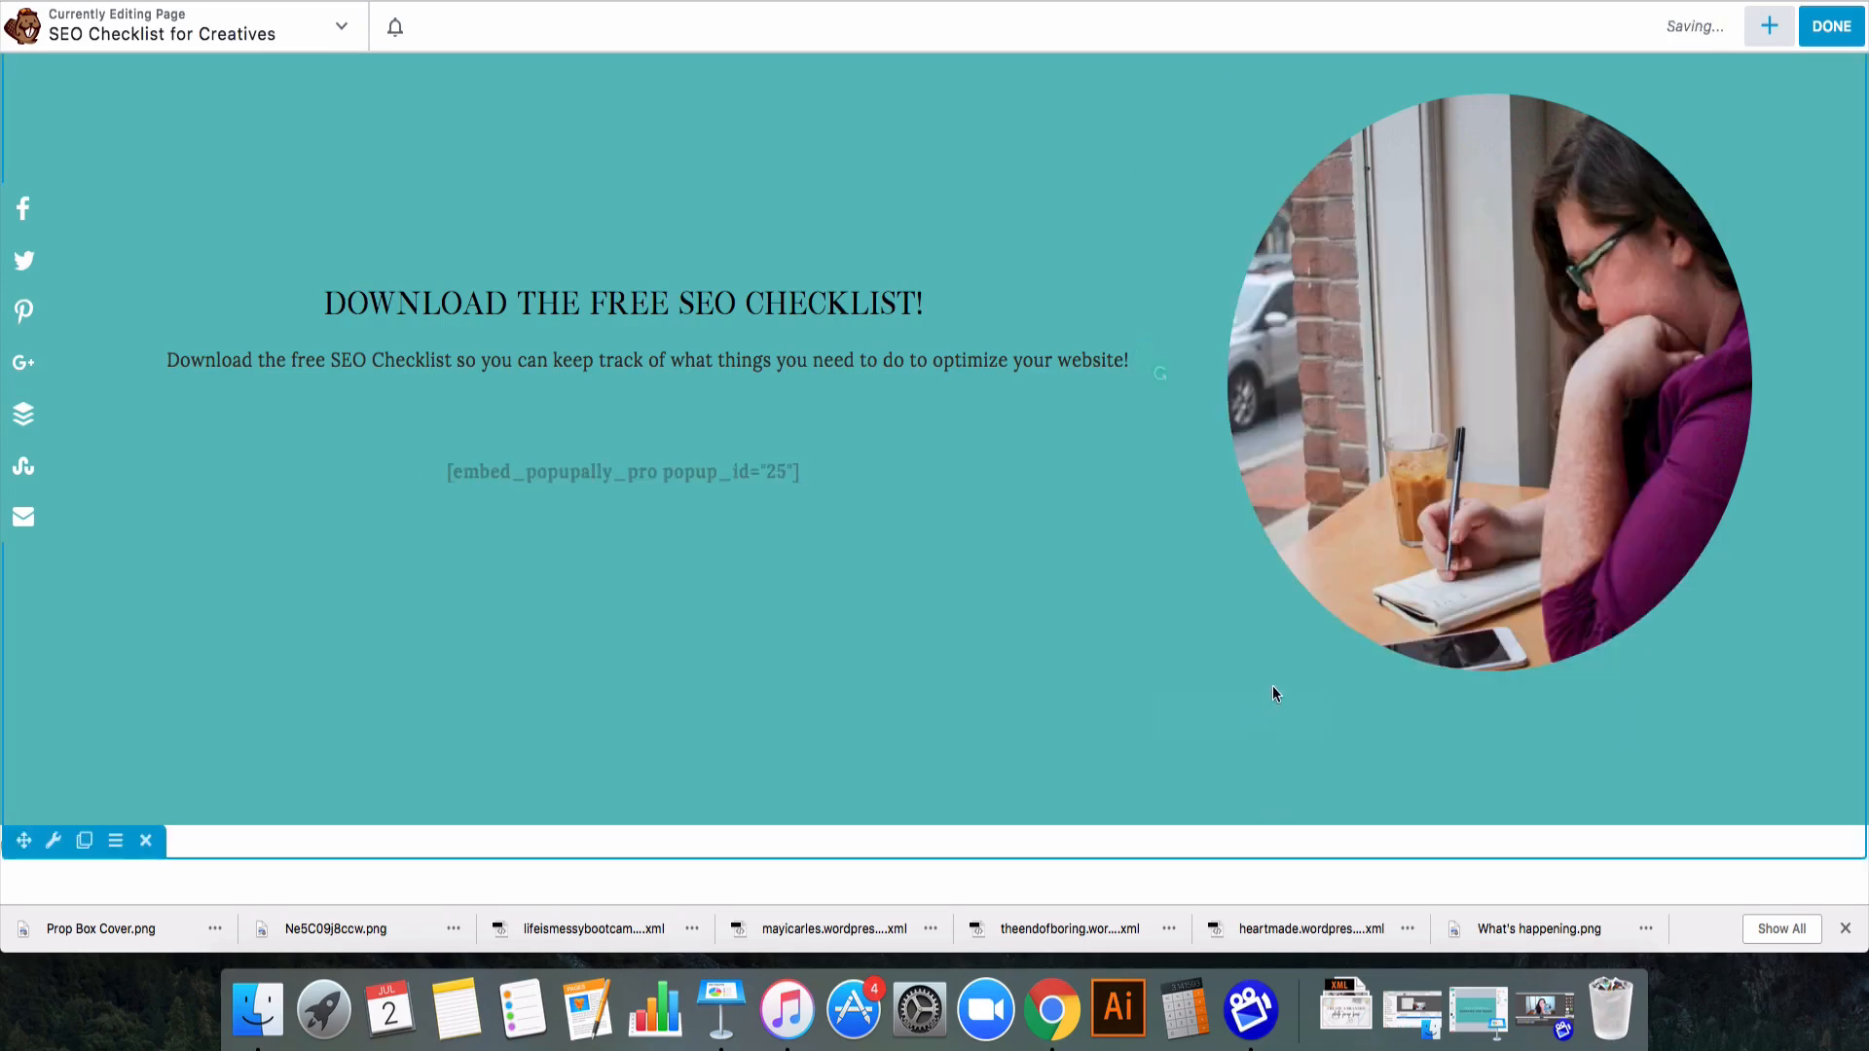
- Add a three-column row to the landing page beneath the opt-in form
left_click(1768, 27)
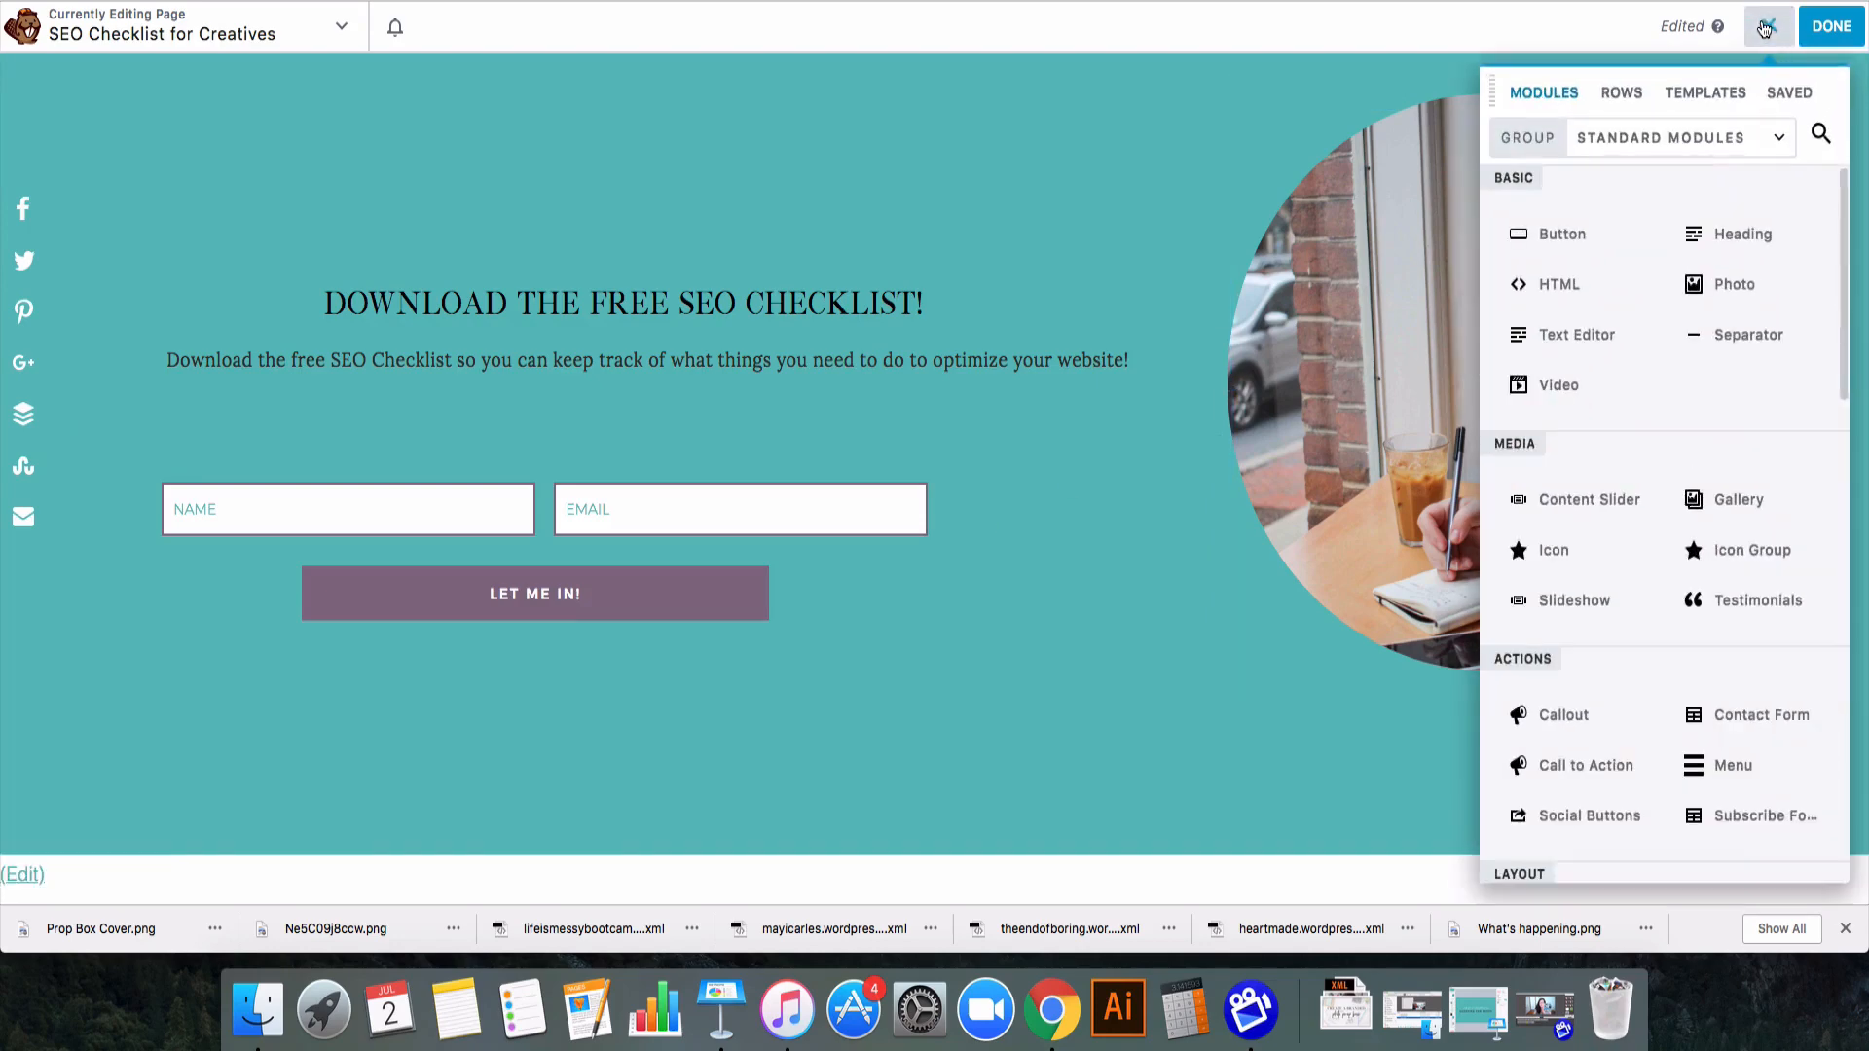
left_click(1621, 94)
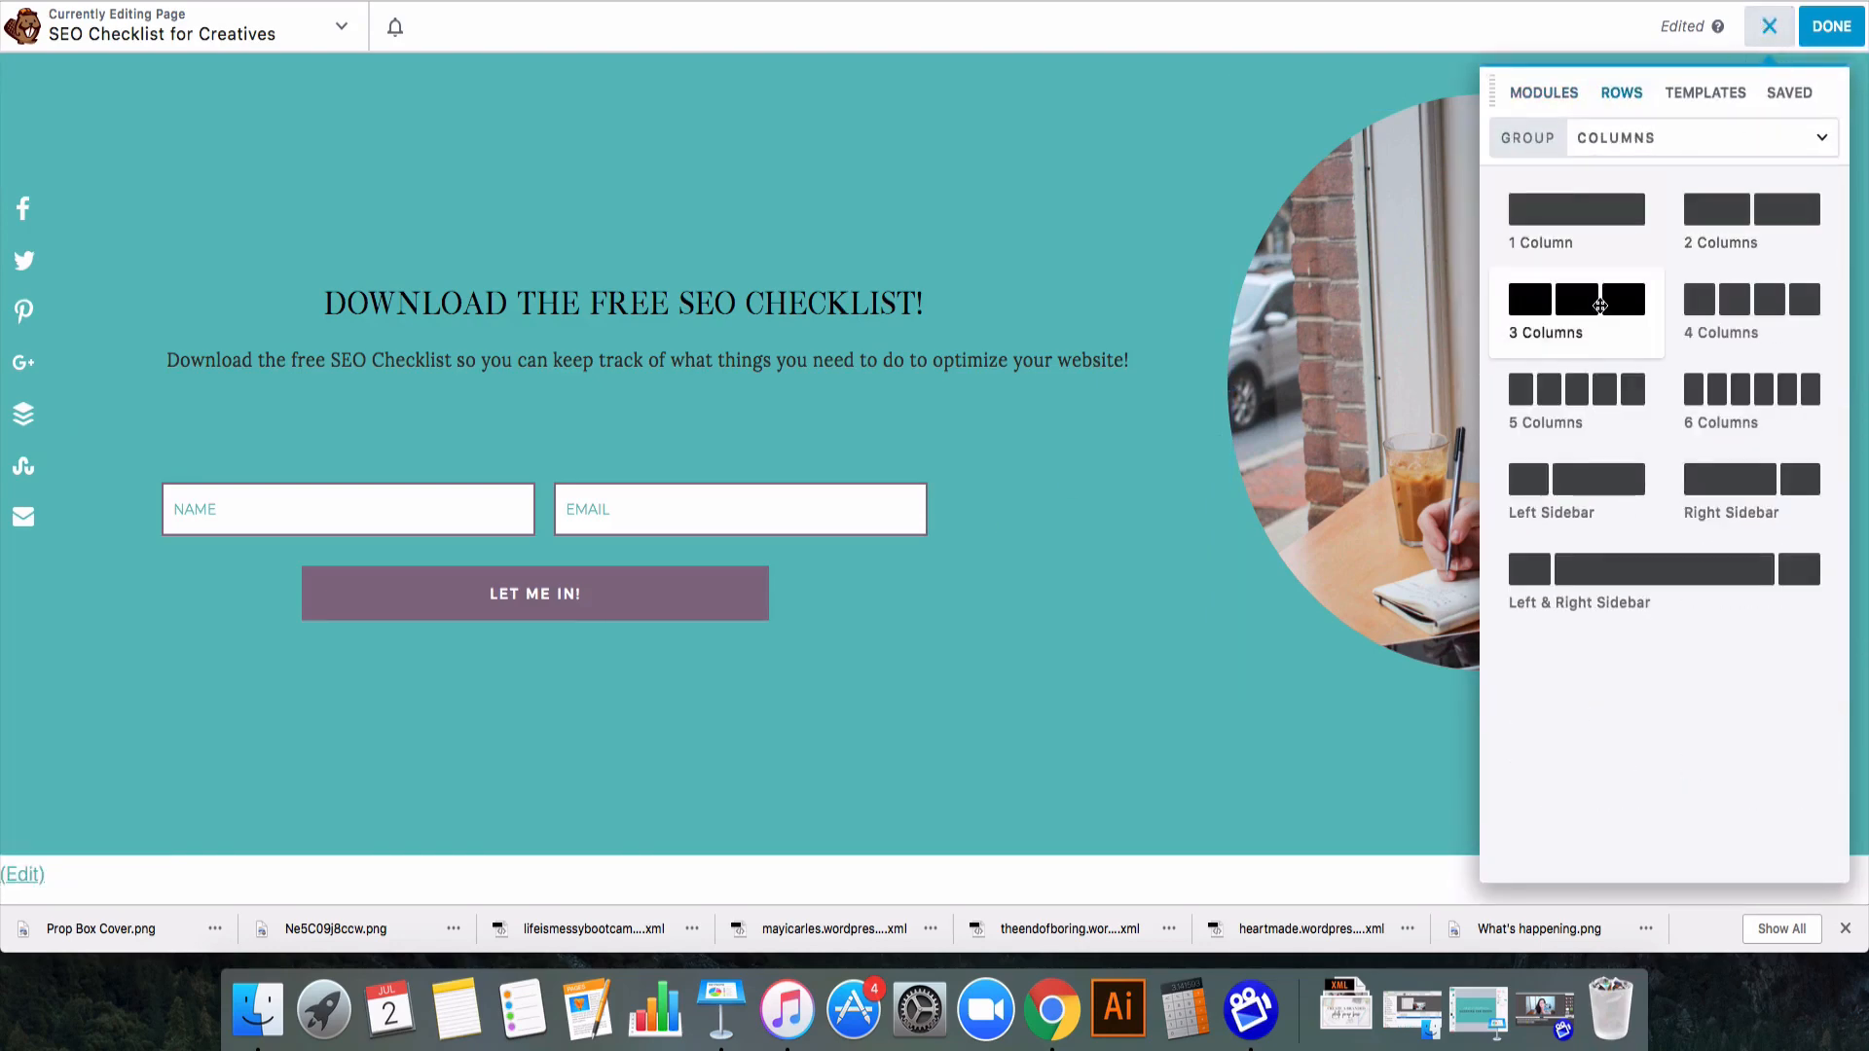
left_click_drag(1568, 265, 623, 851)
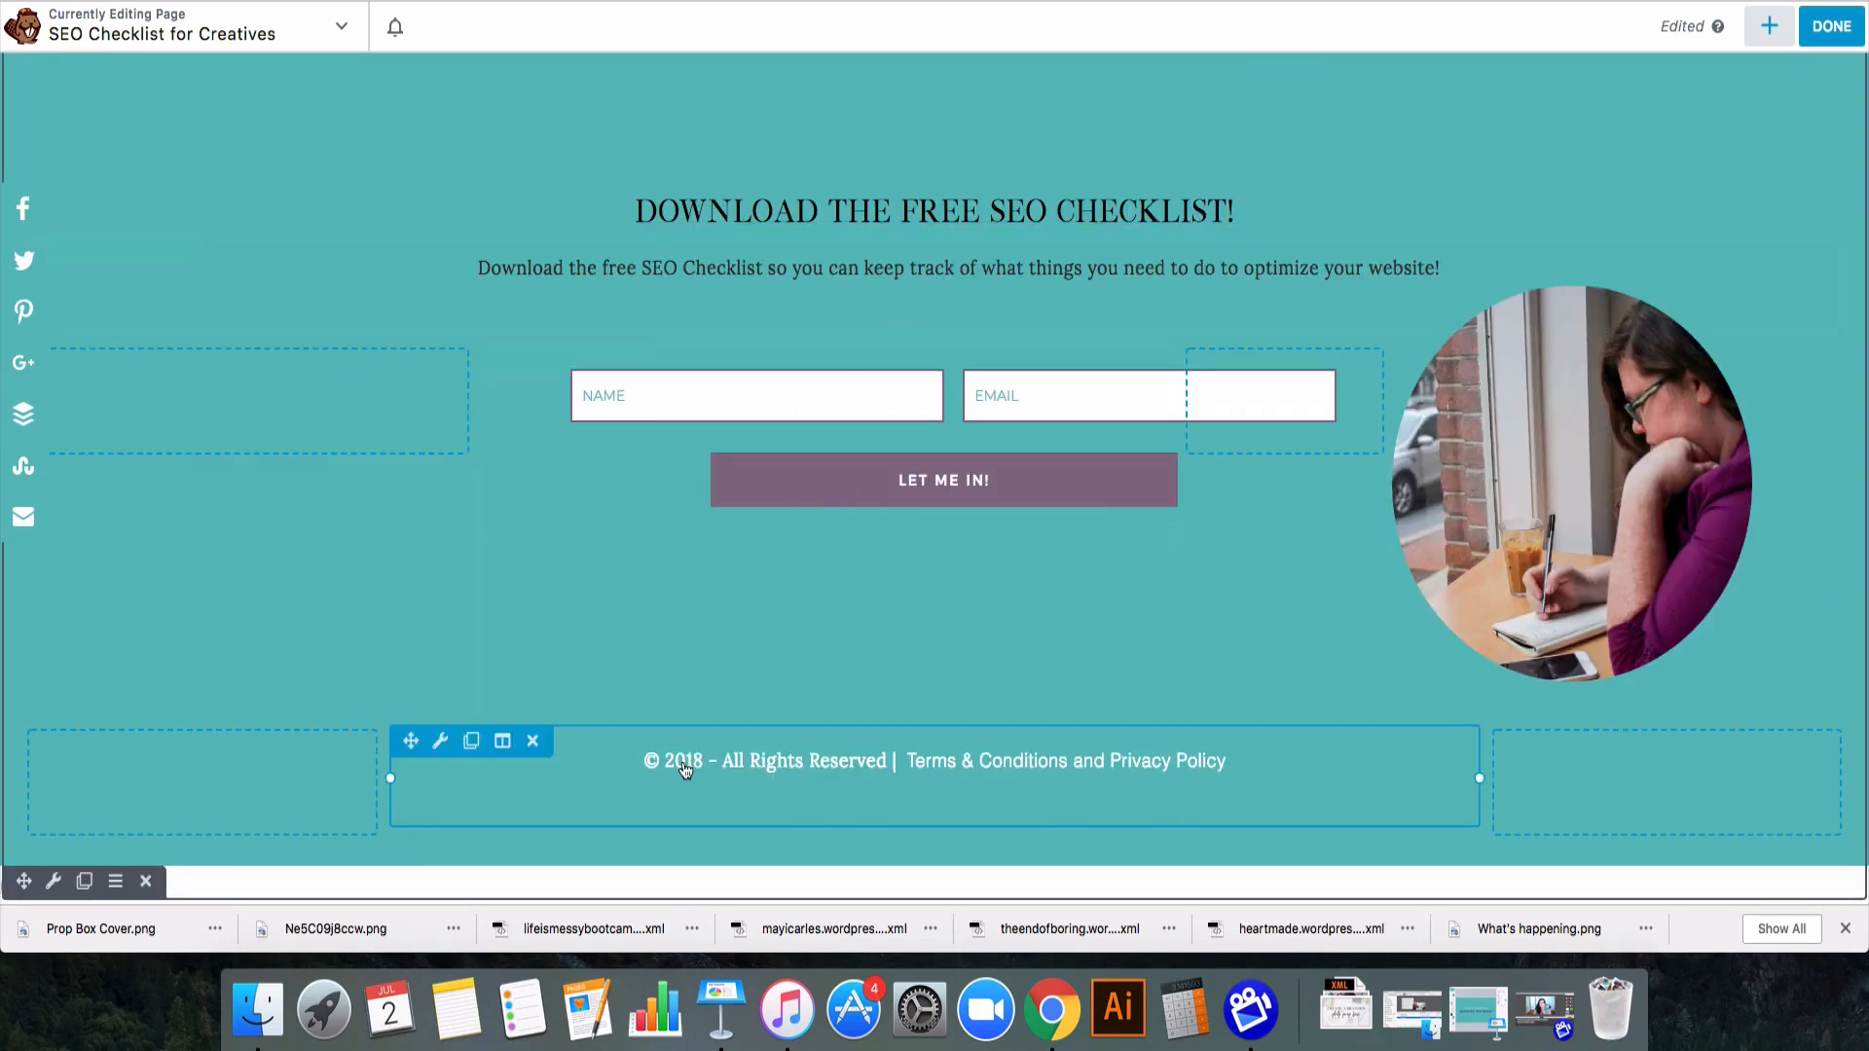
- Change the colour of the footer's copyright text and Terms & Conditions link to #000000 in the HTML, save the module and publish the page
left_click(854, 766)
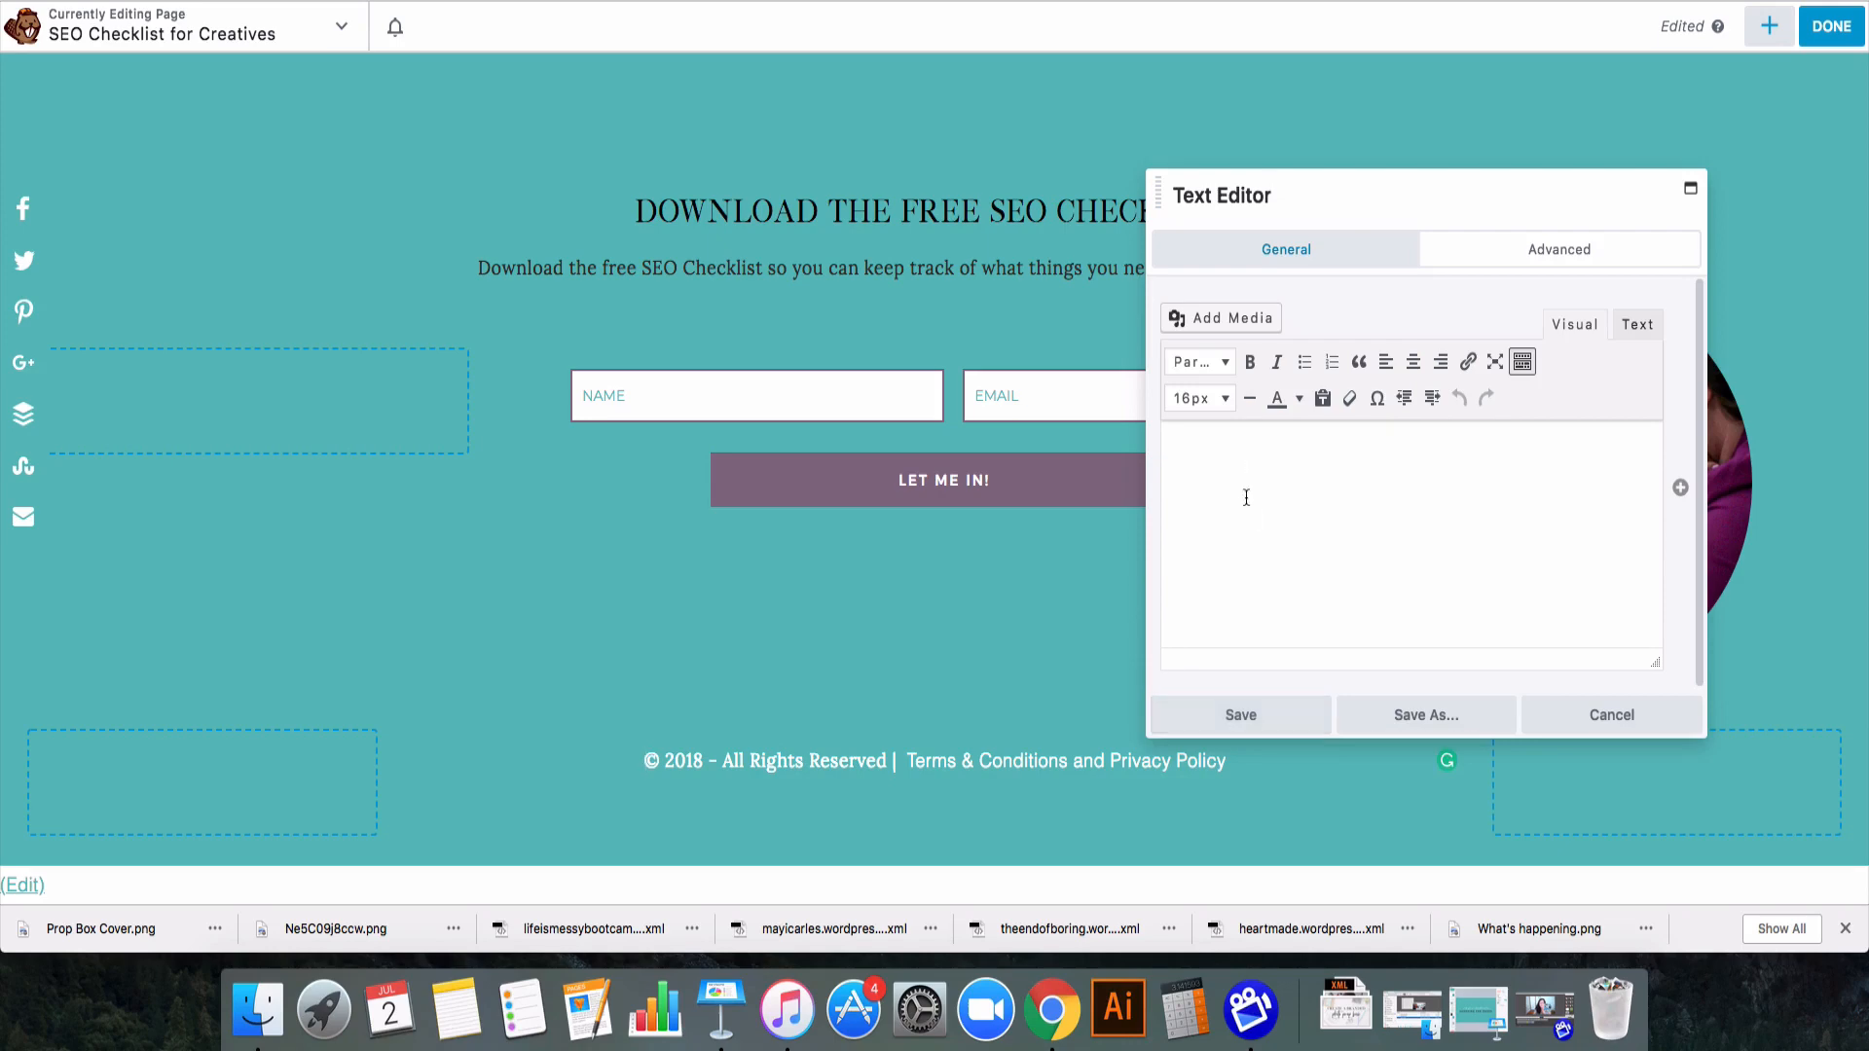
left_click(1638, 326)
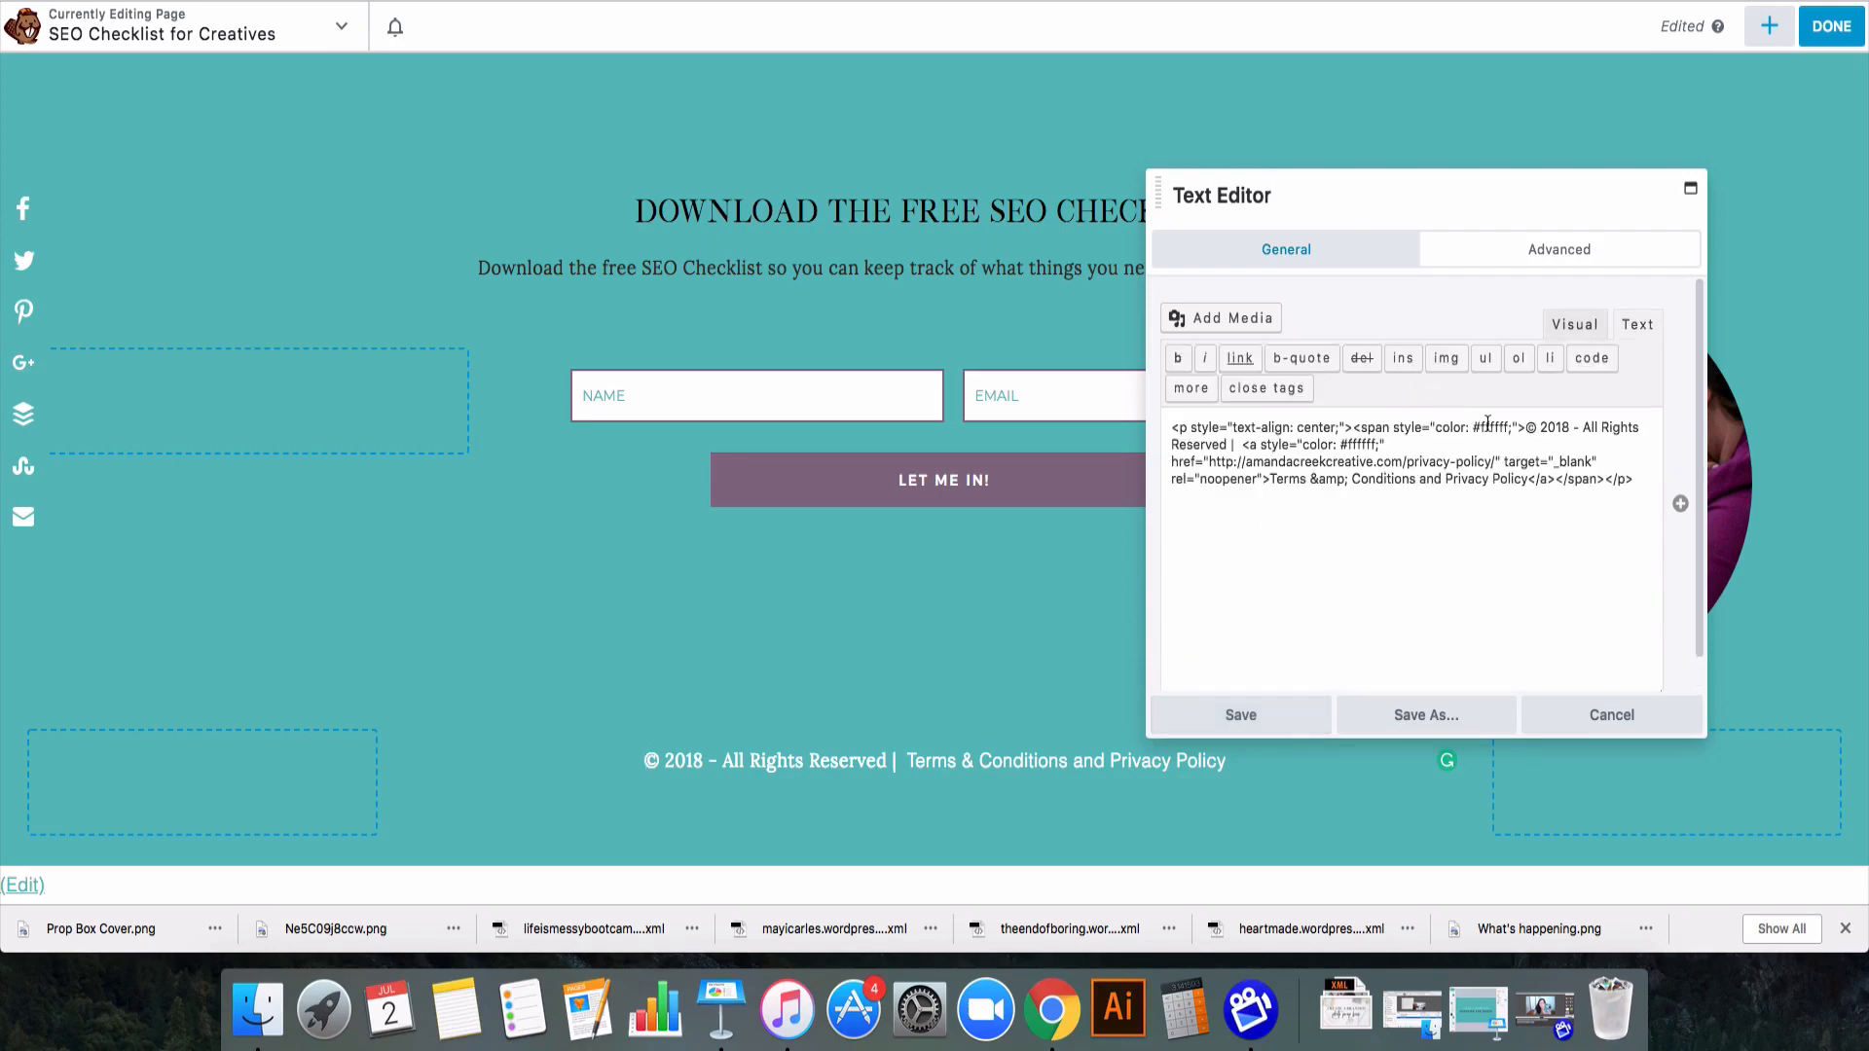
double_click(1489, 426)
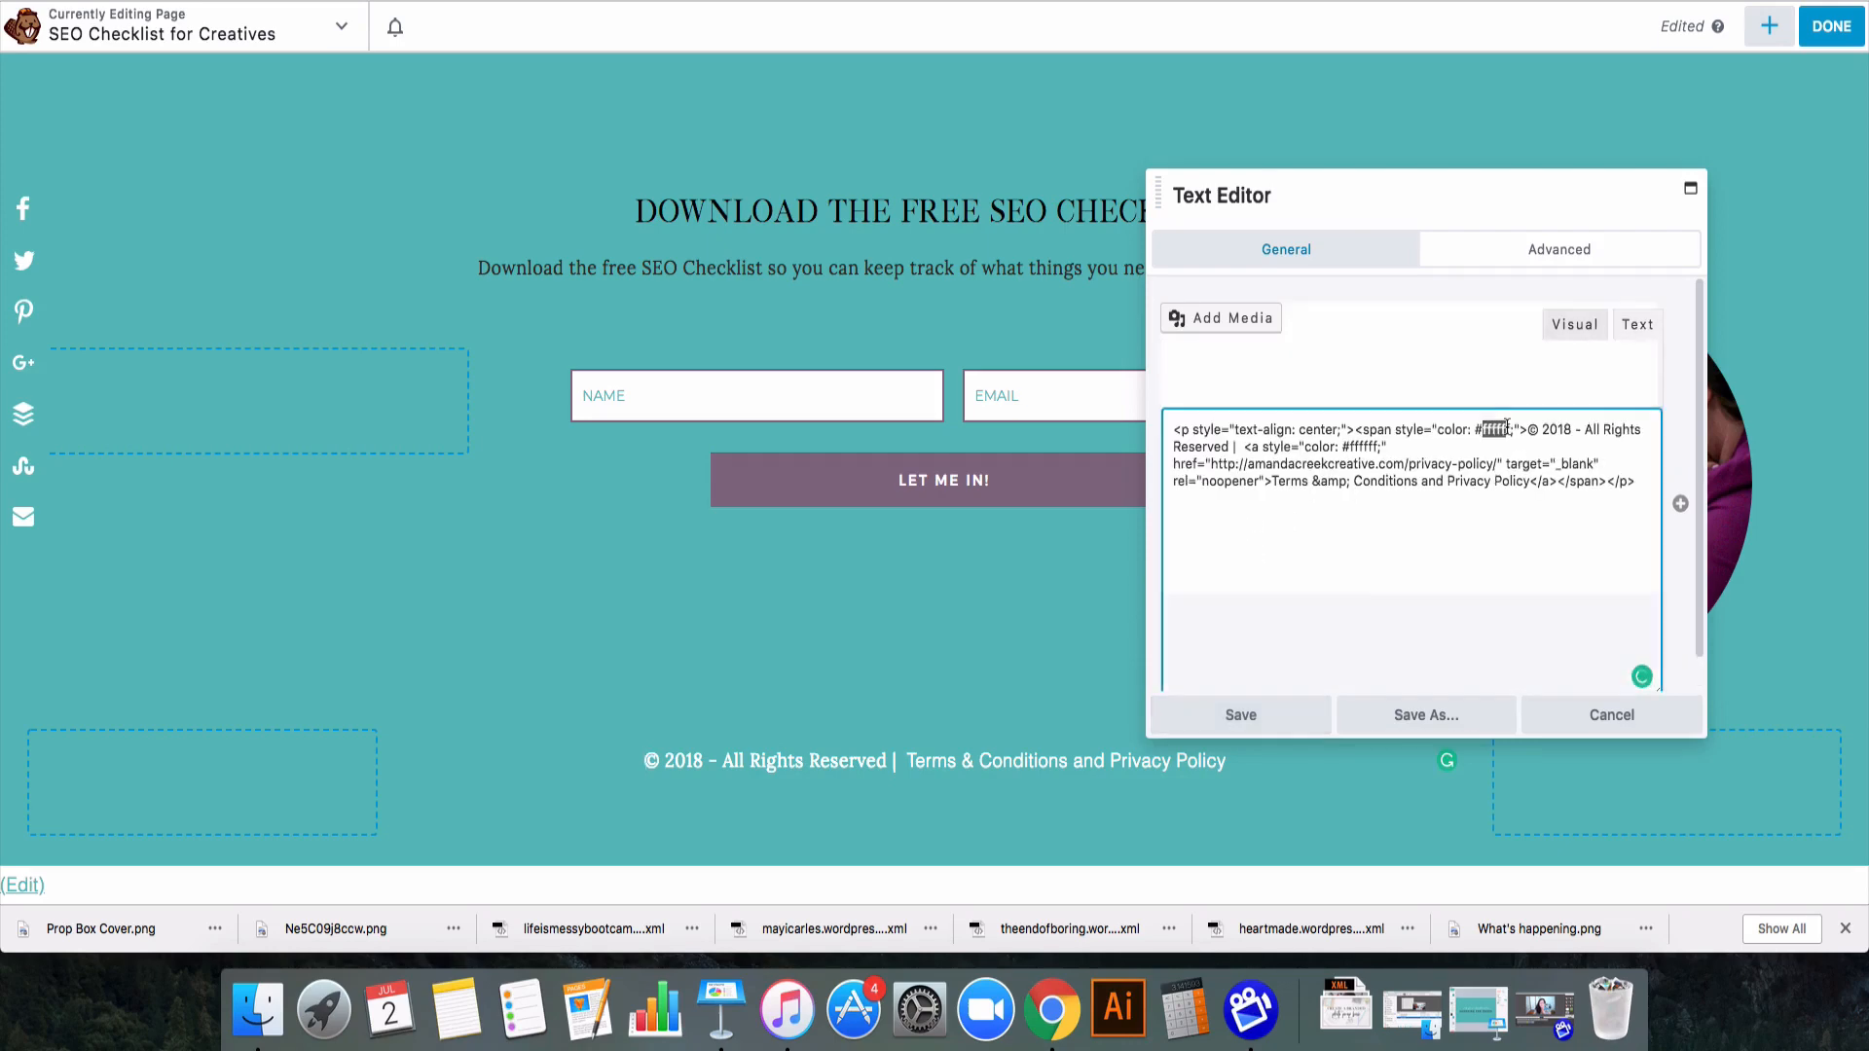
type("000000")
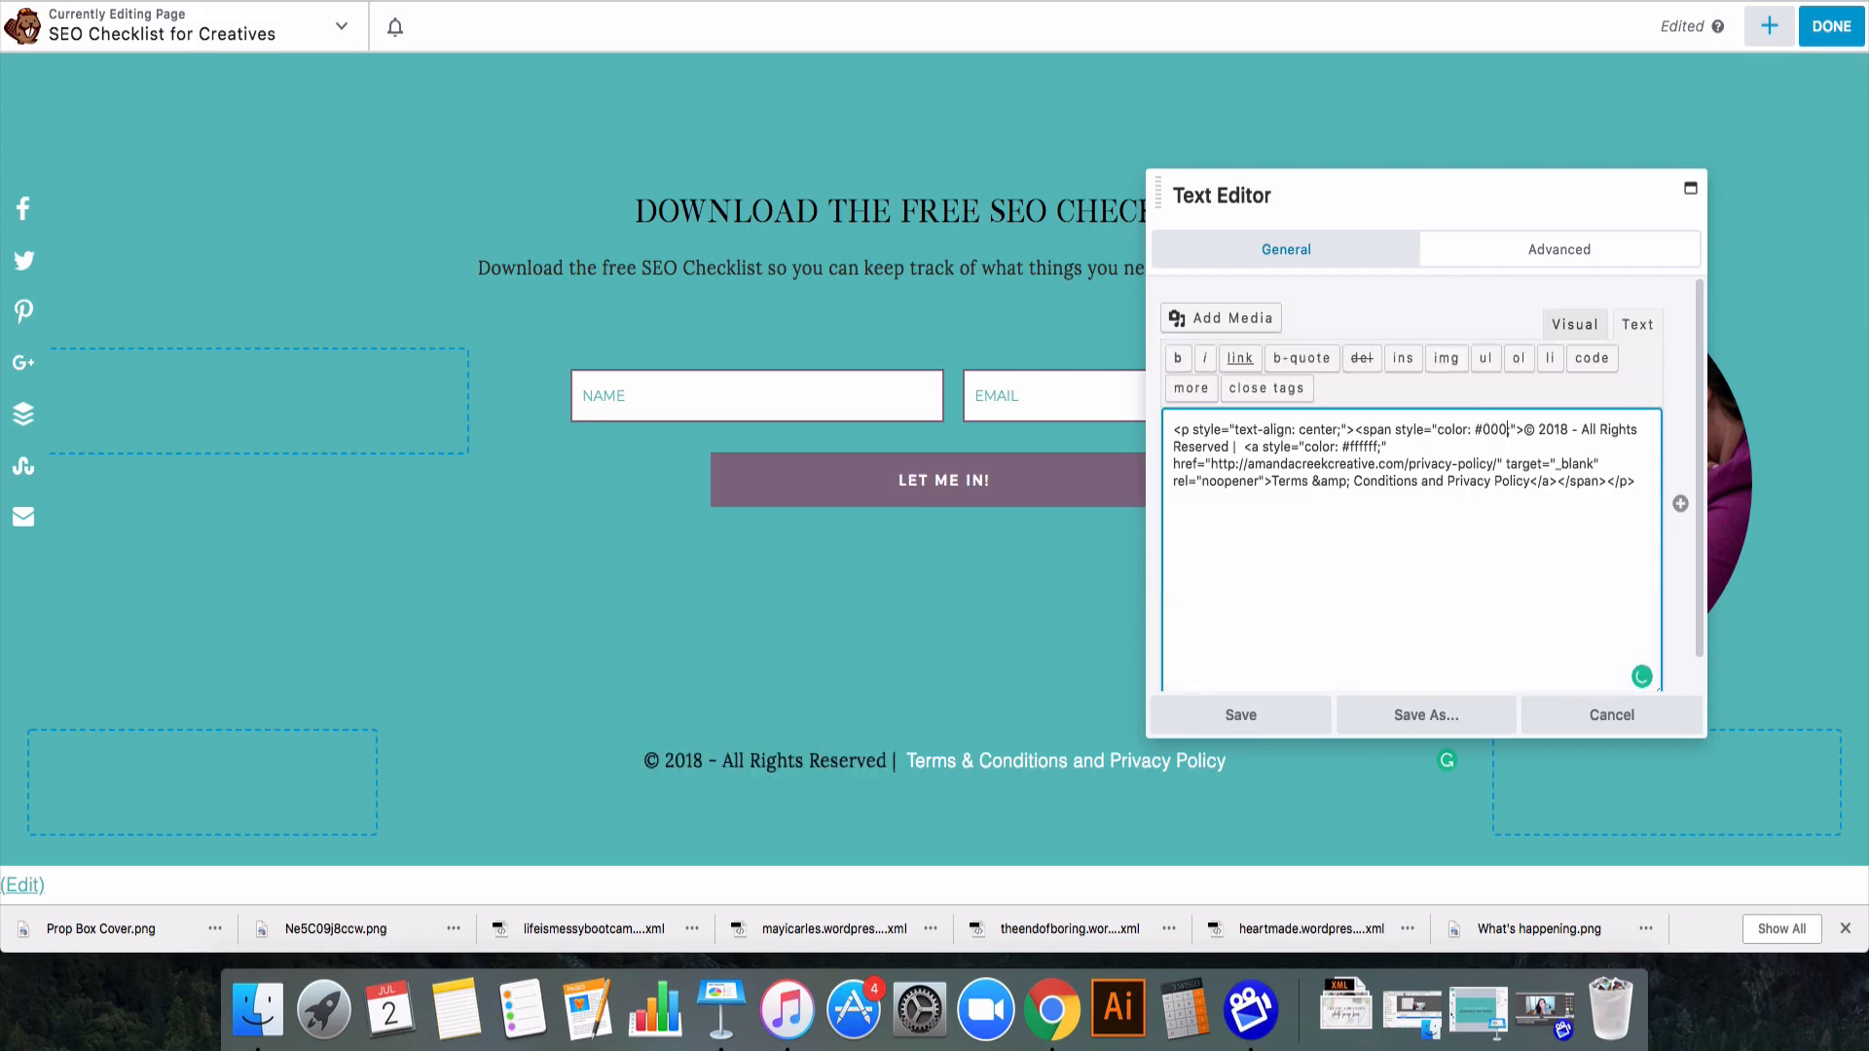
left_click_drag(1392, 446, 1420, 446)
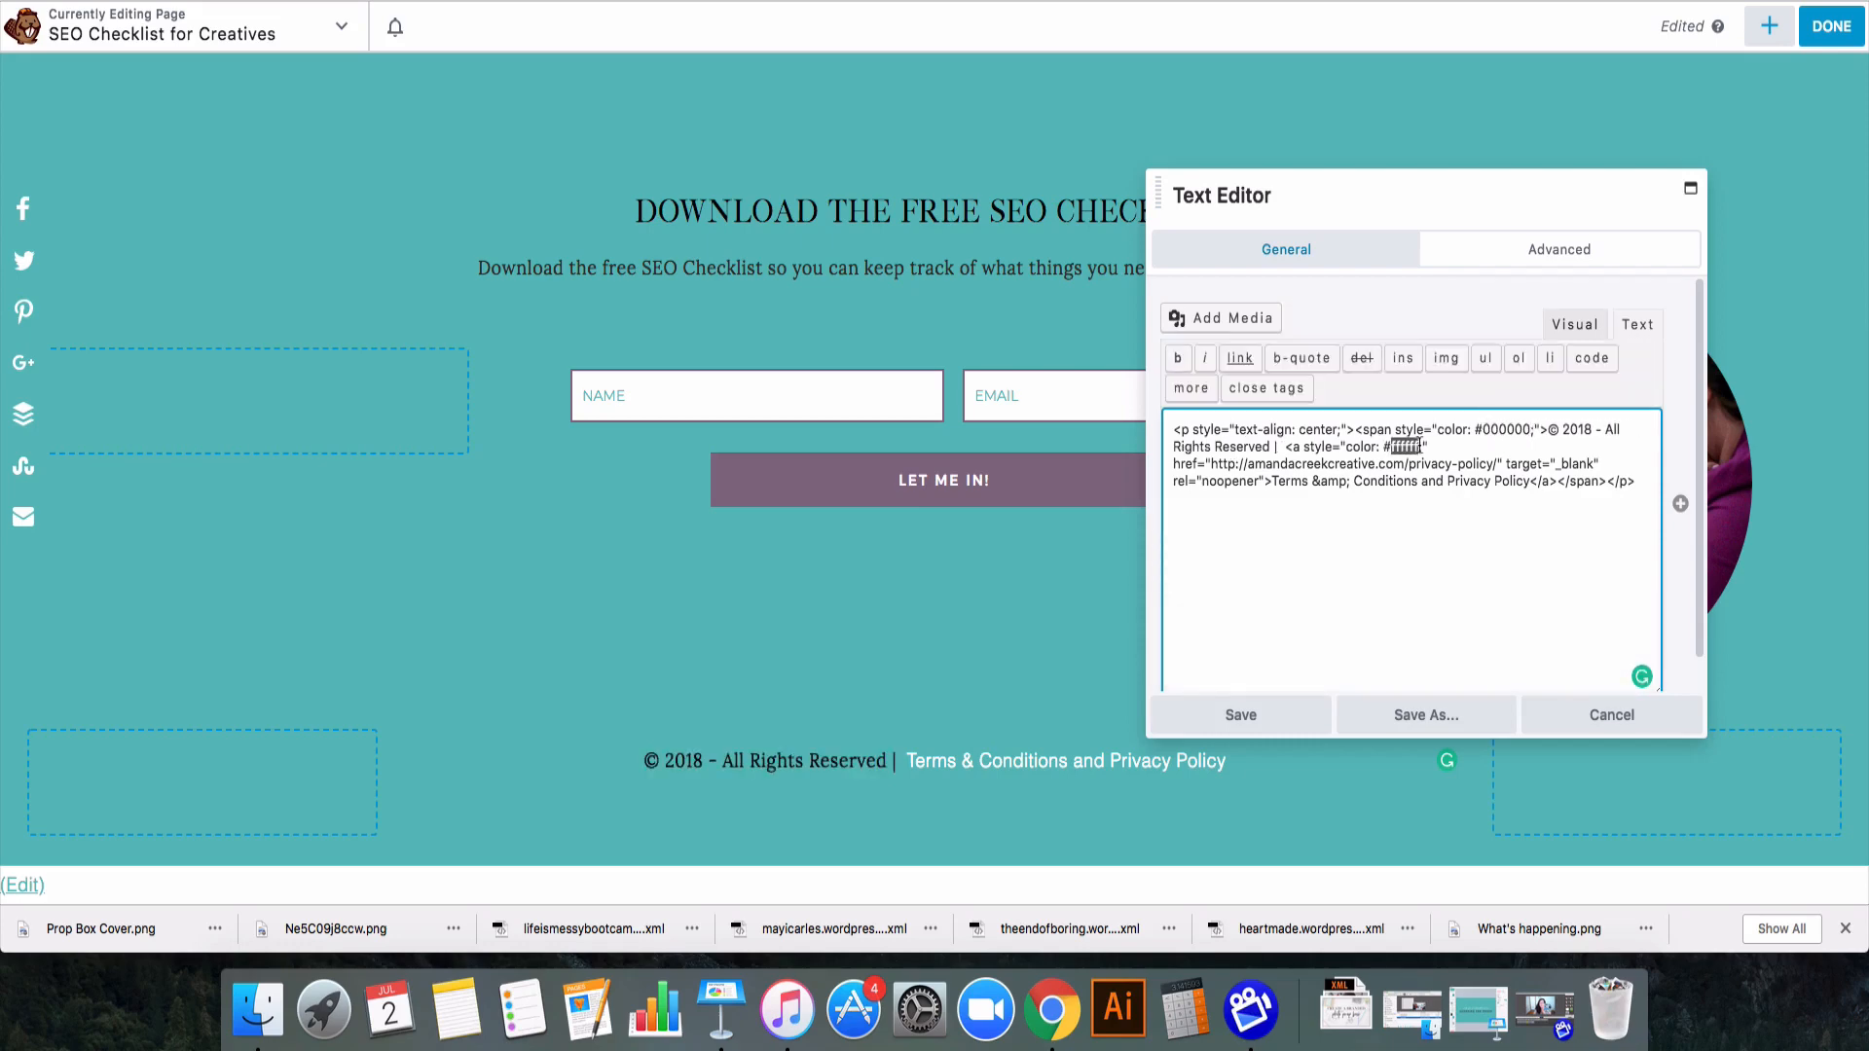
type("000000;")
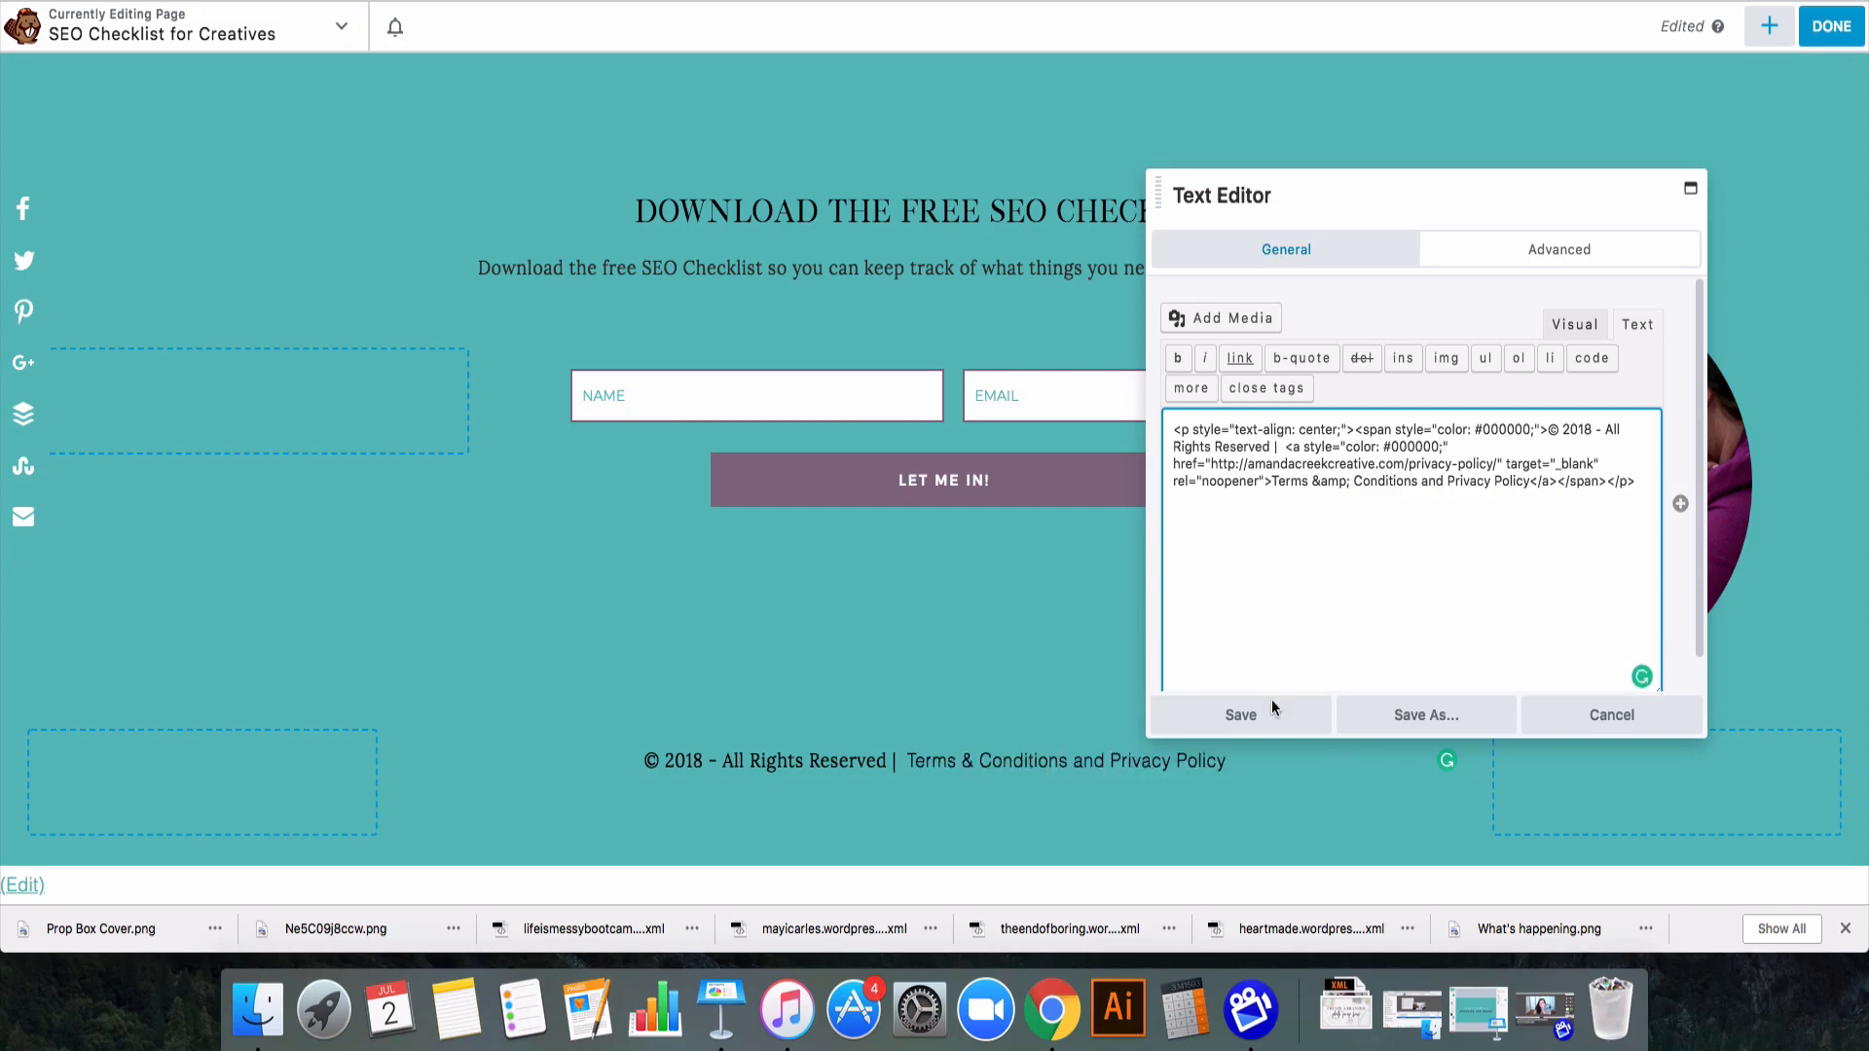
left_click(1271, 701)
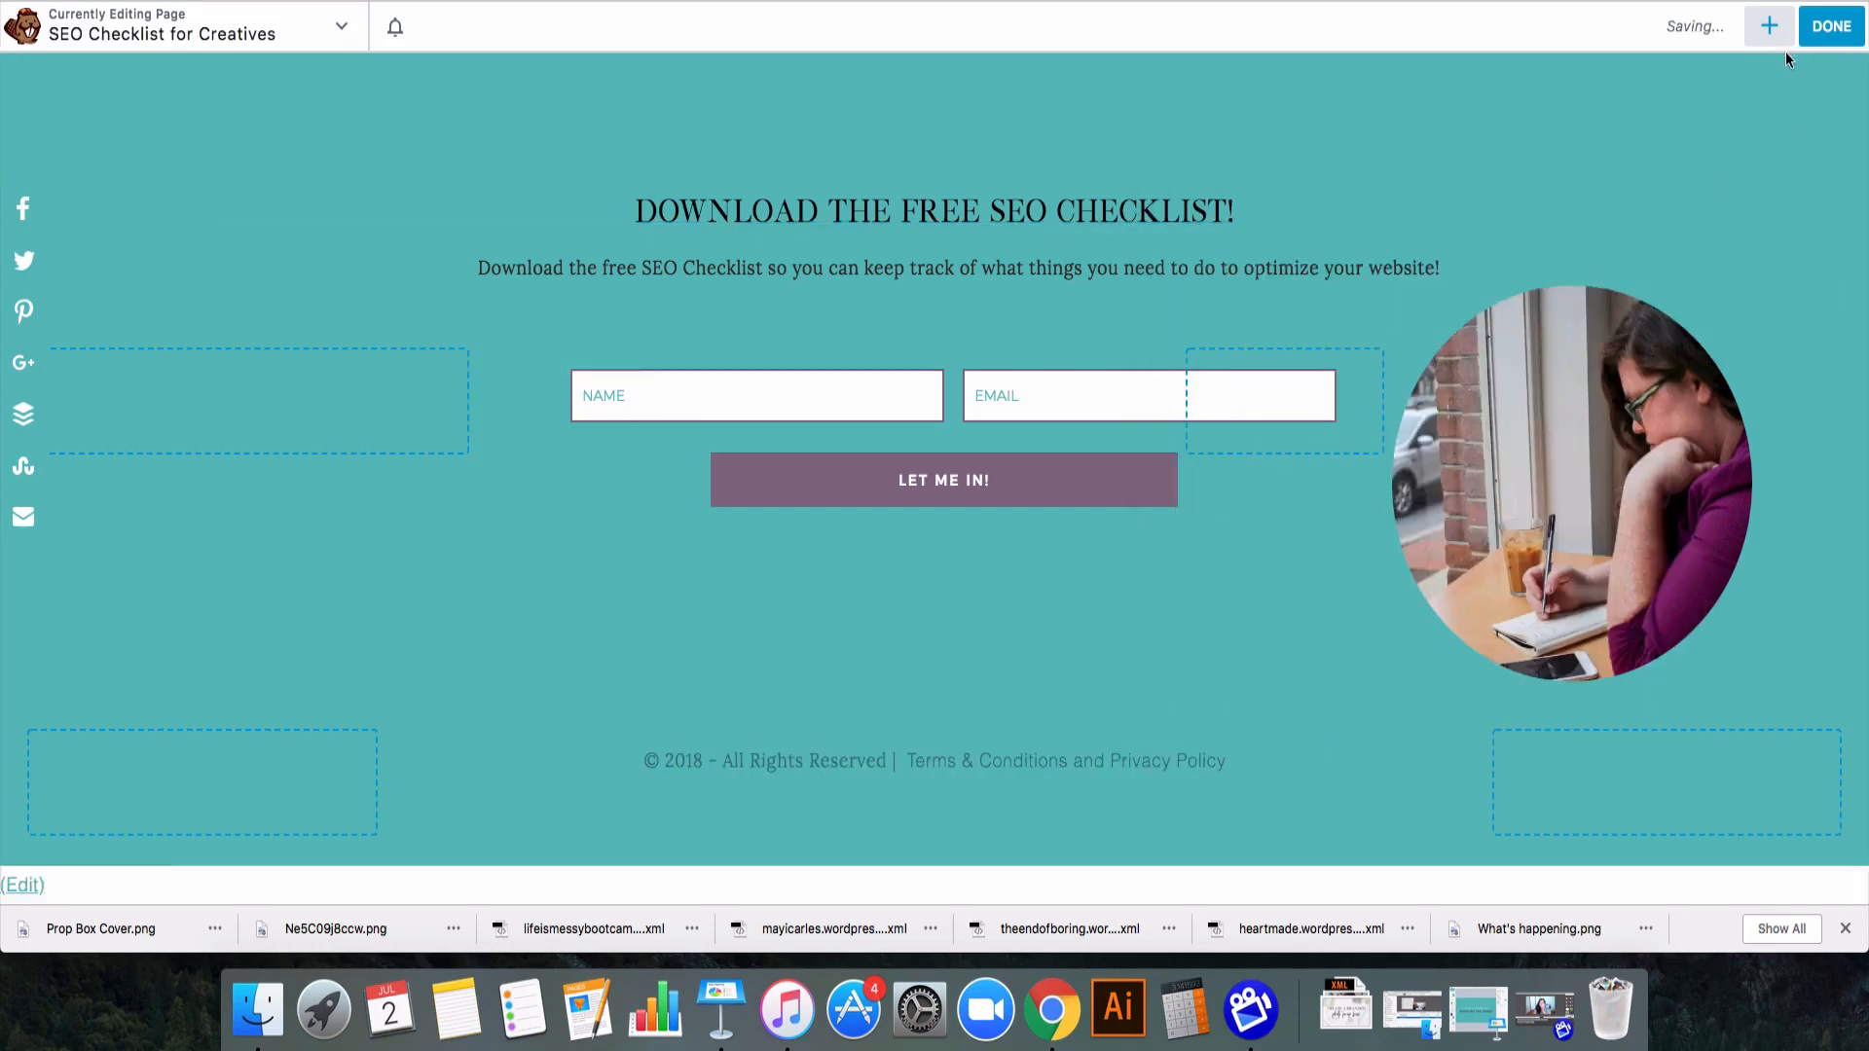
left_click(1816, 36)
left_click(1749, 29)
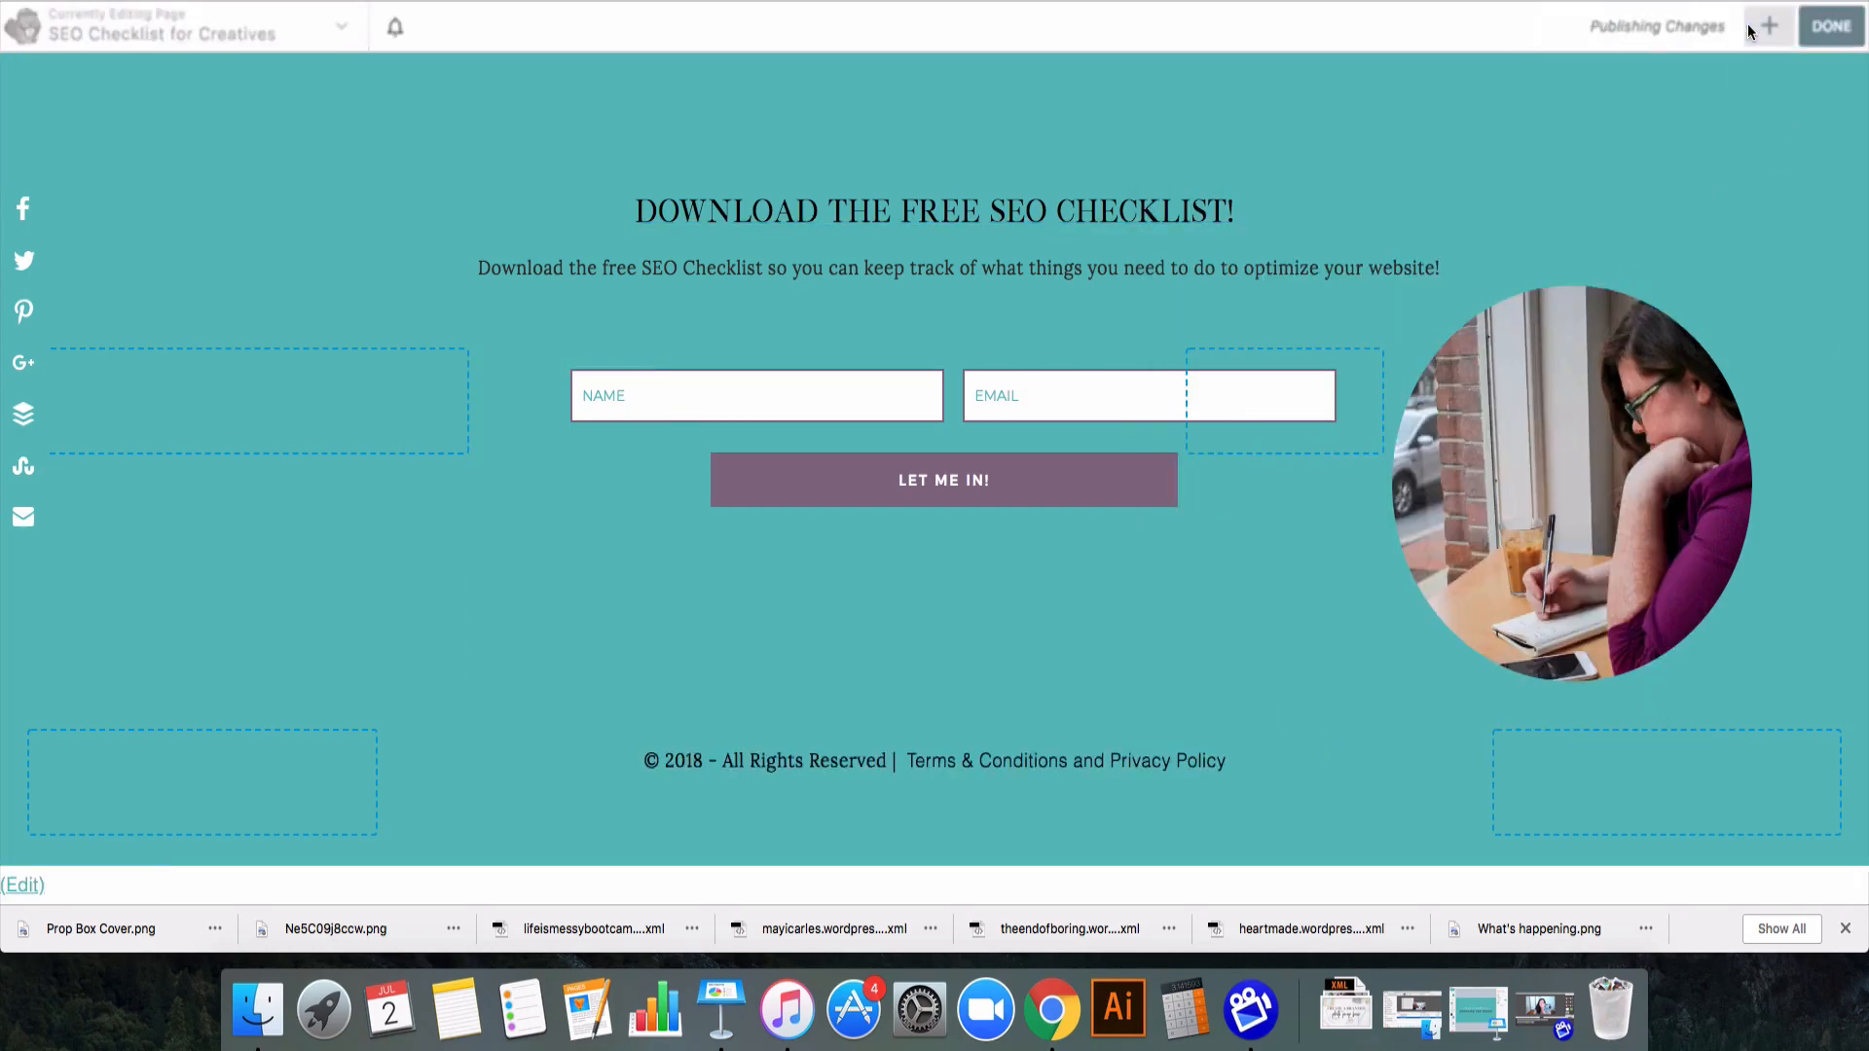